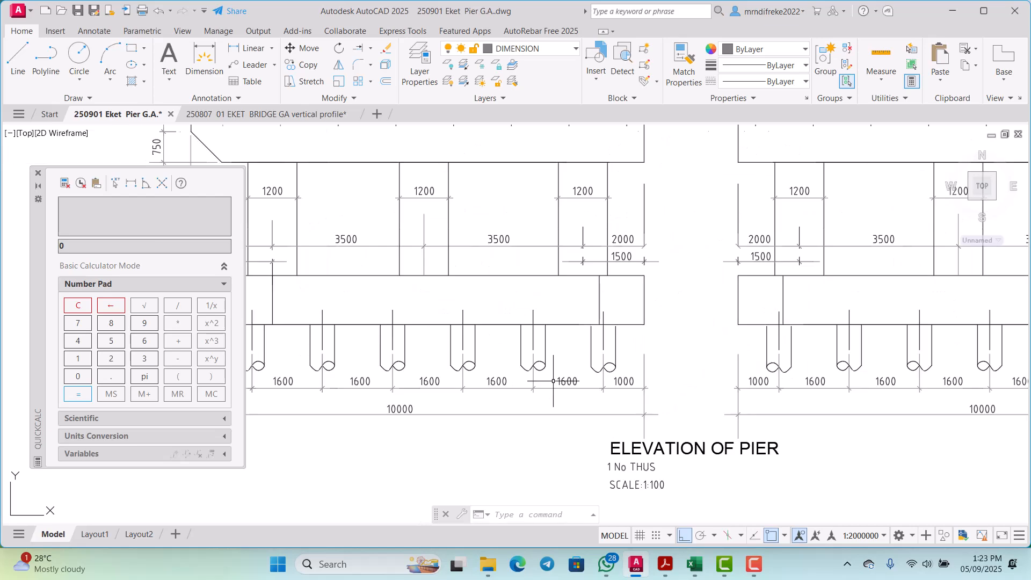
Step: Examine the pier elevation, checking the column, pile cap and pile dimensions of both halves and the surrounding views
scroll(570, 363, "down", 3)
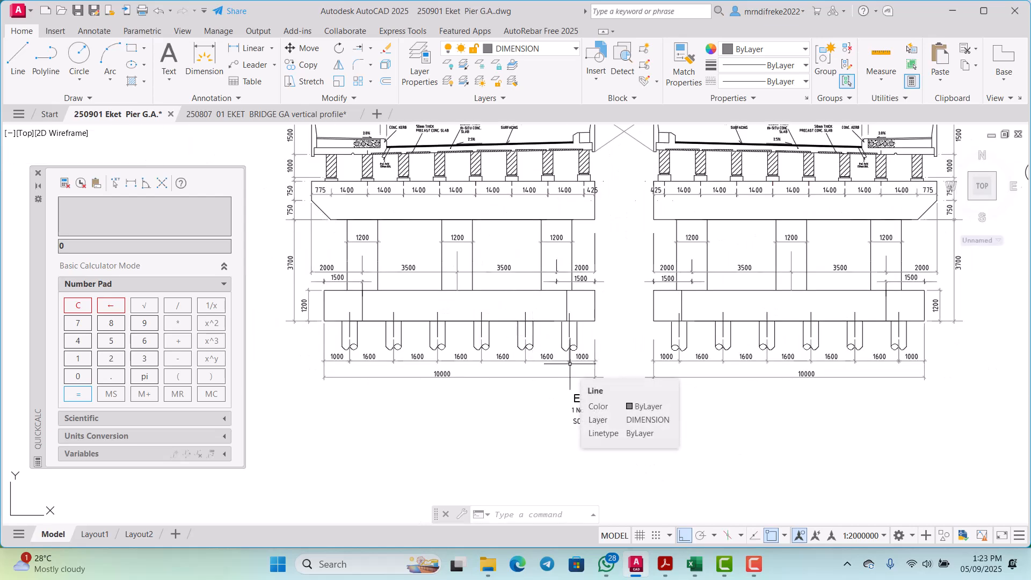
scroll(555, 363, "down", 2)
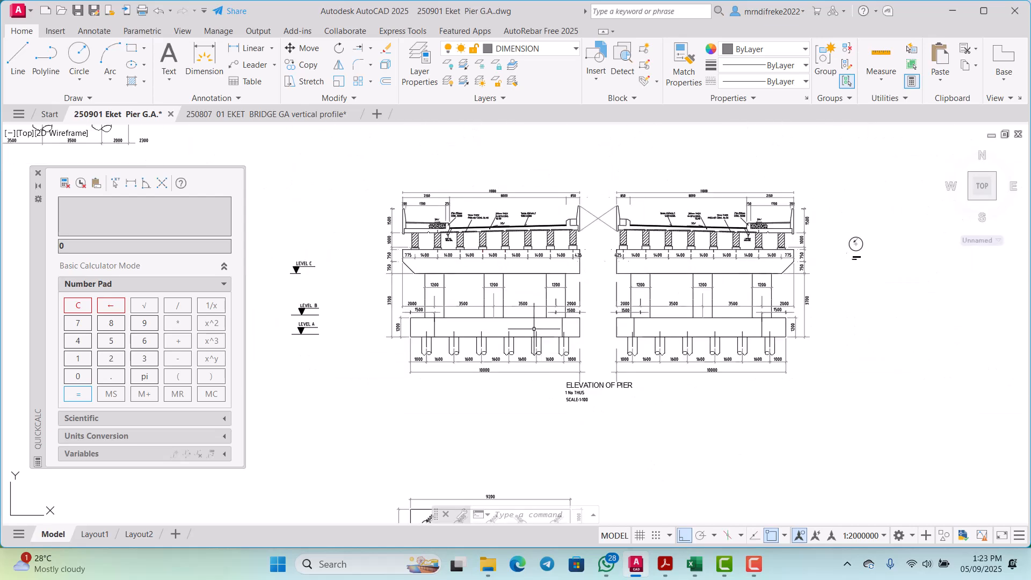
scroll(447, 305, "up", 2)
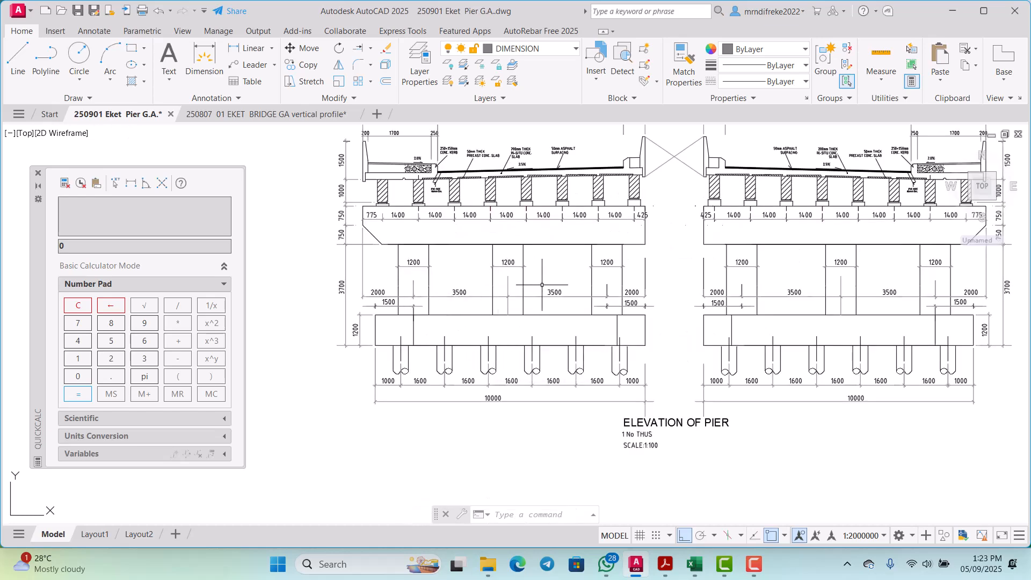
scroll(517, 294, "down", 2)
scroll(683, 294, "up", 2)
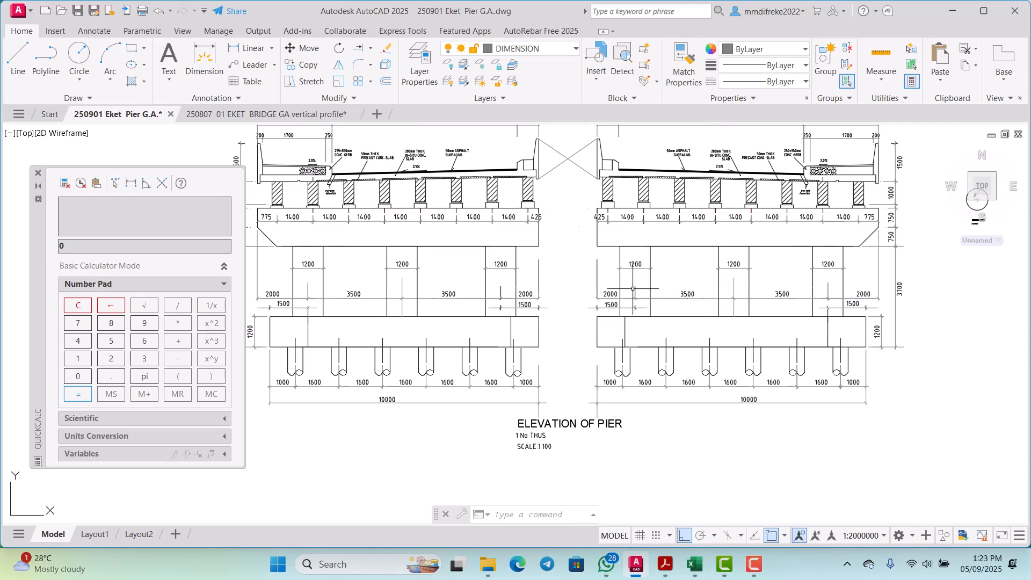
scroll(523, 259, "down", 2)
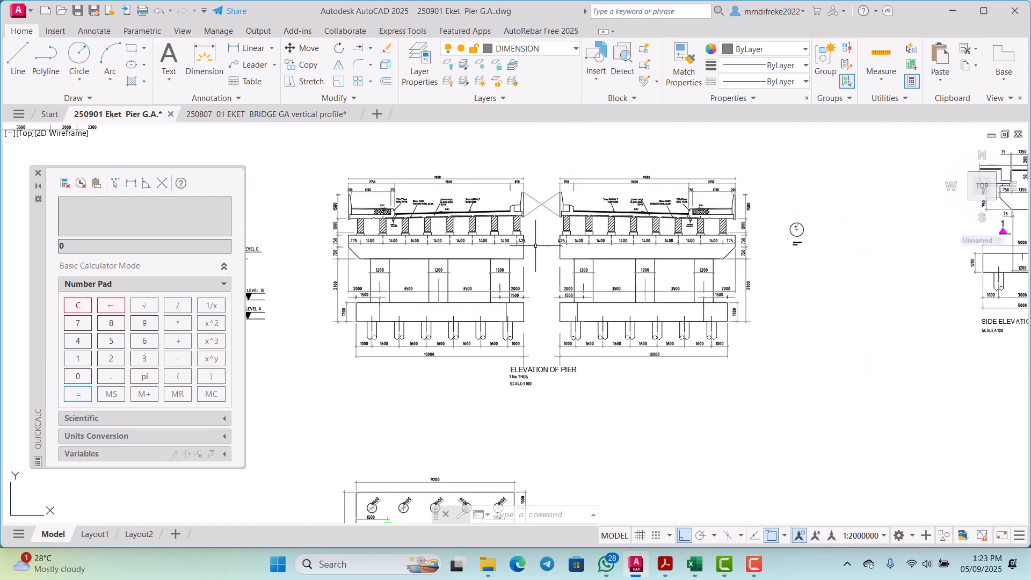
scroll(523, 259, "down", 3)
scroll(512, 275, "down", 2)
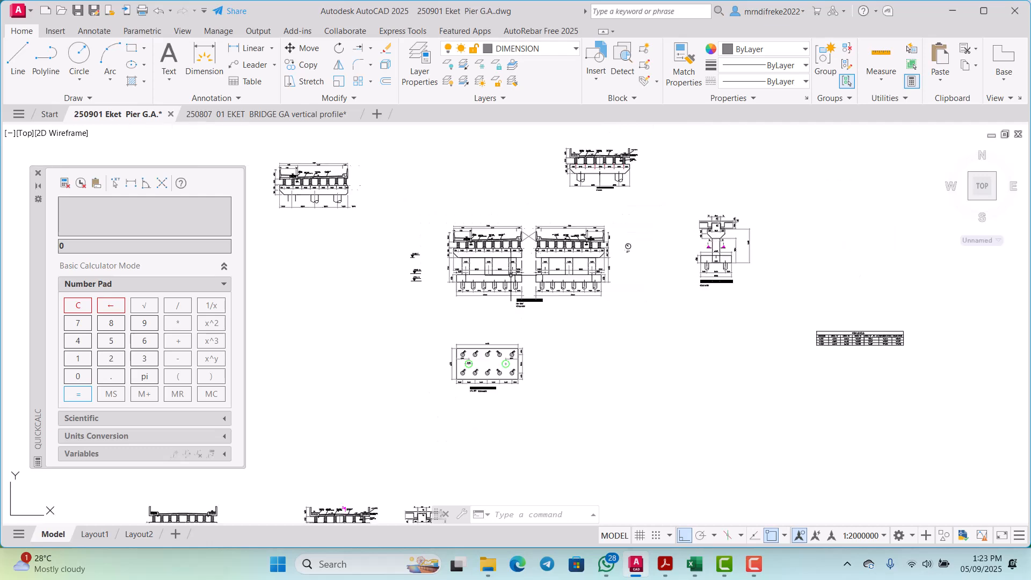
Step: Examine the plan of the pier base, checking its overall size, pile layout and column positions
scroll(493, 363, "up", 6)
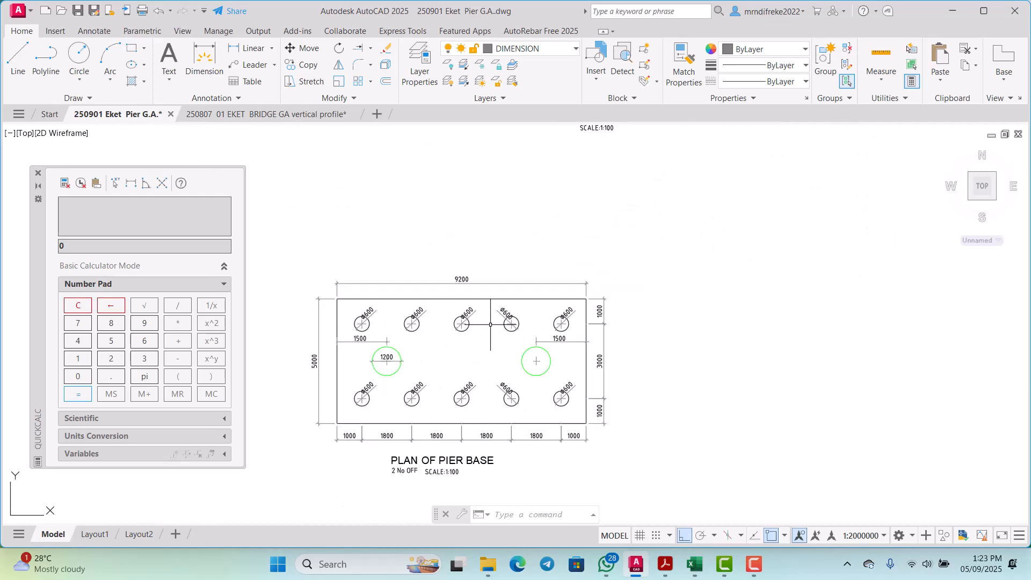
scroll(490, 323, "up", 3)
scroll(496, 302, "down", 3)
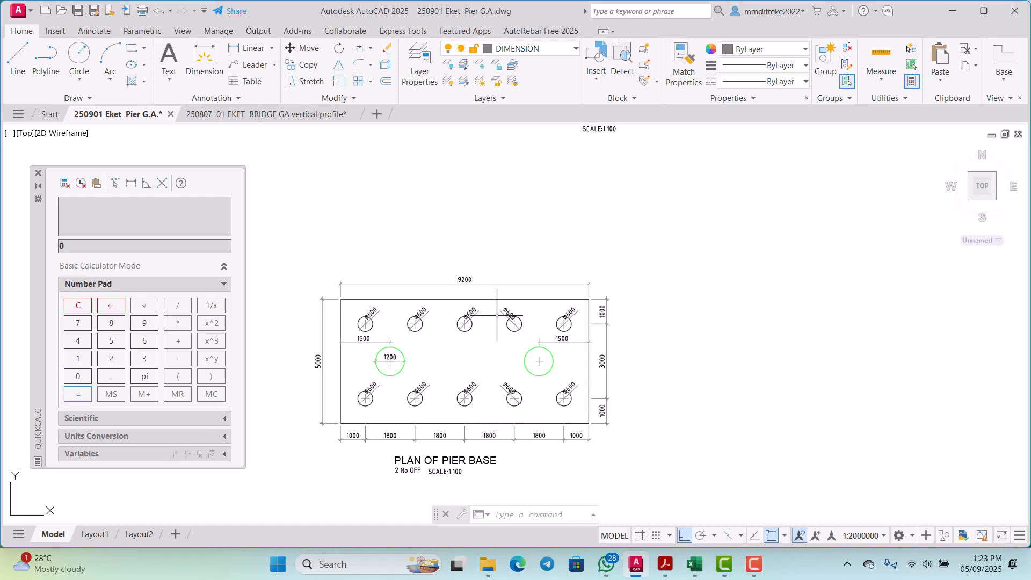
scroll(496, 314, "down", 2)
scroll(495, 312, "up", 2)
scroll(498, 320, "down", 2)
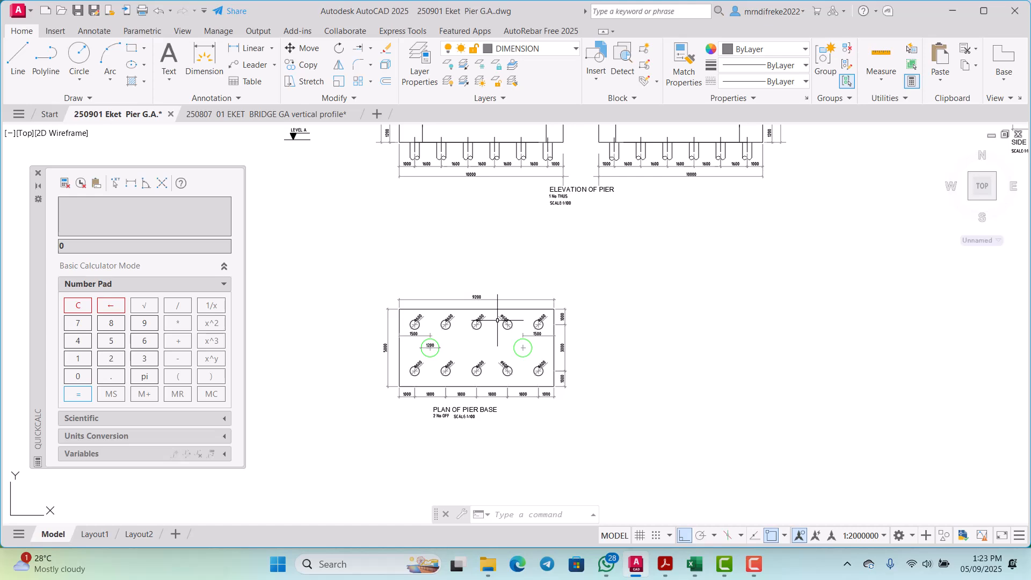
scroll(498, 321, "up", 4)
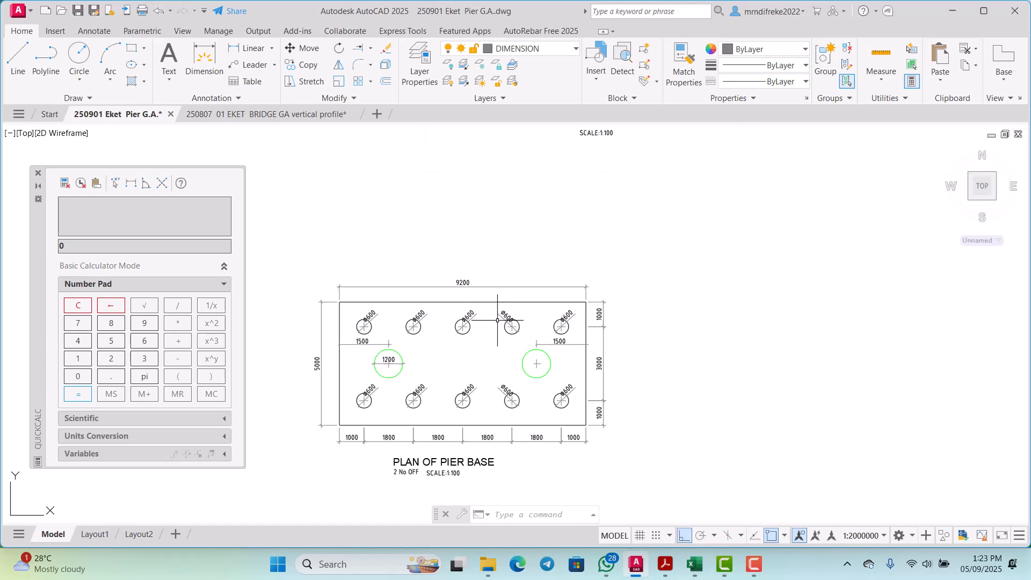
scroll(516, 305, "down", 2)
scroll(519, 304, "up", 1)
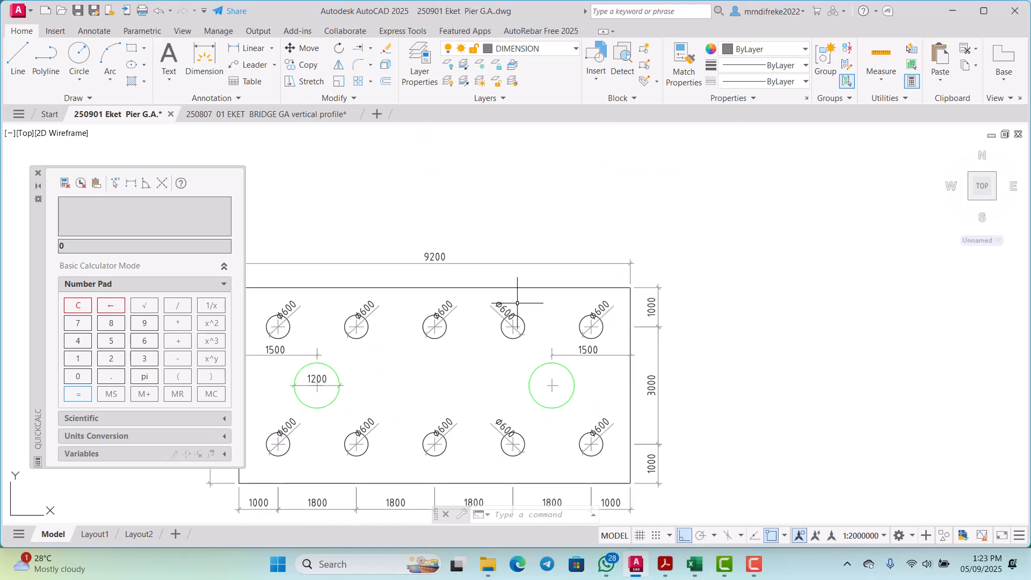
scroll(517, 303, "down", 2)
scroll(517, 293, "down", 3)
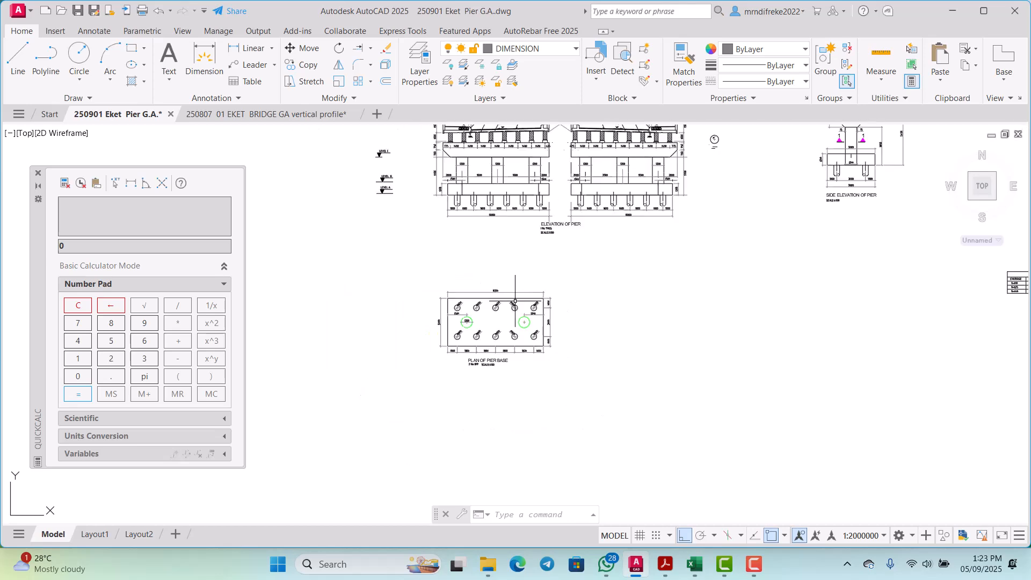
scroll(524, 261, "down", 2)
scroll(526, 259, "up", 3)
scroll(527, 295, "up", 2)
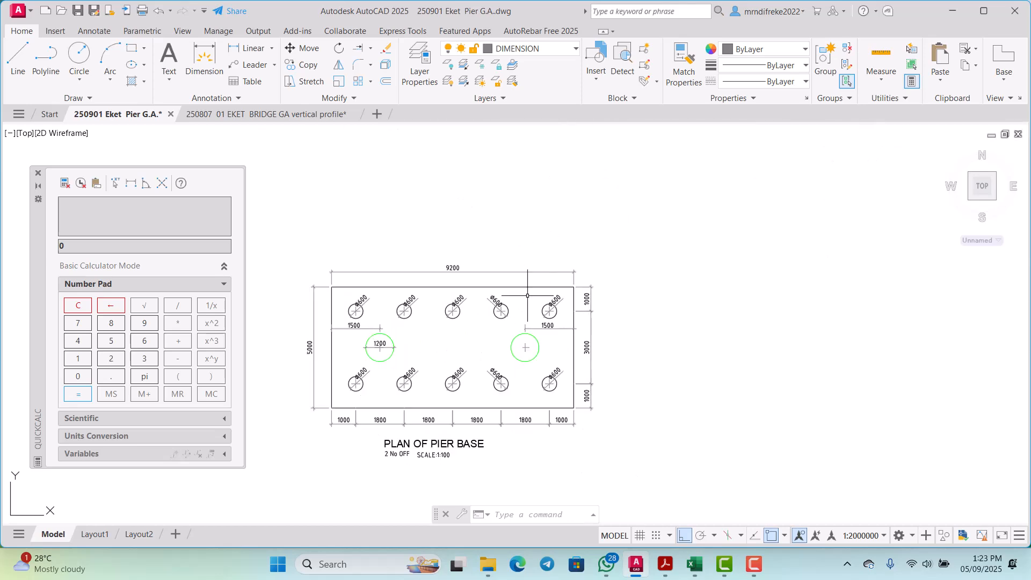
Step: Inspect the pile spacings and edge distances along the left pile cap in the pier elevation
scroll(527, 295, "down", 2)
scroll(452, 193, "up", 5)
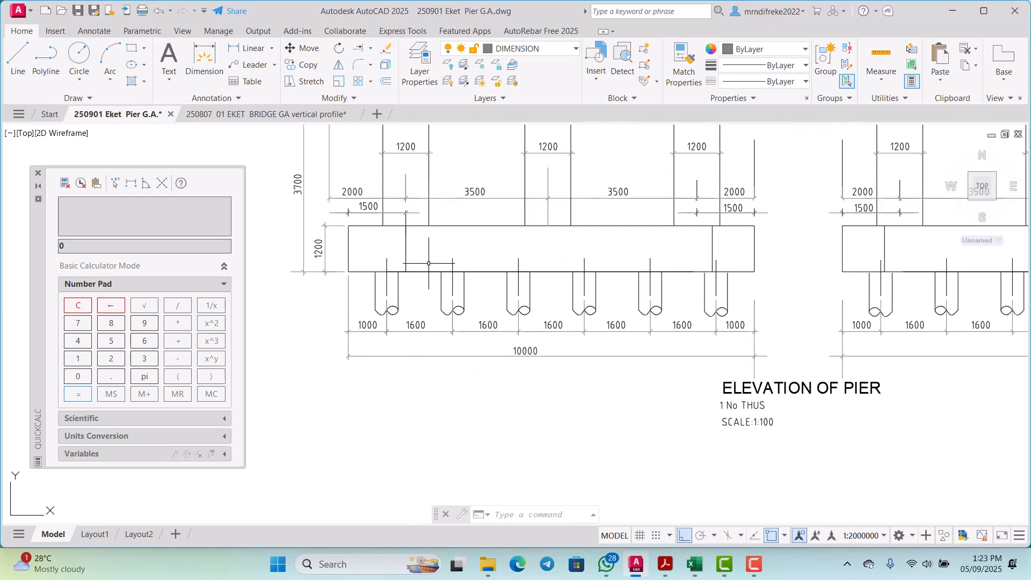
scroll(432, 271, "down", 3)
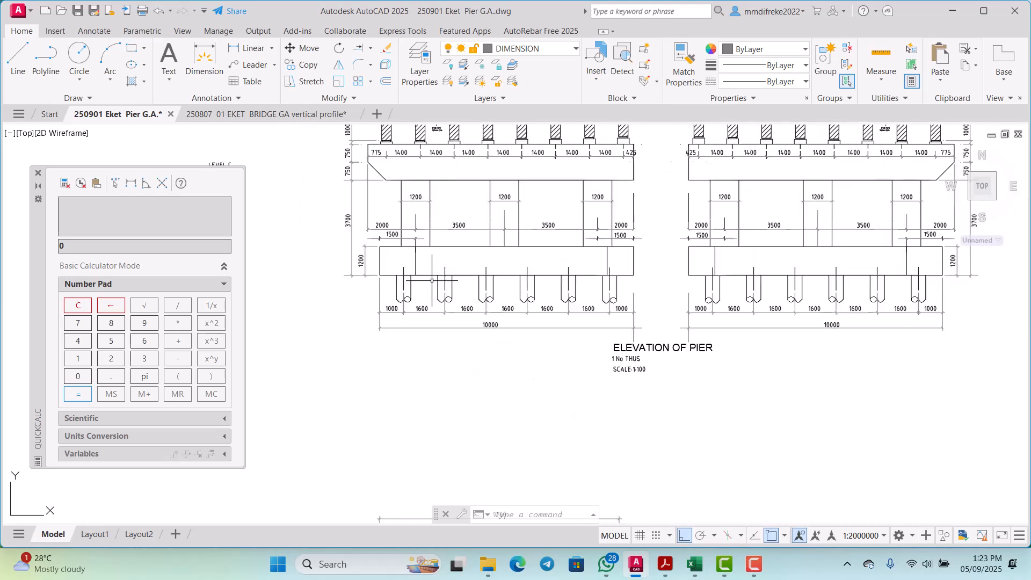
scroll(414, 272, "up", 5)
scroll(413, 272, "down", 3)
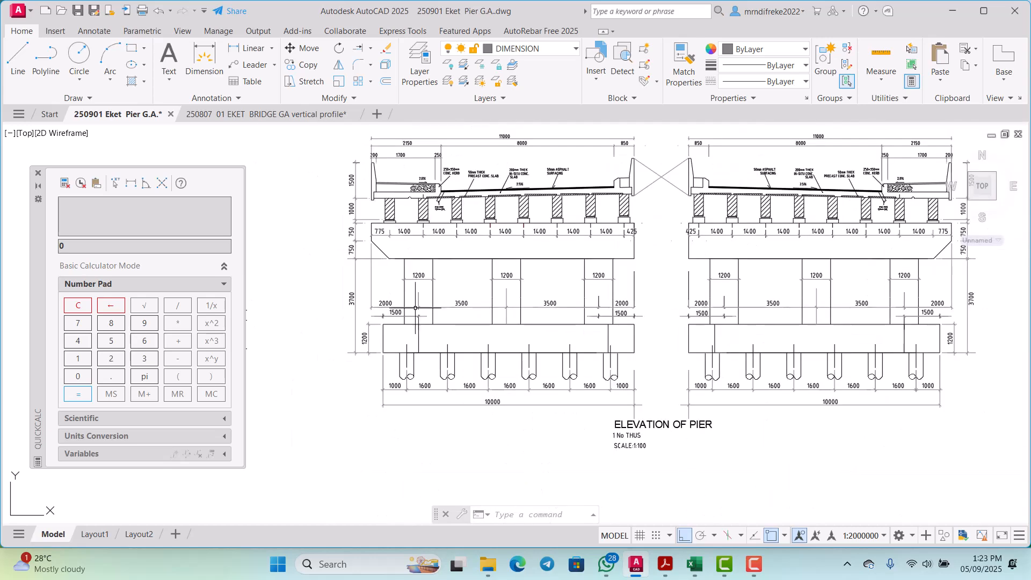
scroll(409, 329, "up", 3)
scroll(412, 311, "down", 3)
scroll(406, 361, "up", 3)
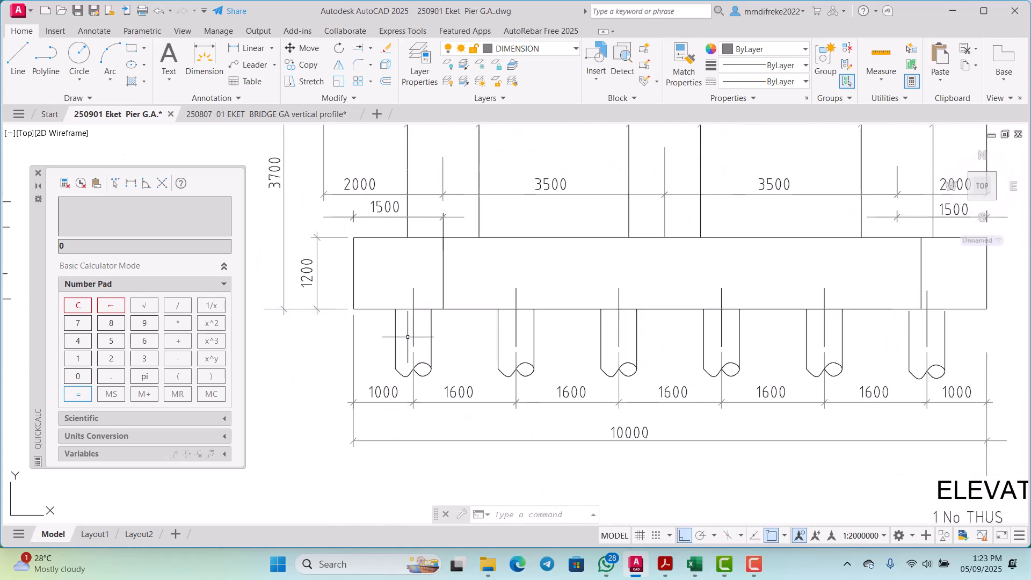
scroll(442, 302, "down", 3)
scroll(438, 322, "up", 4)
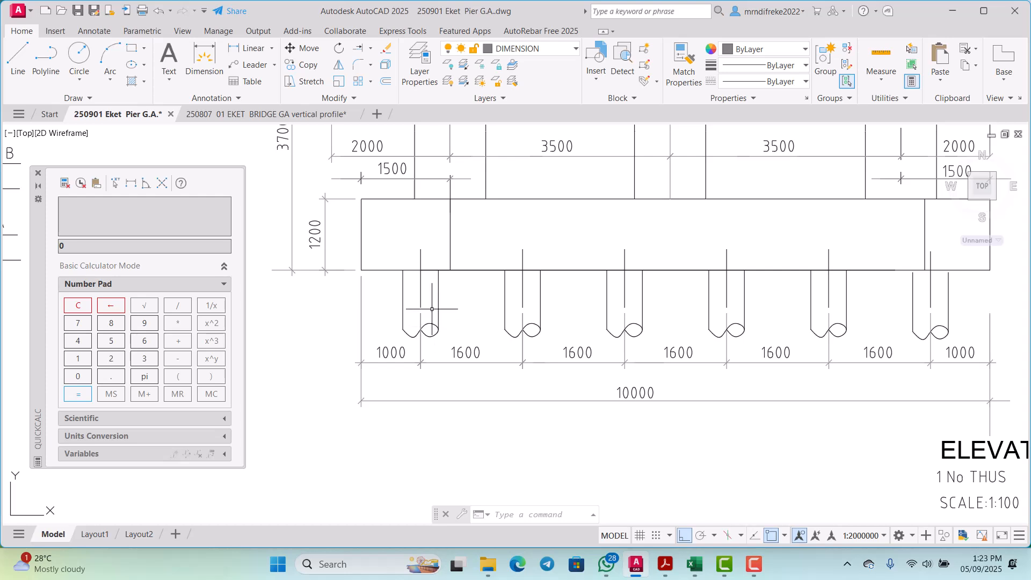
scroll(395, 330, "down", 2)
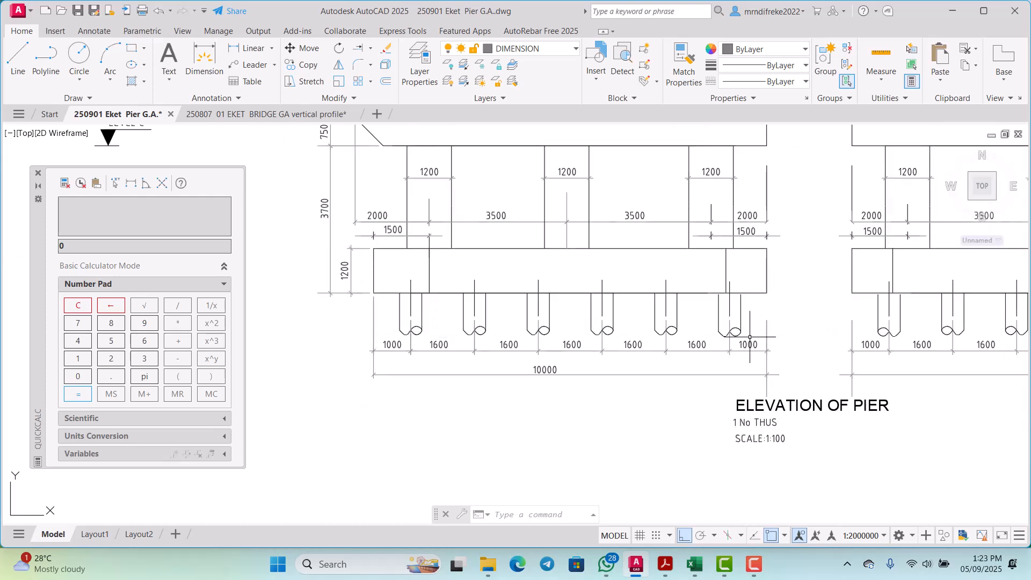
scroll(715, 346, "up", 4)
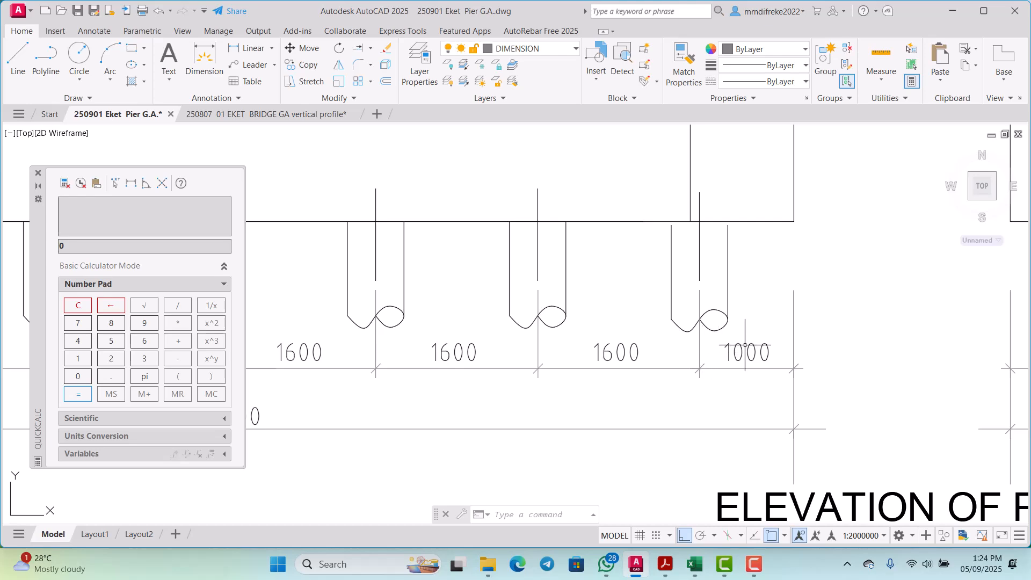
scroll(796, 343, "down", 3)
scroll(741, 323, "up", 3)
scroll(741, 306, "down", 4)
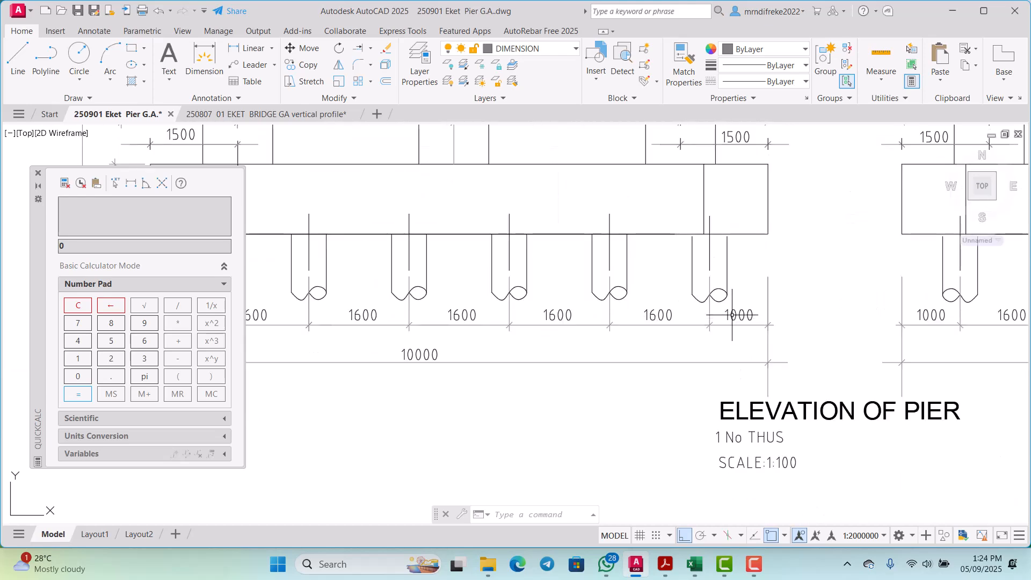
scroll(752, 258, "up", 2)
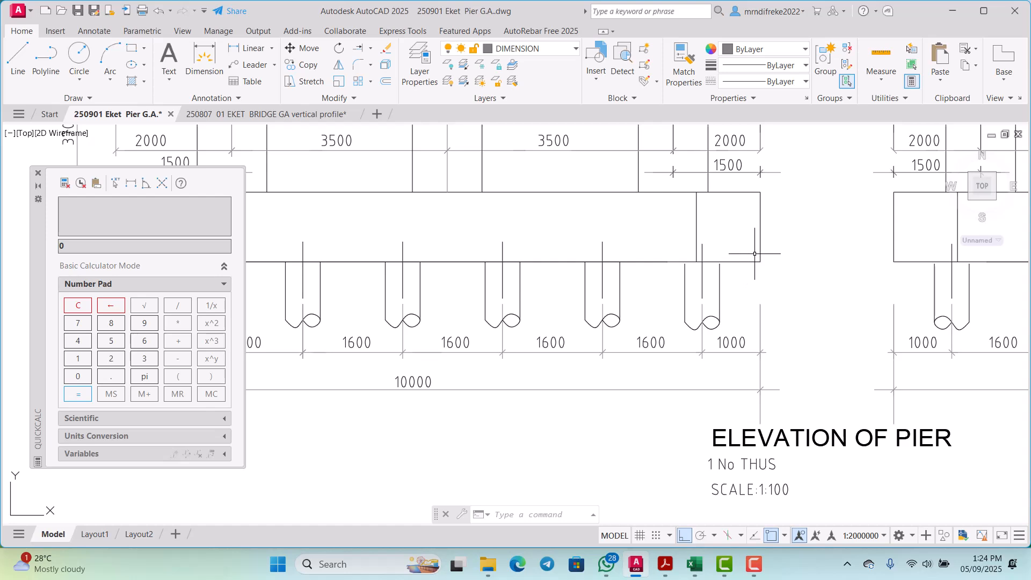
Step: Try to extend the edge lines of the left pile cap's last pile up to the cap's underside
scroll(729, 268, "up", 6)
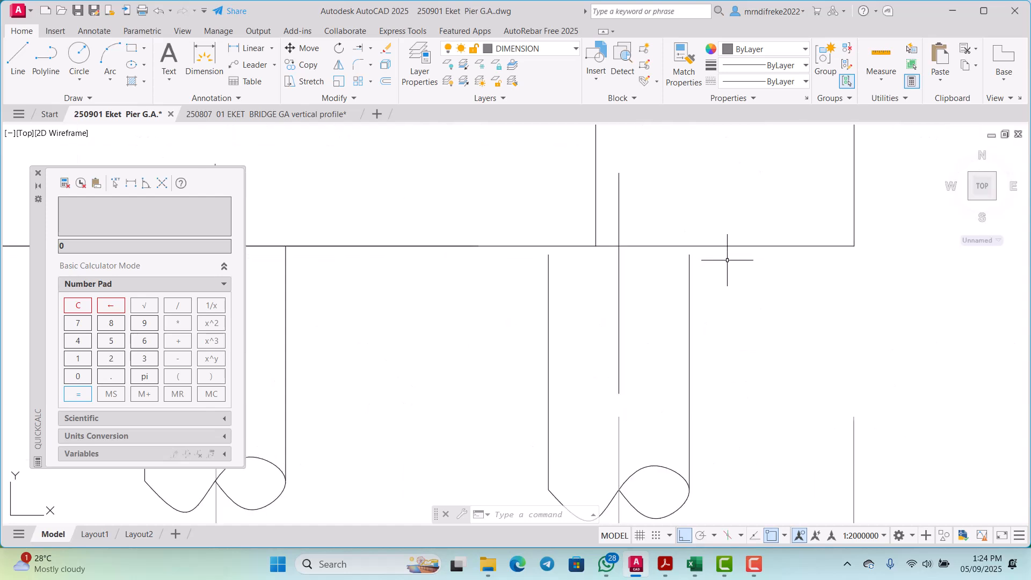
left_click(728, 260)
left_click(719, 225)
scroll(722, 238, "down", 3)
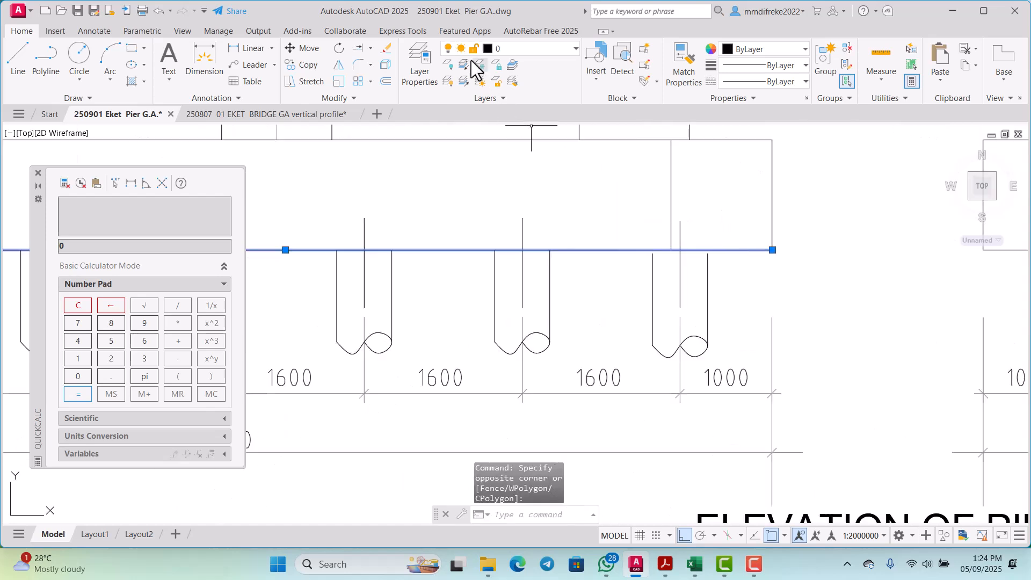
left_click(359, 49)
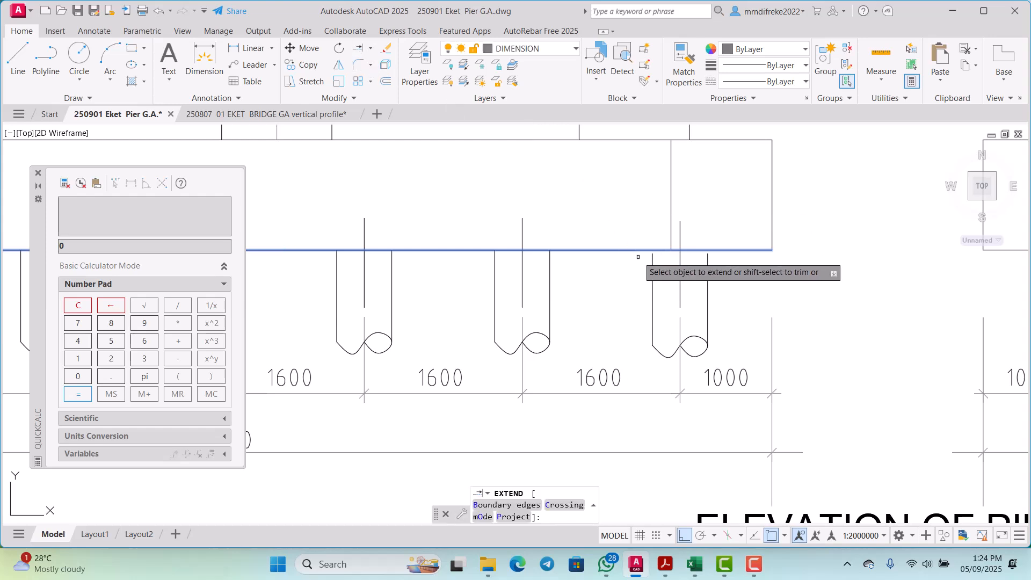
left_click_drag(717, 268, 708, 257)
key("Return")
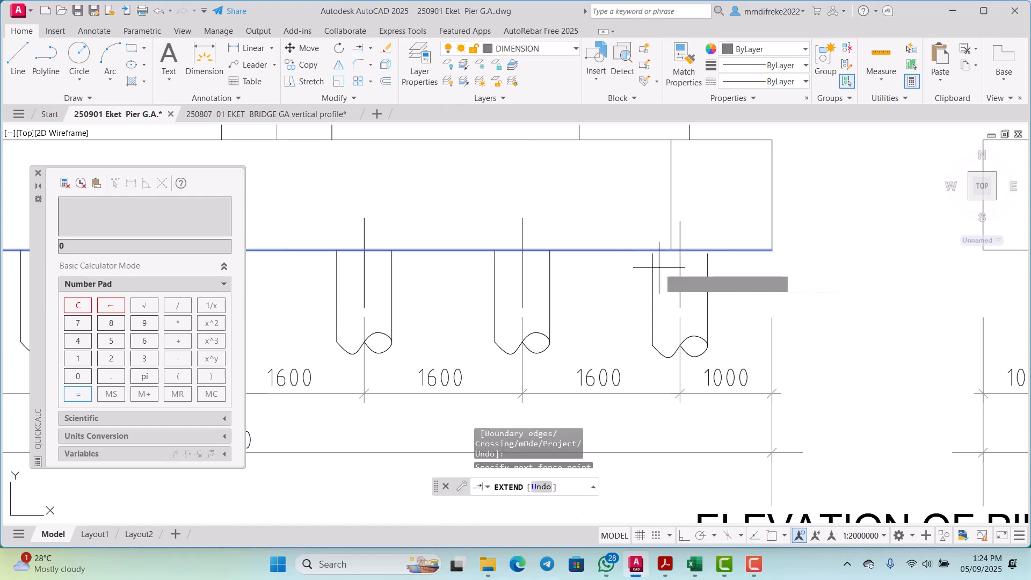
scroll(668, 269, "down", 4)
key("Escape")
Step: Compare the pile arrangement under the left pile cap in the elevation with the plan of the pier base
scroll(687, 269, "up", 3)
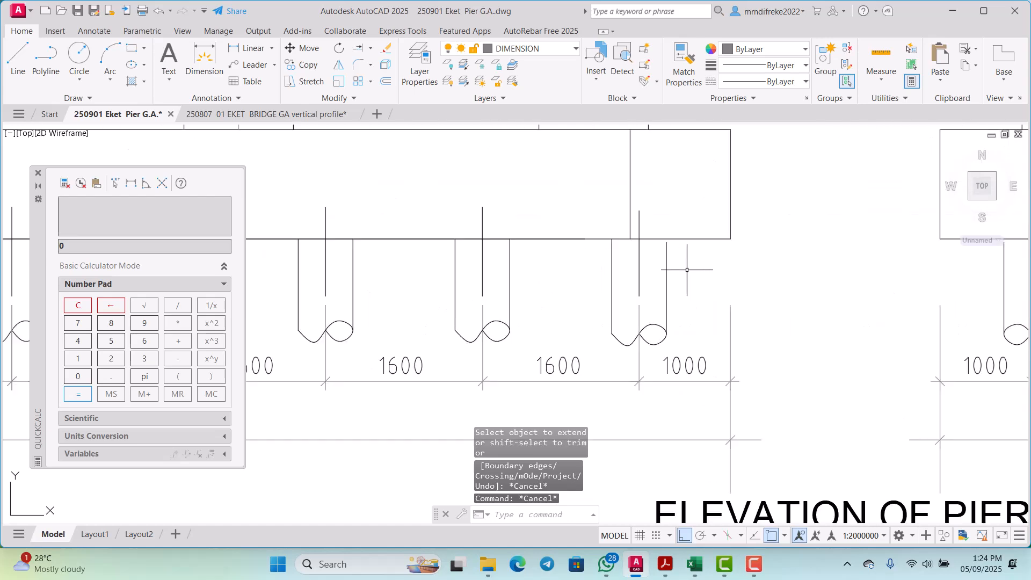
scroll(709, 266, "down", 4)
scroll(693, 266, "up", 6)
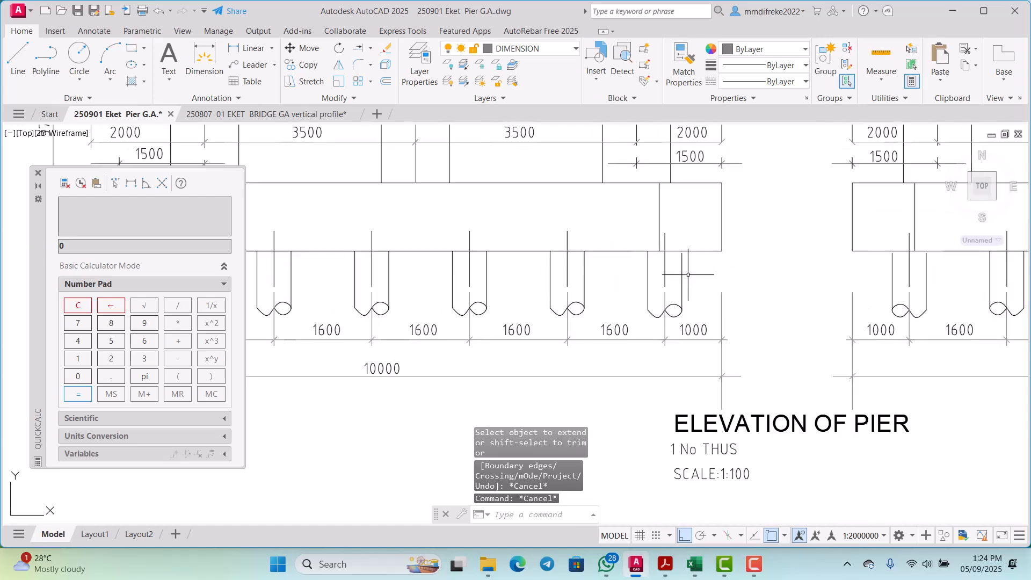
scroll(688, 264, "down", 4)
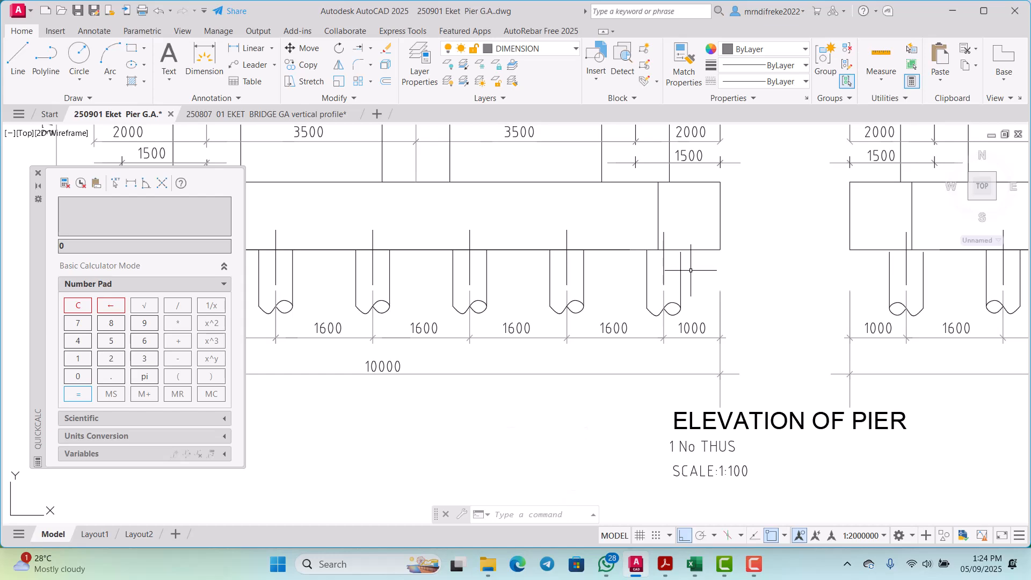
scroll(696, 273, "down", 5)
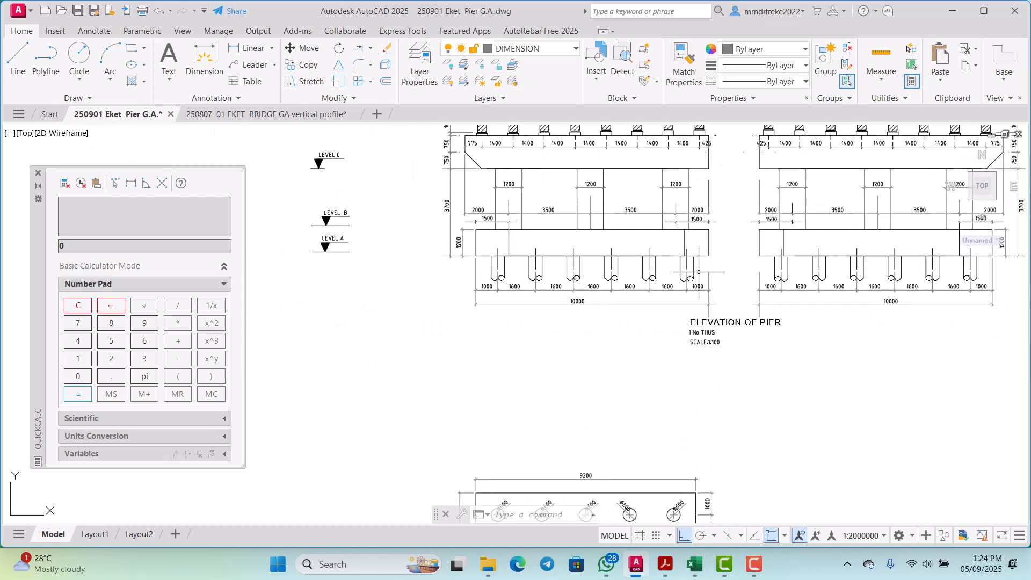
scroll(691, 283, "up", 5)
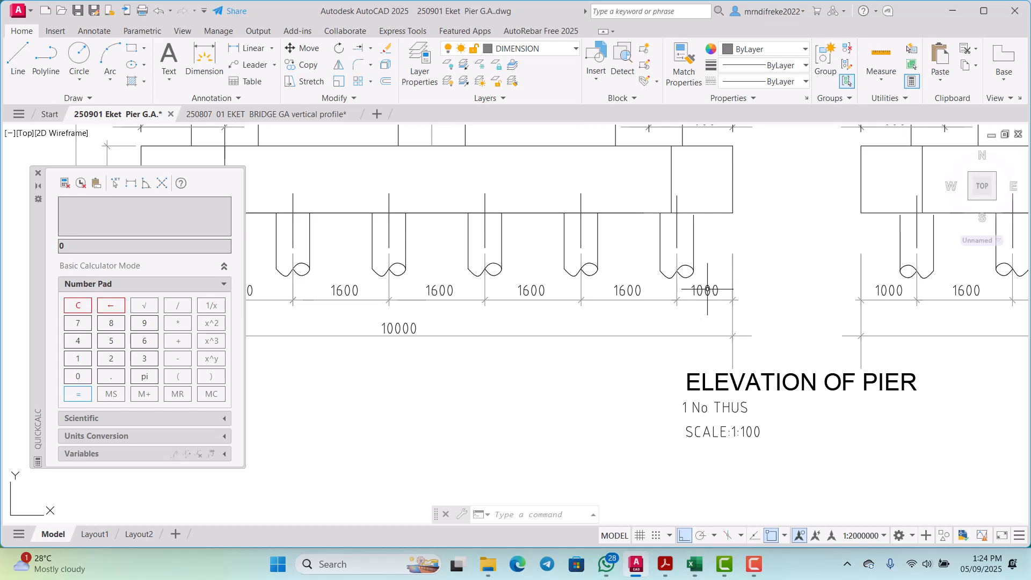
scroll(707, 284, "down", 2)
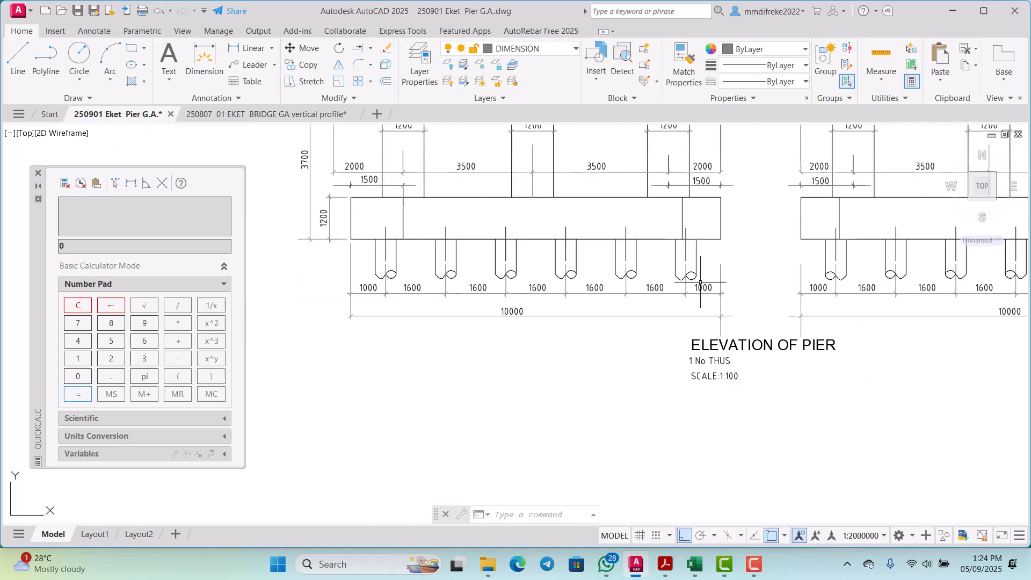
scroll(656, 284, "down", 3)
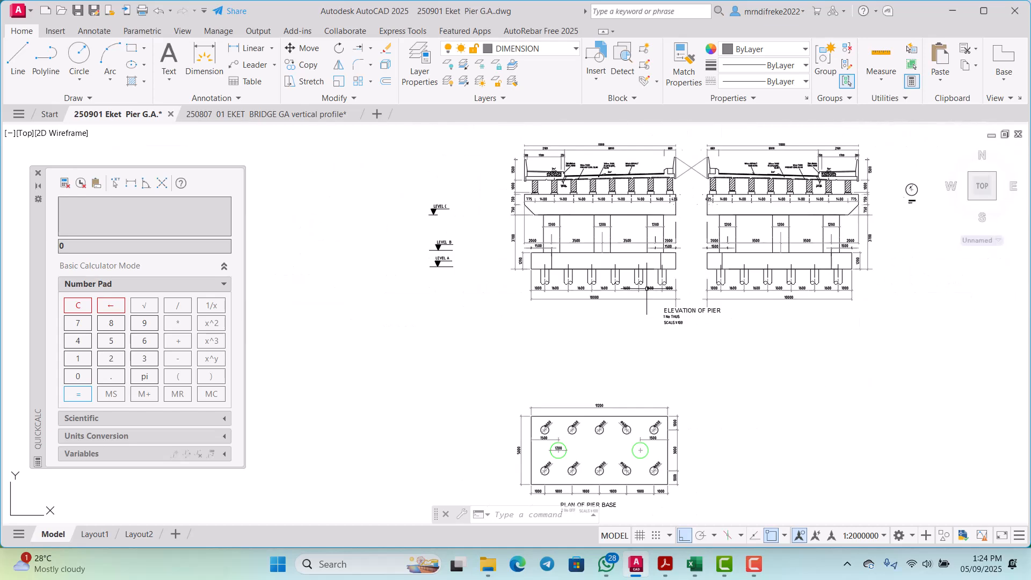
scroll(666, 286, "up", 3)
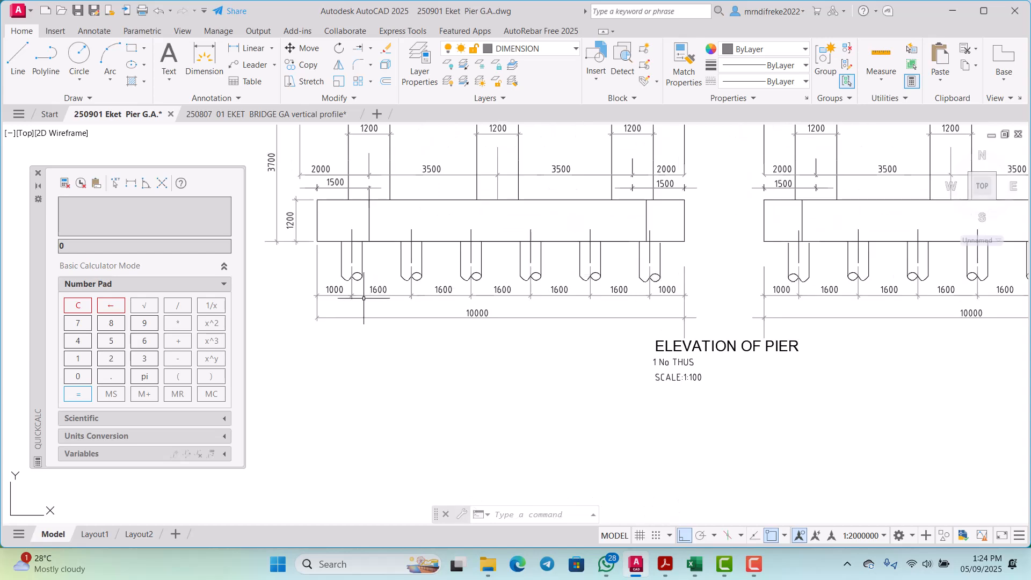
scroll(486, 274, "down", 4)
scroll(494, 280, "up", 3)
scroll(498, 244, "down", 2)
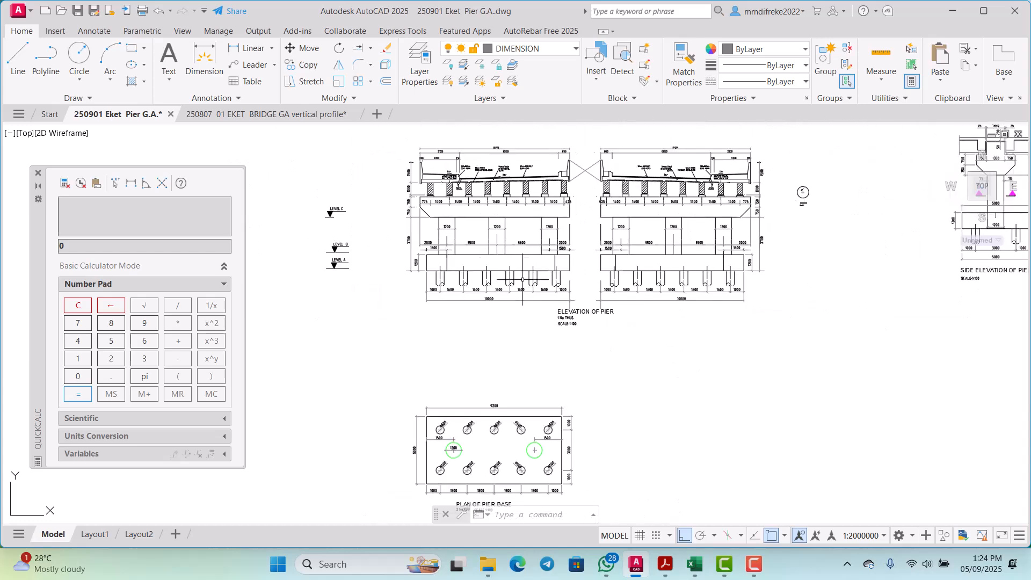
Step: Examine the pile row and its spacing dimensions under the left pile cap in the pier elevation
scroll(527, 252, "up", 3)
scroll(561, 264, "down", 3)
scroll(561, 264, "up", 2)
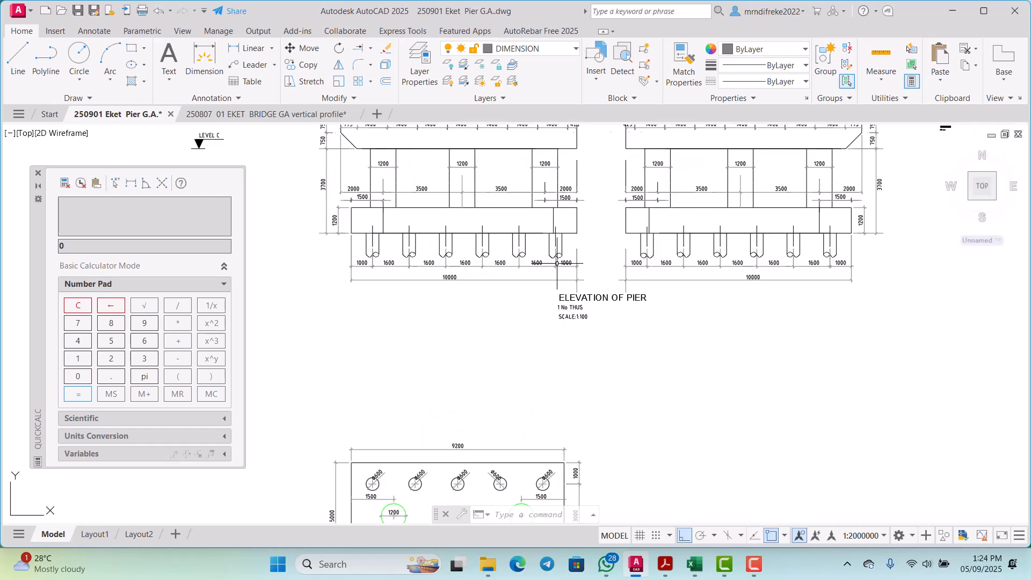
scroll(535, 236, "down", 2)
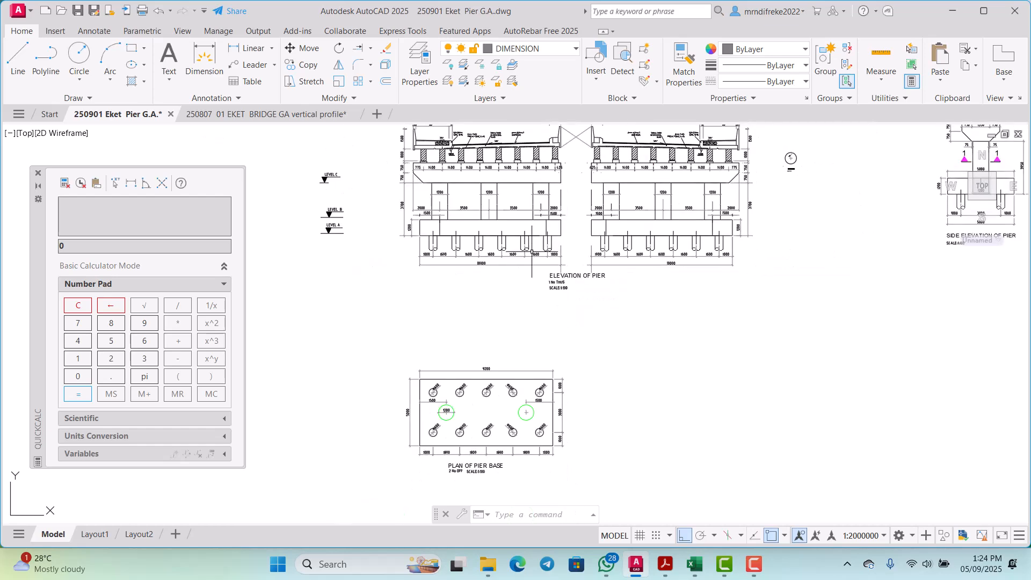
scroll(516, 236, "up", 2)
scroll(517, 236, "down", 2)
scroll(515, 344, "up", 3)
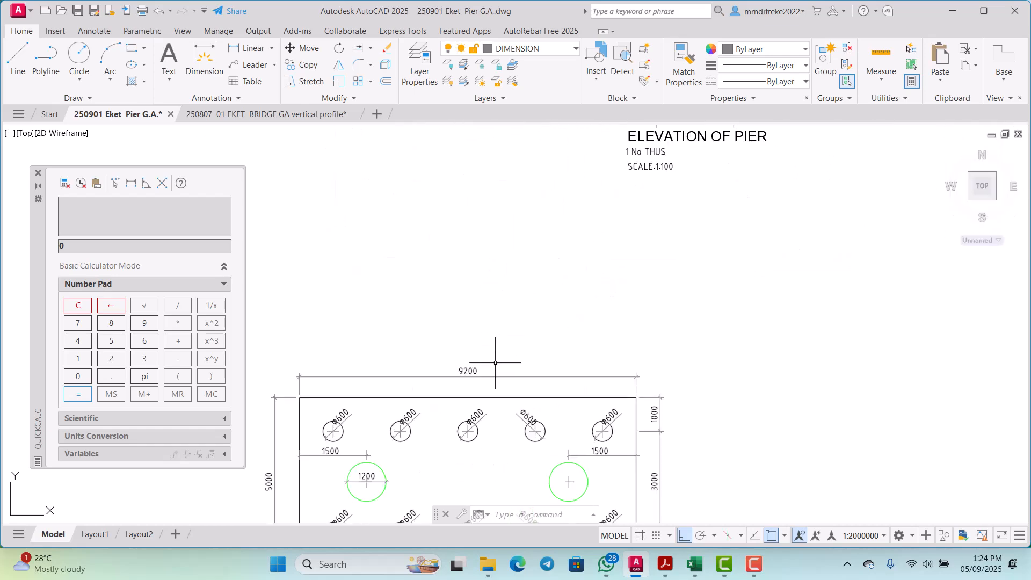
Step: Review the pile spacings and edge distances along the length of the pier base plan
scroll(527, 269, "down", 3)
scroll(512, 323, "up", 4)
scroll(512, 322, "down", 4)
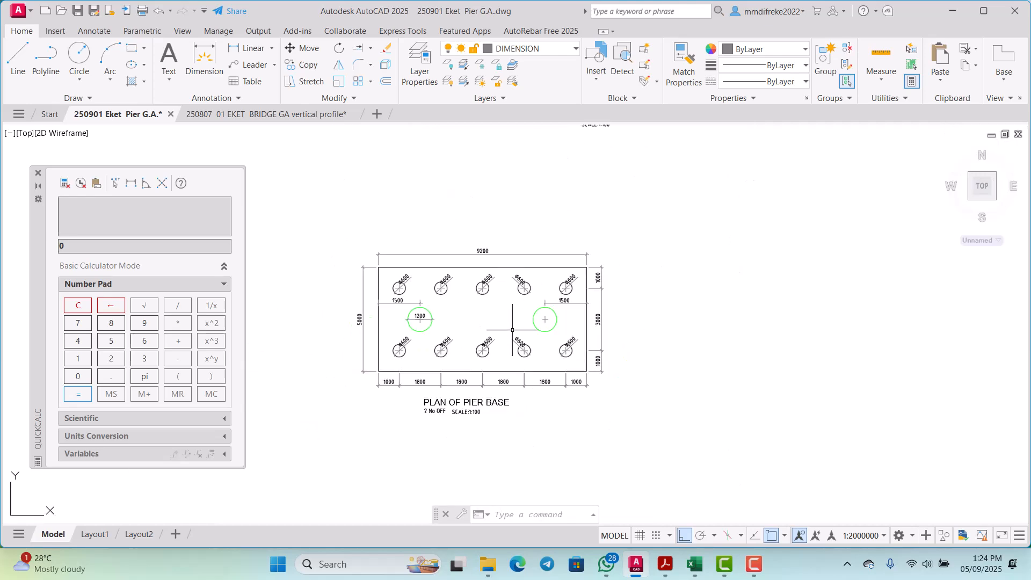
scroll(500, 373, "up", 2)
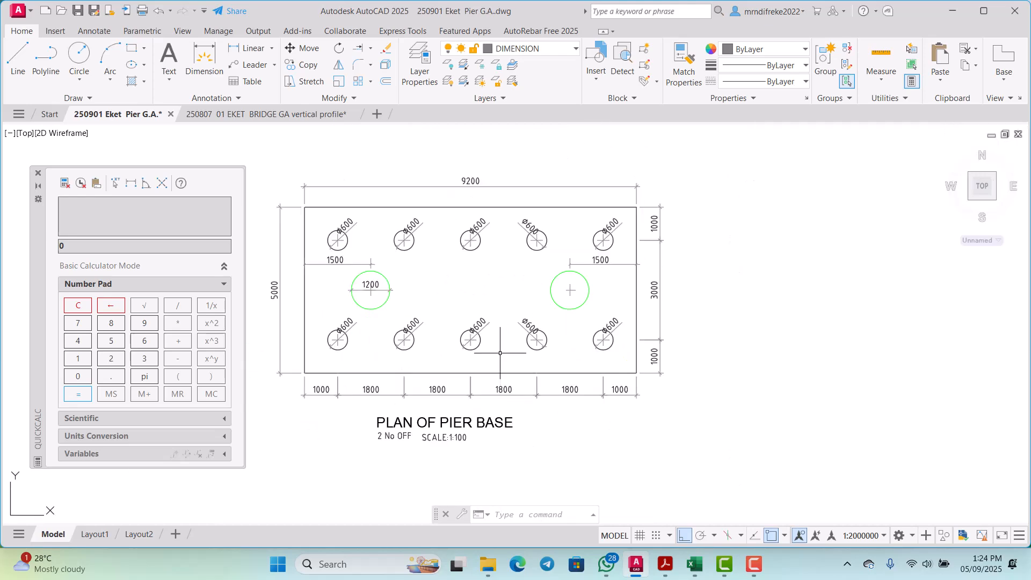
scroll(503, 314, "down", 2)
scroll(492, 318, "up", 4)
scroll(459, 331, "down", 4)
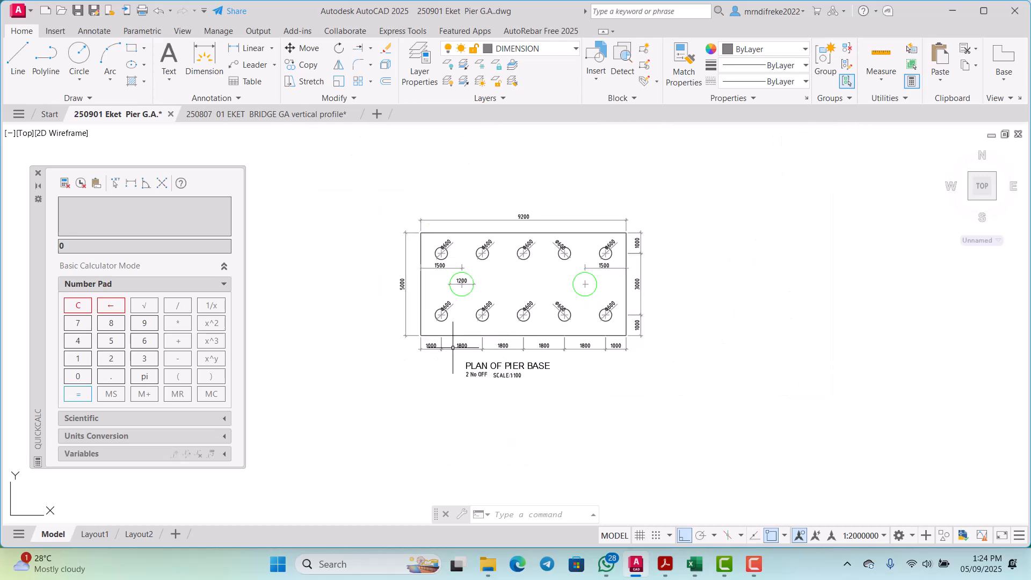
scroll(448, 328, "up", 3)
scroll(448, 328, "down", 4)
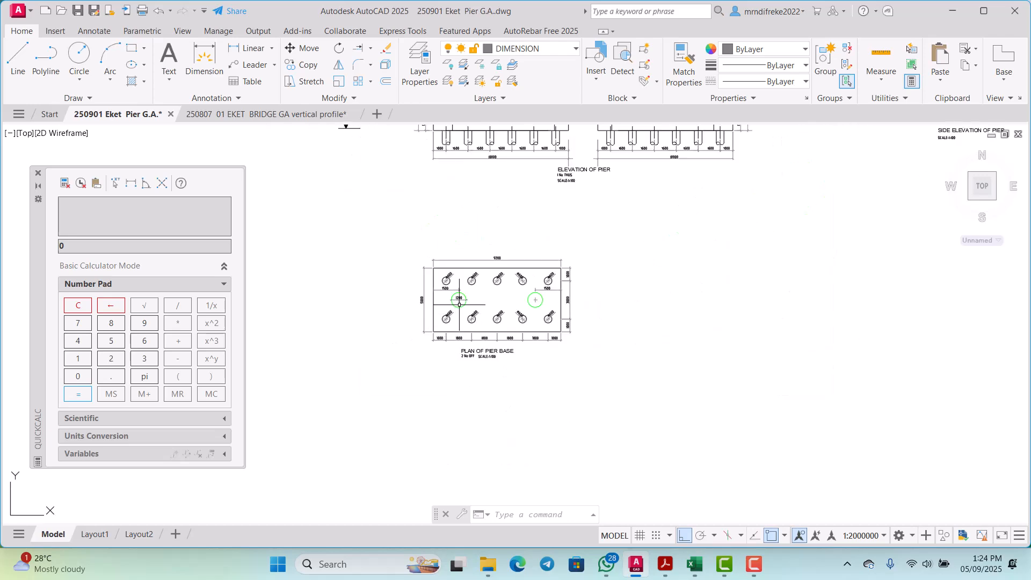
scroll(457, 317, "down", 2)
scroll(457, 318, "up", 4)
scroll(453, 327, "down", 3)
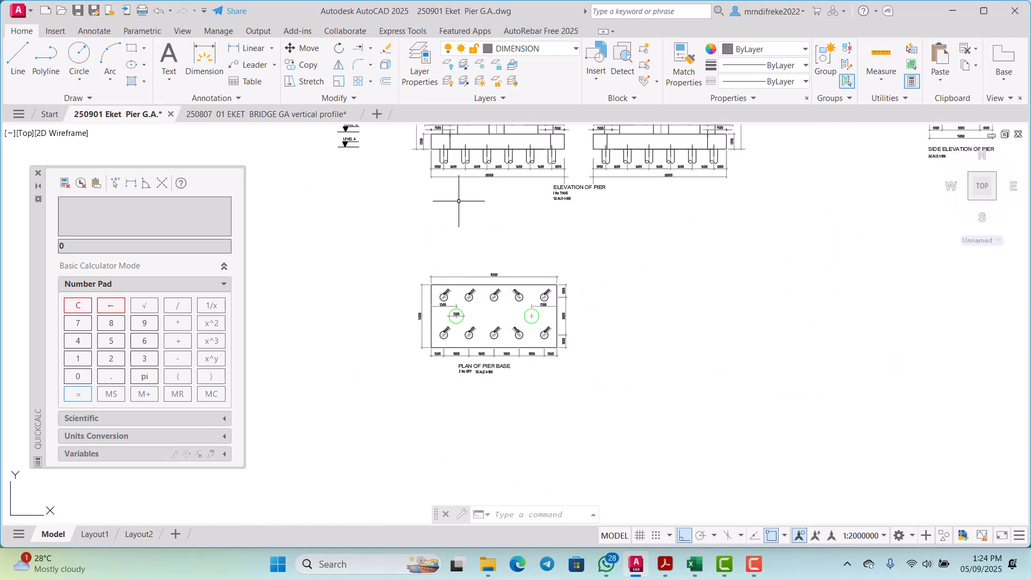
Step: Inspect the column widths and centre-to-centre spacings above the left pile cap in the pier elevation
scroll(459, 200, "up", 1)
scroll(460, 265, "down", 2)
scroll(430, 215, "up", 8)
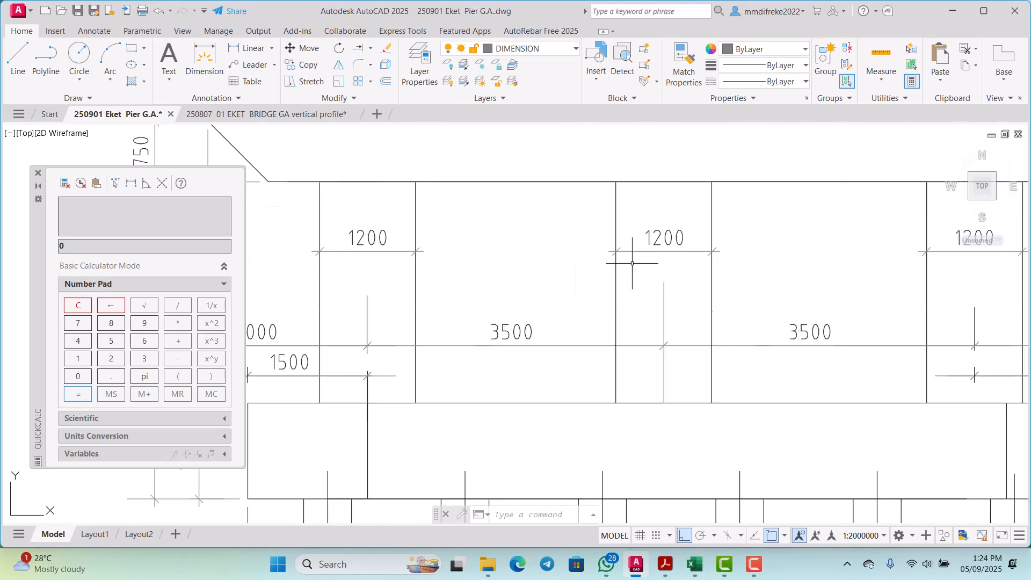
scroll(552, 274, "down", 2)
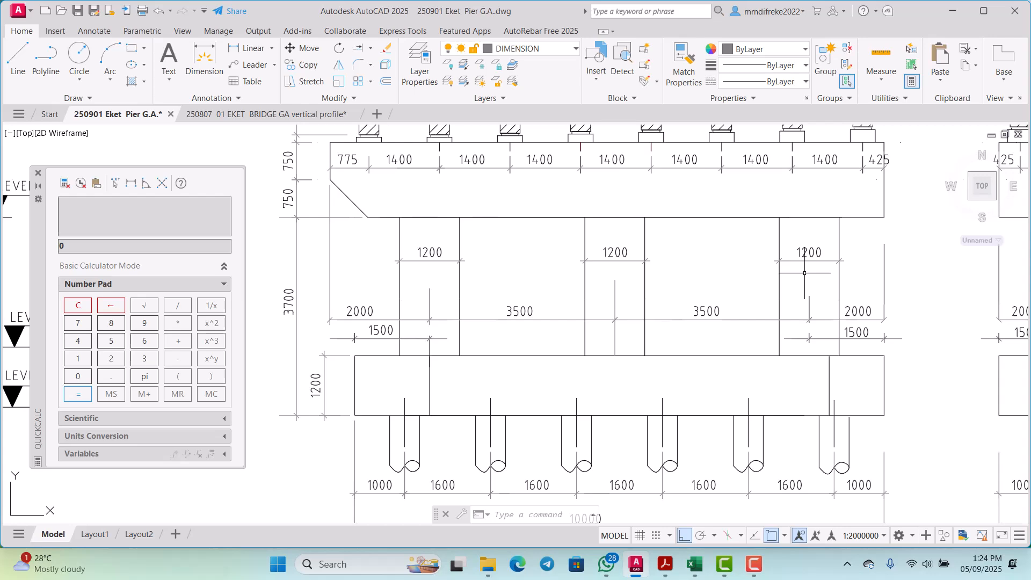
scroll(609, 273, "down", 2)
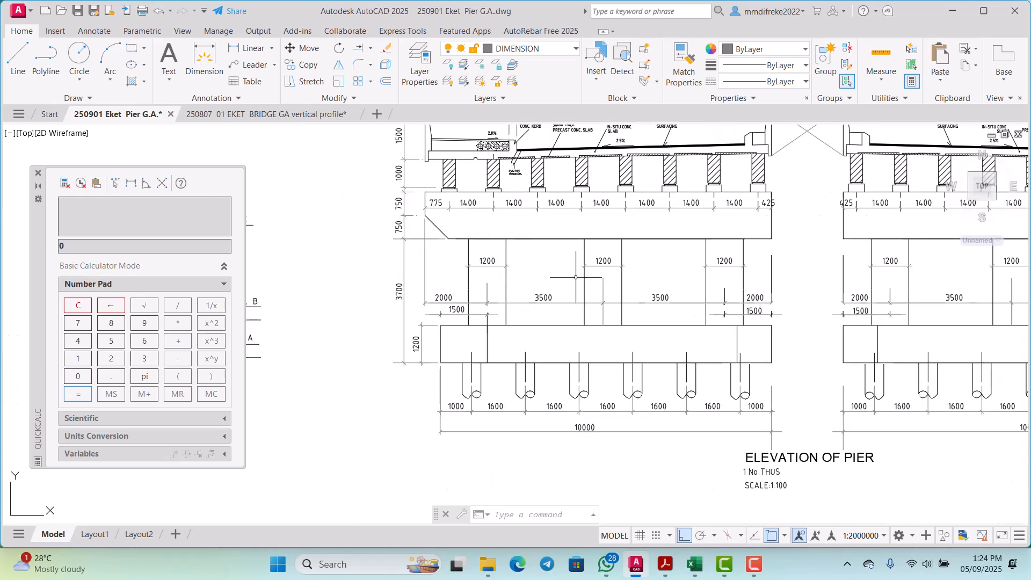
scroll(570, 284, "down", 3)
scroll(553, 390, "up", 7)
scroll(533, 299, "down", 5)
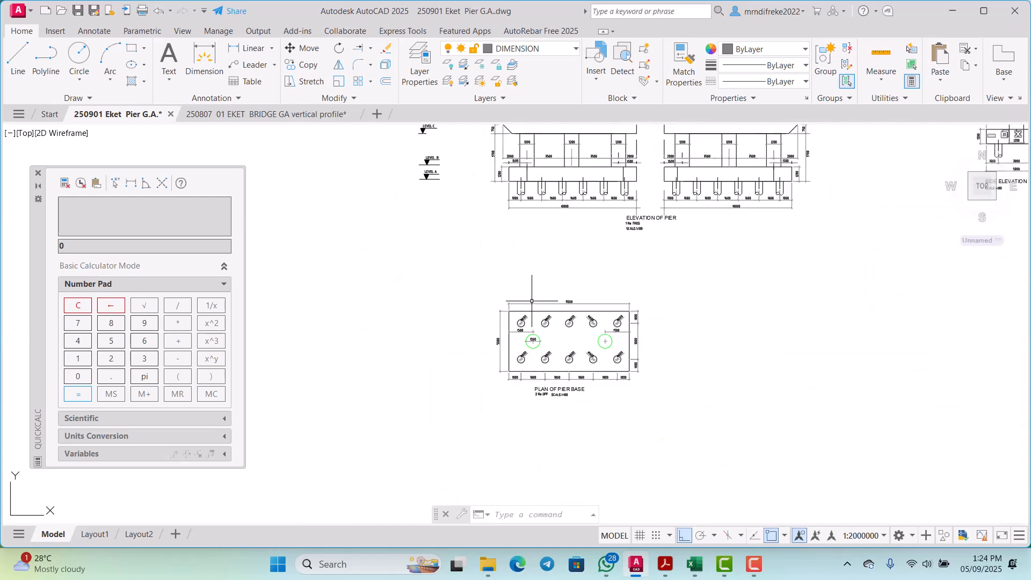
scroll(530, 296, "down", 2)
scroll(527, 235, "up", 2)
Step: Examine the left pile cap's outer edge, end column offset and first pile position in the pier elevation
scroll(526, 199, "up", 5)
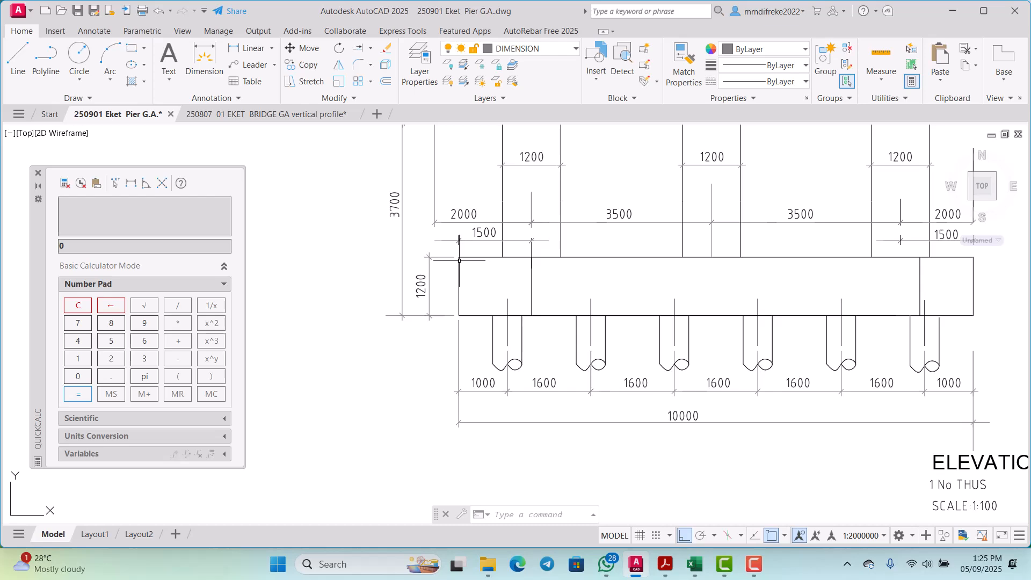
scroll(458, 269, "down", 2)
scroll(458, 268, "up", 2)
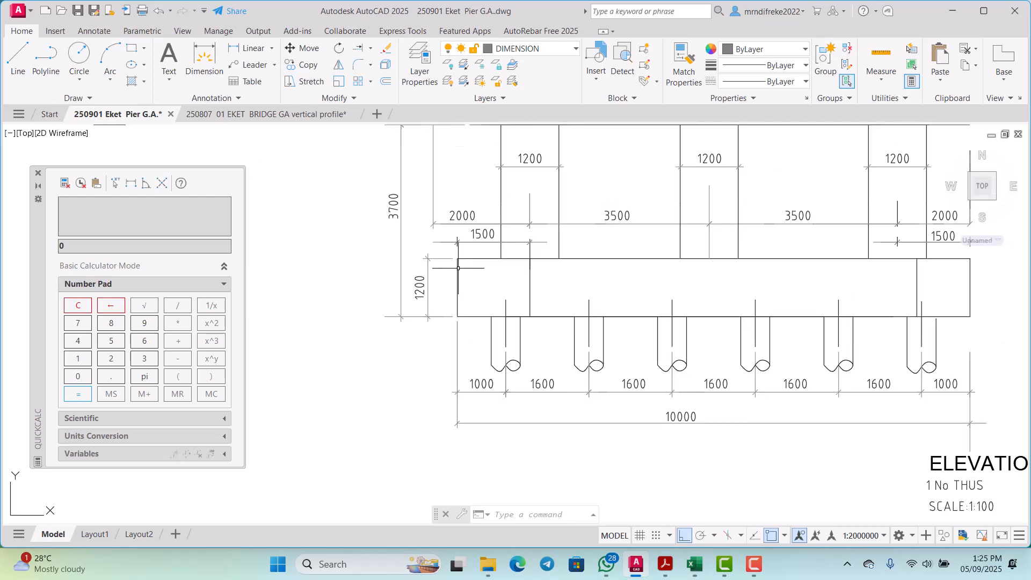
scroll(460, 263, "down", 2)
scroll(461, 266, "up", 2)
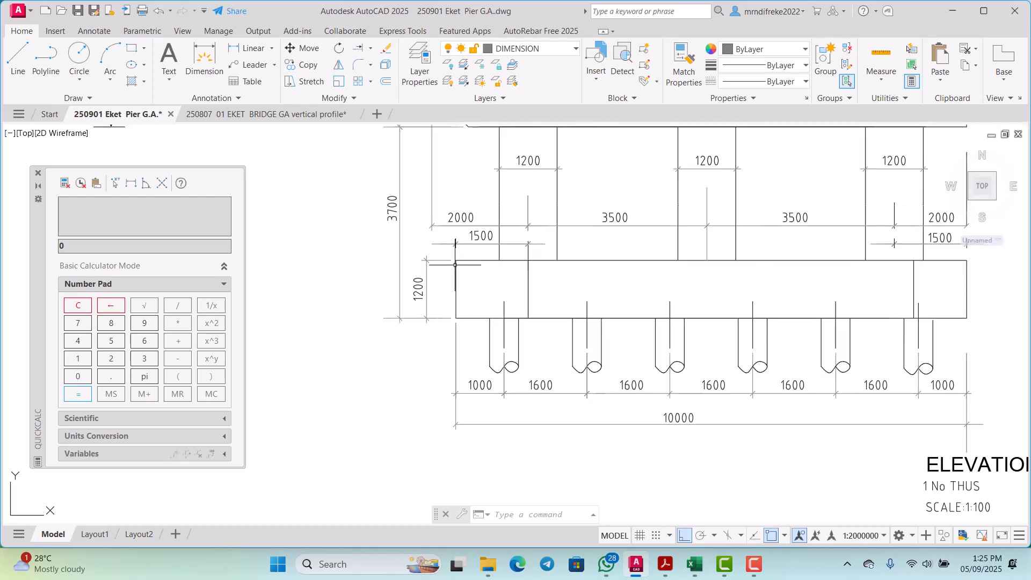
scroll(526, 265, "up", 1)
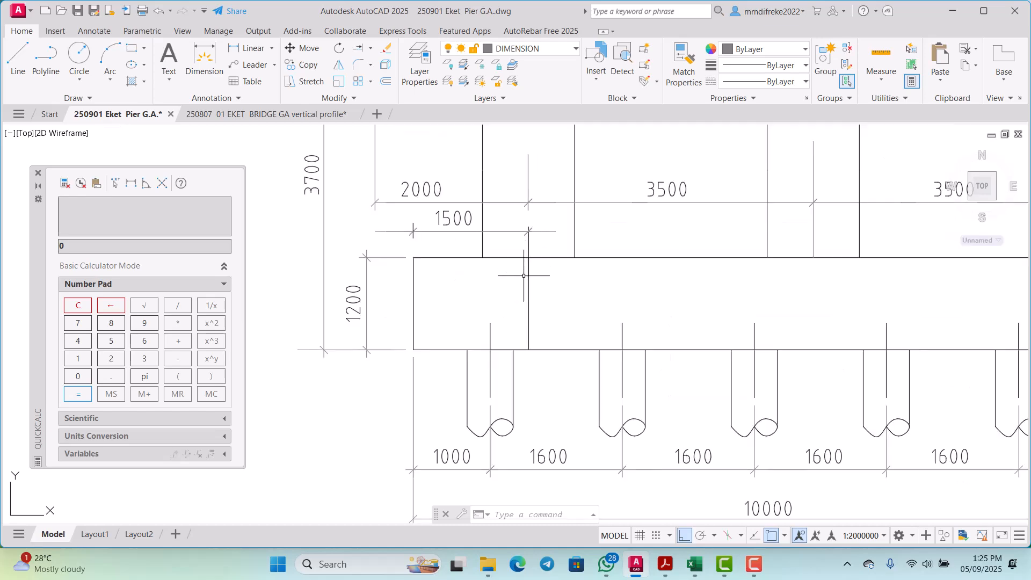
scroll(524, 276, "down", 2)
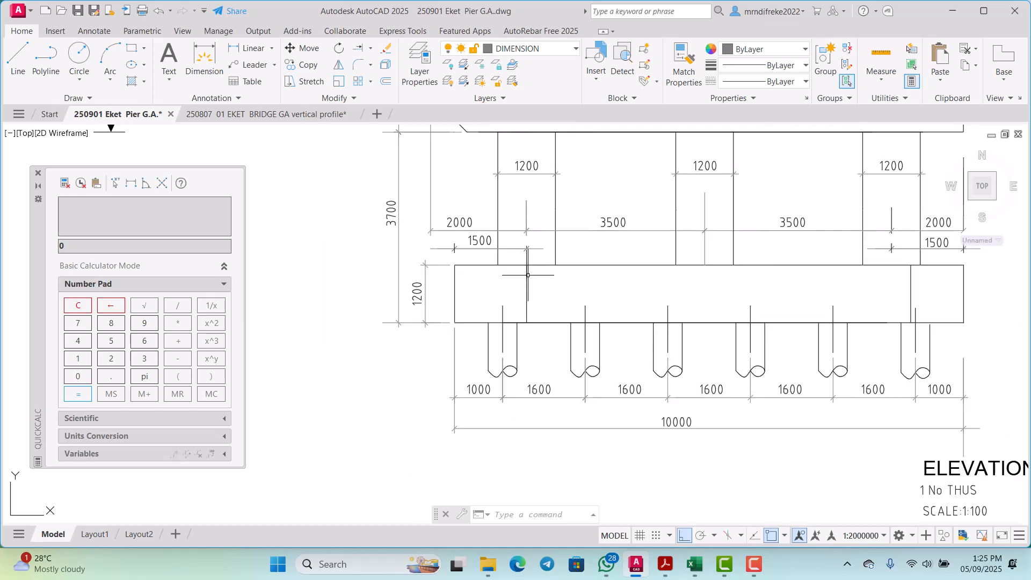
scroll(519, 285, "down", 1)
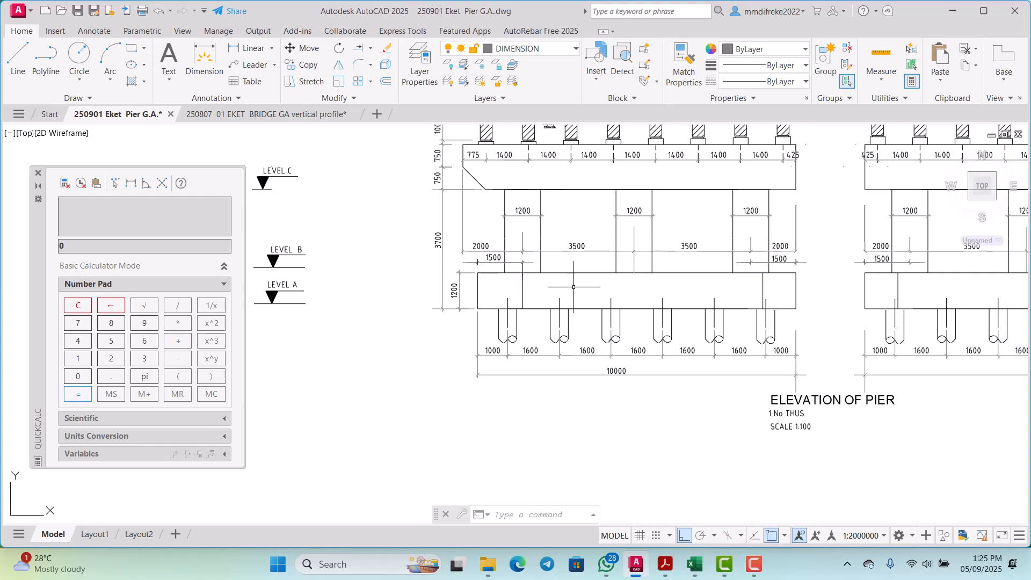
scroll(803, 273, "up", 1)
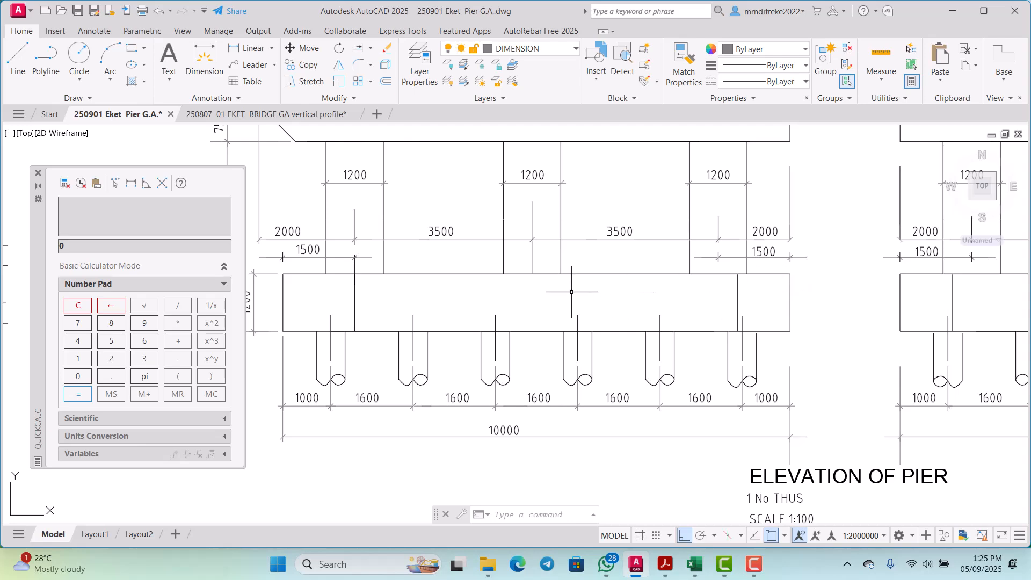
scroll(573, 279, "down", 2)
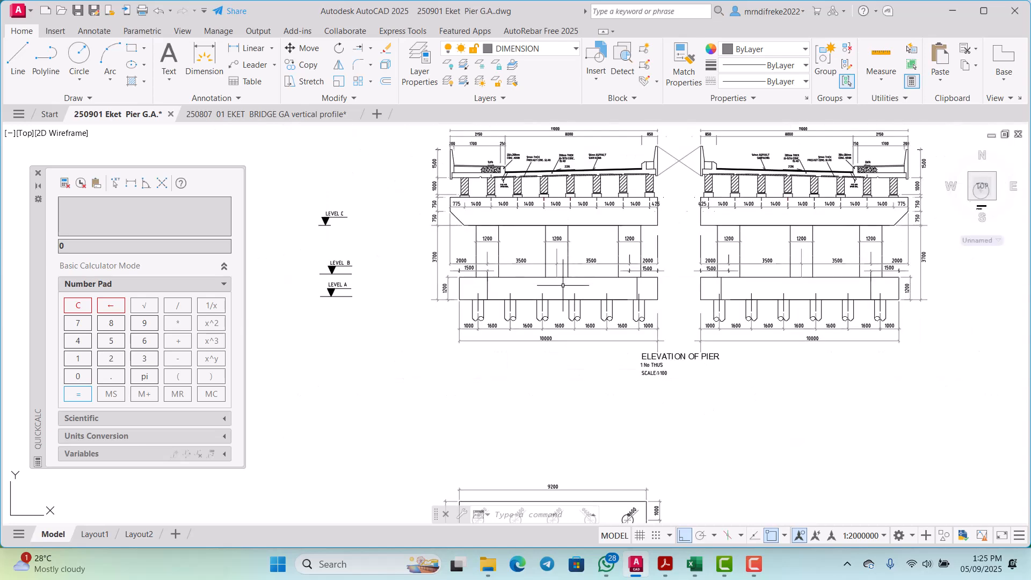
scroll(489, 294, "up", 2)
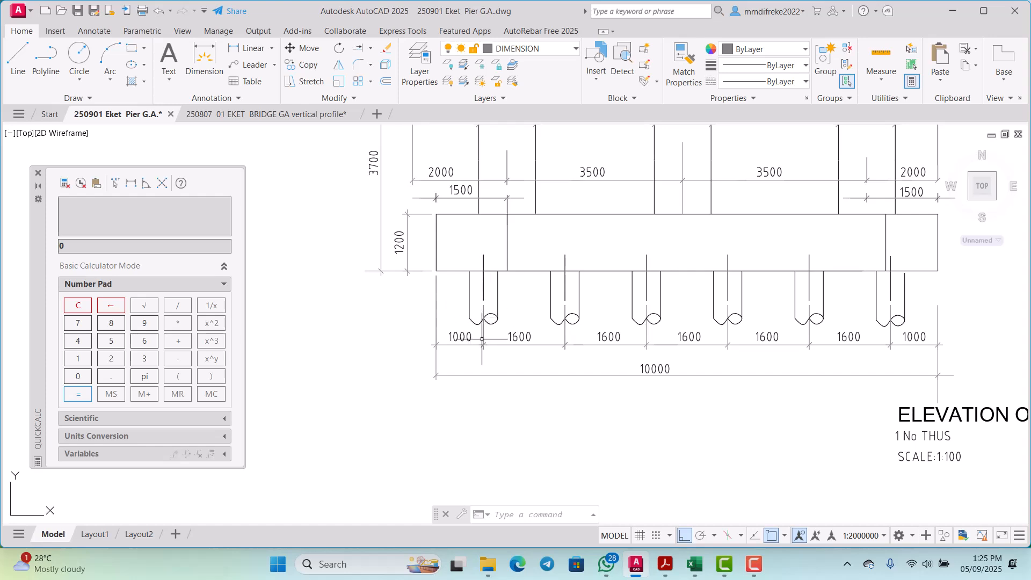
scroll(482, 302, "down", 3)
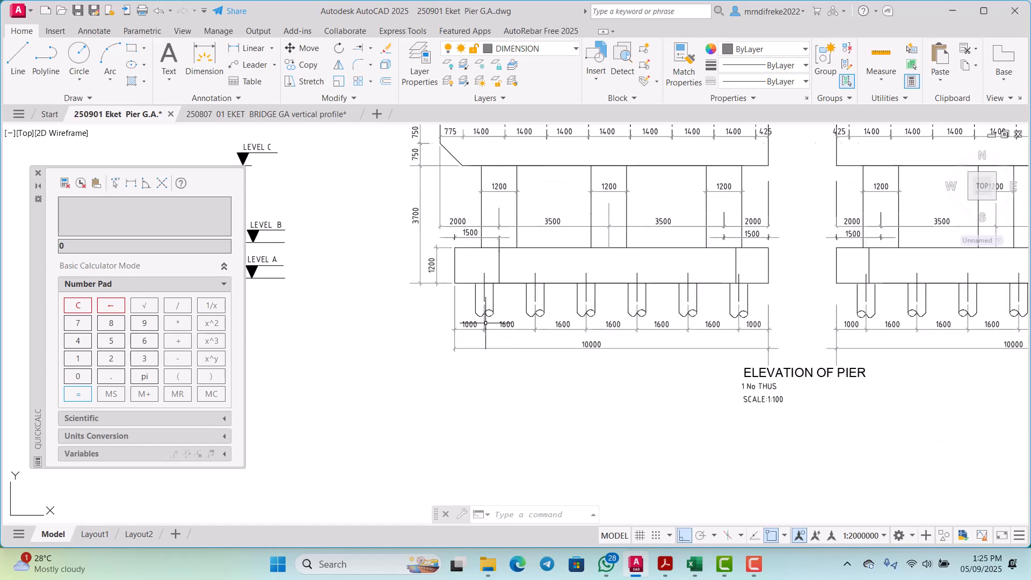
scroll(485, 324, "up", 3)
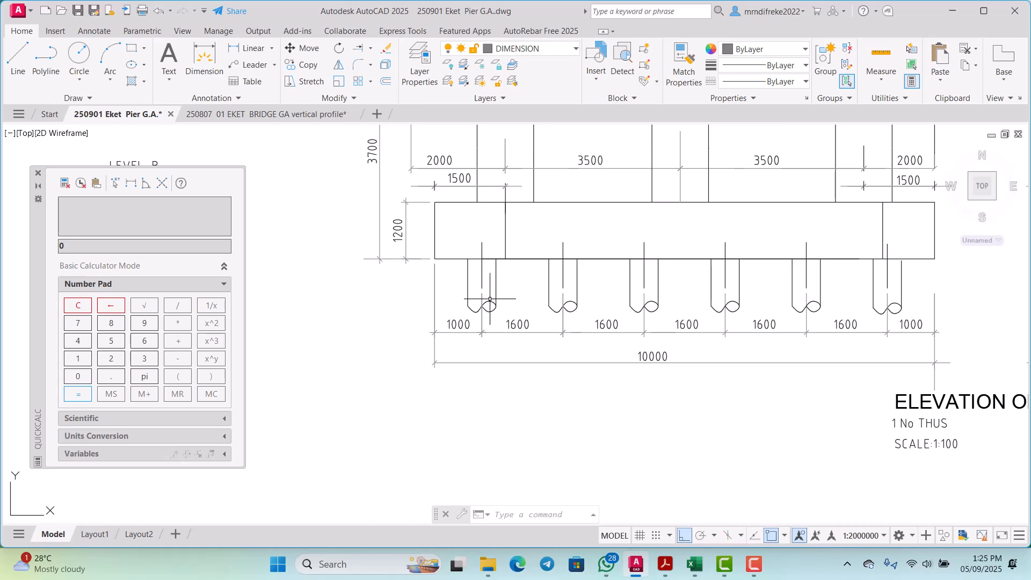
Step: Check the left column offset and the first pile's edge distance in the plan of the pier base
scroll(490, 299, "down", 5)
scroll(506, 337, "up", 4)
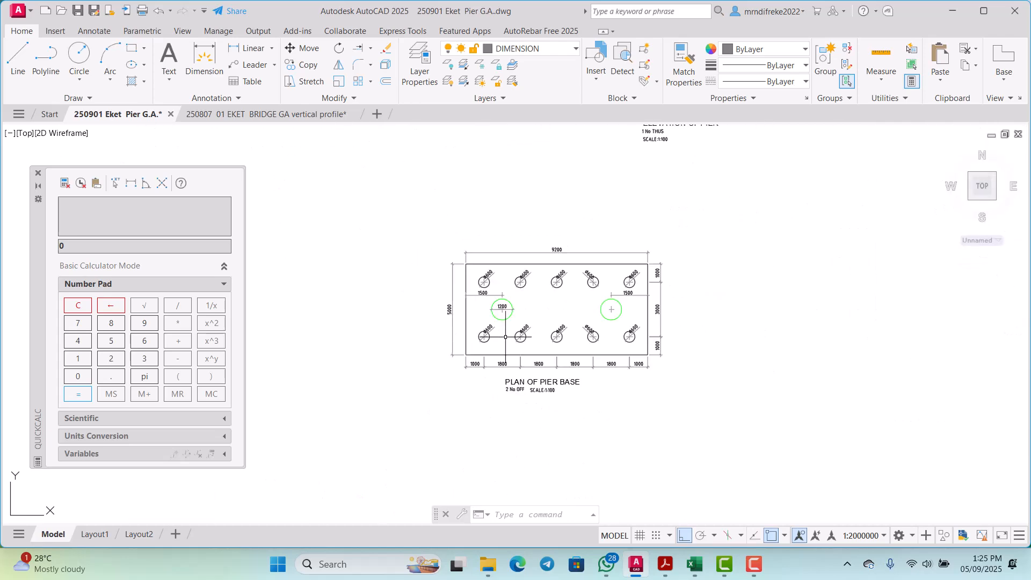
scroll(506, 336, "up", 5)
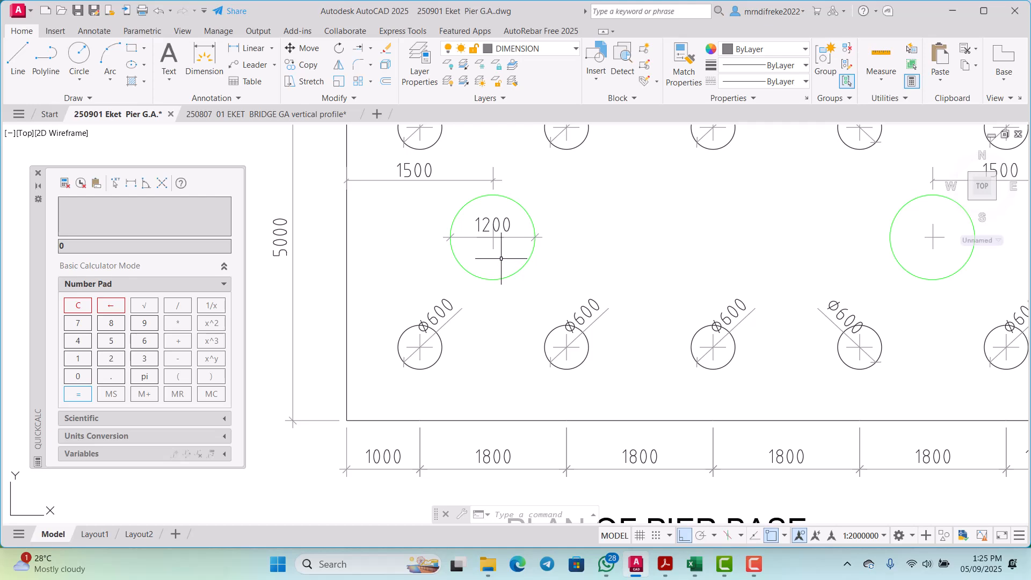
scroll(501, 258, "down", 3)
scroll(490, 249, "up", 3)
scroll(462, 301, "down", 2)
scroll(435, 355, "up", 2)
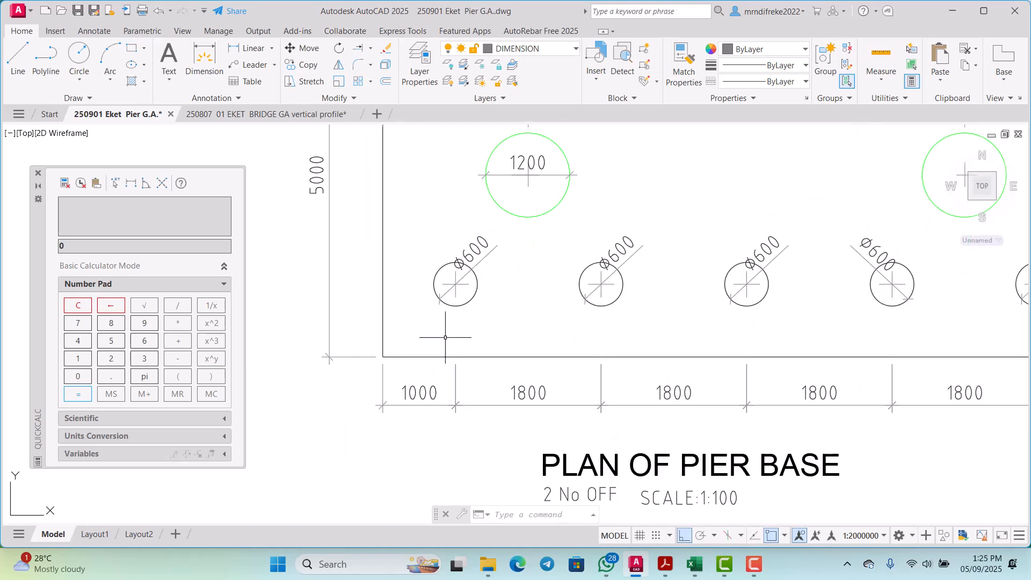
scroll(455, 335, "down", 3)
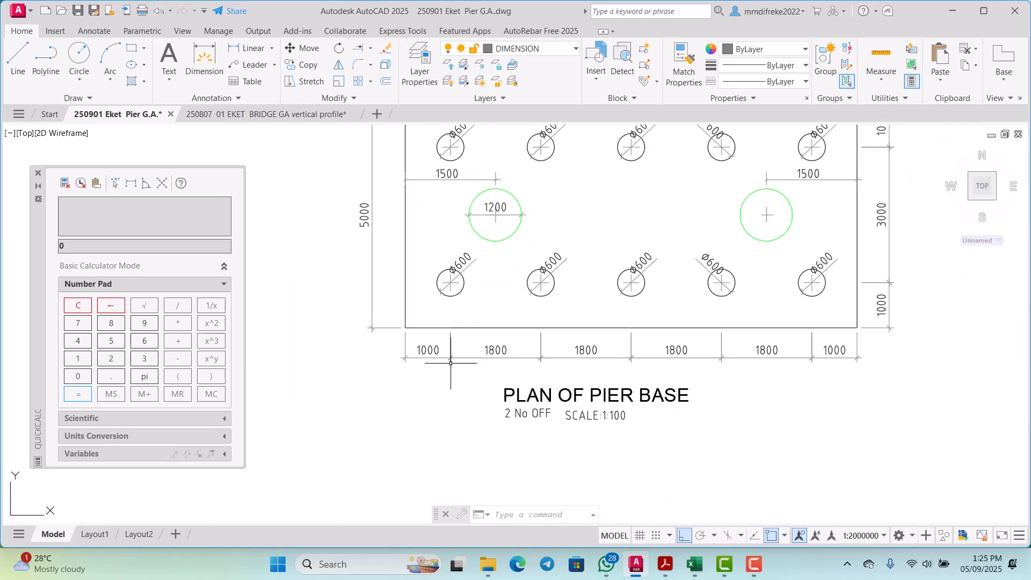
scroll(450, 331, "up", 3)
Step: Highlight the spacing dimension between the first two piles in the pier base plan, clear the selection, and check the row of spacings
left_click(450, 328)
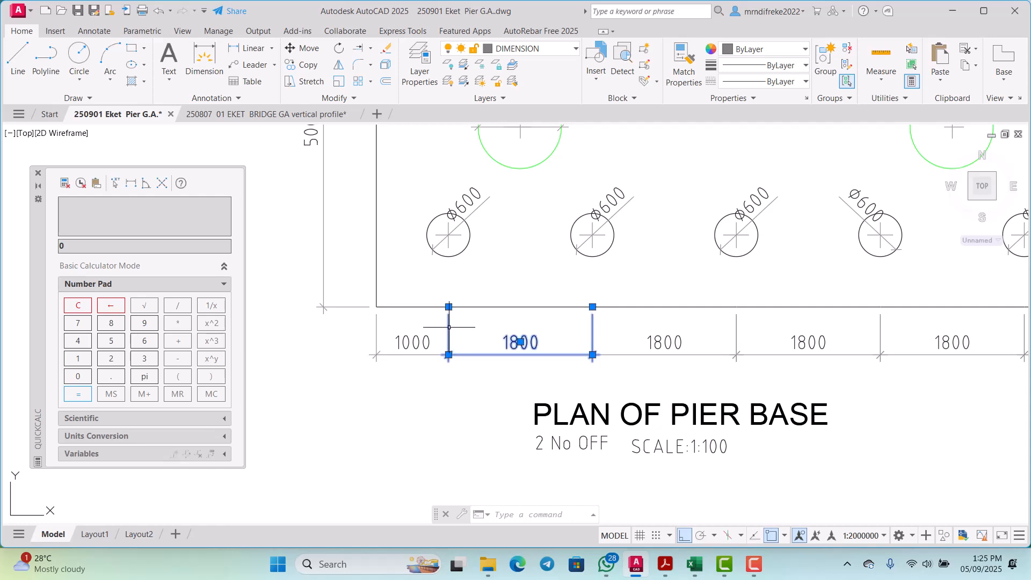
scroll(538, 312, "down", 2)
scroll(538, 312, "up", 2)
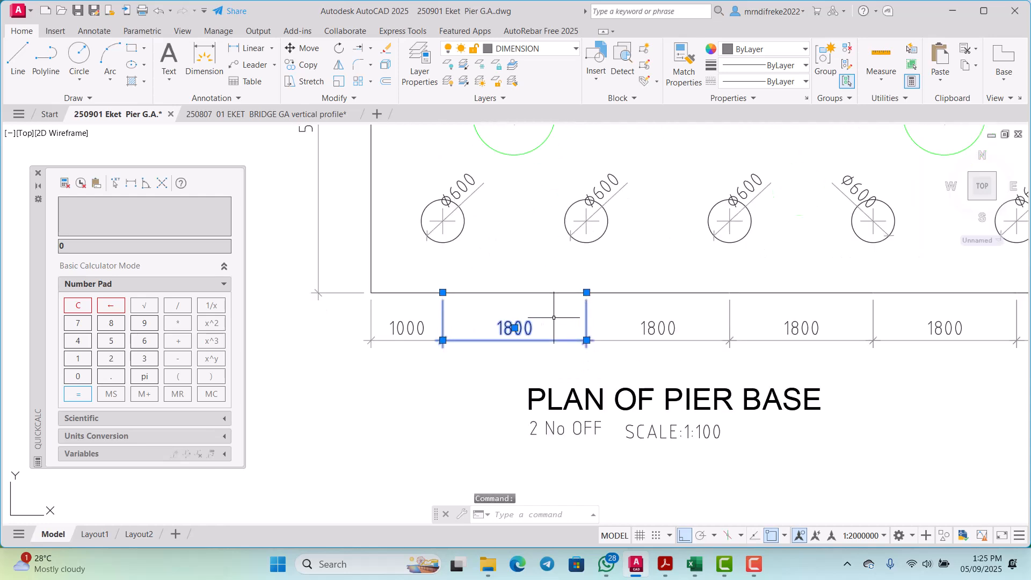
key("Escape")
scroll(472, 315, "down", 2)
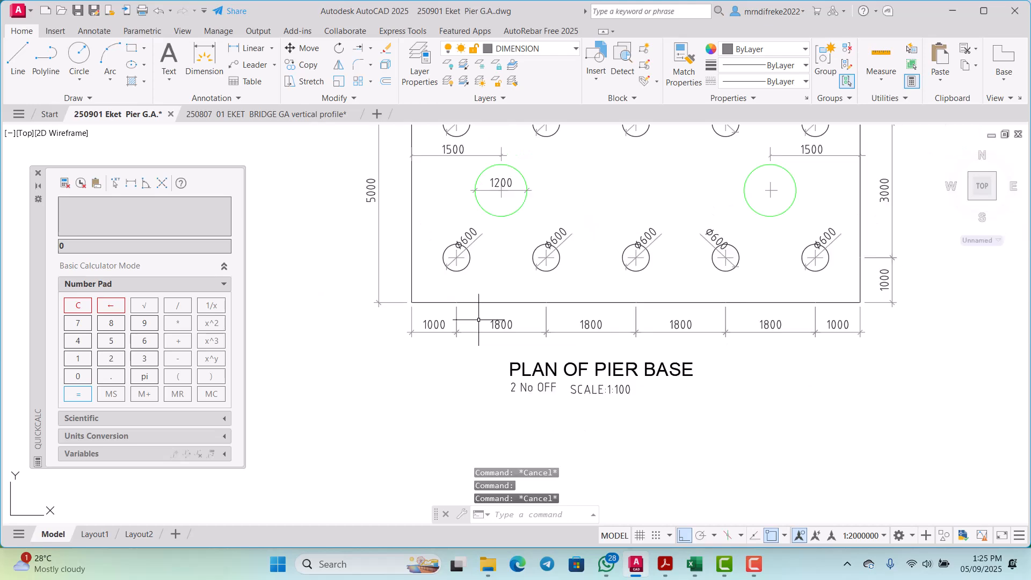
scroll(498, 306, "up", 2)
scroll(497, 306, "down", 2)
scroll(508, 334, "down", 2)
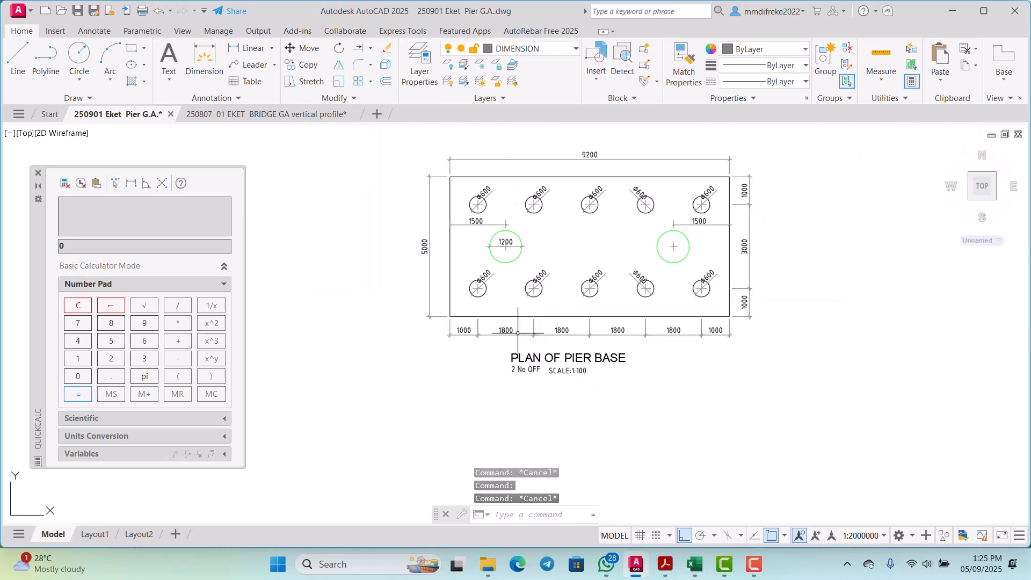
scroll(508, 334, "up", 2)
scroll(508, 334, "up", 3)
scroll(490, 317, "down", 3)
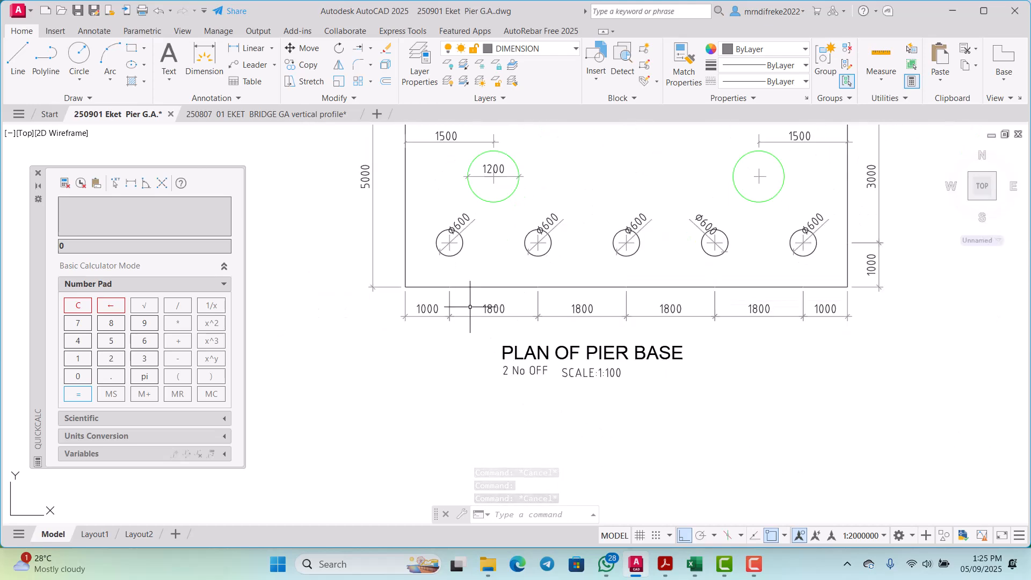
scroll(440, 224, "up", 2)
scroll(441, 223, "up", 5)
left_click(455, 234)
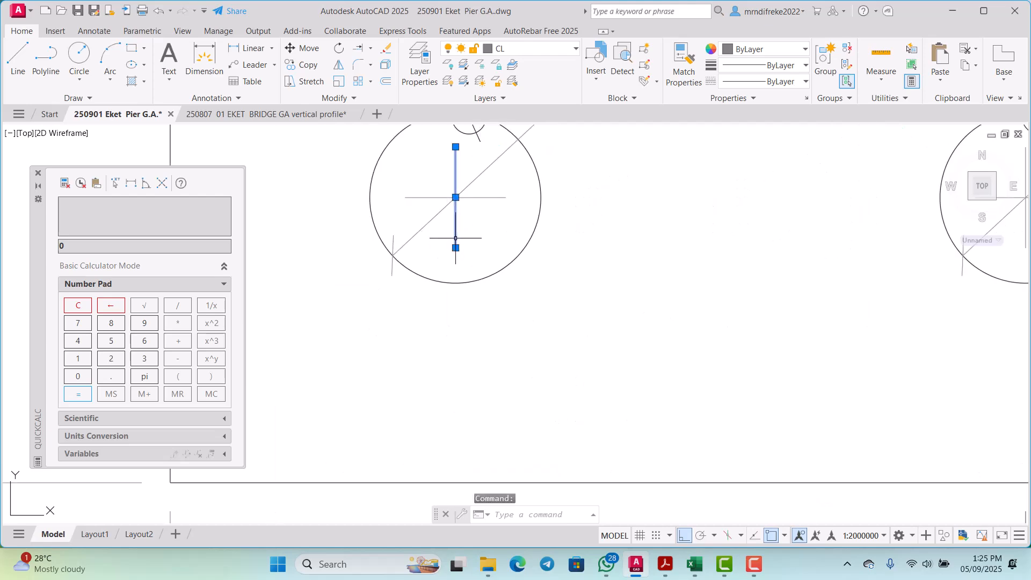
scroll(458, 252, "down", 3)
key("Escape")
key("Escape")
scroll(457, 252, "up", 2)
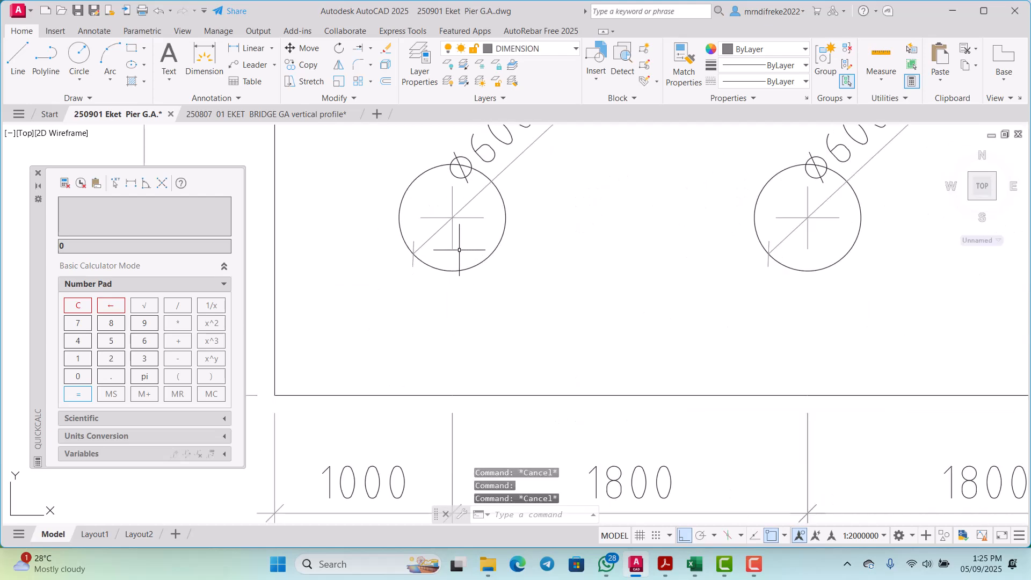
scroll(456, 250, "down", 2)
scroll(456, 246, "up", 4)
left_click(451, 231)
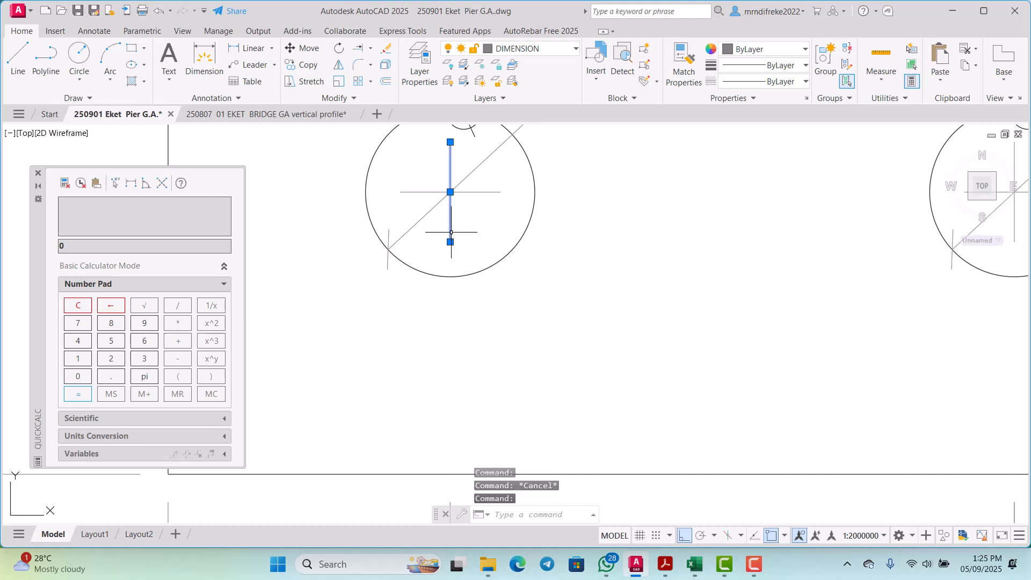
scroll(452, 258, "down", 3)
key("Escape")
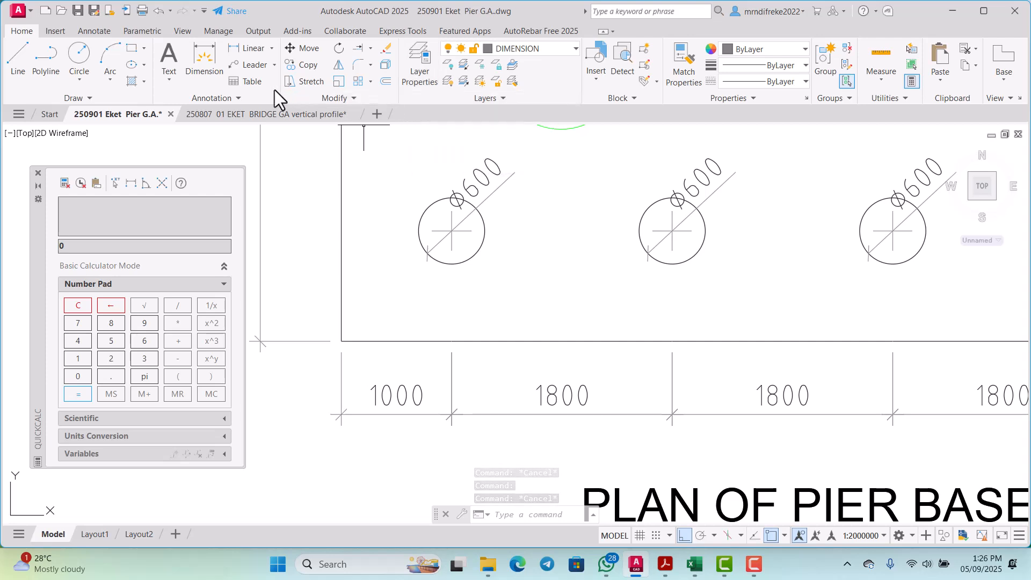
Step: Offset the vertical centre line of the first pile in the plan's lower row by 1600 toward the second pile
left_click(385, 81)
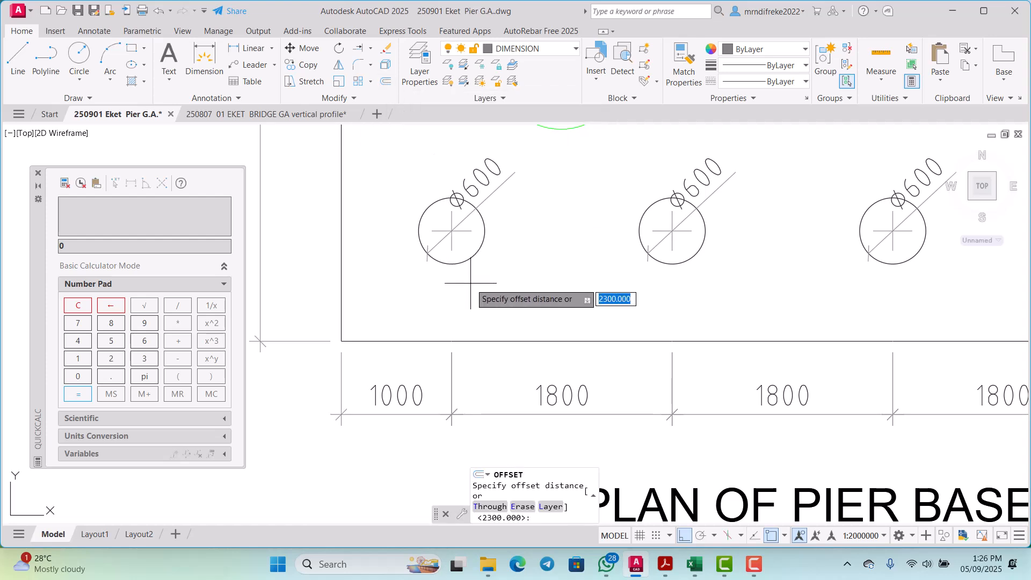
type("O")
key("BackSpace")
key("Return")
scroll(462, 252, "up", 2)
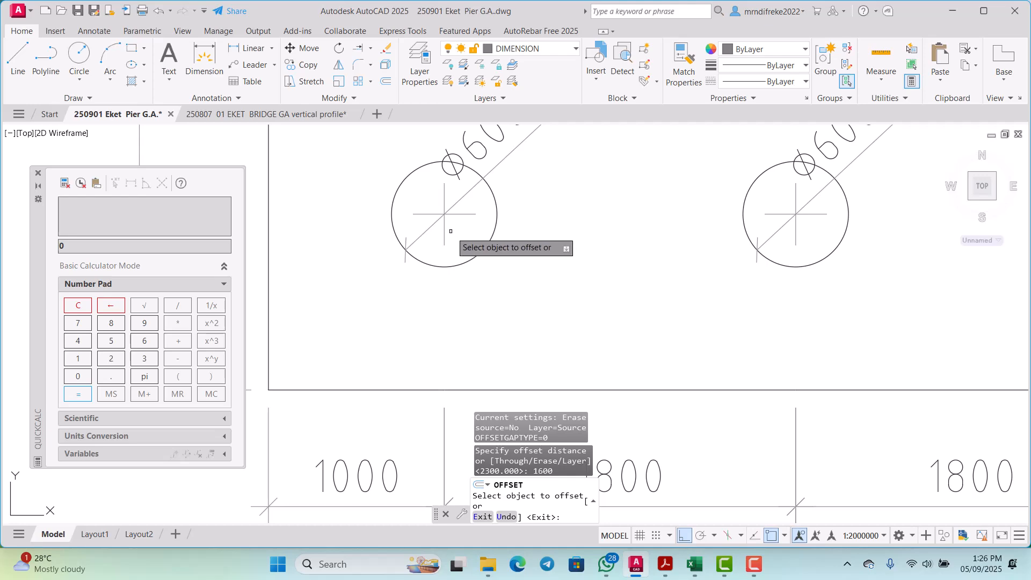
left_click(447, 230)
left_click(553, 245)
scroll(589, 288, "down", 4)
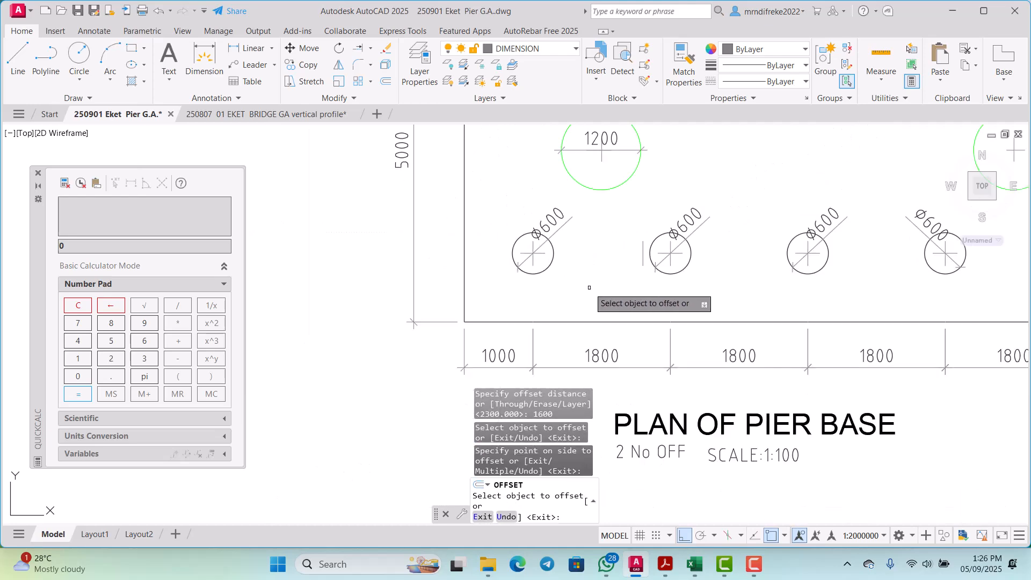
Step: Check the pile spacings below the left pile cap in the pier elevation against the plan of the pier base
scroll(585, 288, "up", 2)
scroll(569, 295, "down", 8)
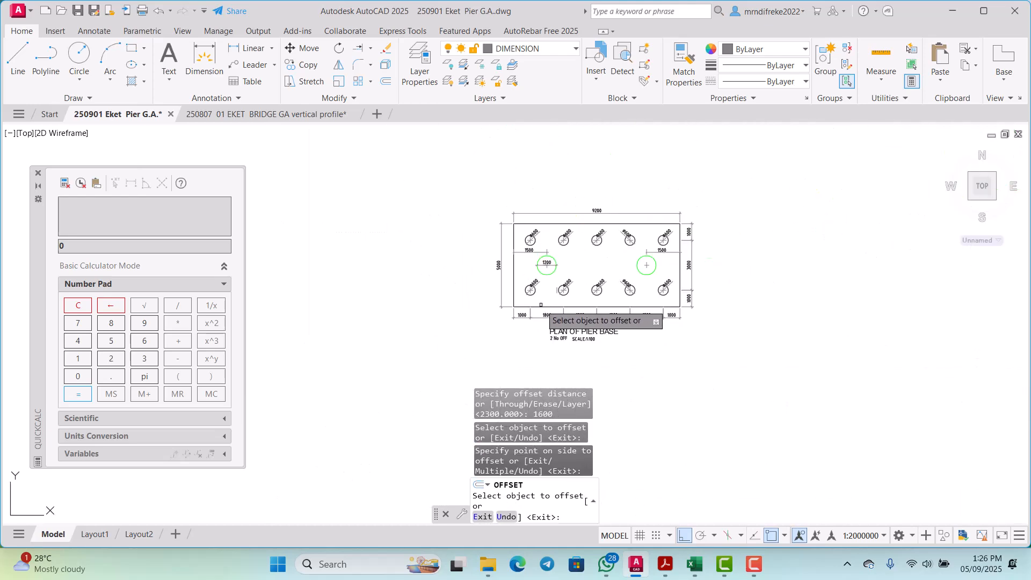
scroll(541, 304, "down", 5)
scroll(548, 241, "up", 9)
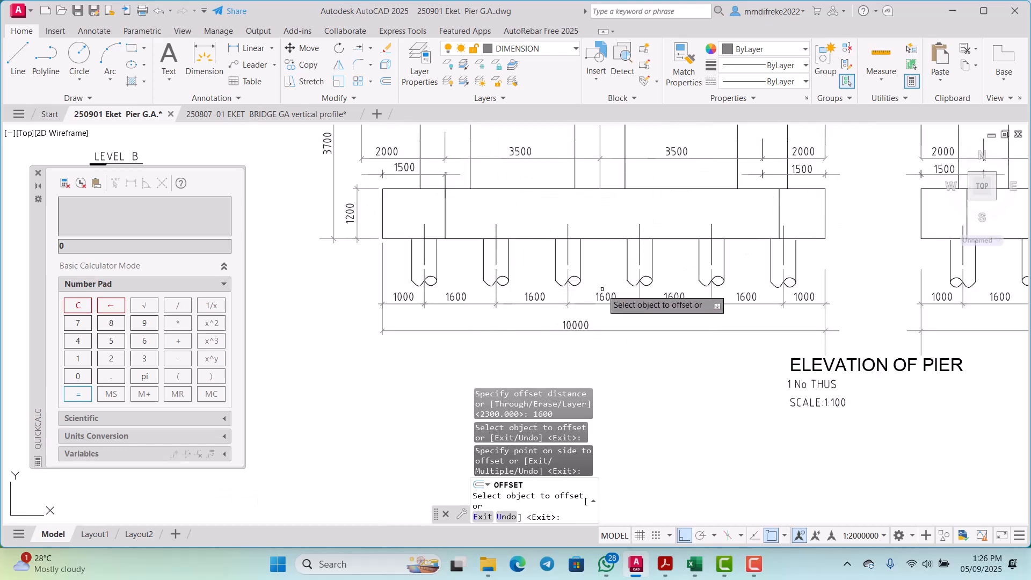
scroll(750, 299, "down", 4)
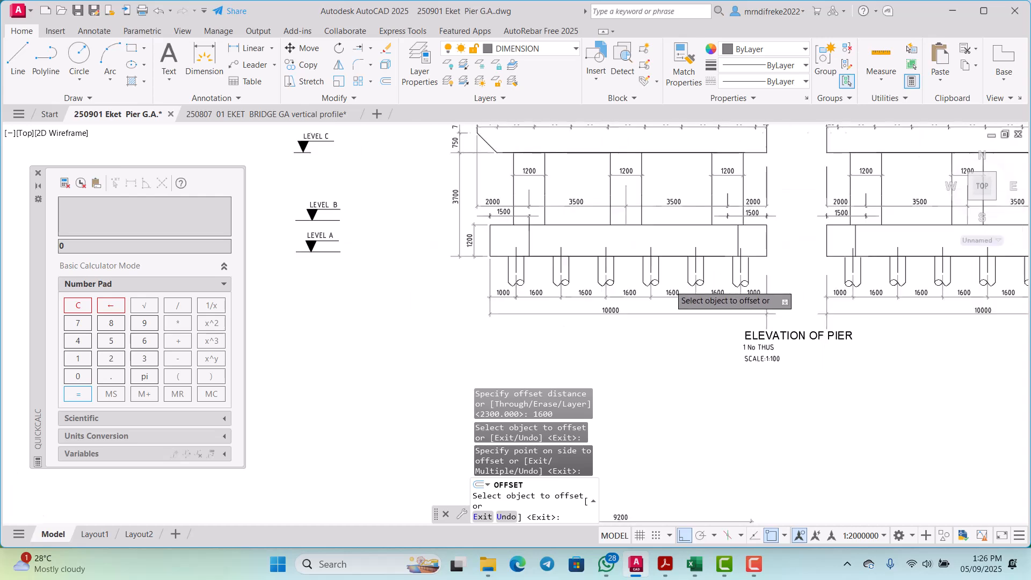
scroll(638, 346, "up", 5)
scroll(638, 346, "up", 4)
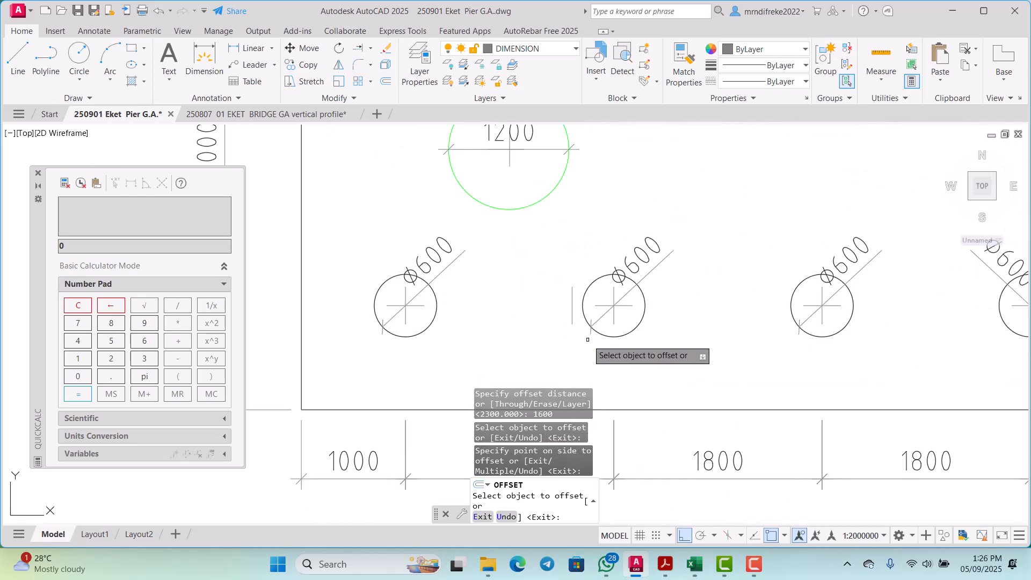
Step: Offset the new centre line rightward by 1600 three times along the lower pile row, each time from the latest copy
left_click(572, 321)
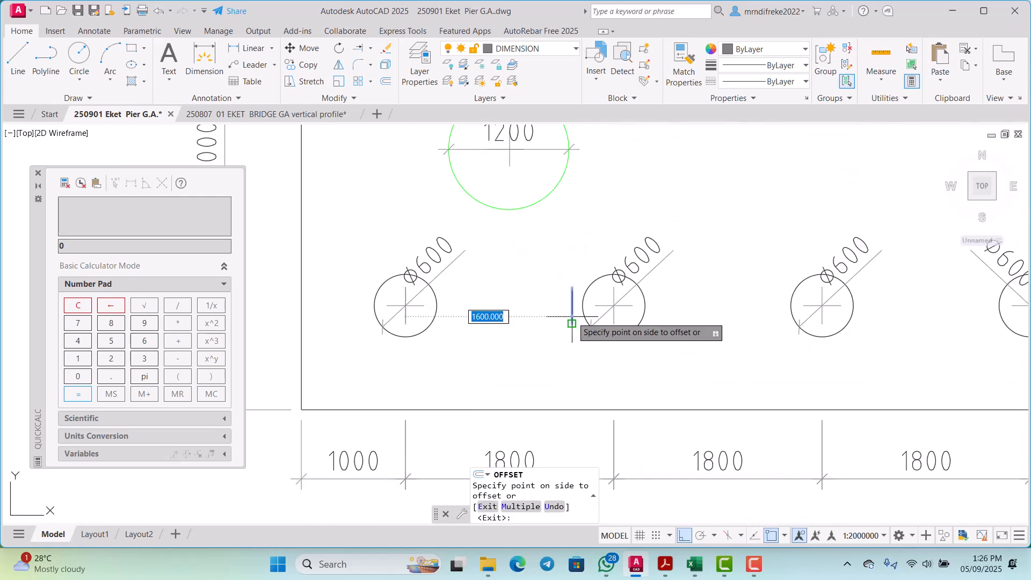
left_click(682, 327)
scroll(666, 335, "down", 4)
scroll(706, 333, "up", 4)
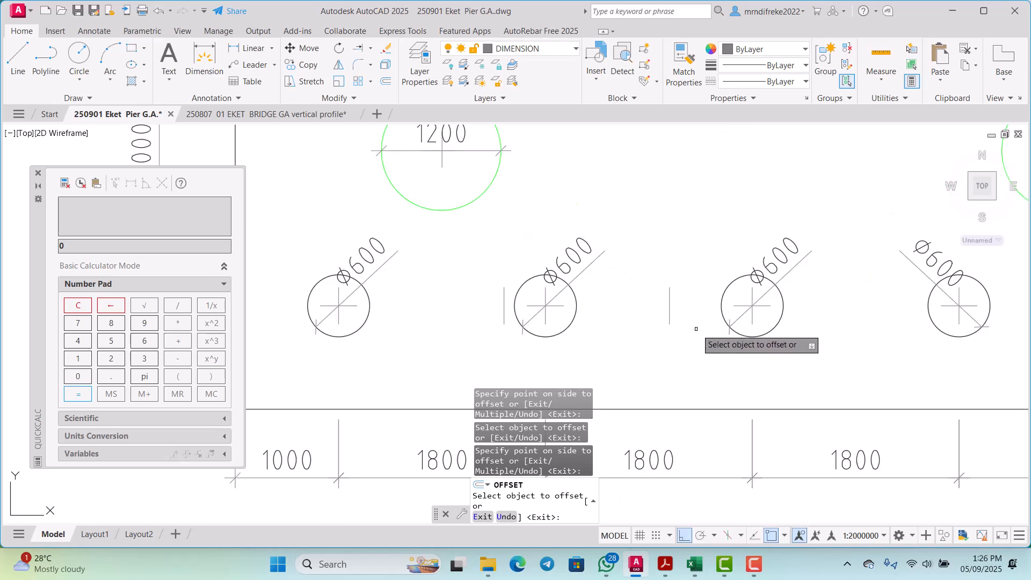
left_click(670, 314)
left_click(787, 313)
scroll(690, 327, "down", 4)
scroll(761, 338, "up", 4)
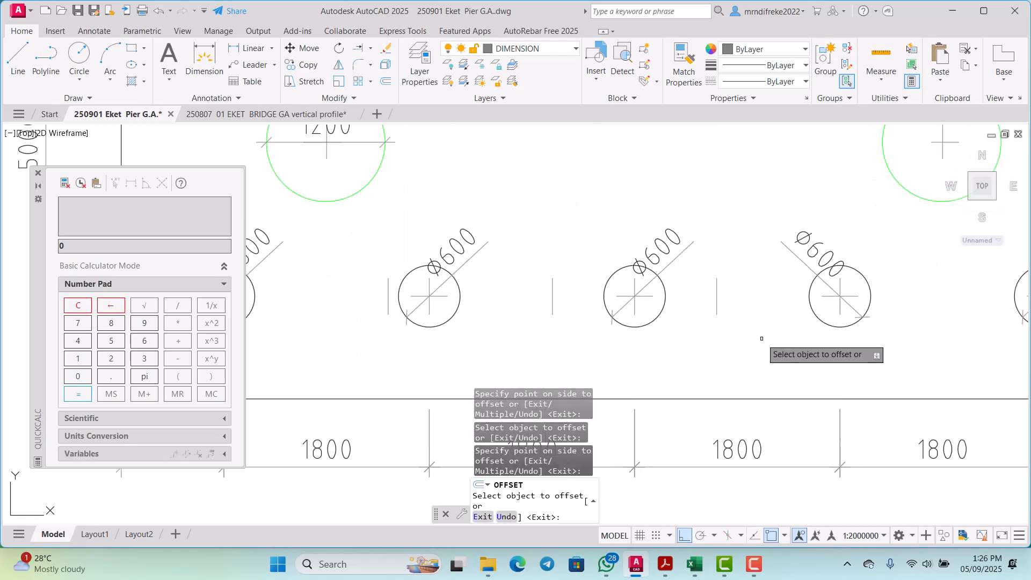
left_click(716, 304)
left_click(856, 317)
Step: Offset the line just right of the fourth pile by 1600 toward the last pile, examine that pile's centre, and end the Offset command
scroll(732, 339, "down", 4)
scroll(746, 315, "up", 6)
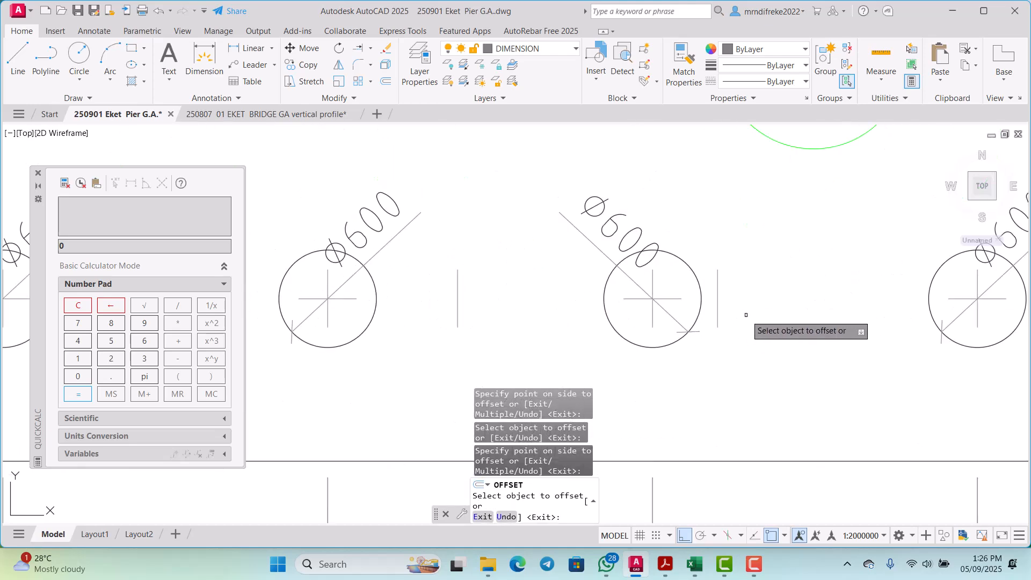
left_click(719, 310)
left_click(834, 306)
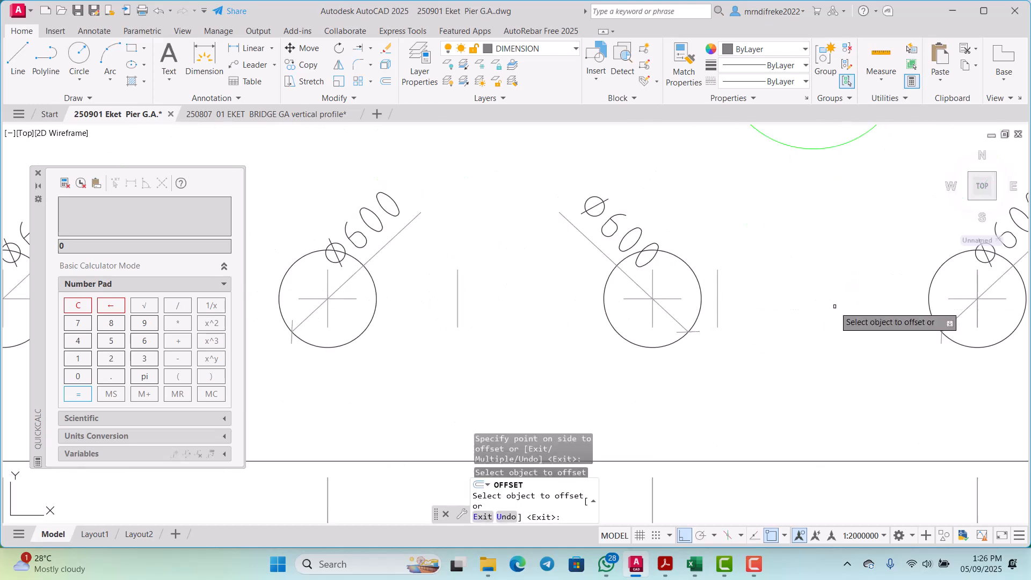
scroll(715, 323, "down", 4)
scroll(841, 322, "up", 3)
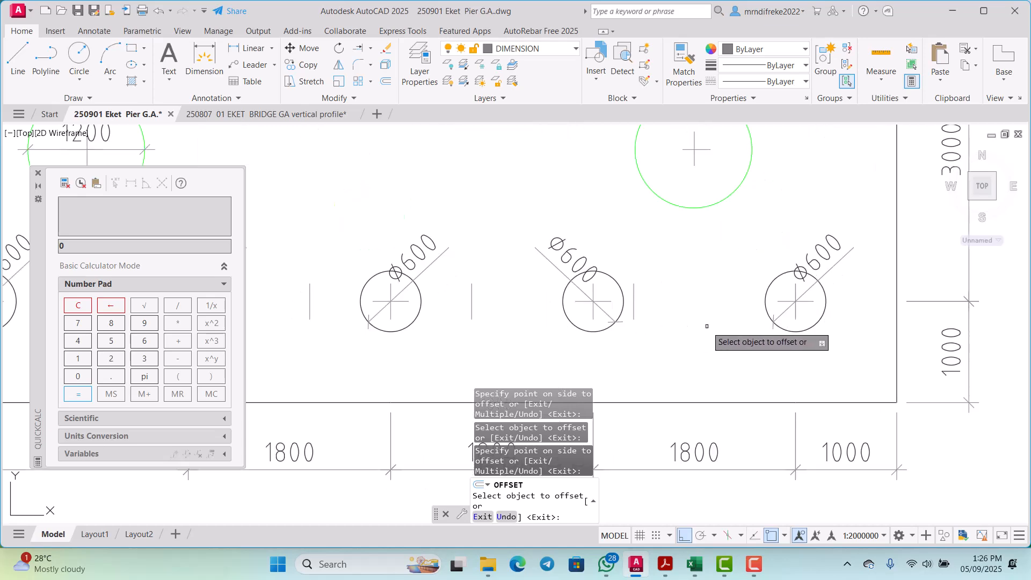
scroll(661, 324, "up", 4)
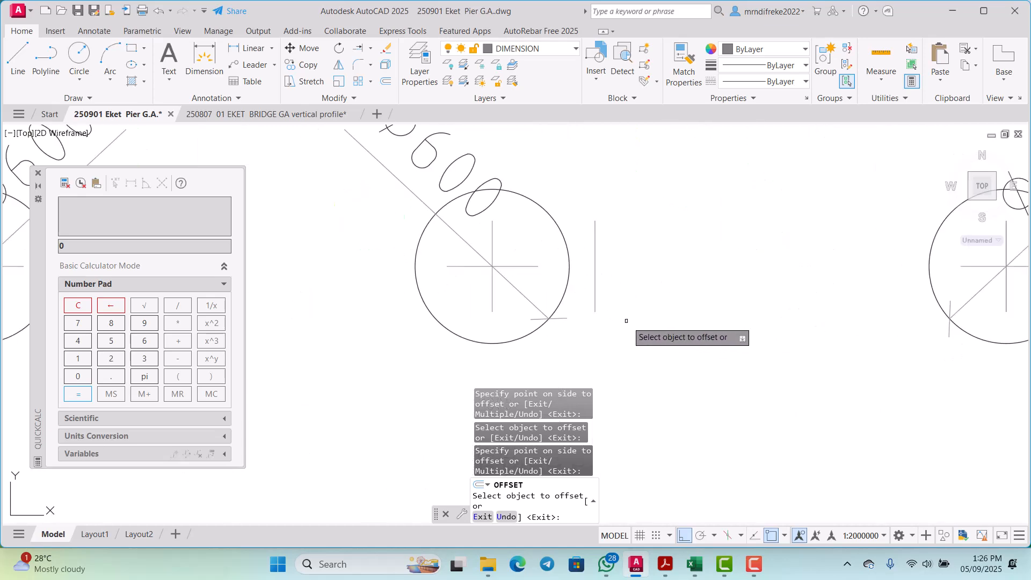
left_click(596, 292)
scroll(595, 297, "down", 2)
left_click(698, 288)
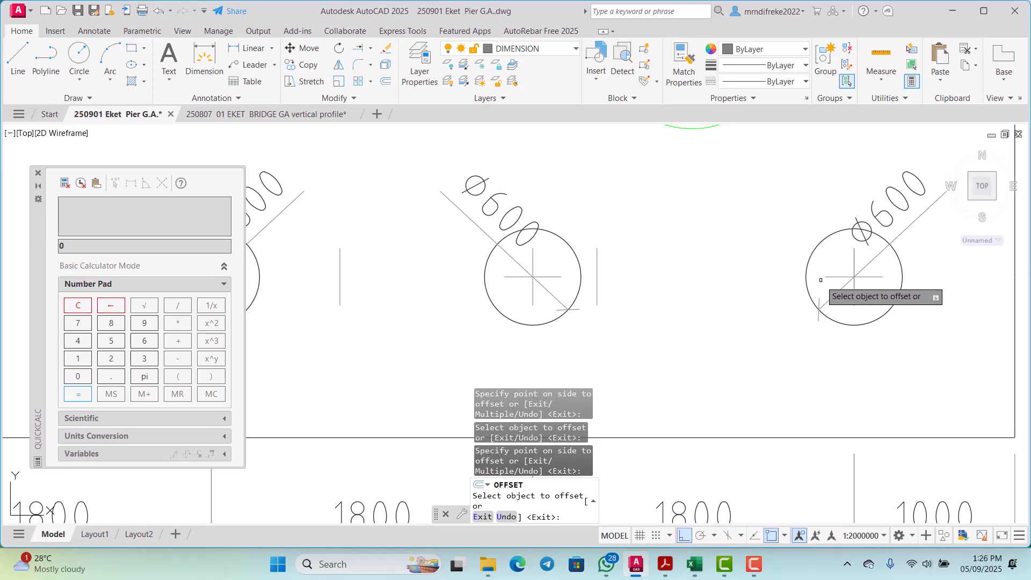
scroll(821, 280, "up", 8)
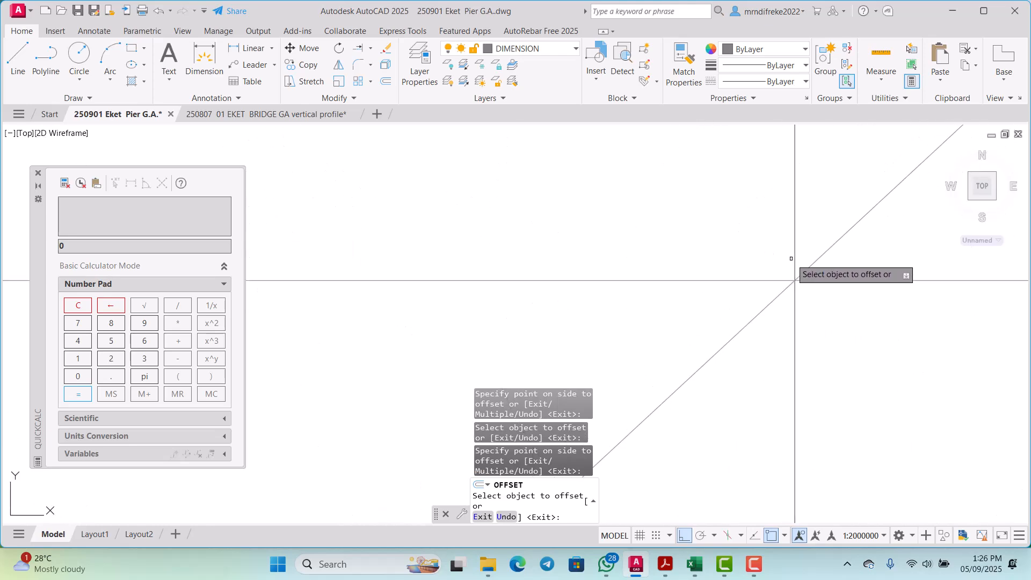
scroll(733, 285, "down", 6)
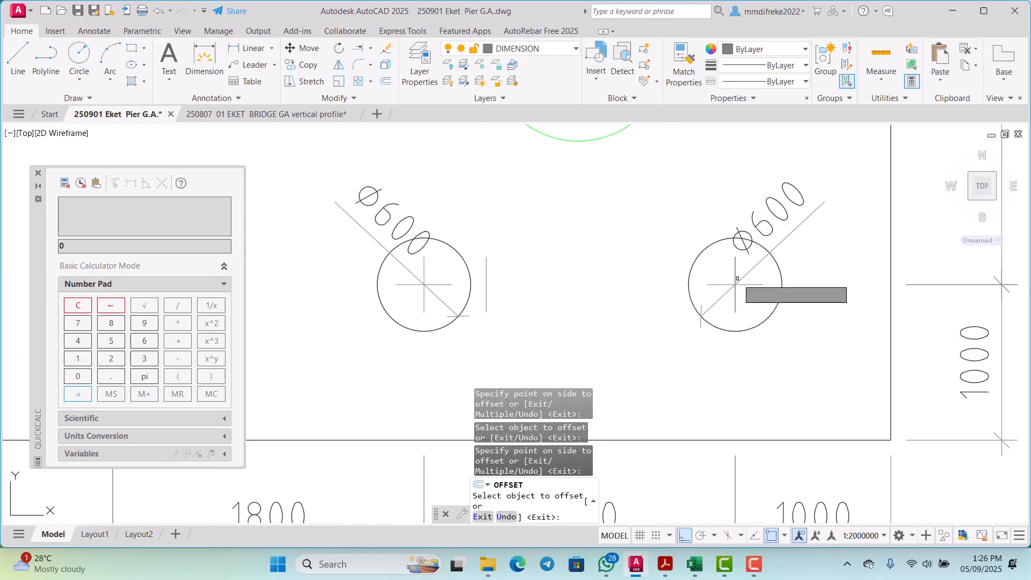
key("Escape")
Step: Compare the offset centre lines with the existing piles and spacing dimensions along the lower row of the pier base plan
scroll(719, 287, "down", 5)
scroll(707, 298, "up", 3)
scroll(707, 299, "down", 1)
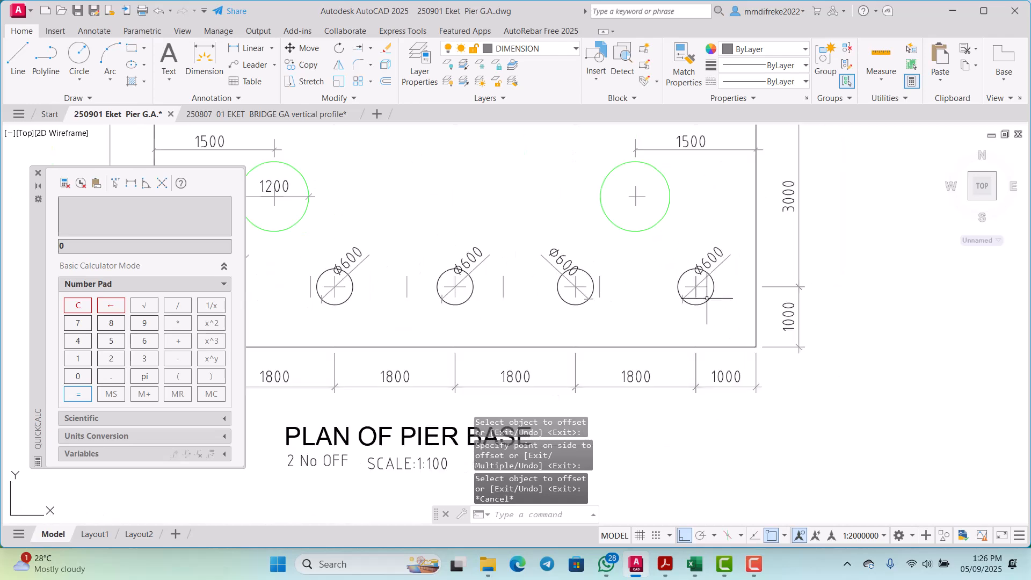
scroll(704, 299, "down", 3)
scroll(535, 323, "up", 1)
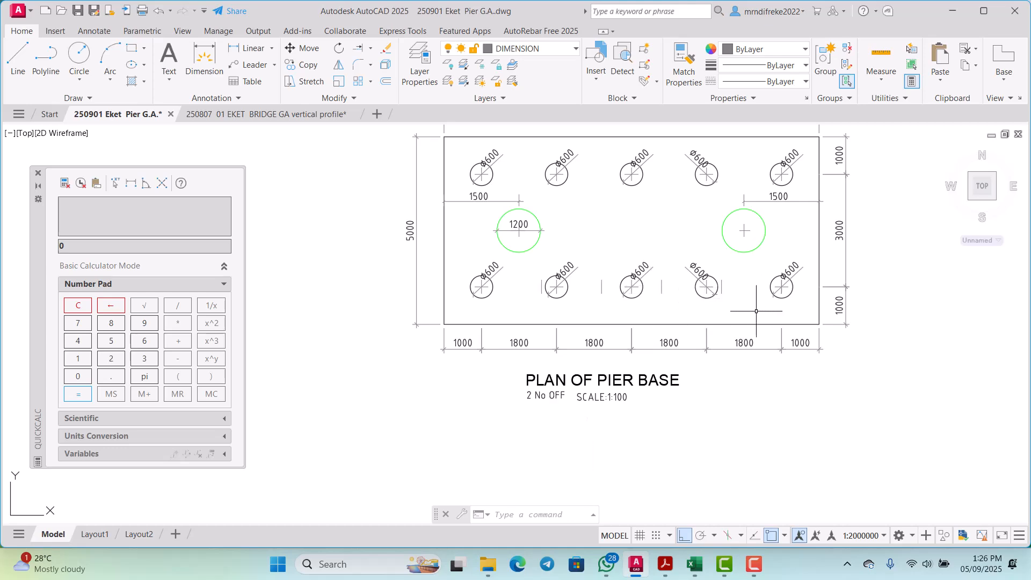
scroll(756, 311, "up", 4)
scroll(744, 307, "down", 2)
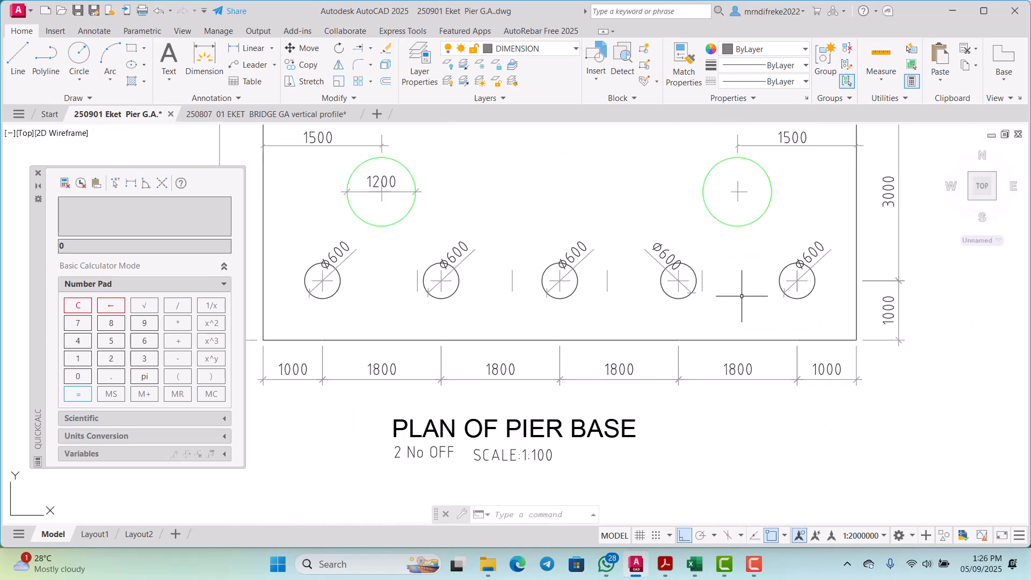
scroll(590, 337, "up", 2)
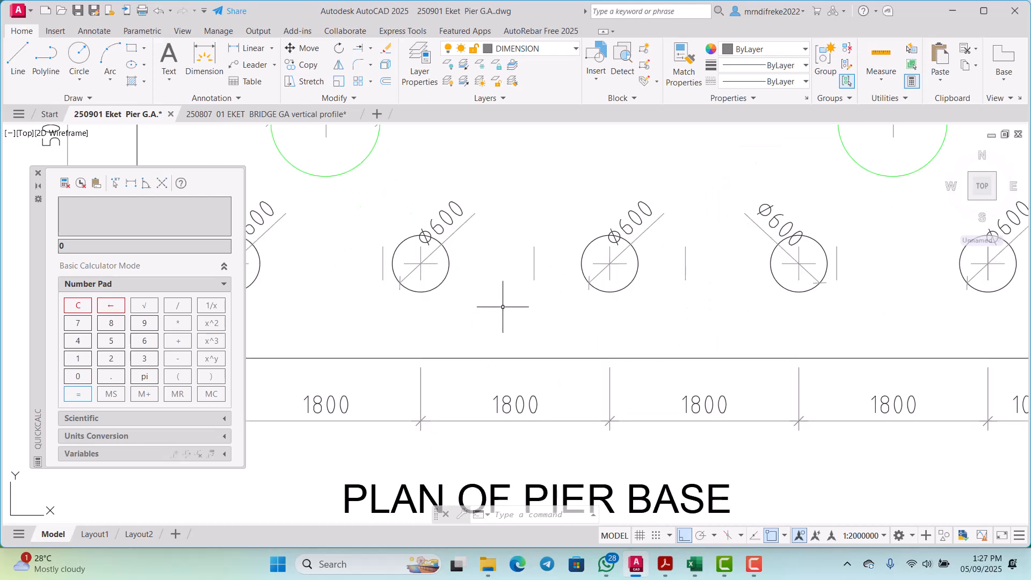
scroll(501, 304, "down", 5)
scroll(461, 246, "up", 4)
scroll(483, 269, "down", 1)
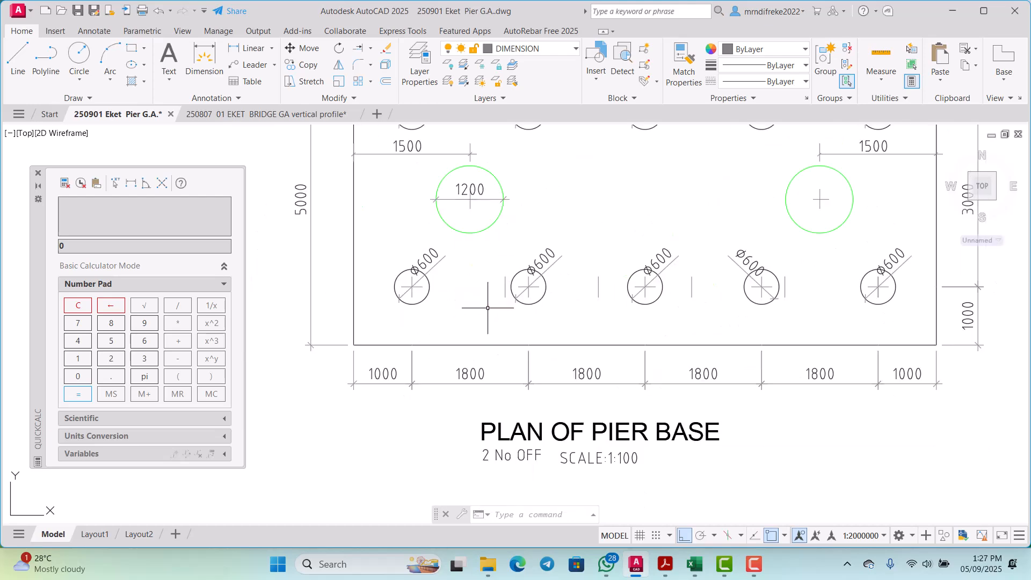
scroll(503, 290, "up", 4)
scroll(490, 283, "down", 3)
scroll(525, 284, "up", 3)
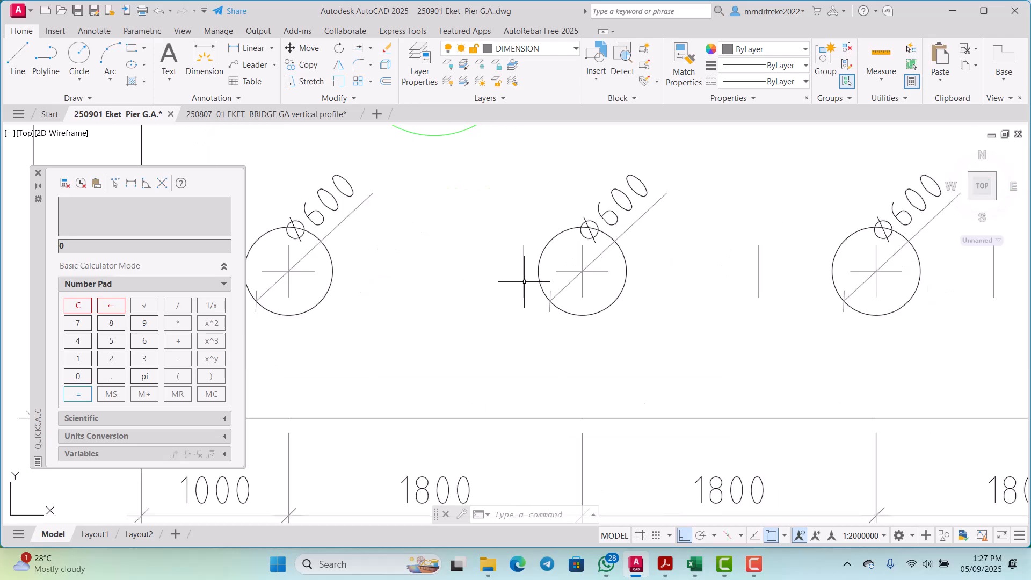
scroll(522, 291, "down", 2)
scroll(510, 285, "up", 2)
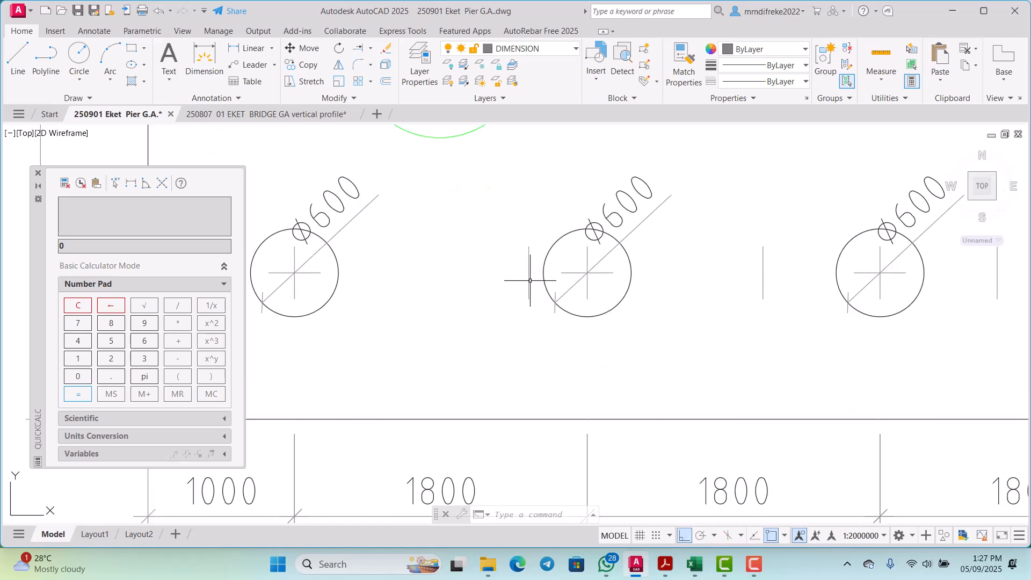
scroll(543, 279, "up", 2)
scroll(534, 276, "down", 2)
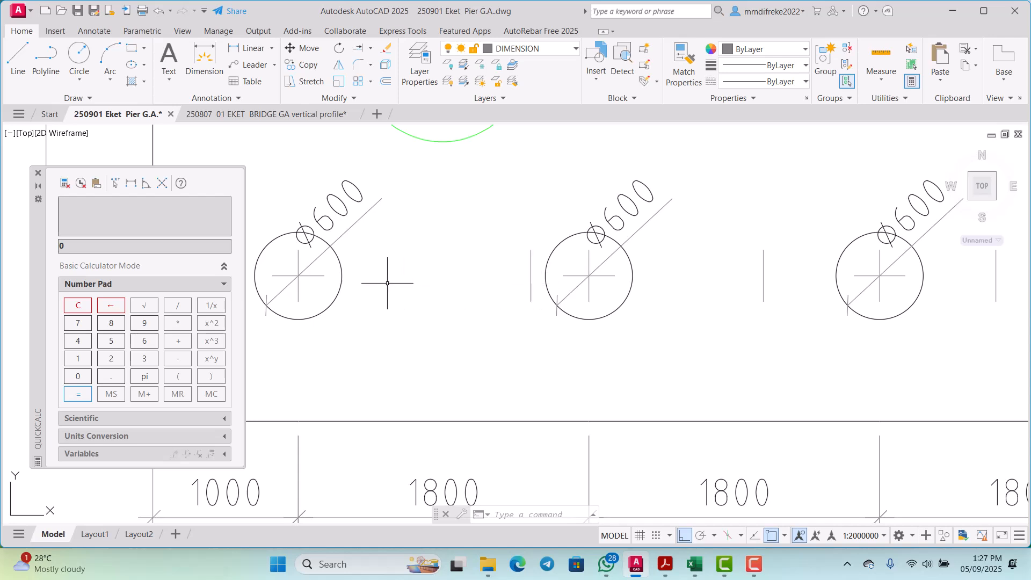
Step: Copy the first pile's horizontal centre line across the first offset vertical line, with object snap turned off for the placement
scroll(340, 281, "up", 4)
left_click(313, 288)
left_click(294, 264)
scroll(332, 268, "down", 4)
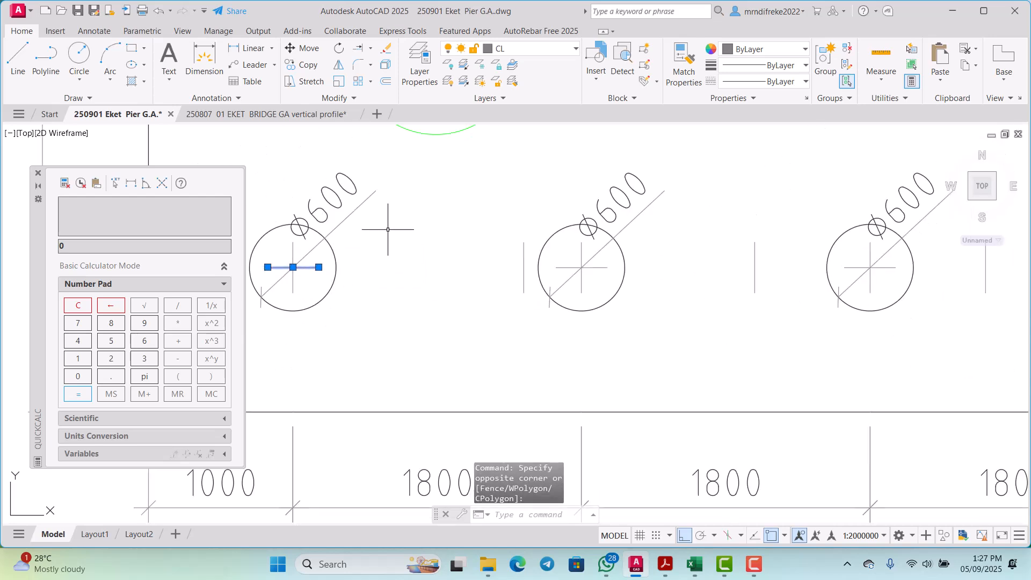
right_click(388, 229)
left_click(420, 332)
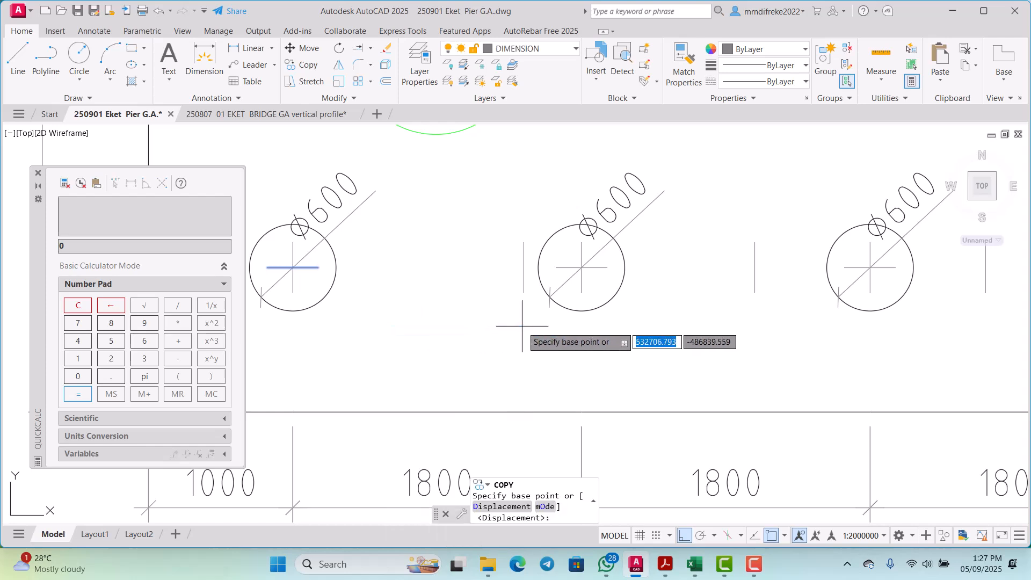
left_click(369, 298)
scroll(553, 296, "up", 2)
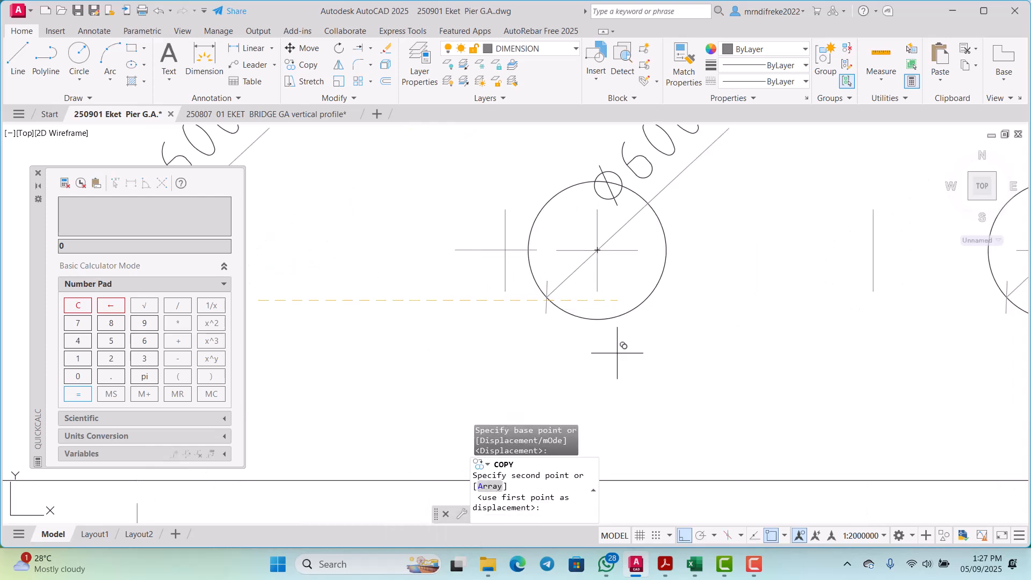
left_click(772, 536)
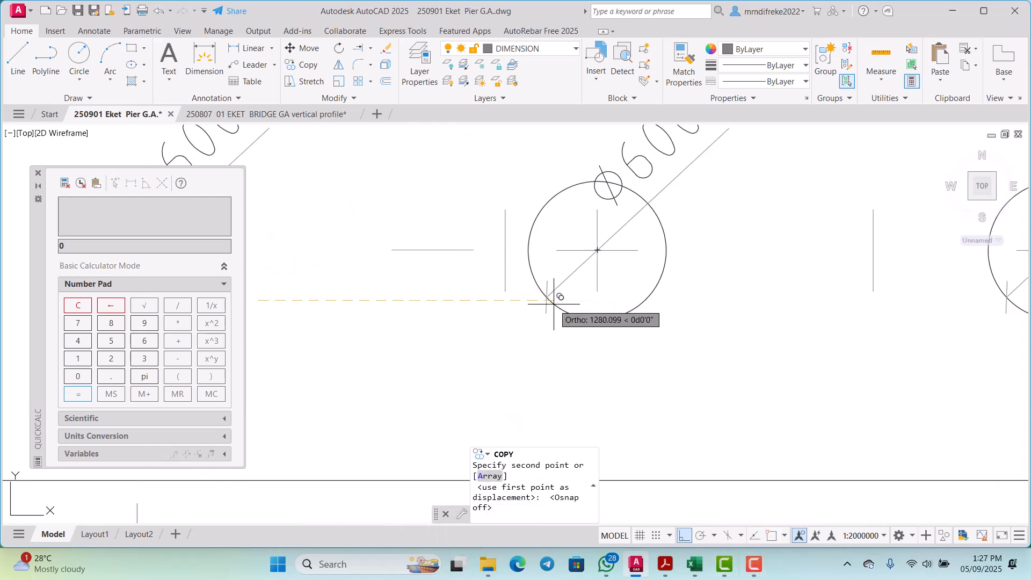
left_click(620, 299)
Step: Copy the first pile's horizontal centre line across the second, third and fourth offset vertical lines of the lower row and end Copy
scroll(672, 328, "down", 2)
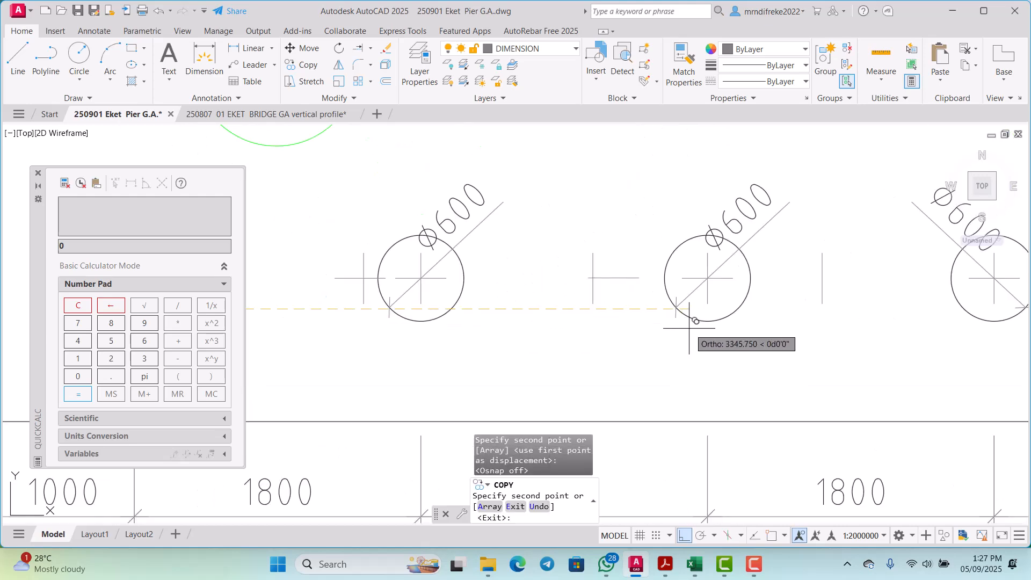
left_click(678, 323)
scroll(682, 323, "down", 2)
scroll(732, 329, "up", 2)
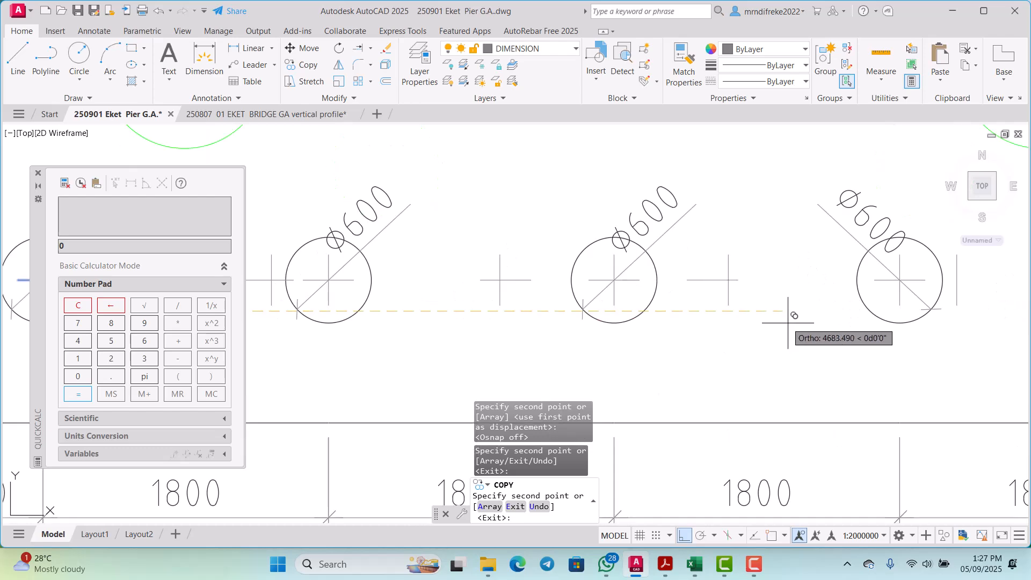
left_click(812, 323)
scroll(813, 325, "down", 2)
scroll(815, 326, "up", 2)
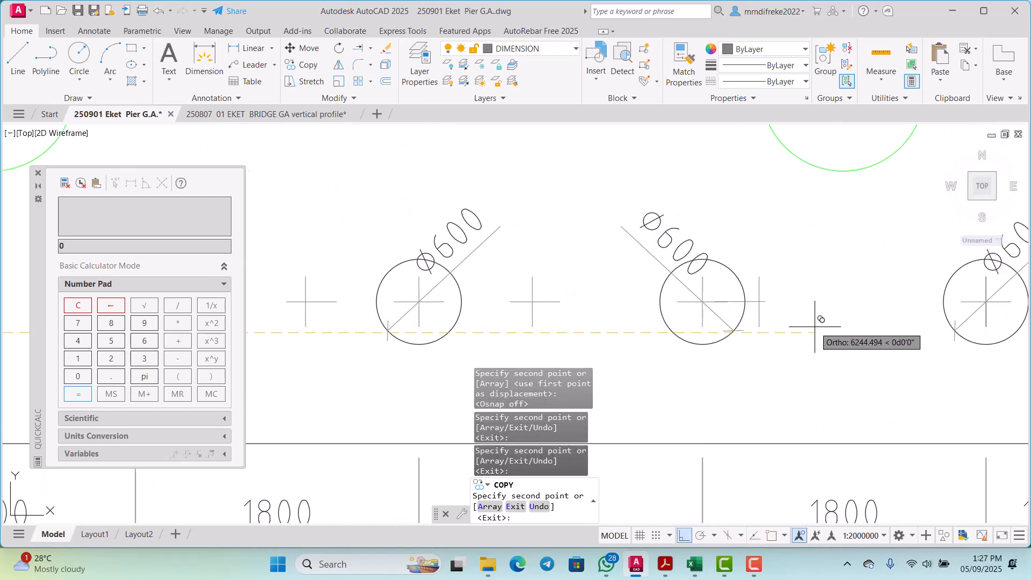
left_click(724, 337)
scroll(725, 340, "down", 2)
scroll(751, 342, "up", 1)
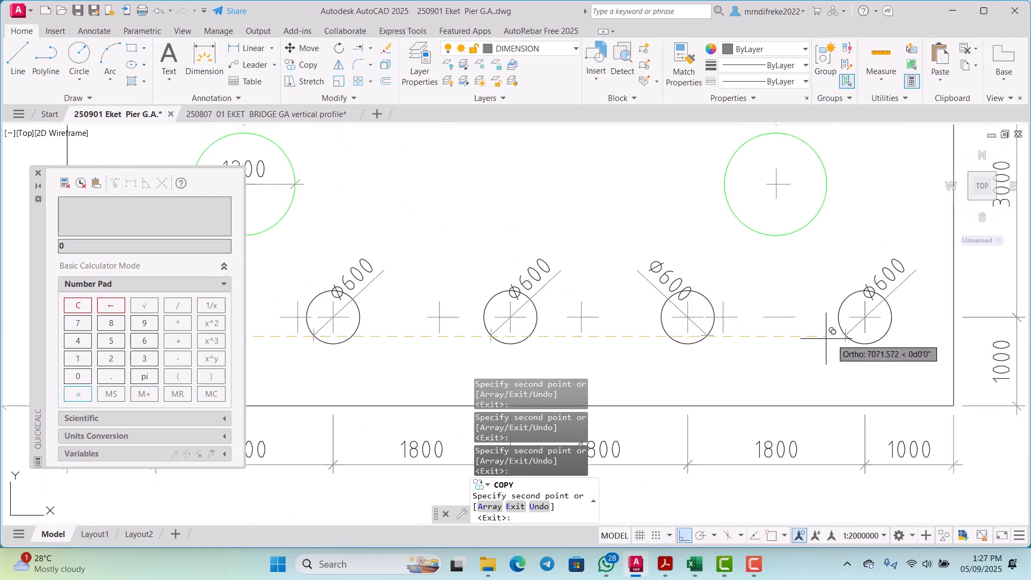
scroll(827, 341, "down", 2)
key("Escape")
Step: Move the second pile of both rows, with centre lines and diameter label, 400 left onto the first new centre mark using object snap
scroll(660, 344, "down", 2)
scroll(594, 344, "up", 5)
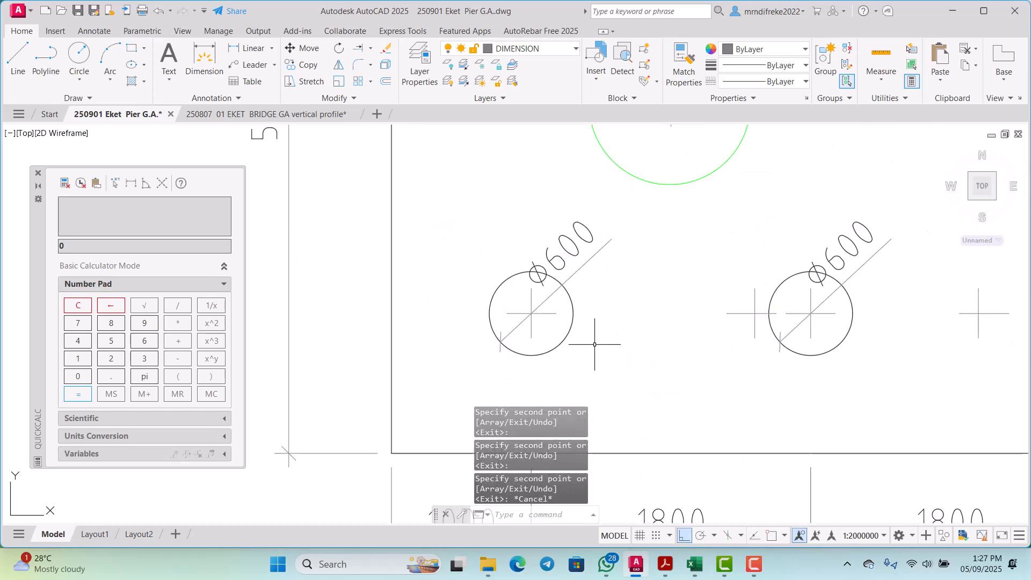
scroll(561, 343, "up", 2)
scroll(605, 356, "down", 3)
scroll(656, 350, "up", 1)
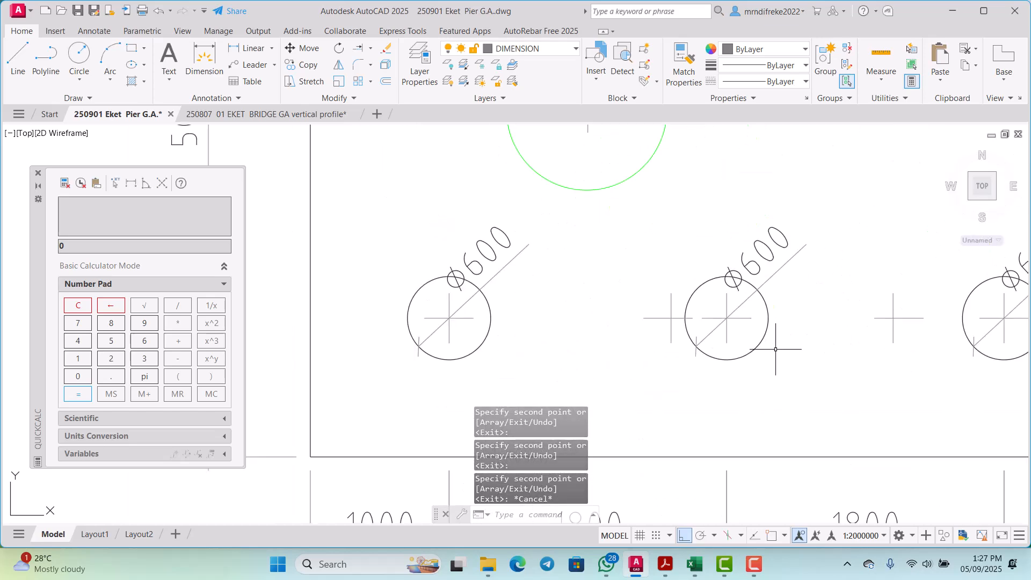
left_click(781, 364)
left_click(678, 221)
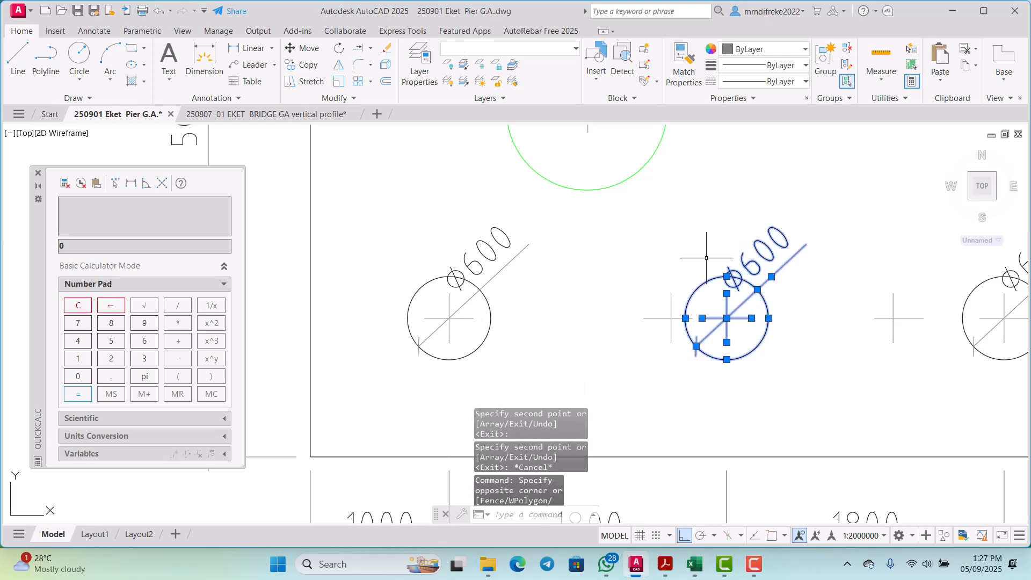
scroll(717, 346, "up", 4)
left_click(767, 394)
left_click(700, 325)
scroll(686, 366, "down", 4)
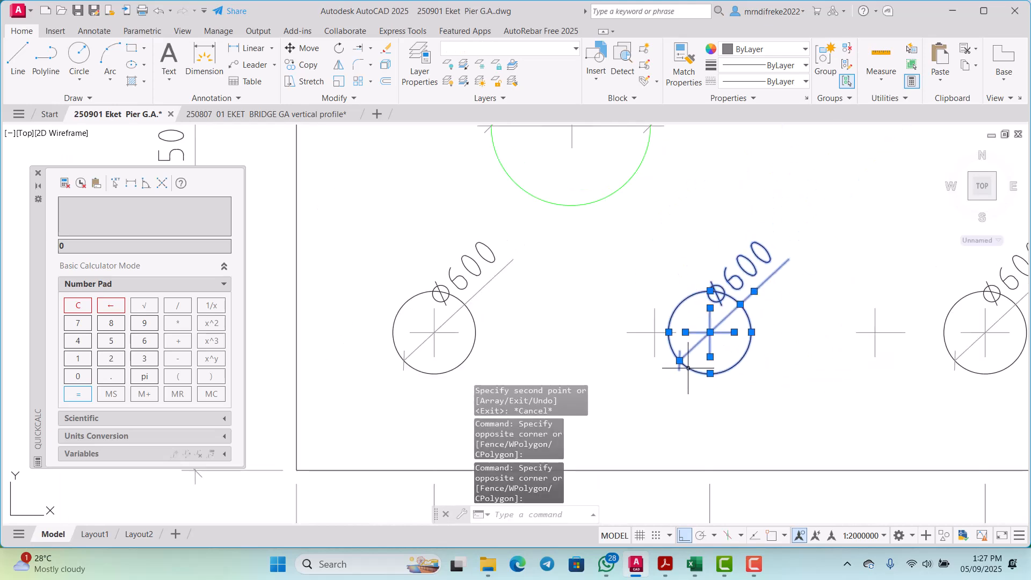
scroll(693, 186, "up", 1)
left_click(742, 233)
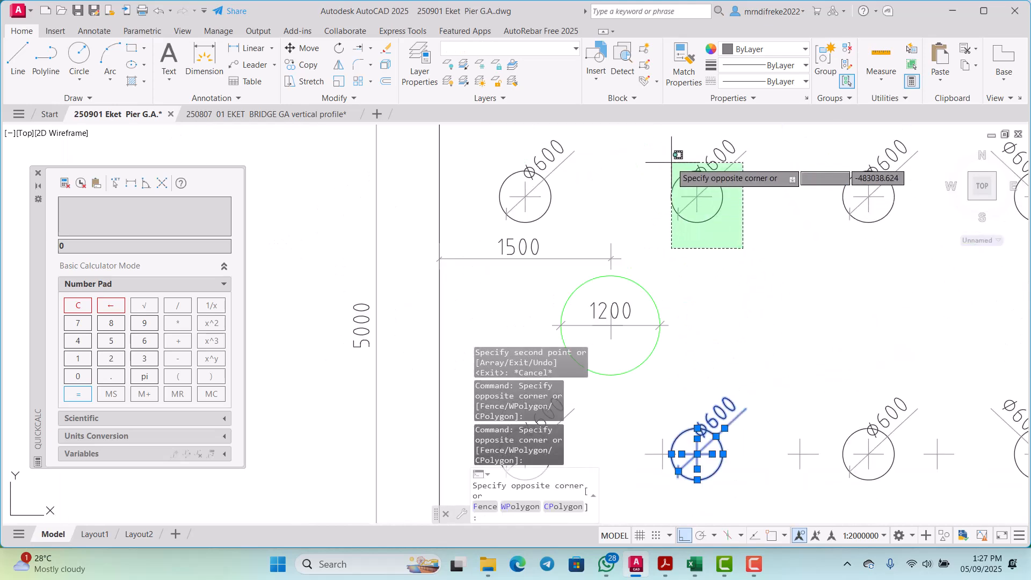
left_click(672, 154)
scroll(690, 210, "down", 2)
scroll(709, 349, "up", 5)
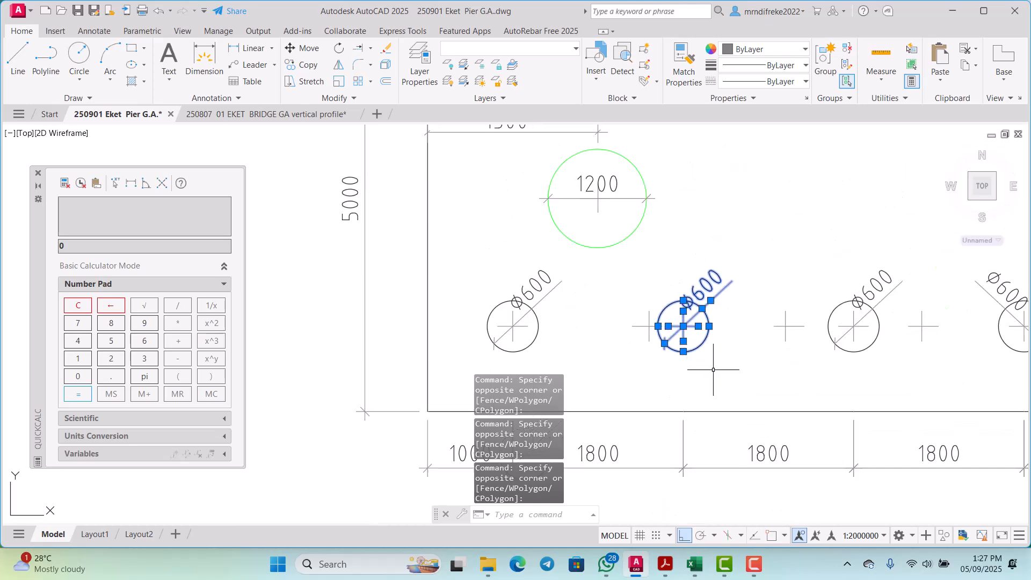
right_click(627, 209)
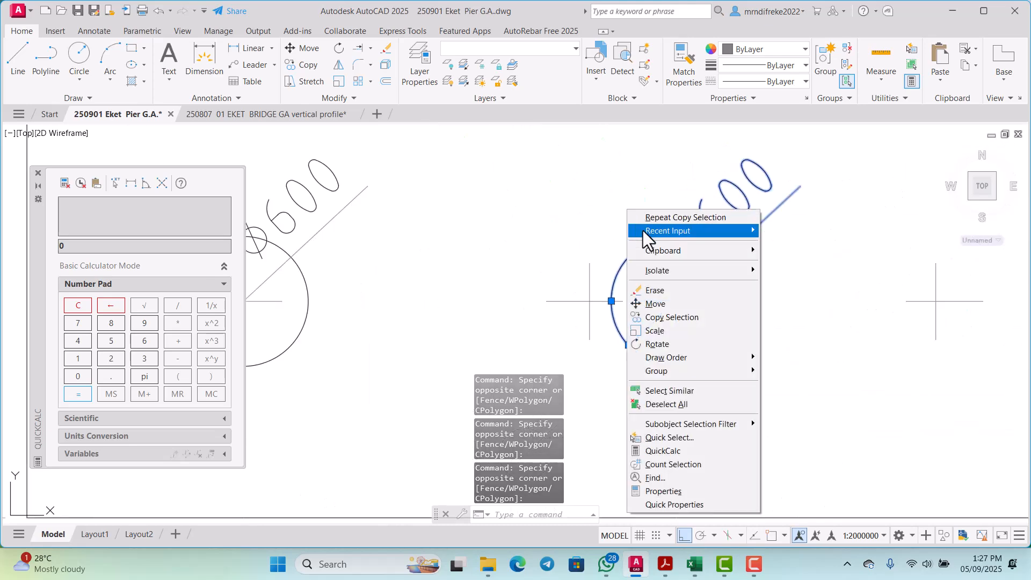
left_click(653, 304)
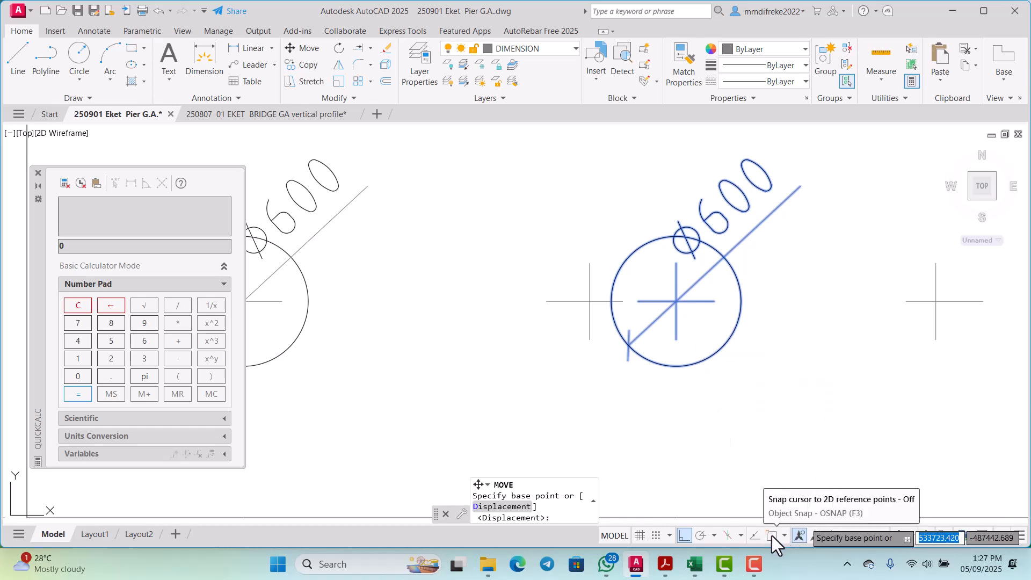
left_click(772, 536)
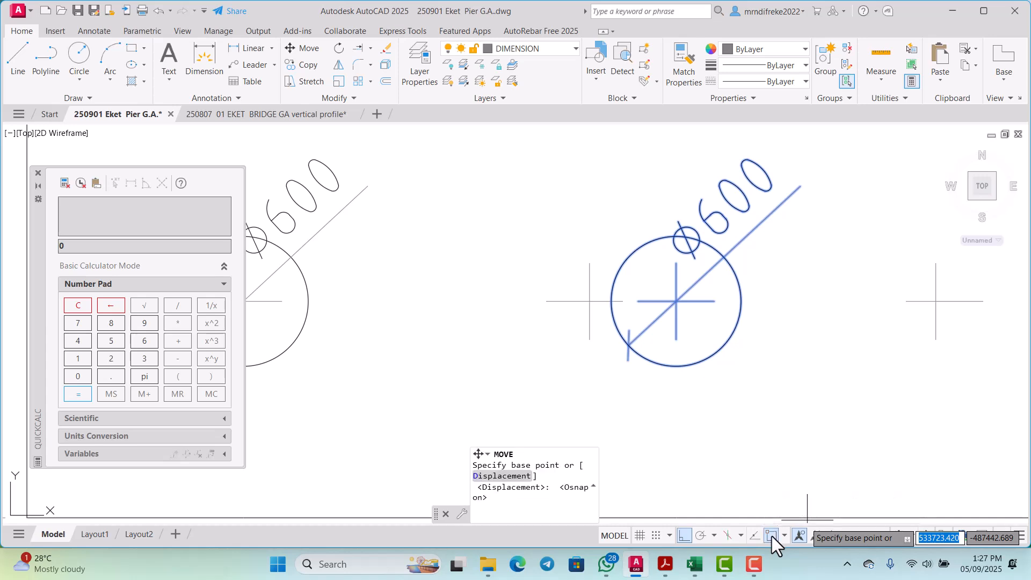
left_click(677, 301)
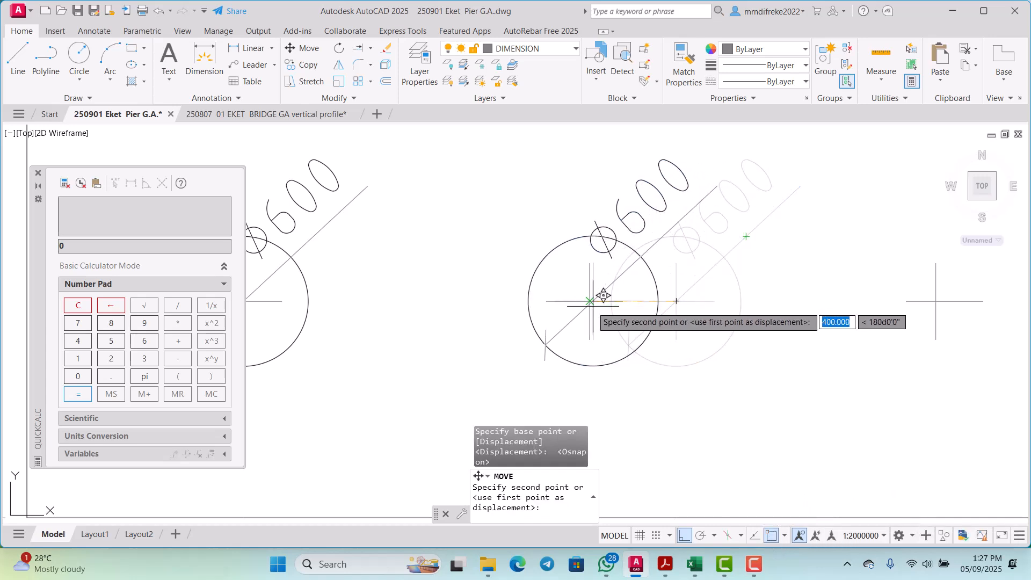
left_click(591, 301)
scroll(571, 345, "down", 8)
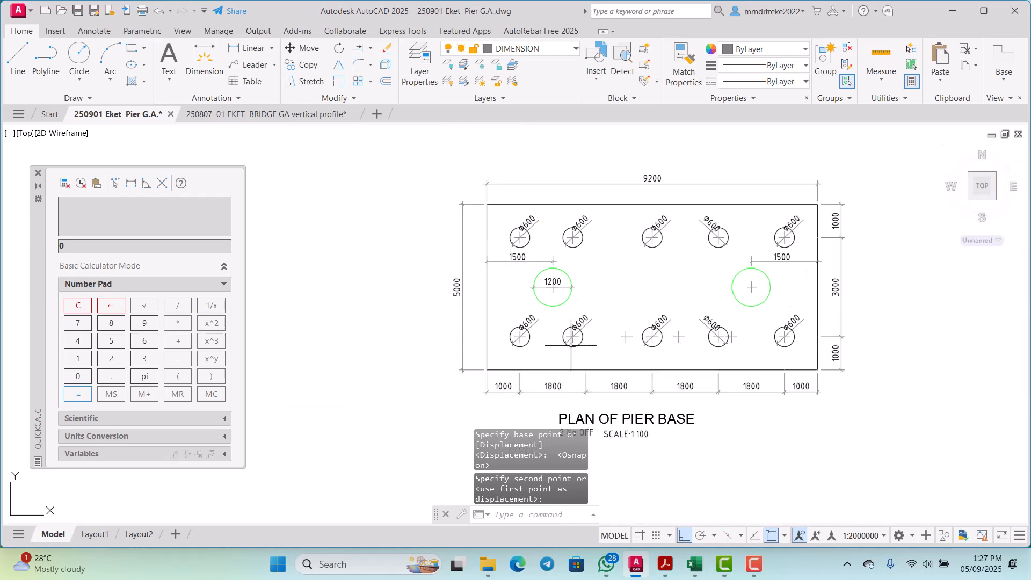
Step: Move the third pile of both rows, with centre lines and diameter label, 800 left from its centre onto the second new centre mark
scroll(659, 330, "up", 4)
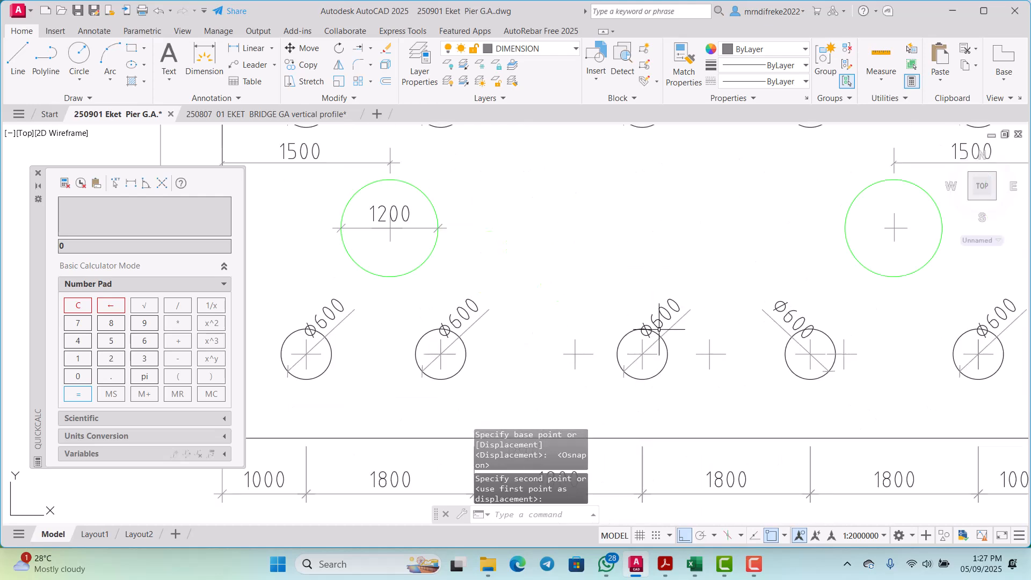
left_click(677, 389)
left_click(623, 262)
scroll(626, 516, "down", 2)
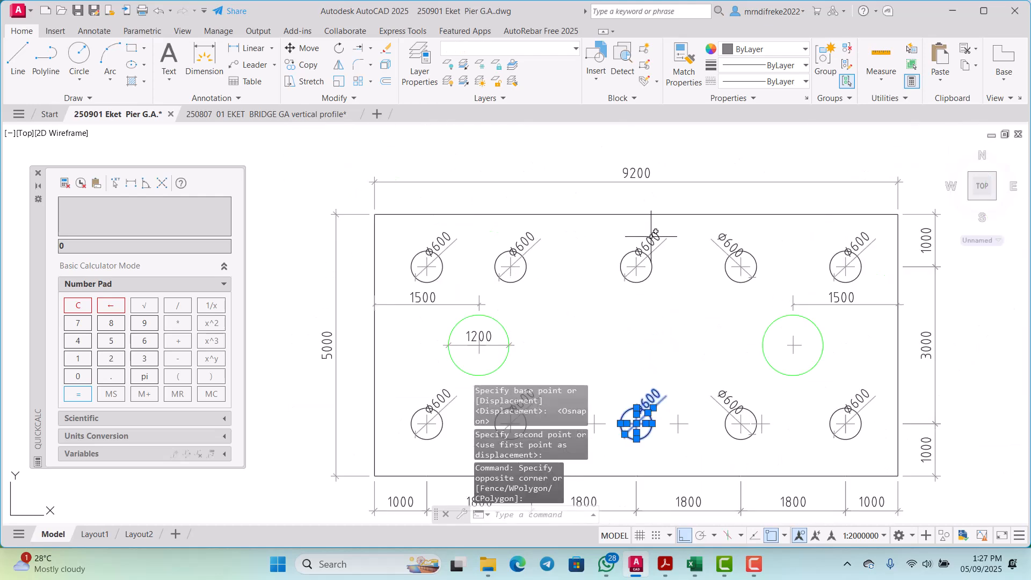
scroll(651, 236, "up", 3)
left_click(684, 324)
left_click(583, 215)
scroll(638, 390, "down", 5)
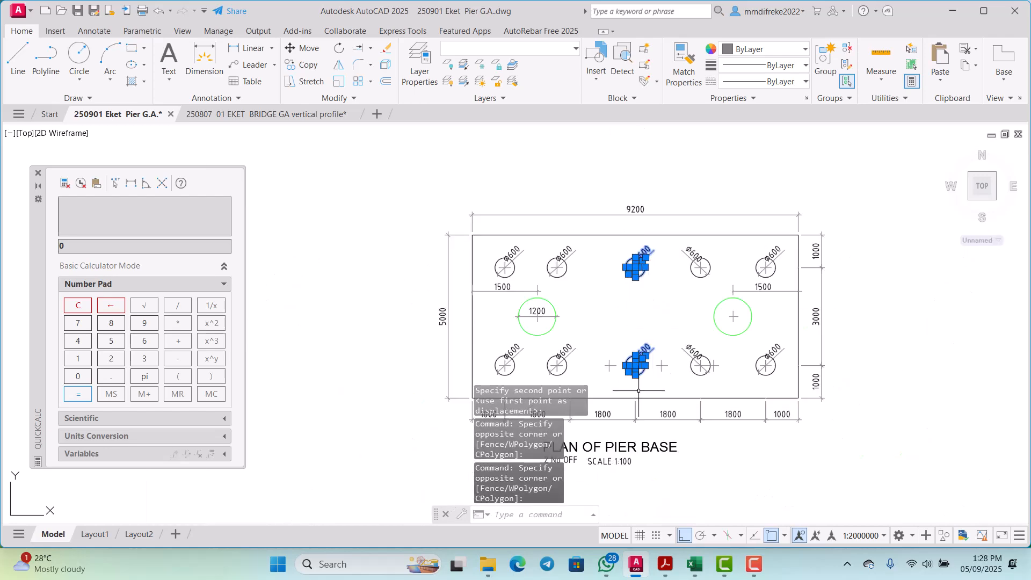
scroll(638, 386, "up", 6)
right_click(606, 268)
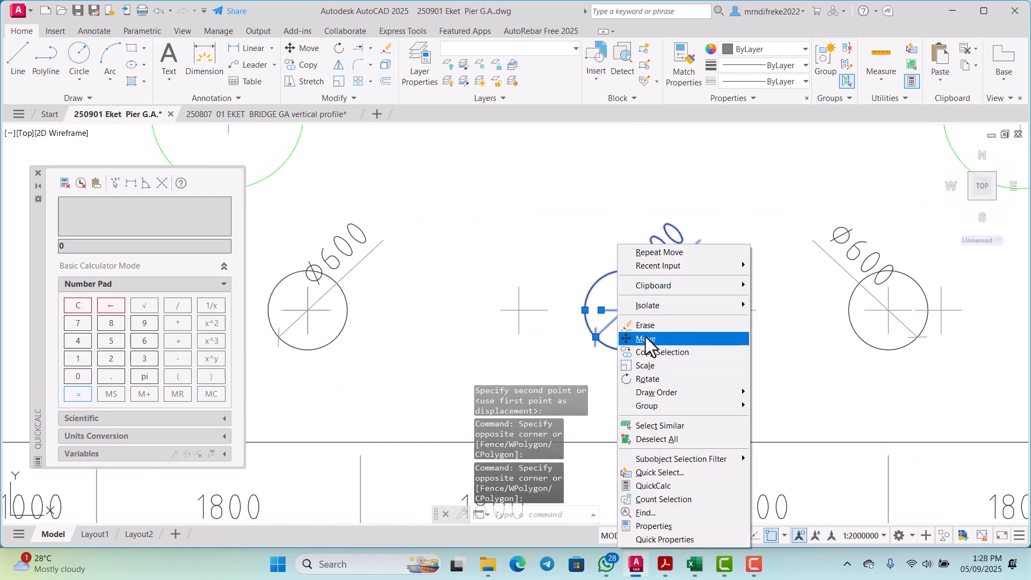
left_click(643, 338)
scroll(630, 322, "up", 8)
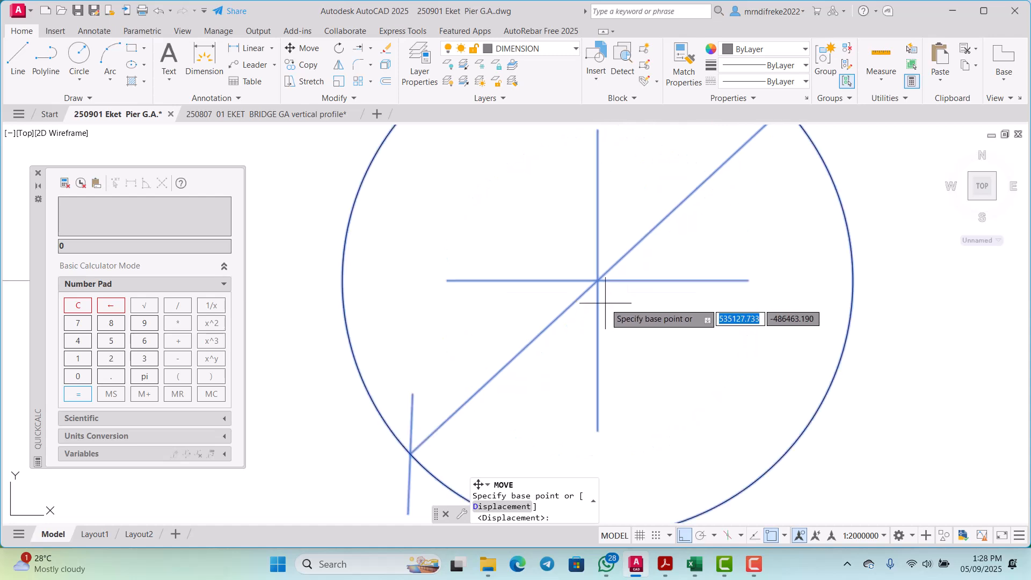
left_click(598, 280)
scroll(644, 277, "down", 4)
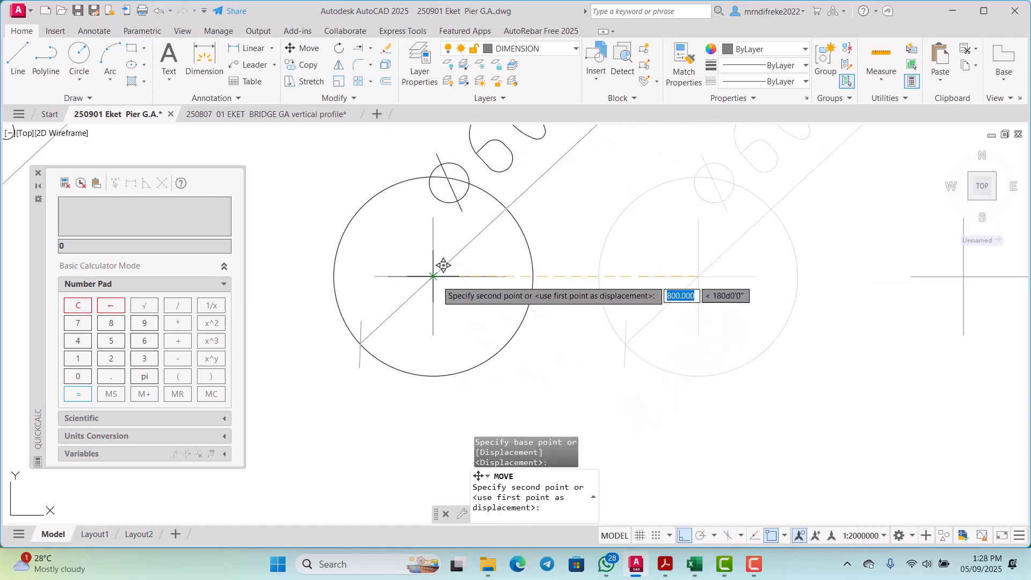
left_click(433, 276)
scroll(623, 301, "down", 8)
scroll(699, 306, "down", 1)
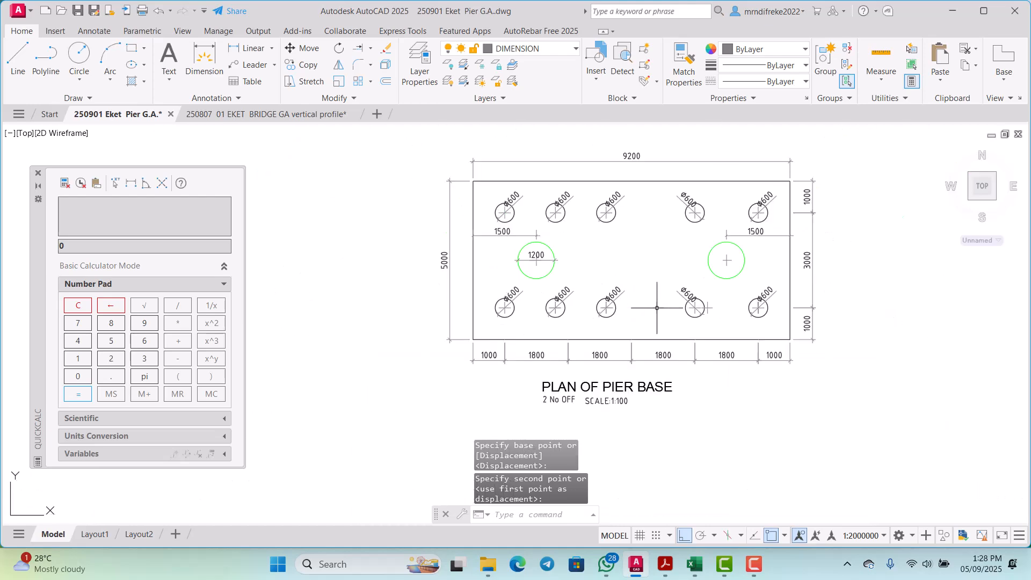
scroll(720, 330, "up", 3)
scroll(712, 349, "up", 4)
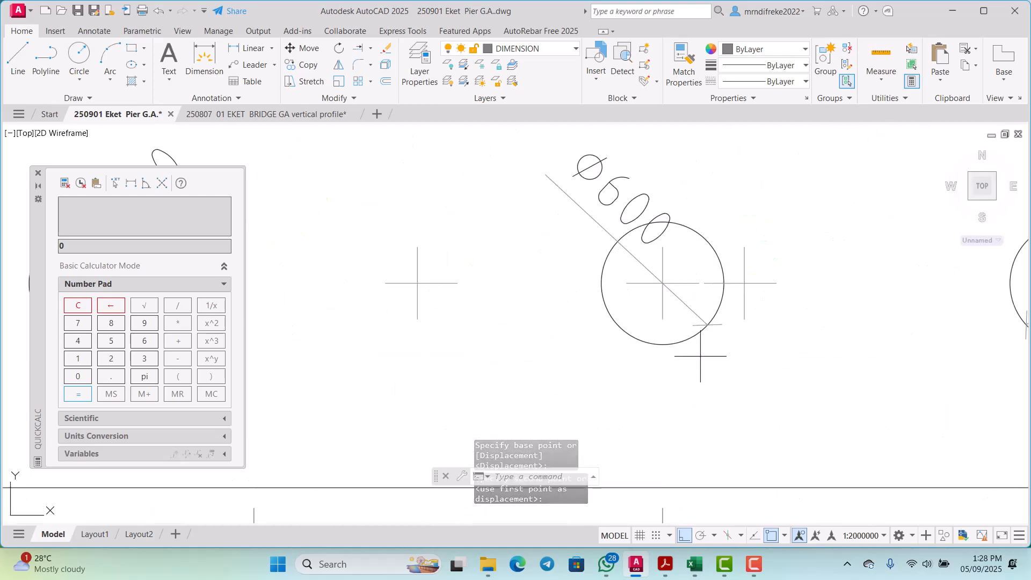
left_click(700, 345)
left_click(623, 296)
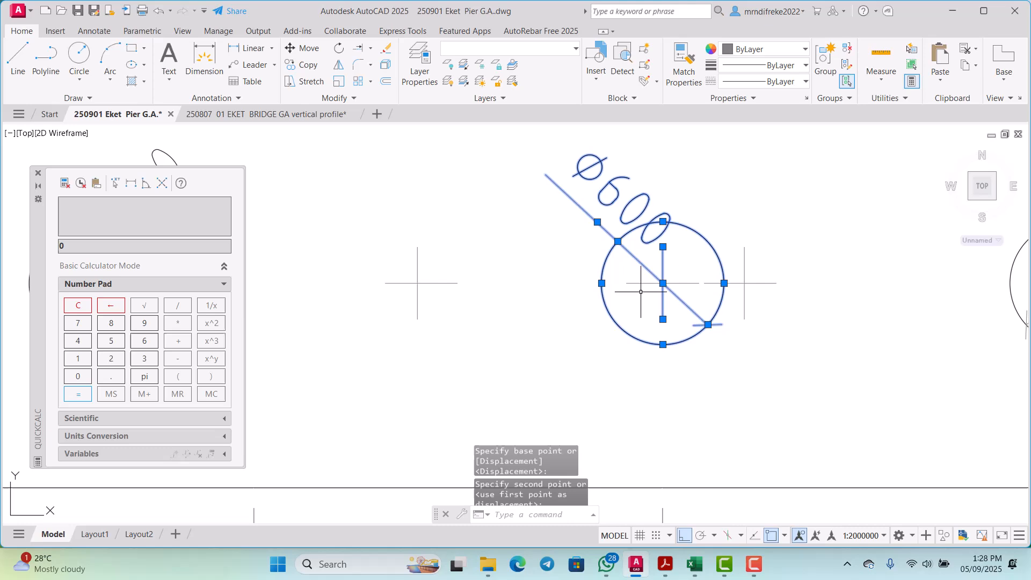
left_click(680, 263)
left_click(693, 284)
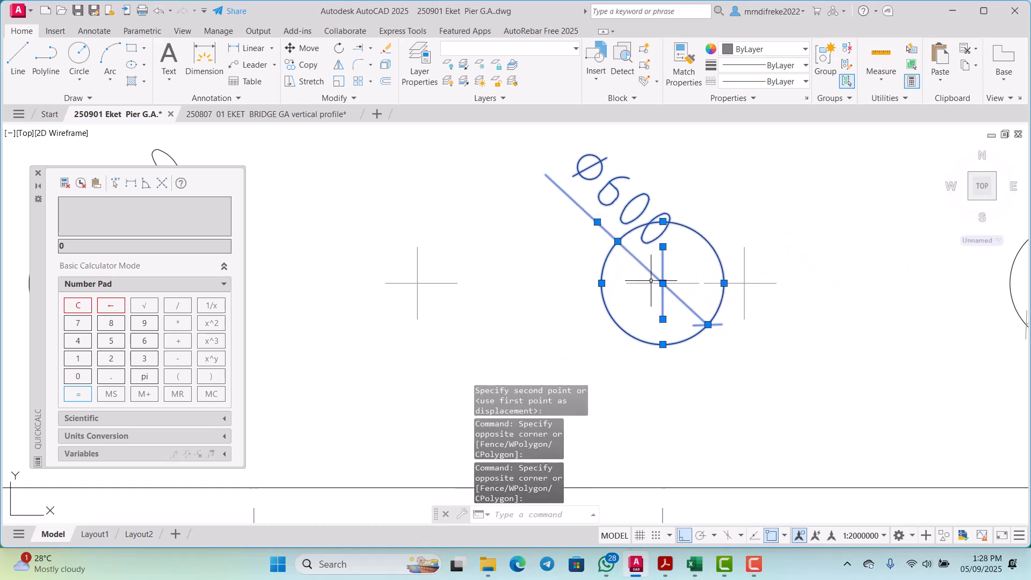
scroll(662, 294, "up", 2)
left_click(685, 317)
left_click(644, 248)
scroll(645, 333, "down", 9)
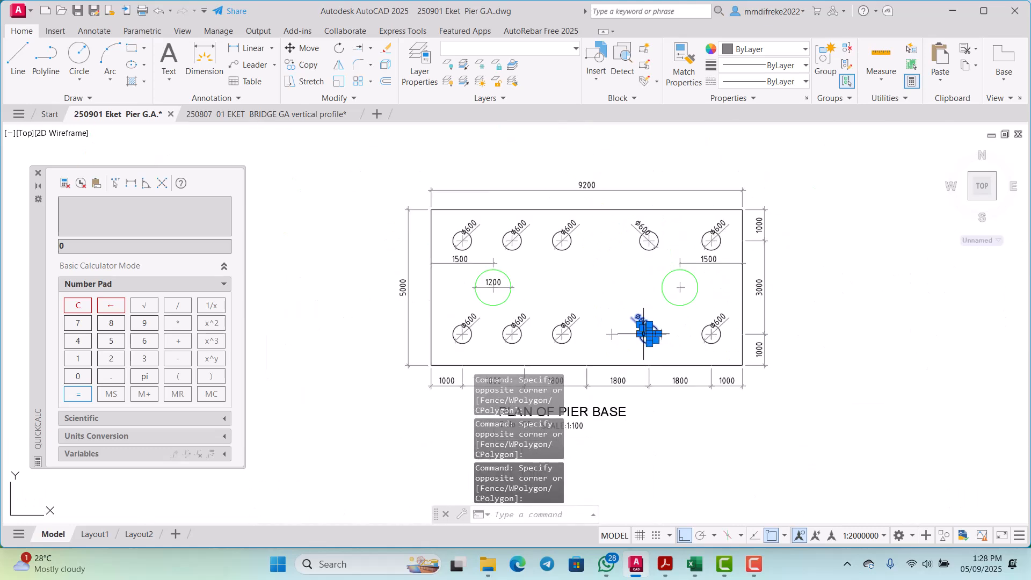
scroll(646, 240, "up", 6)
left_click(692, 287)
left_click(597, 163)
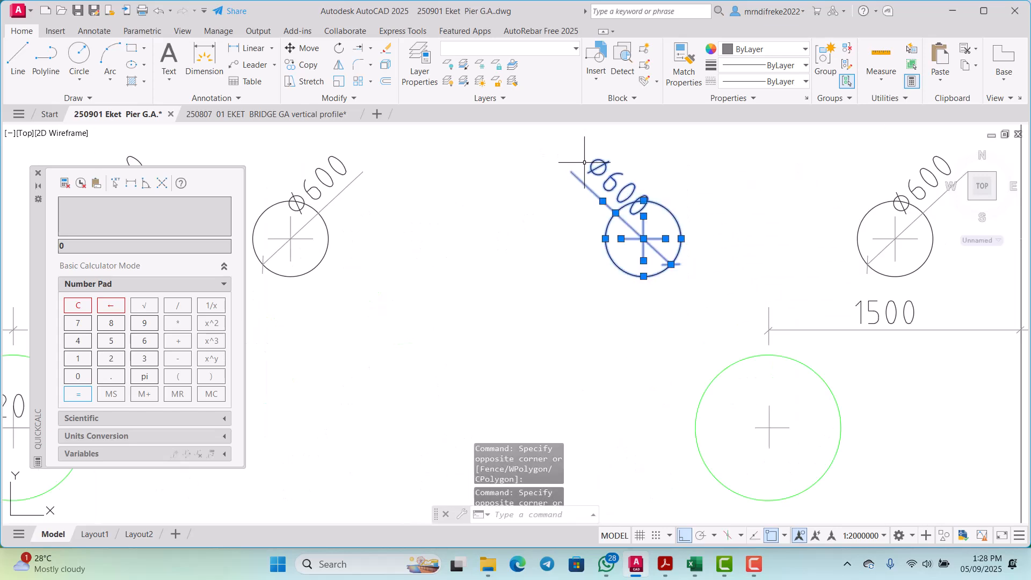
scroll(634, 322, "down", 6)
scroll(631, 352, "up", 6)
scroll(632, 349, "up", 2)
right_click(718, 301)
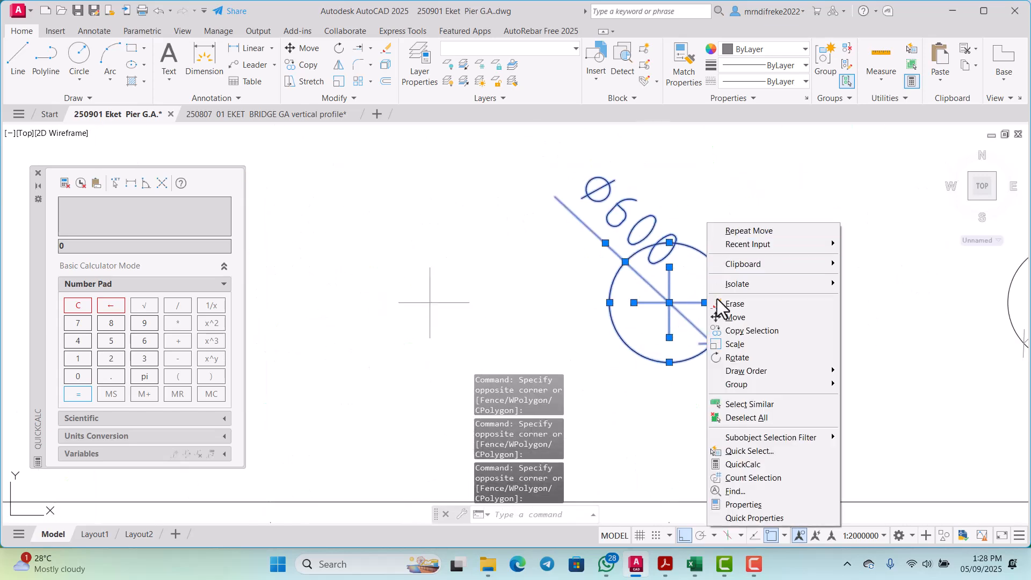
left_click(733, 318)
left_click(708, 324)
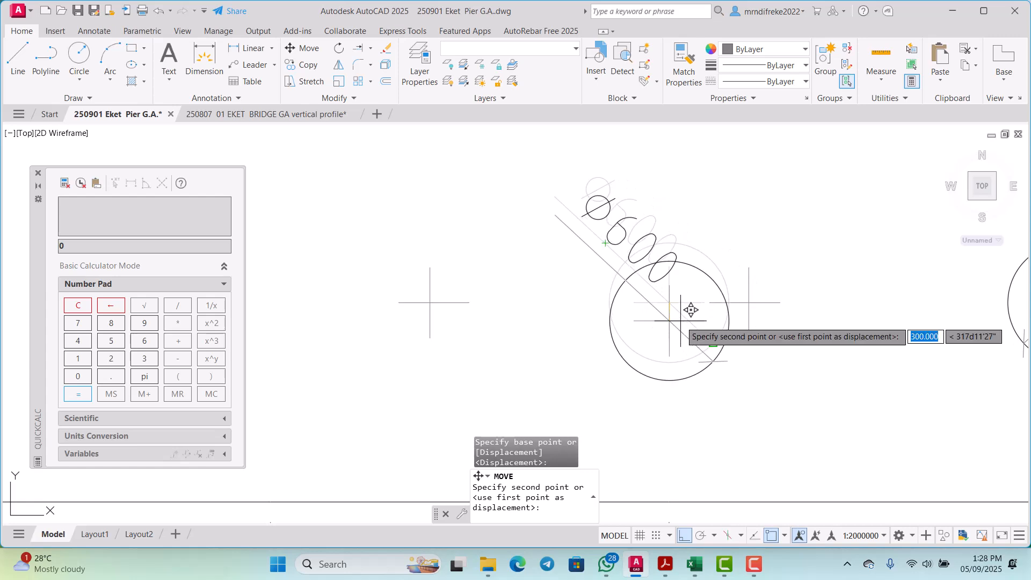
key("Escape")
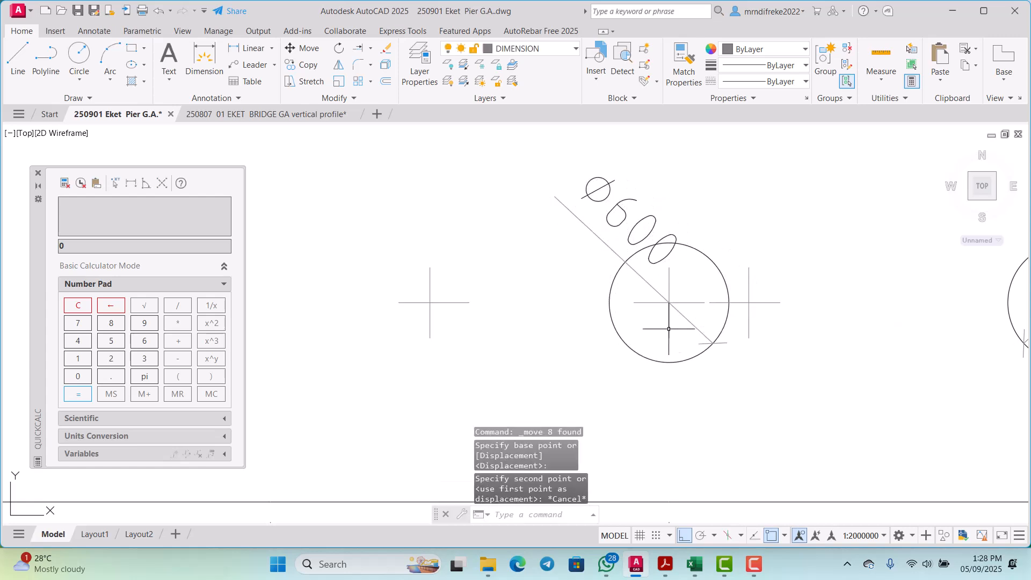
Step: Move the fourth pile of both rows, with centre lines and diameter label, 1200 left from its centre onto the third new centre mark
left_click(685, 375)
left_click(620, 217)
scroll(633, 353, "down", 4)
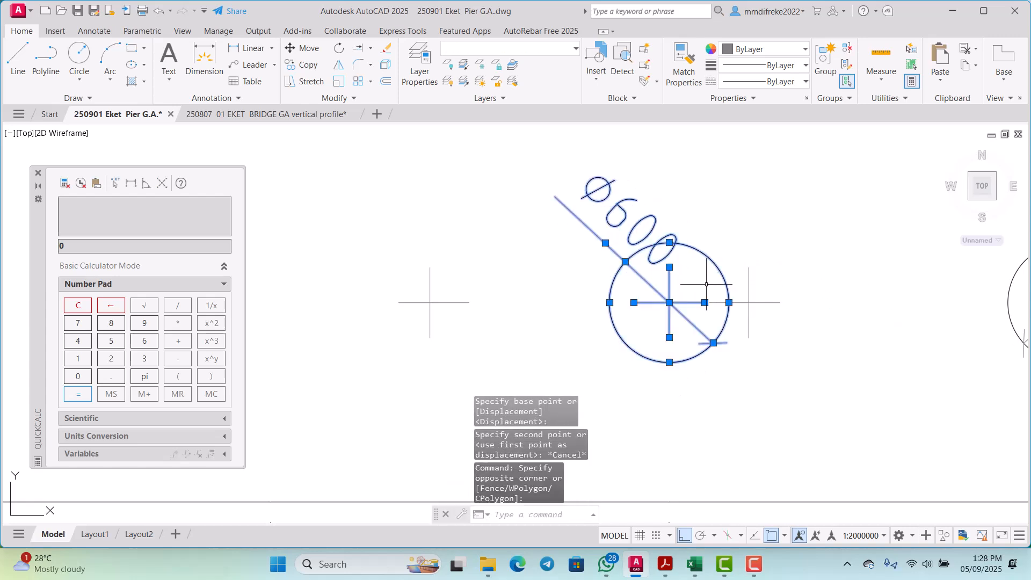
scroll(648, 357, "down", 4)
scroll(666, 322, "up", 6)
left_click(696, 342)
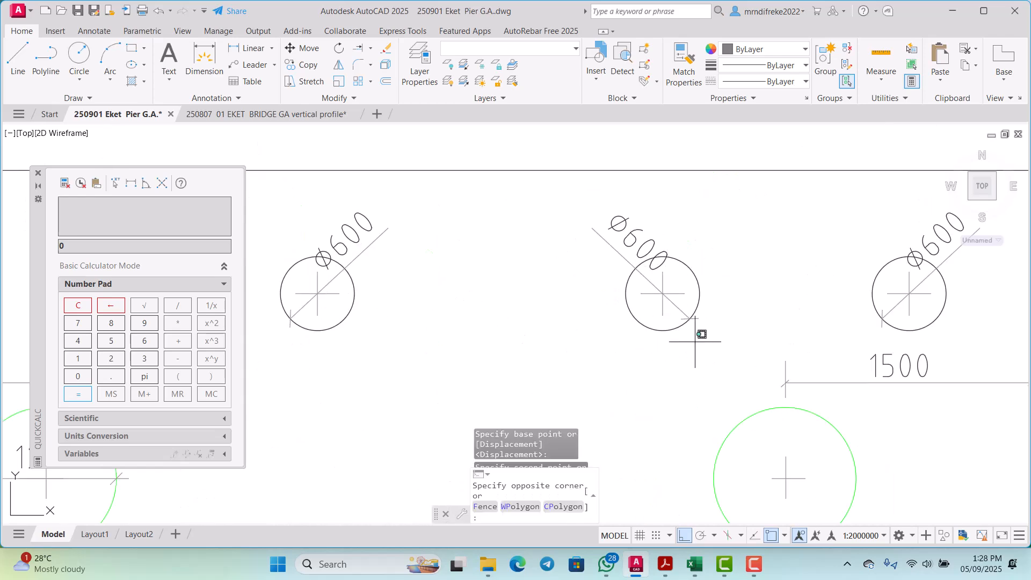
left_click(666, 260)
scroll(644, 322, "down", 5)
scroll(630, 337, "up", 3)
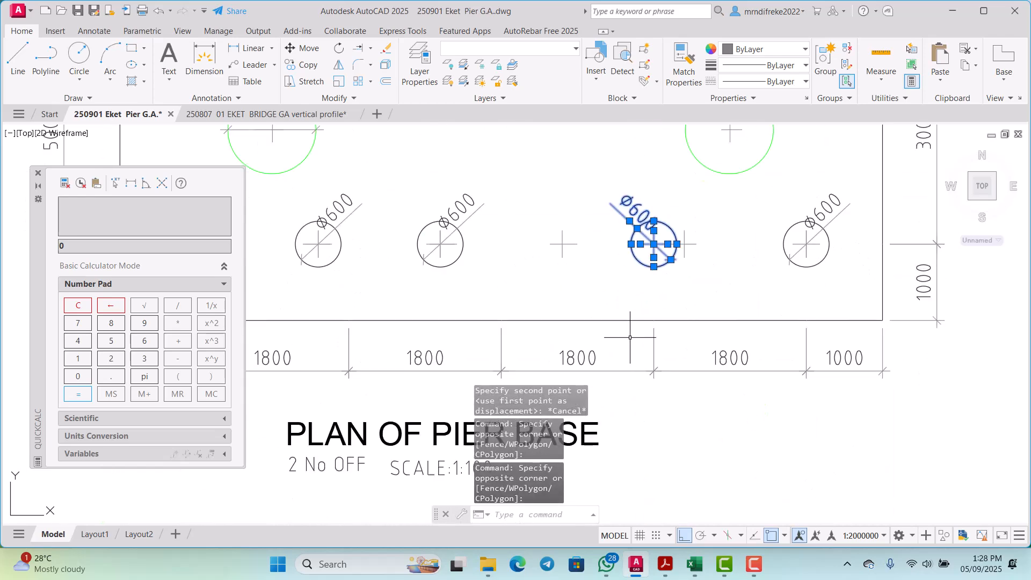
right_click(618, 225)
left_click(648, 323)
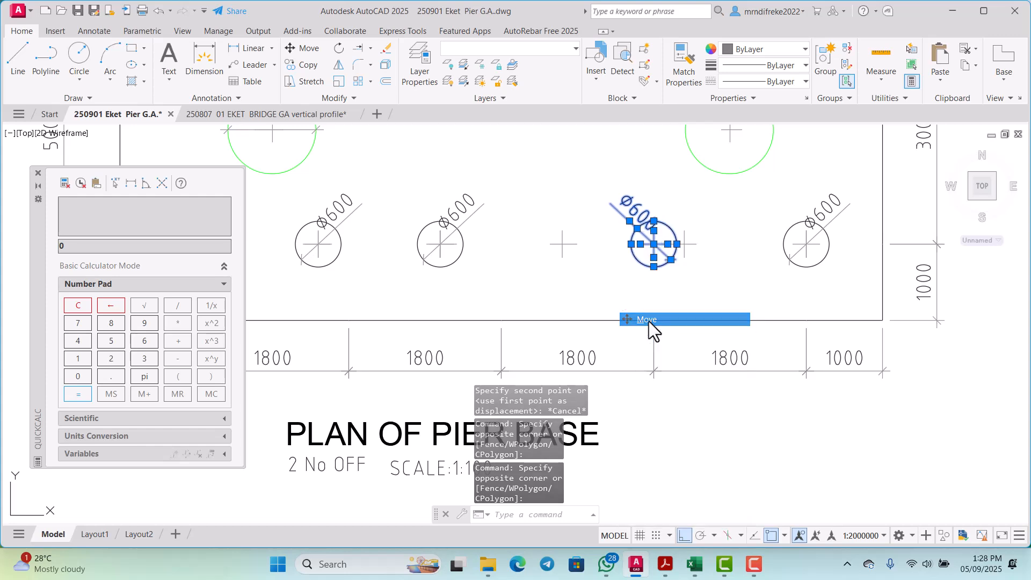
scroll(636, 253, "up", 6)
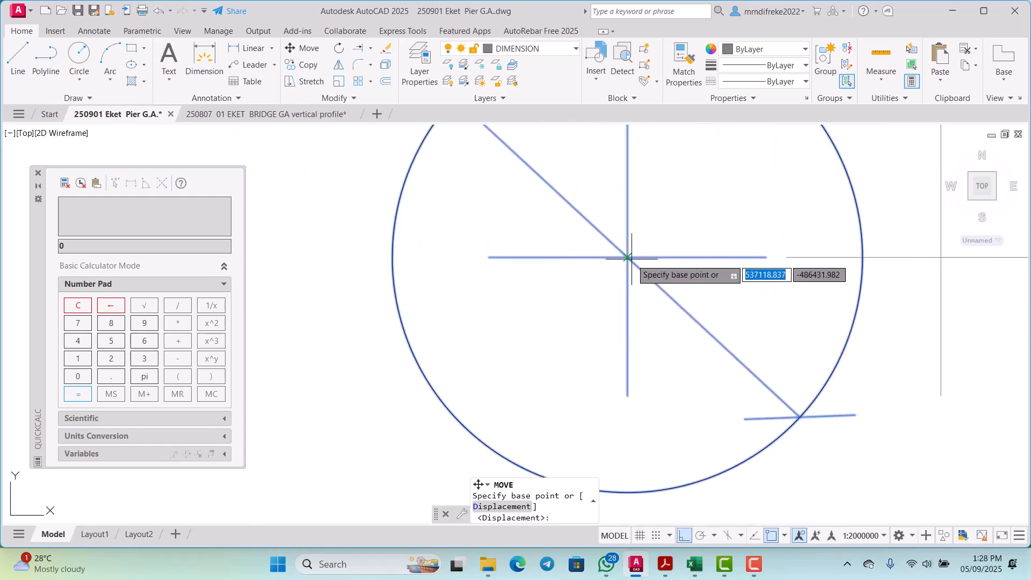
left_click(627, 257)
scroll(627, 257, "down", 6)
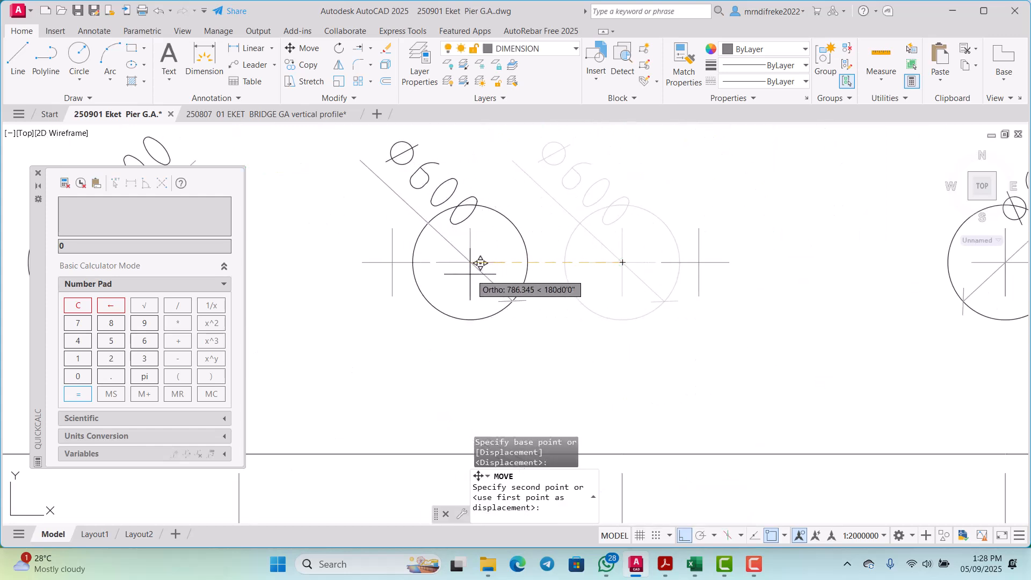
left_click(404, 262)
scroll(614, 309, "down", 6)
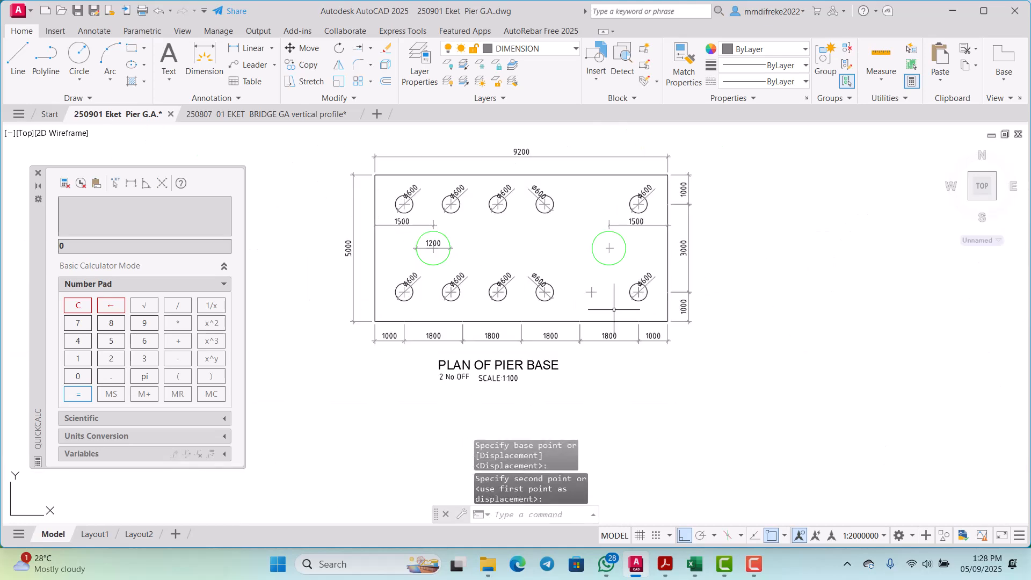
Step: Copy the fourth pile of both rows, with centre lines and diameter label, 1600 right onto the remaining centre mark and end Copy
scroll(597, 270, "up", 6)
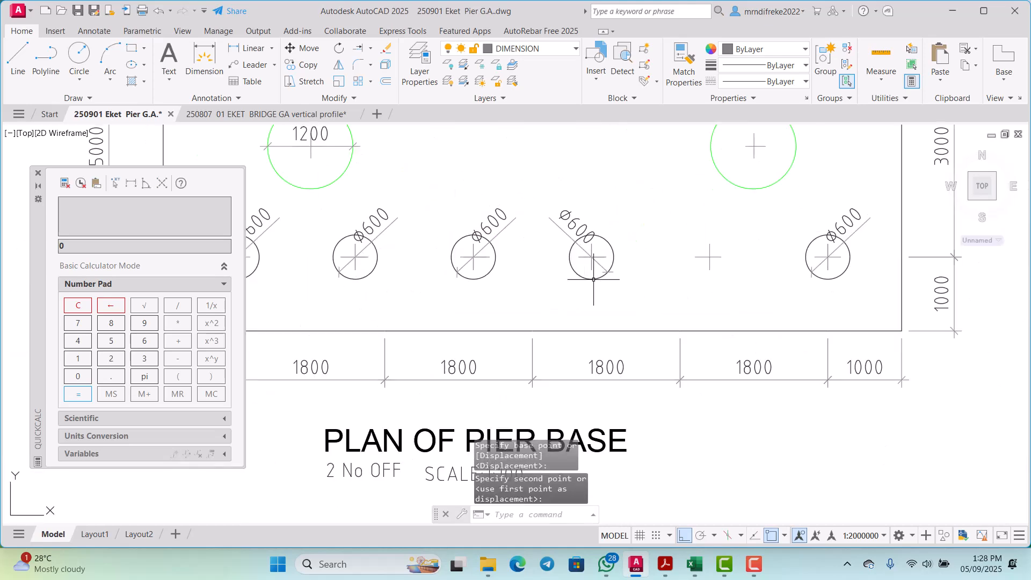
scroll(619, 318, "down", 4)
scroll(620, 317, "up", 2)
left_click(628, 310)
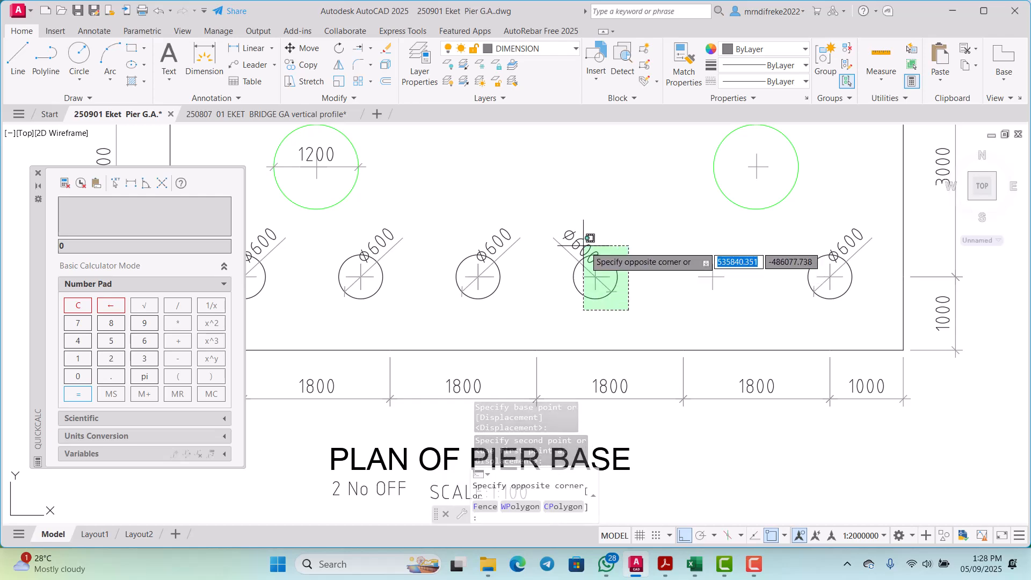
left_click(557, 219)
scroll(607, 310, "down", 5)
scroll(611, 243, "up", 5)
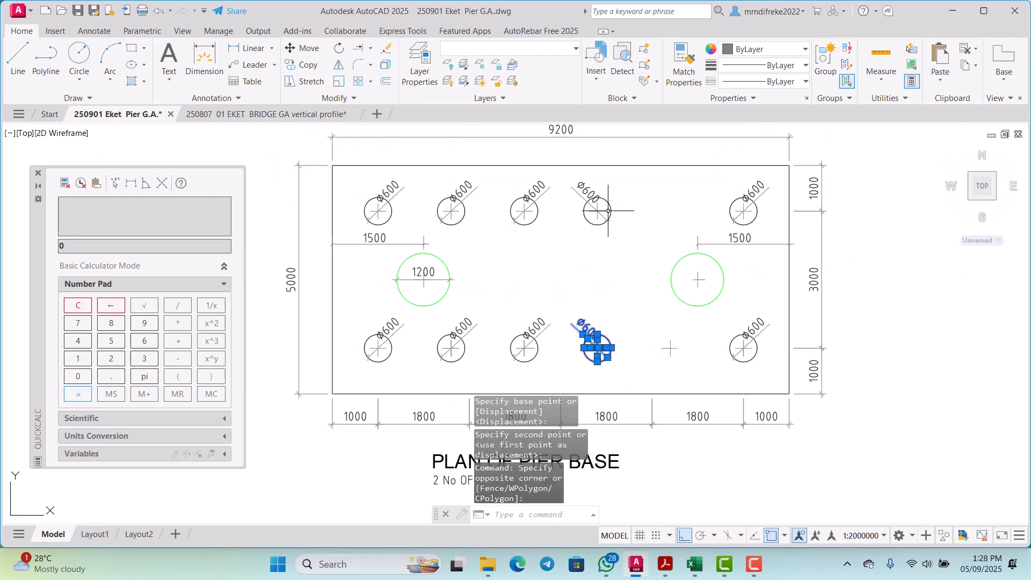
left_click(619, 237)
scroll(573, 172, "down", 3)
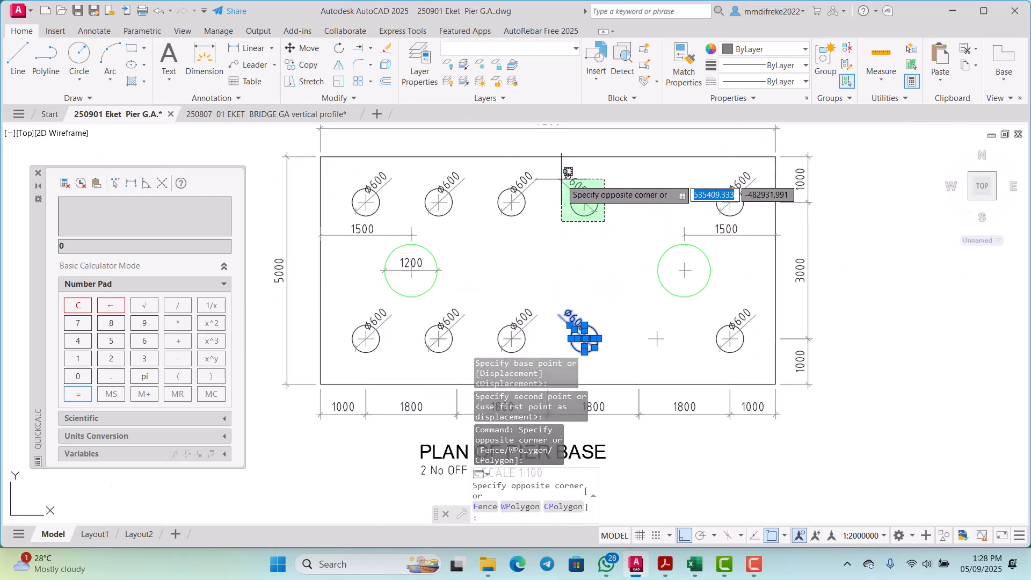
left_click(584, 193)
scroll(589, 298, "up", 2)
right_click(609, 237)
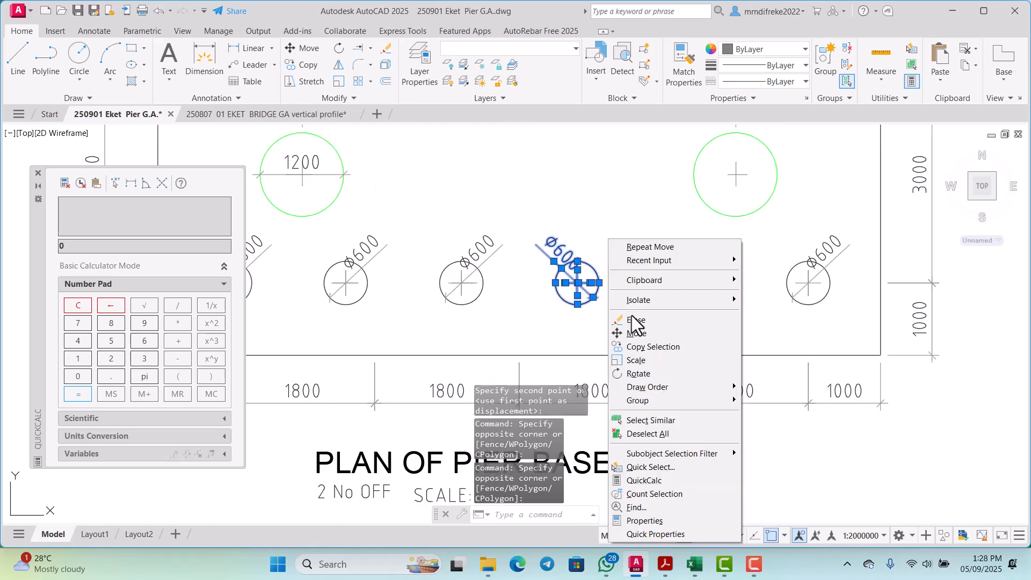
left_click(643, 348)
scroll(596, 284, "up", 5)
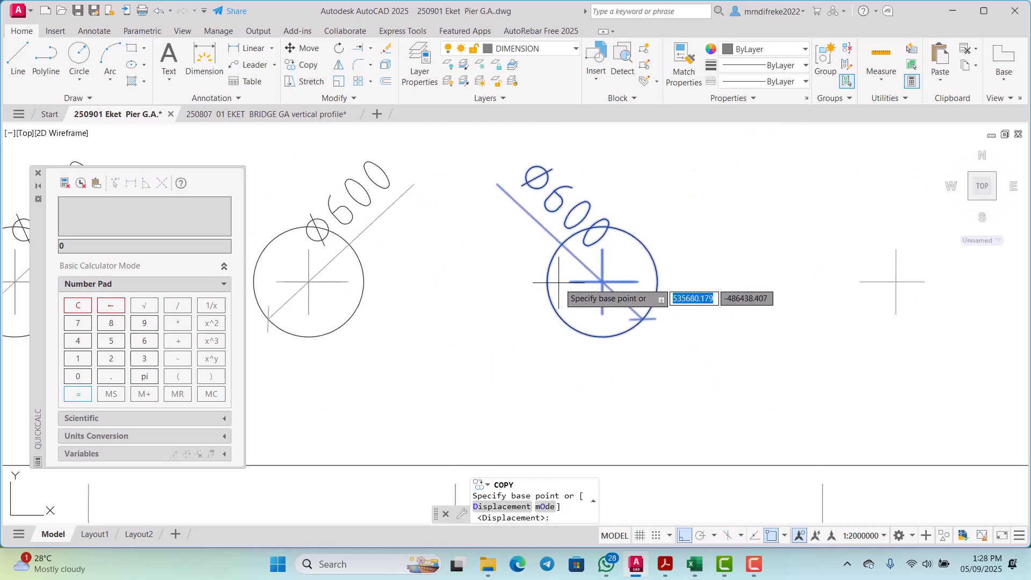
left_click(611, 282)
scroll(594, 283, "down", 4)
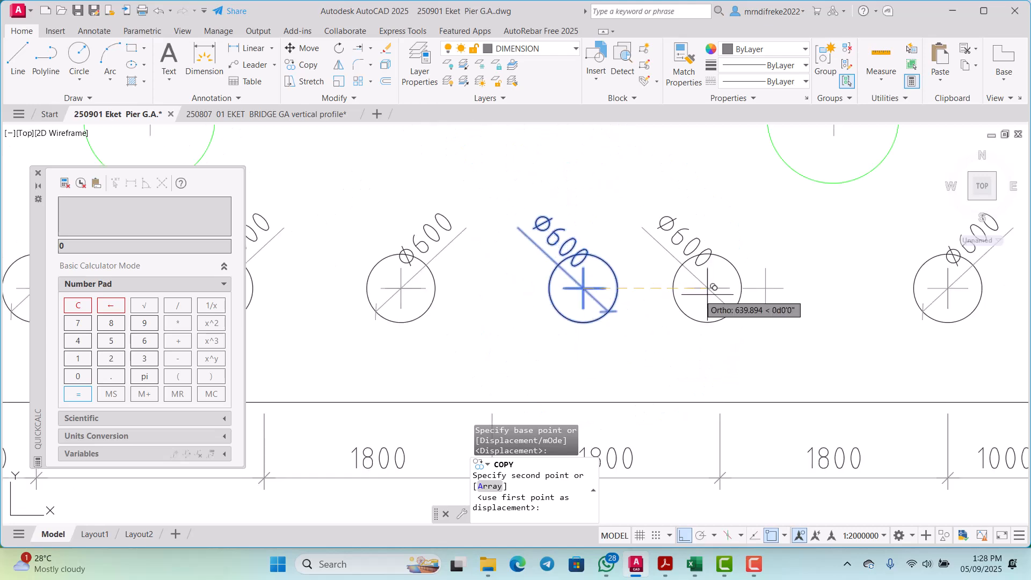
scroll(771, 282, "up", 4)
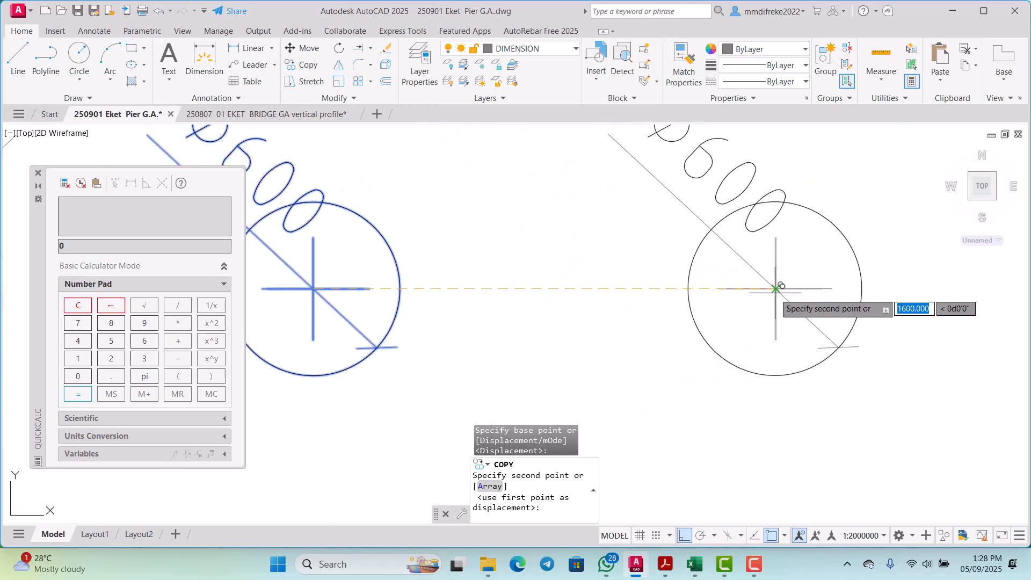
left_click(776, 288)
scroll(699, 311, "down", 4)
key("Escape")
scroll(684, 322, "down", 5)
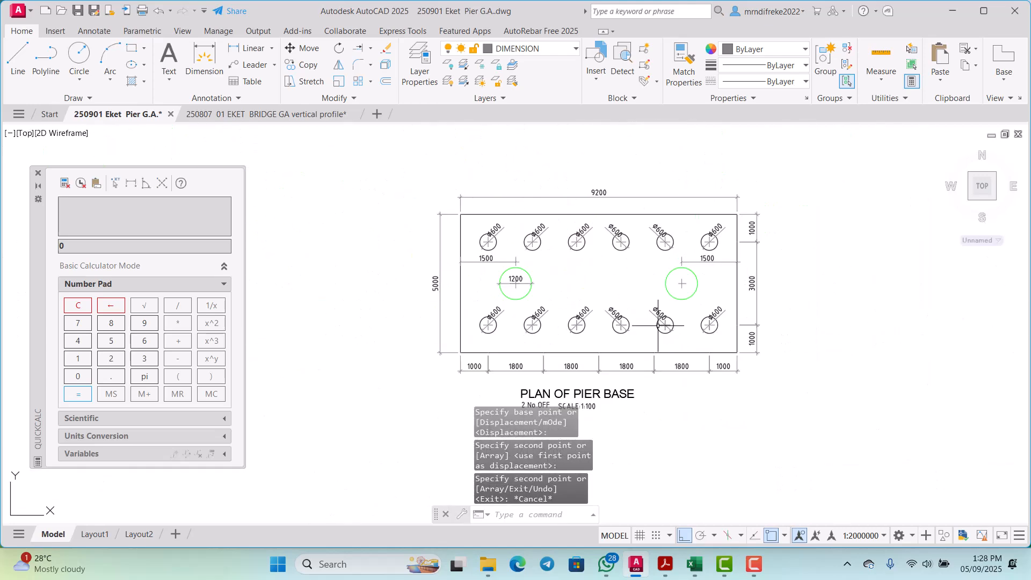
Step: Examine the pile spacing in both rows against the dimension chain below the pier base plan
scroll(684, 306, "up", 1)
scroll(700, 328, "up", 2)
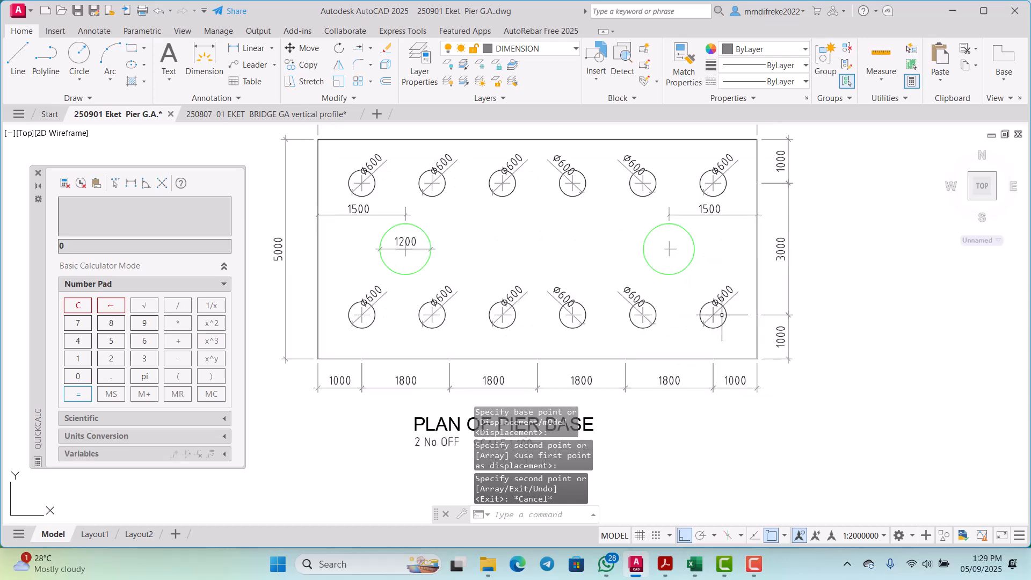
scroll(699, 326, "down", 3)
scroll(699, 325, "up", 3)
scroll(698, 322, "down", 3)
scroll(698, 321, "up", 2)
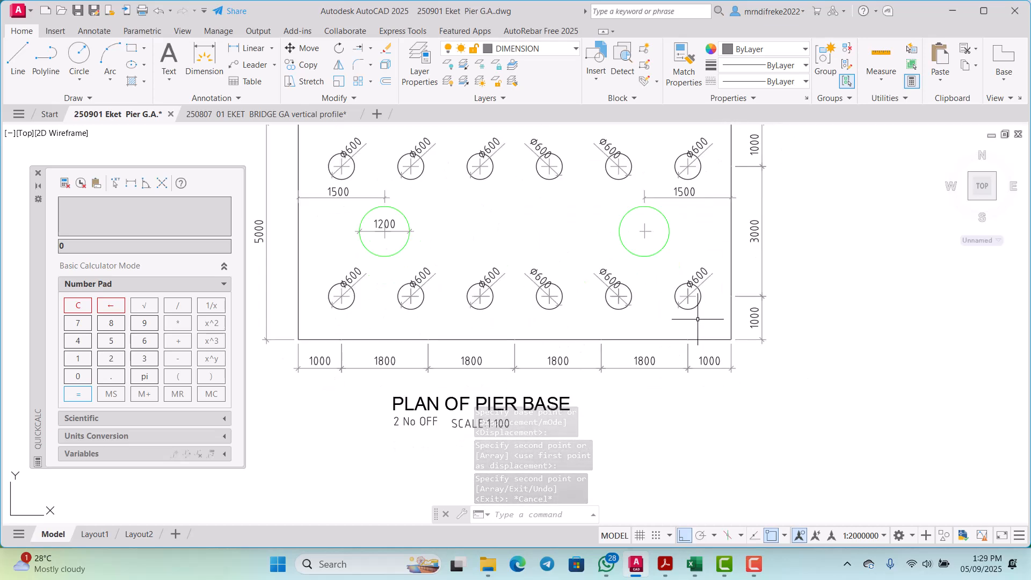
scroll(681, 323, "down", 1)
scroll(588, 344, "up", 1)
Step: Explode the row of 1800 pile-spacing dimensions below the pier base plan
scroll(349, 359, "up", 1)
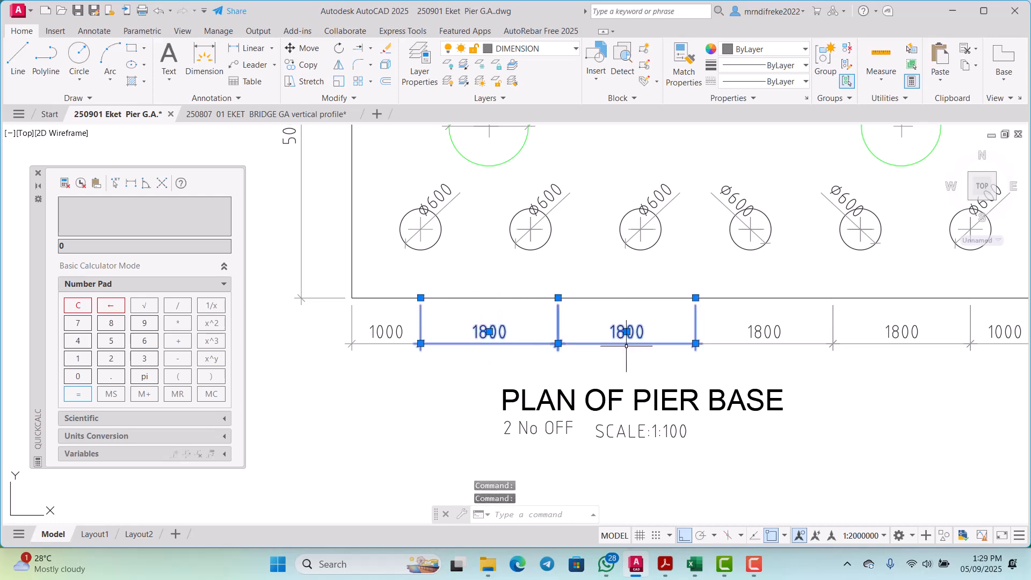
scroll(626, 347, "down", 2)
scroll(656, 356, "up", 3)
left_click(697, 350)
left_click(658, 313)
scroll(659, 316, "down", 3)
scroll(736, 339, "up", 3)
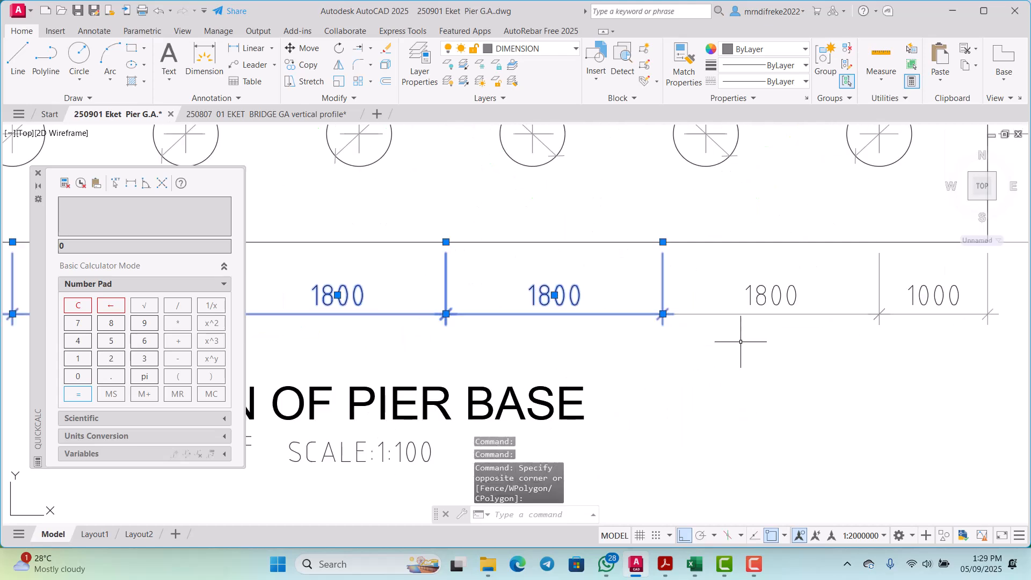
left_click(740, 342)
left_click(737, 318)
scroll(721, 341, "down", 3)
scroll(786, 329, "up", 3)
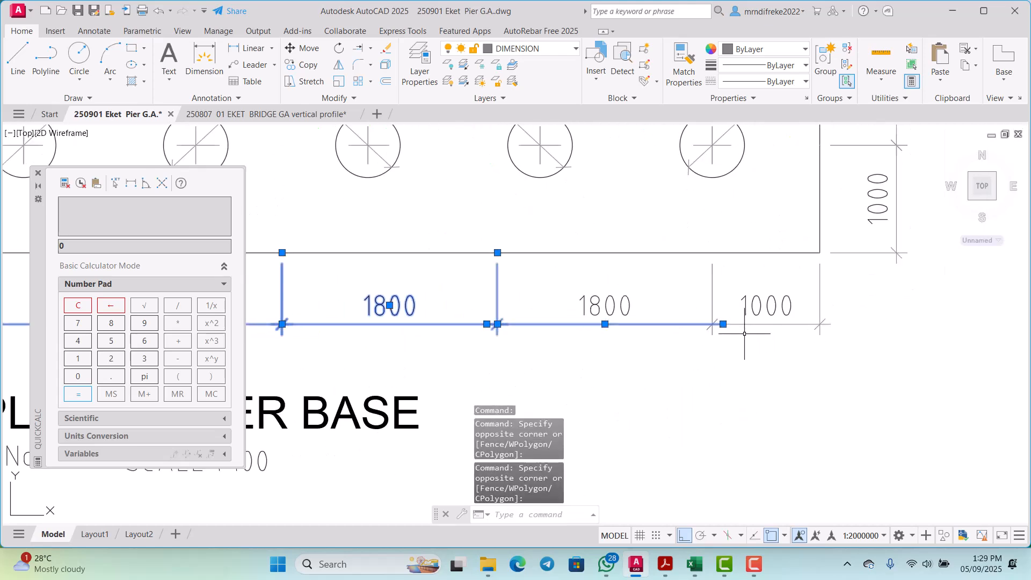
left_click(611, 334)
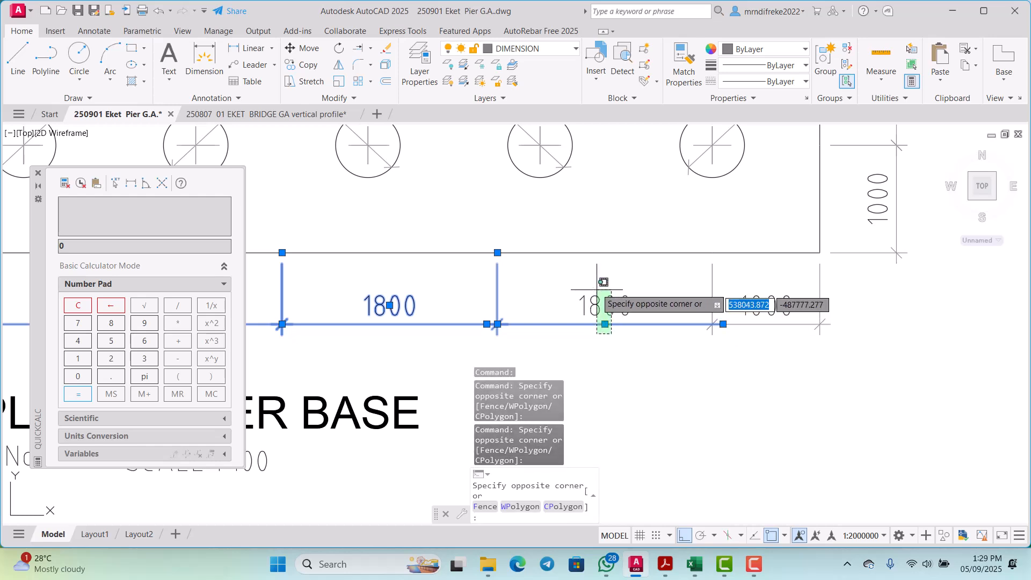
left_click(594, 293)
scroll(671, 330, "down", 4)
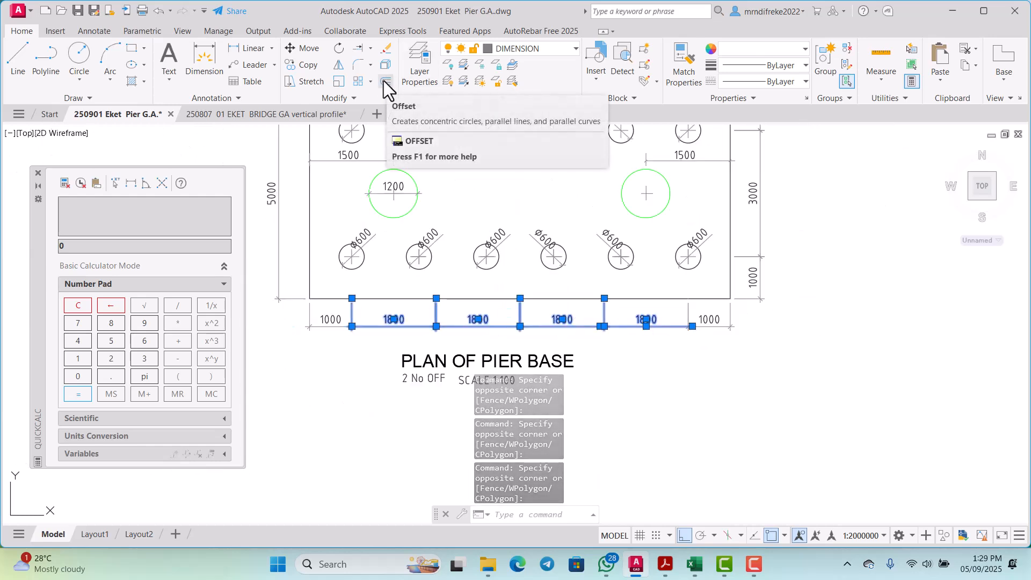
left_click(386, 65)
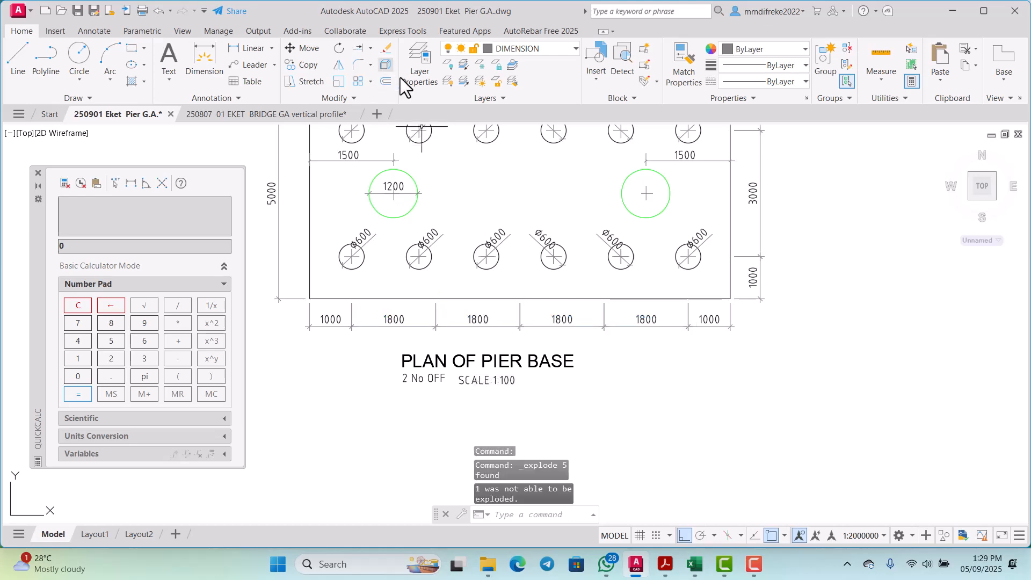
Step: Offset the dimension extension line below the first pile 1600 to the right
scroll(564, 231, "down", 3)
scroll(518, 289, "up", 5)
scroll(502, 289, "up", 4)
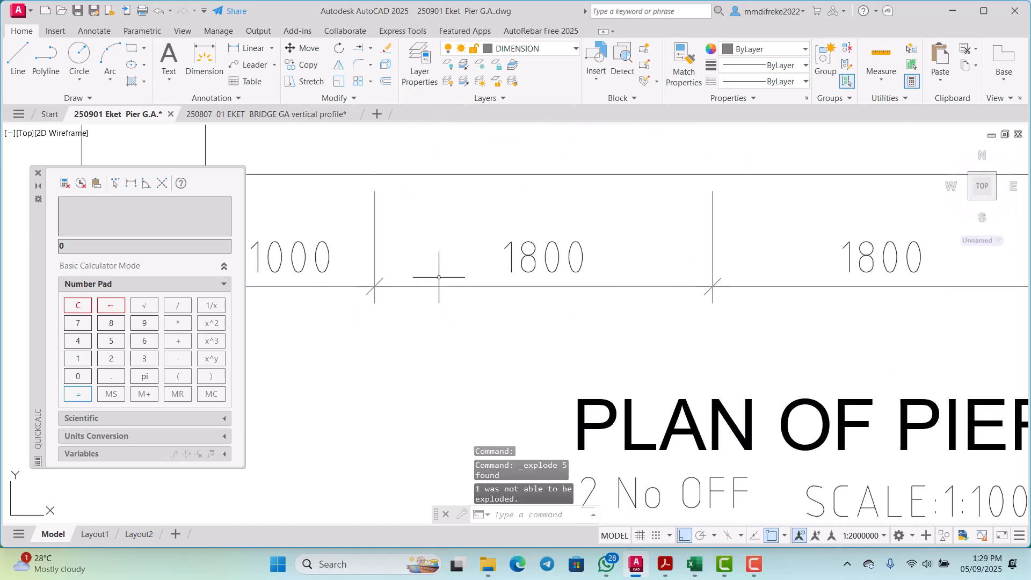
type("o")
key("Return")
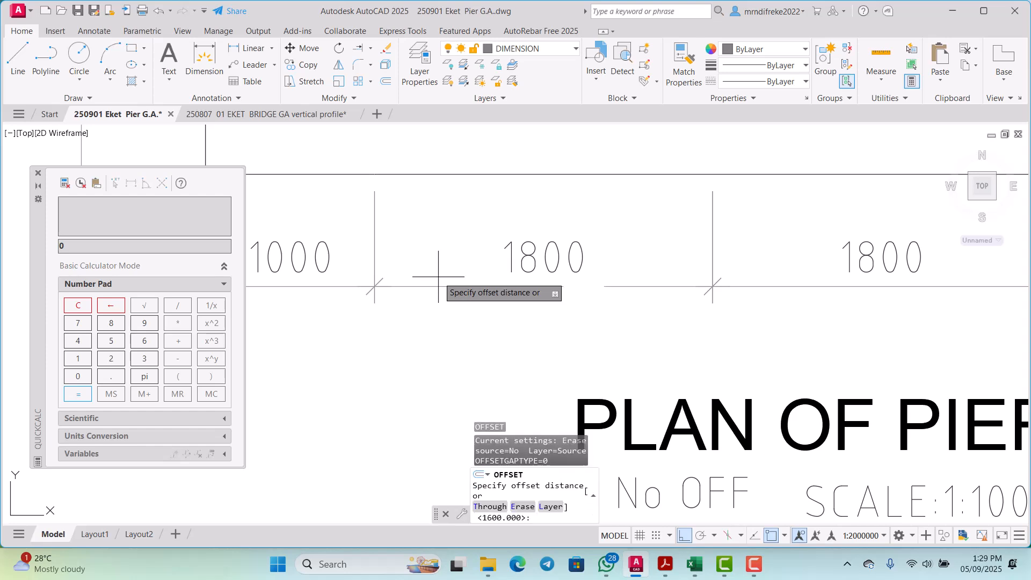
type("1600")
key("Return")
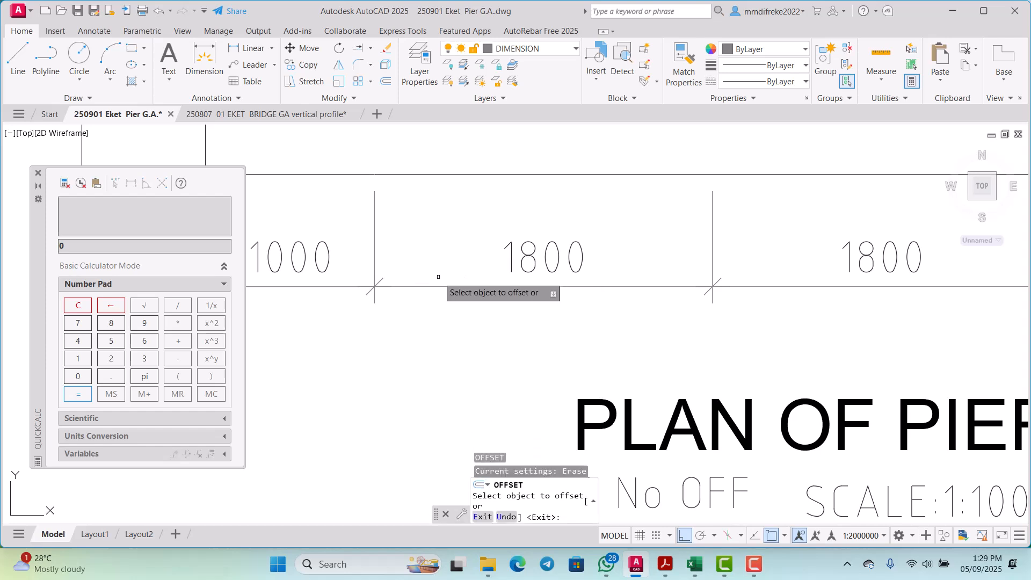
left_click(374, 233)
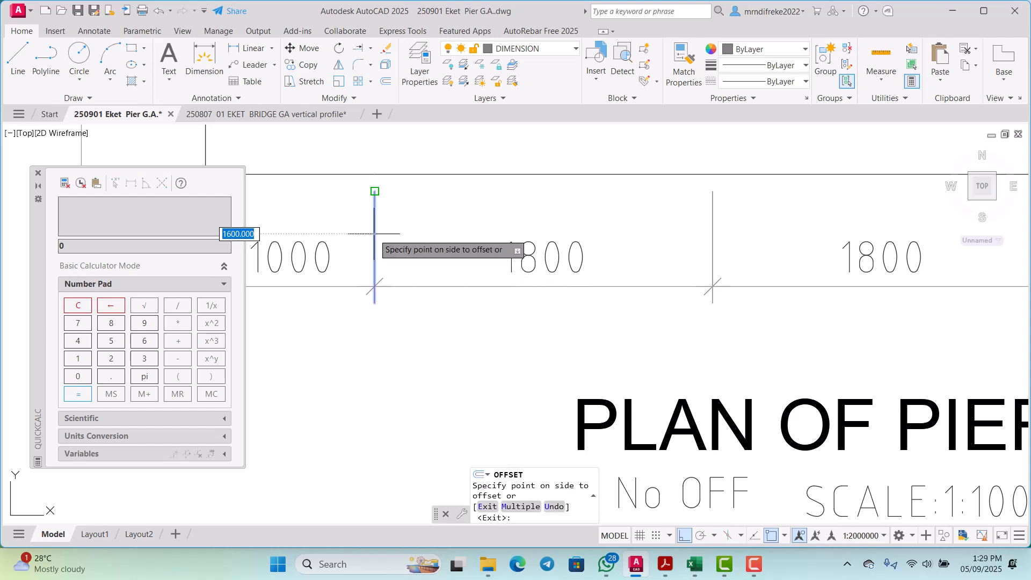
left_click(443, 236)
Step: Offset the extension line below the second pile 1600 right, and repeat from the third pile to reach the fourth
scroll(481, 255, "down", 5)
scroll(598, 263, "up", 5)
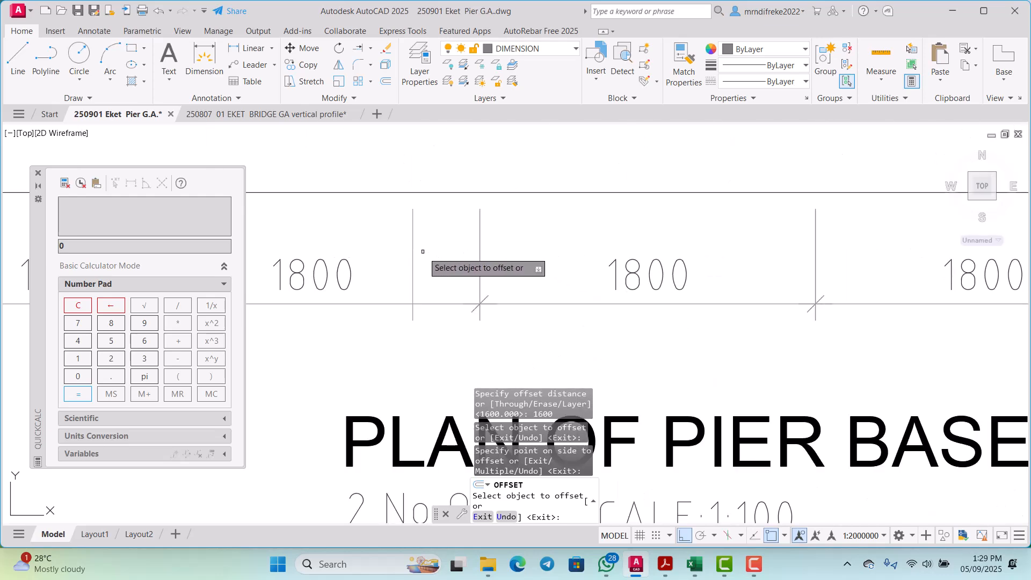
left_click(413, 244)
left_click(634, 259)
scroll(552, 299, "down", 4)
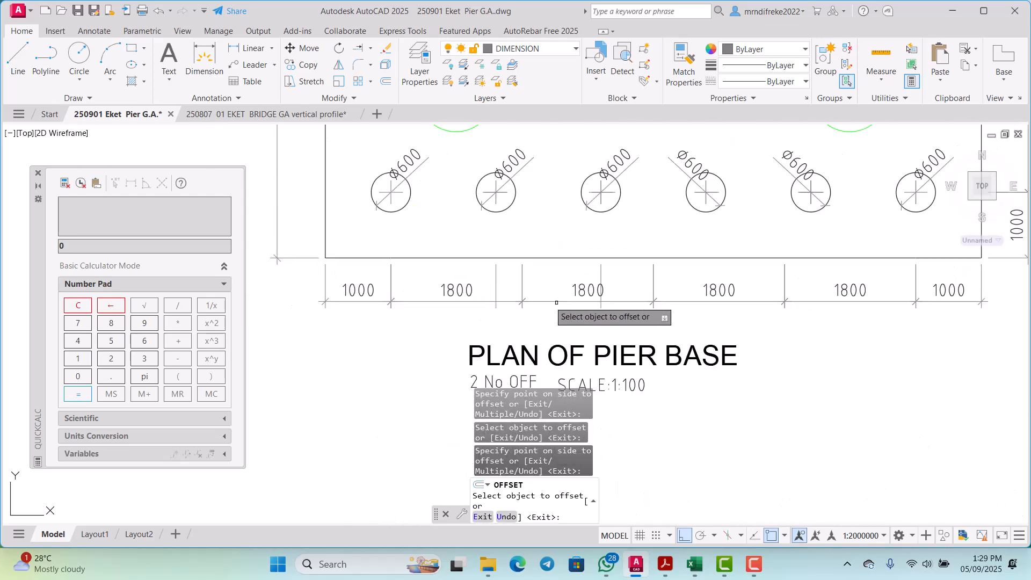
scroll(598, 276, "up", 2)
left_click(592, 271)
left_click(732, 276)
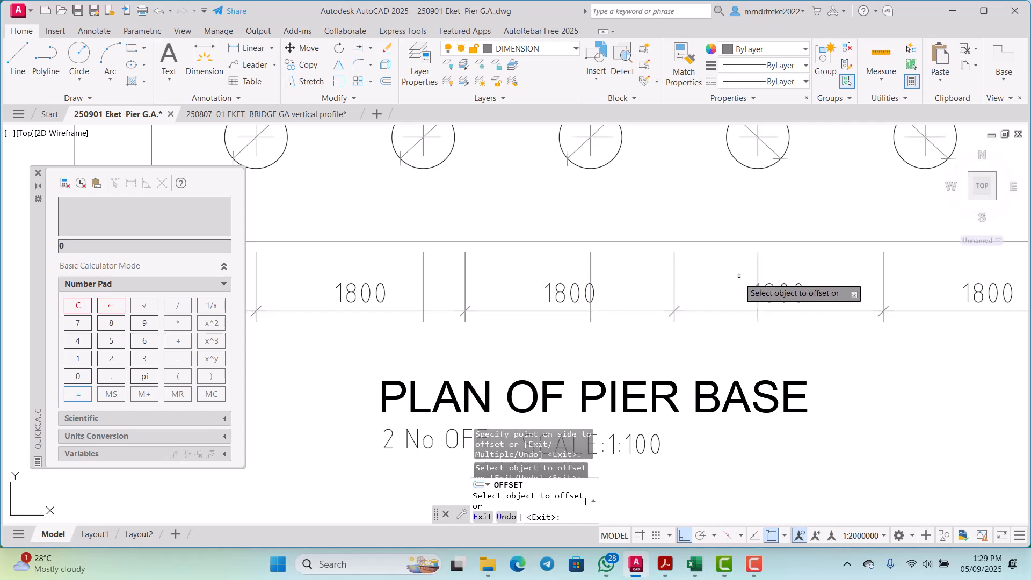
Step: Offset the extension lines below the fourth and fifth piles 1600 to the right and end Offset
scroll(728, 290, "down", 1)
scroll(713, 279, "up", 3)
left_click(706, 270)
scroll(668, 285, "down", 2)
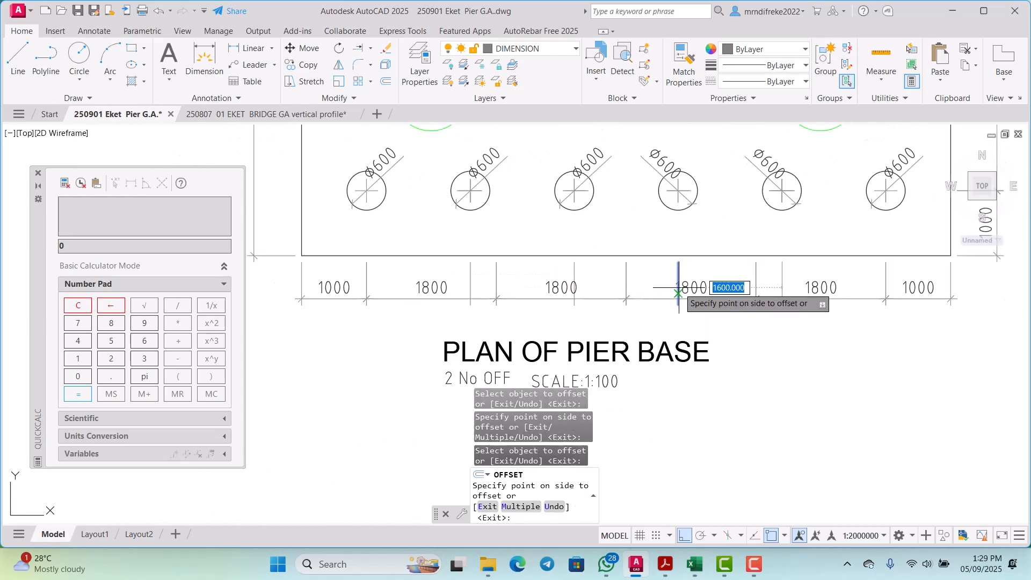
left_click(801, 285)
scroll(784, 287, "up", 2)
scroll(689, 296, "down", 1)
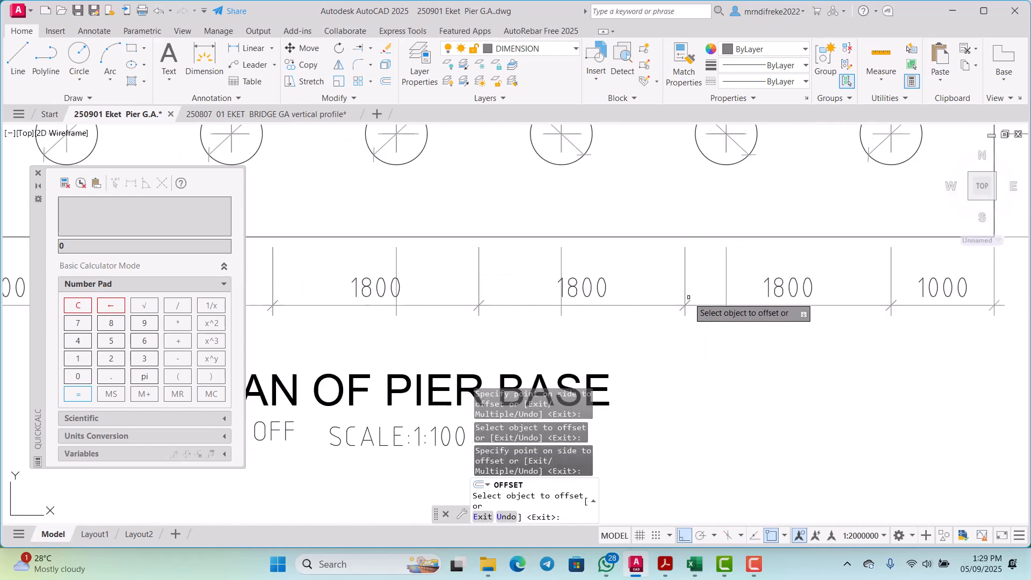
left_click(727, 277)
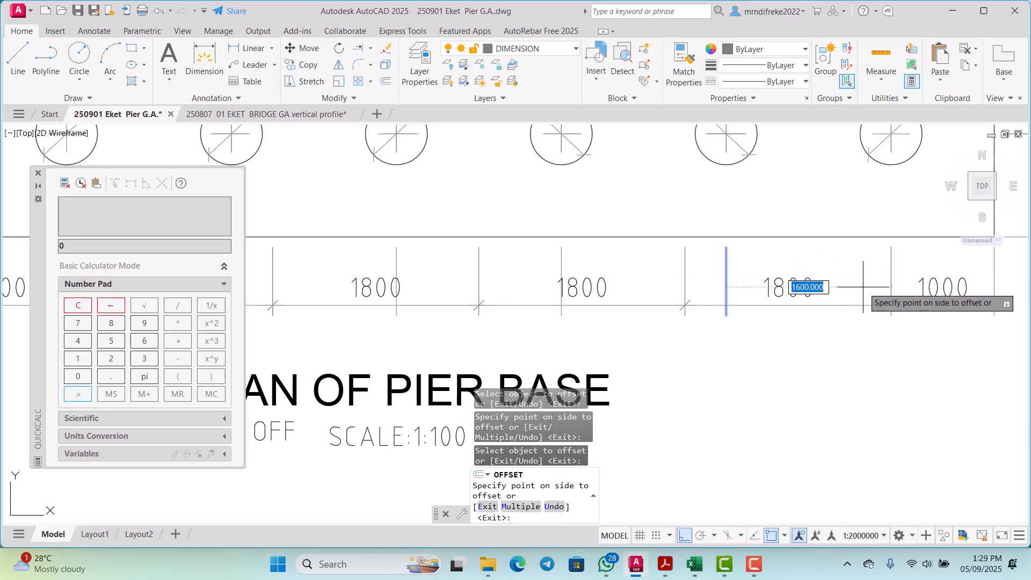
left_click(883, 282)
scroll(783, 322, "down", 3)
scroll(726, 350, "up", 5)
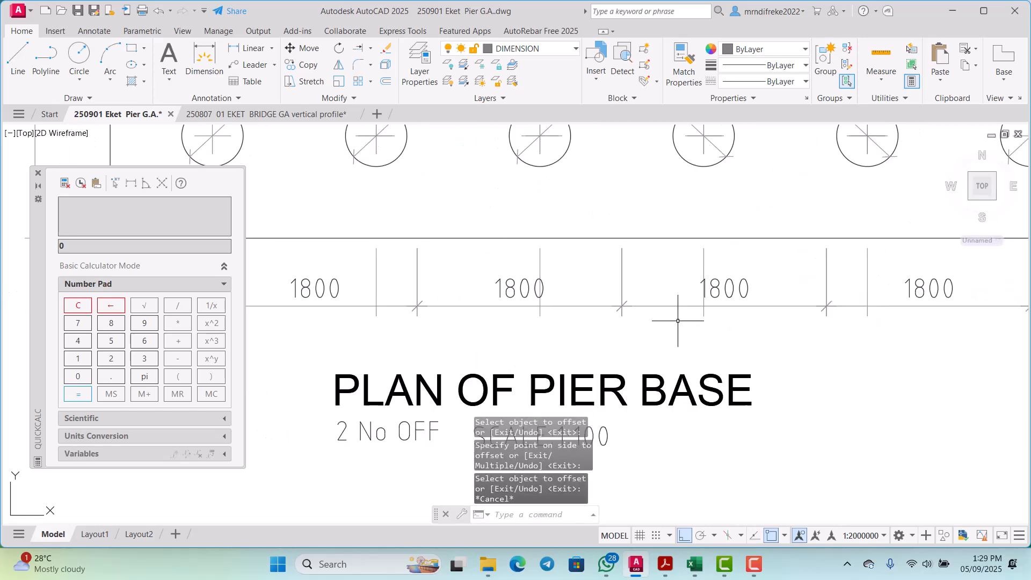
key("Escape")
scroll(529, 304, "down", 4)
scroll(549, 283, "down", 1)
scroll(515, 286, "up", 4)
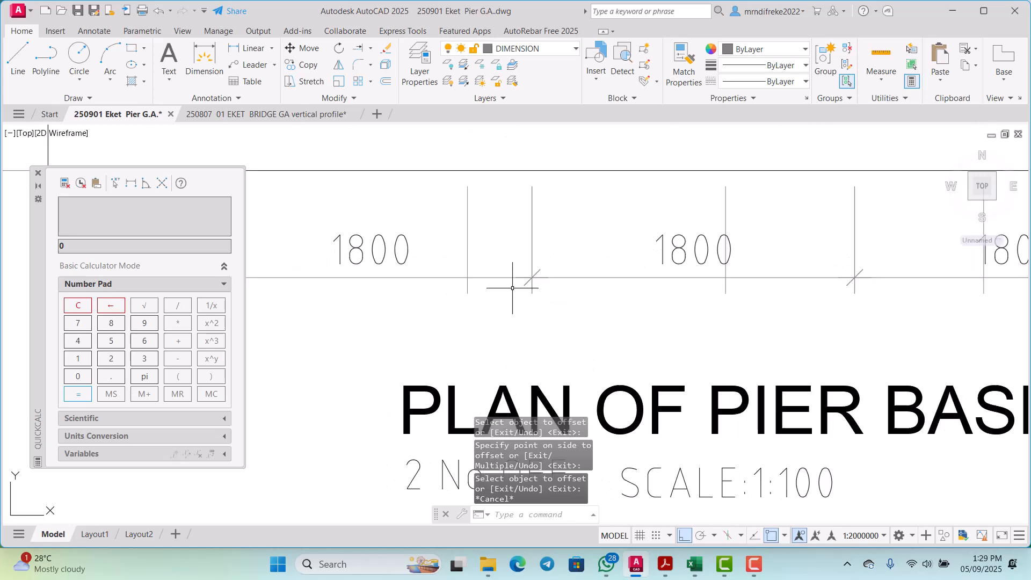
left_click(529, 286)
left_click(489, 273)
scroll(529, 274, "down", 2)
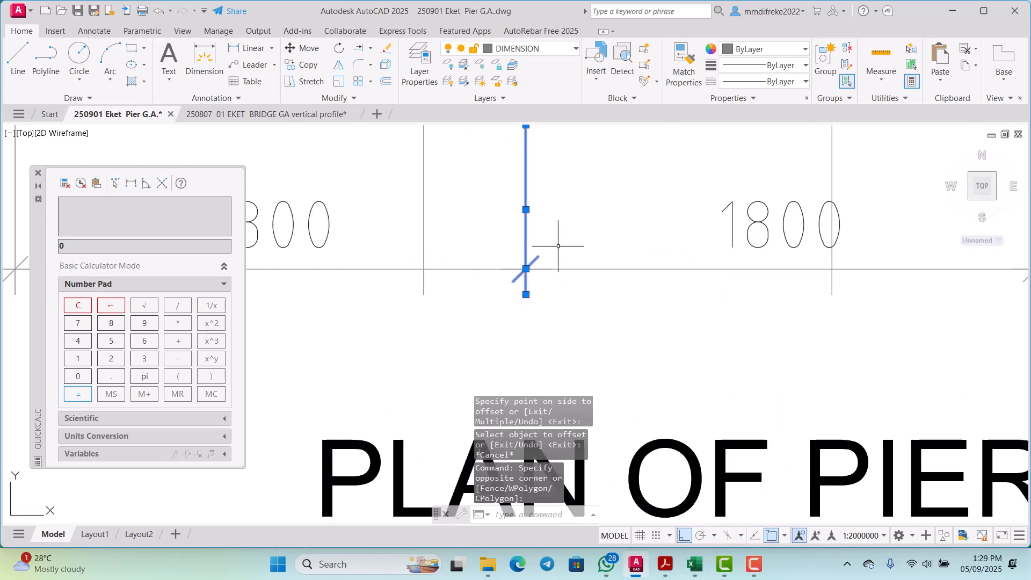
right_click(558, 245)
key("Escape")
key("Escape")
Step: Move the dimension tick just right of the second pile 400 left onto the second pile's new extension line
scroll(548, 263, "down", 3)
scroll(552, 269, "up", 5)
scroll(553, 270, "up", 2)
left_click(559, 268)
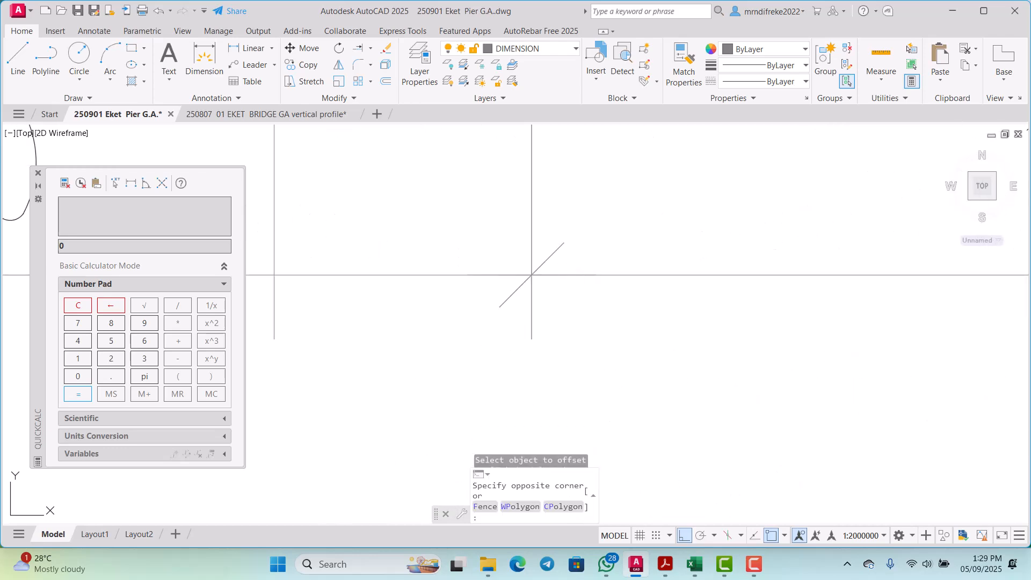
left_click(545, 254)
right_click(605, 231)
left_click(631, 328)
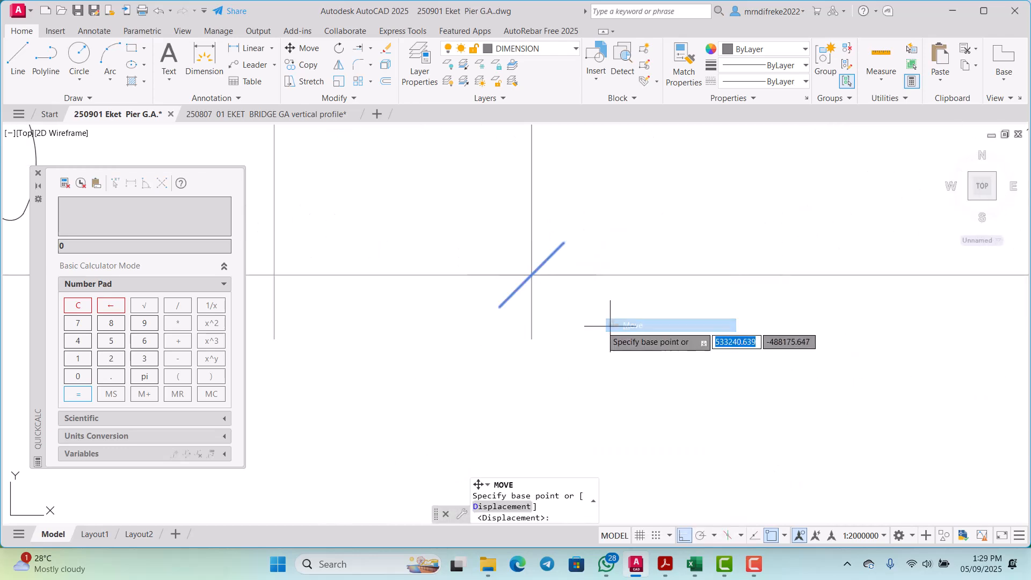
left_click(531, 275)
scroll(542, 264, "down", 2)
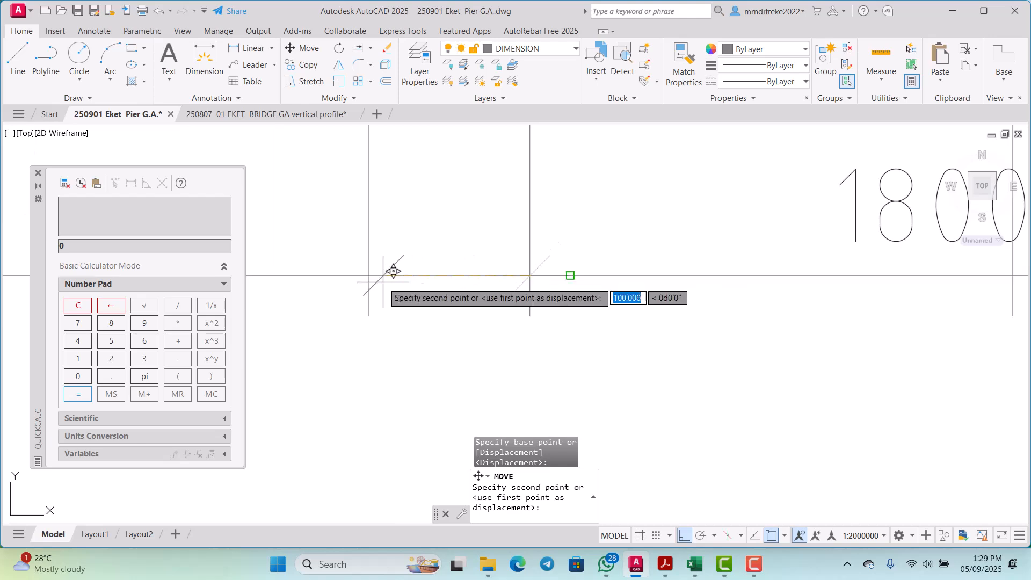
left_click(369, 275)
Step: Erase the leftover old extension line just right of the second pile
middle_click_drag(527, 254, 493, 276)
key("Escape")
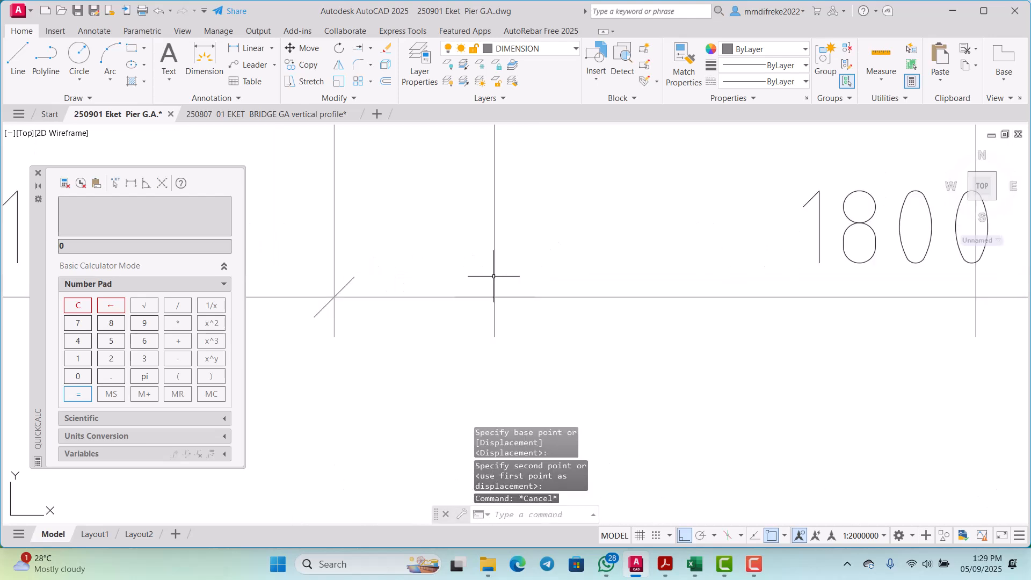
left_click(505, 274)
left_click(487, 262)
key("Delete")
Step: With object snap off, move the 1800 text overlapping the third pile's extension line left into the space between the second and third piles
scroll(494, 284, "down", 2)
scroll(684, 290, "up", 2)
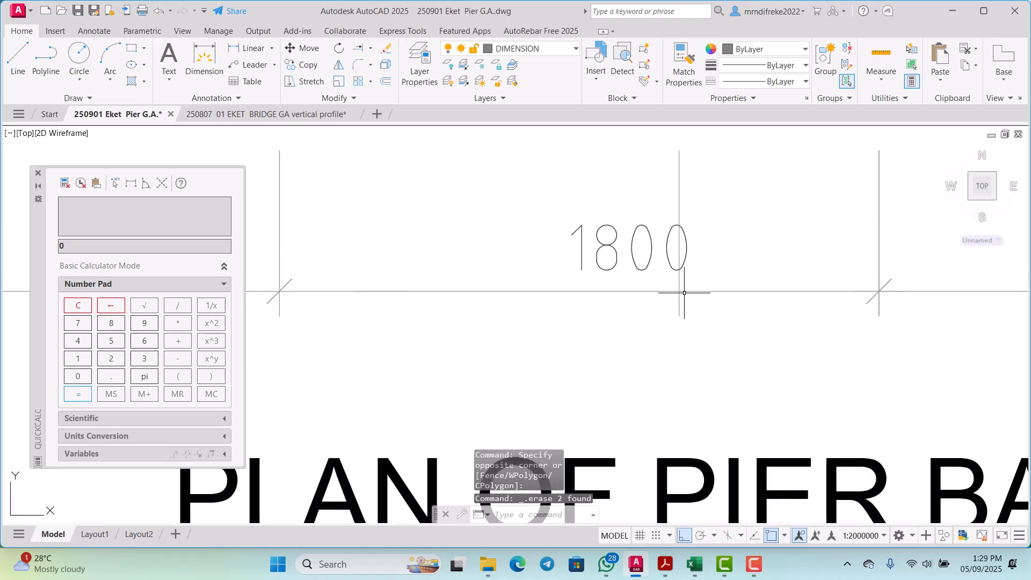
scroll(645, 322, "down", 2)
scroll(595, 285, "up", 1)
left_click(568, 264)
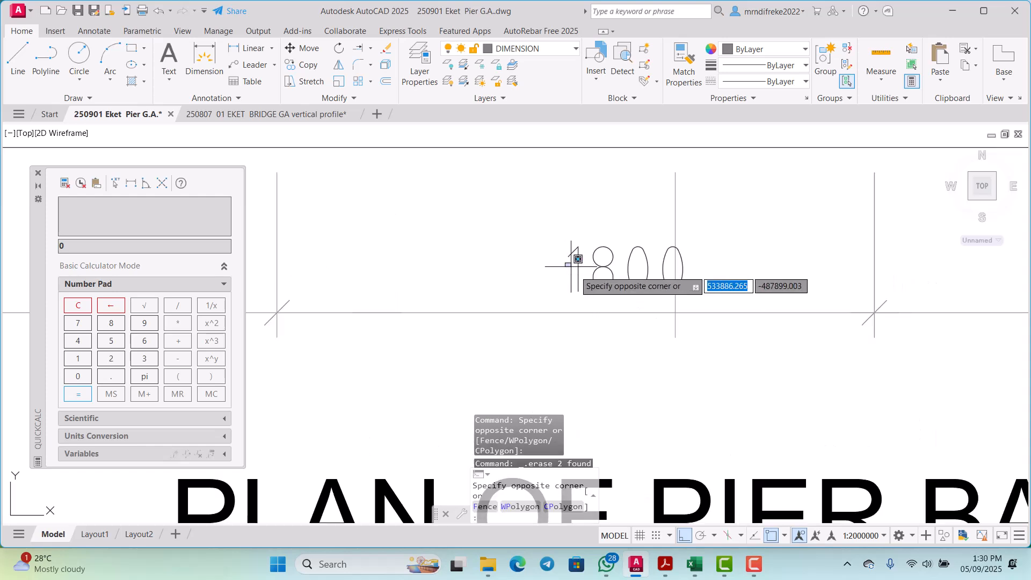
left_click(600, 276)
left_click(598, 265)
right_click(600, 265)
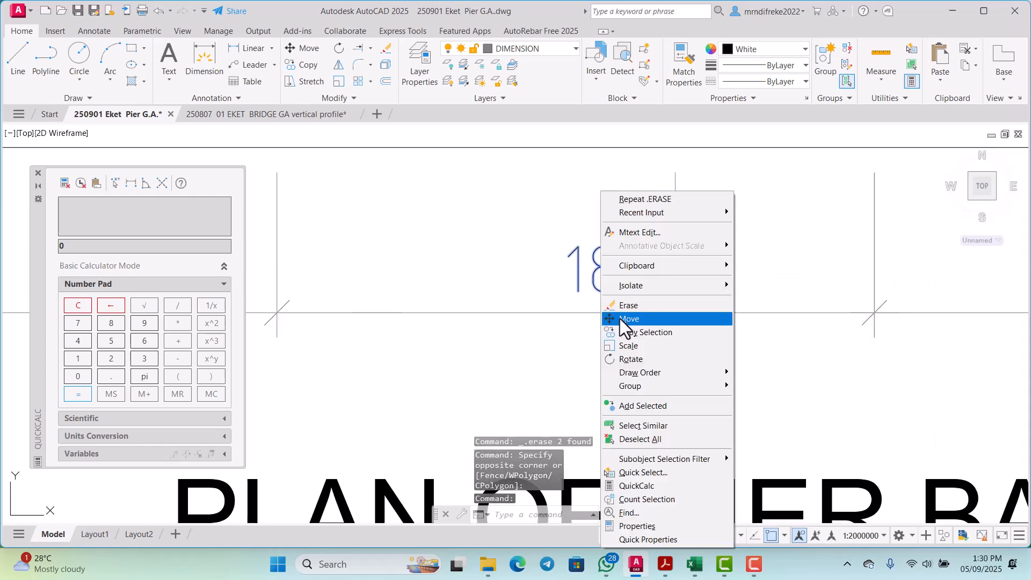
left_click(620, 318)
left_click(599, 315)
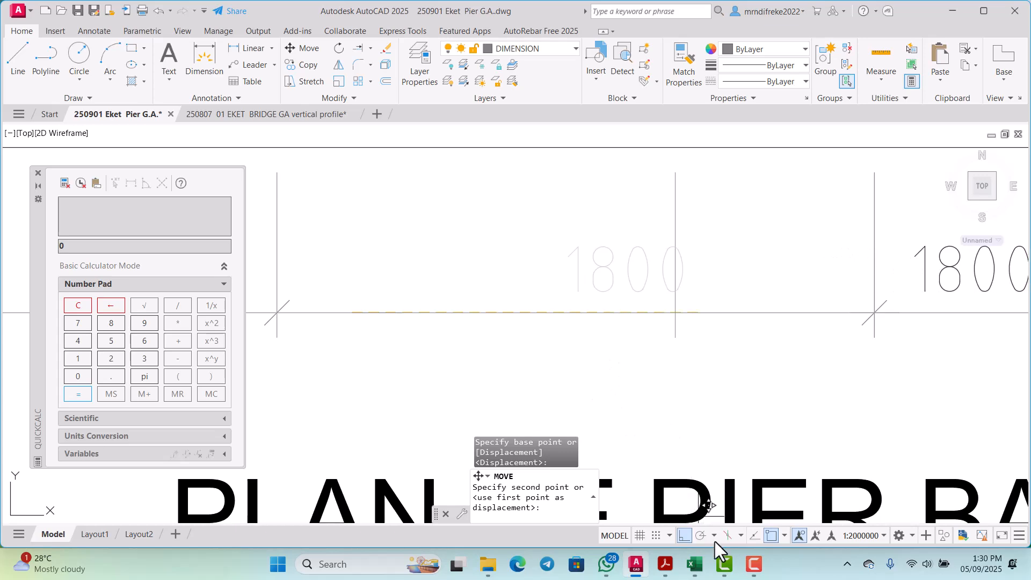
left_click(772, 535)
scroll(525, 260, "down", 4)
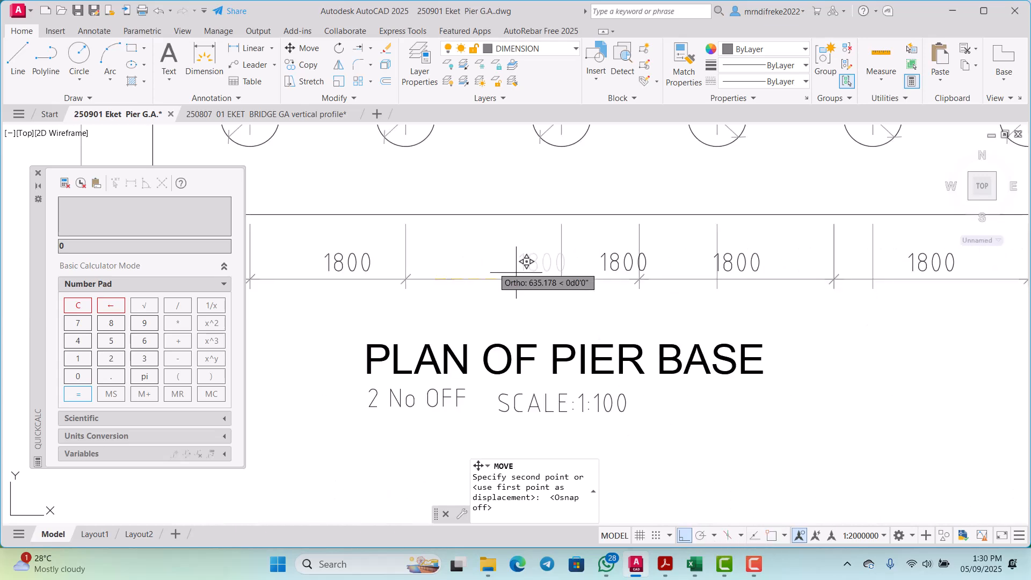
scroll(626, 271, "up", 6)
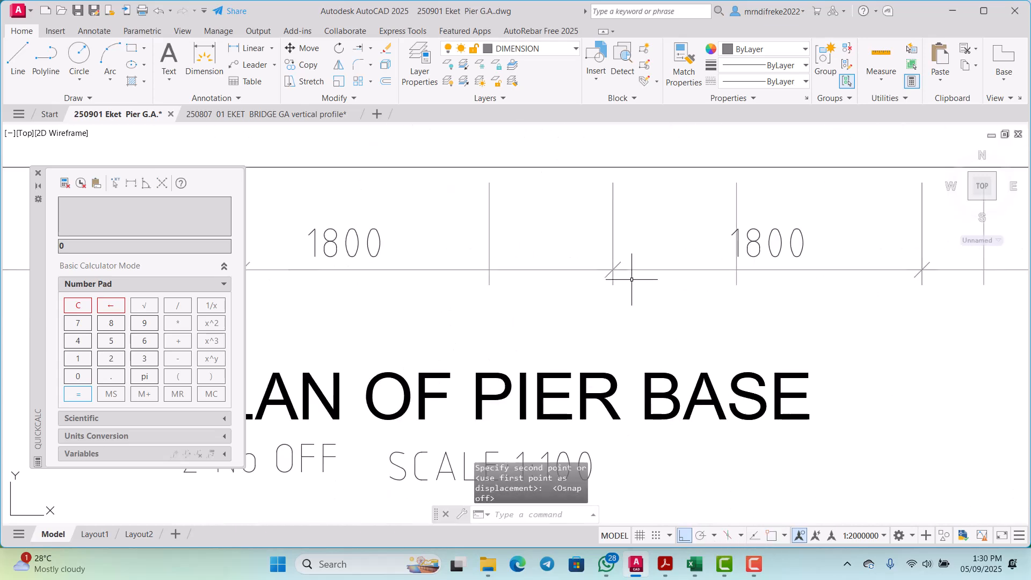
Step: With object snap back on, move the next dimension tick 800 left onto the third pile's extension line
left_click(670, 266)
left_click(665, 237)
left_click(672, 236)
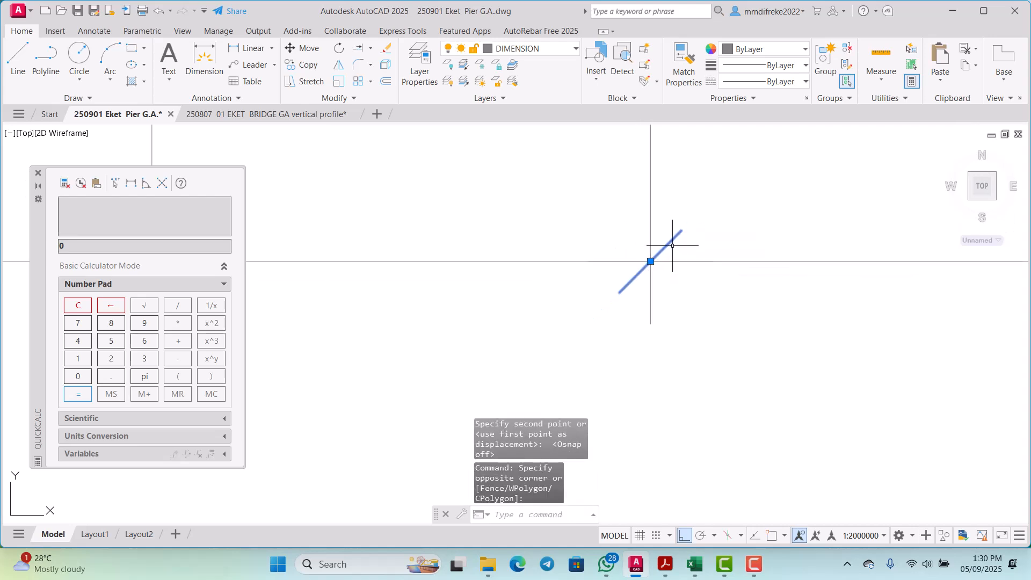
right_click(710, 222)
left_click(734, 316)
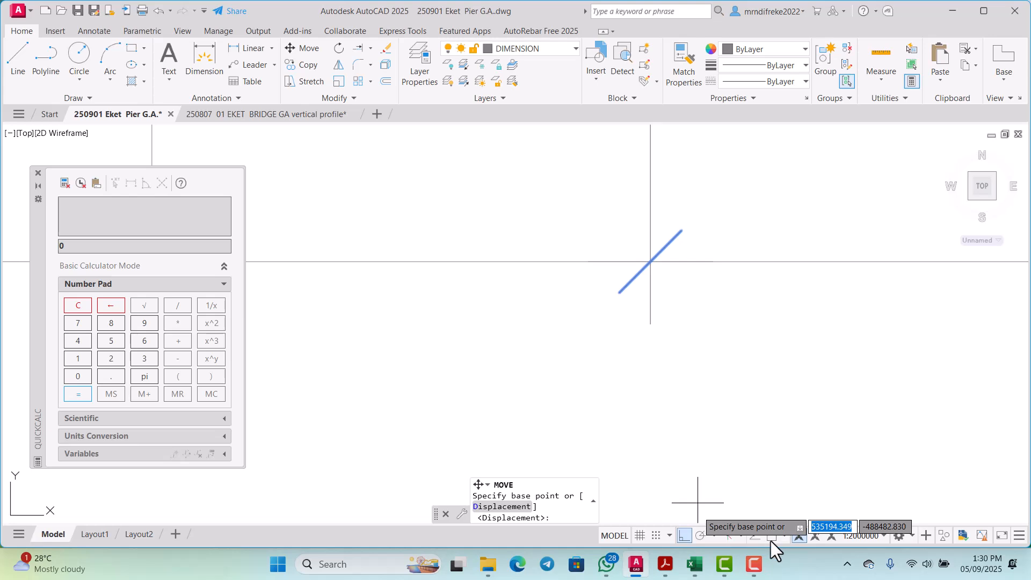
left_click(650, 261)
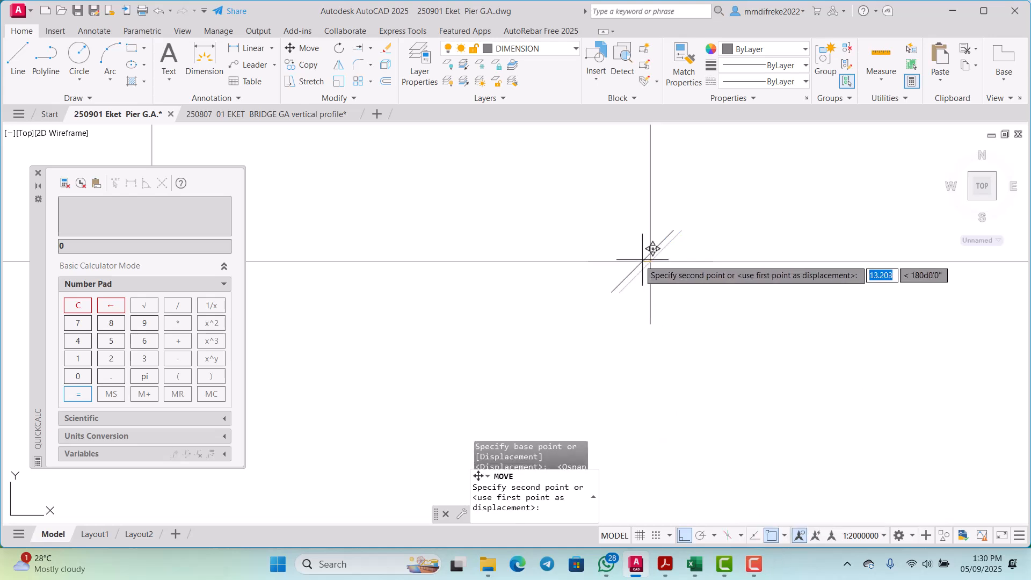
scroll(633, 260, "down", 2)
scroll(475, 264, "up", 1)
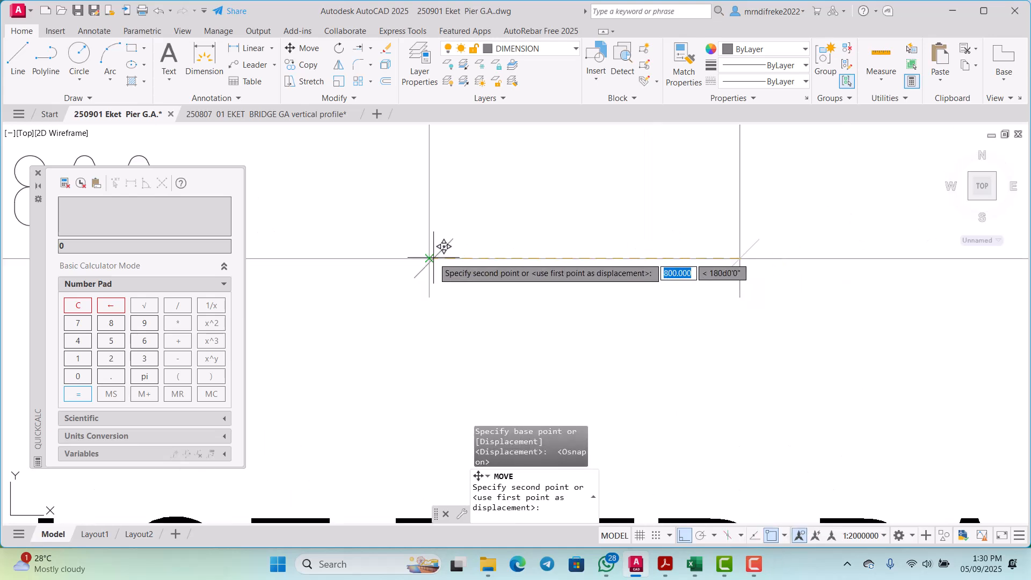
left_click(430, 258)
Step: Erase the old extension line right of the third pile and the 1800 text overlapping the fourth pile's extension line
scroll(473, 300, "up", 3)
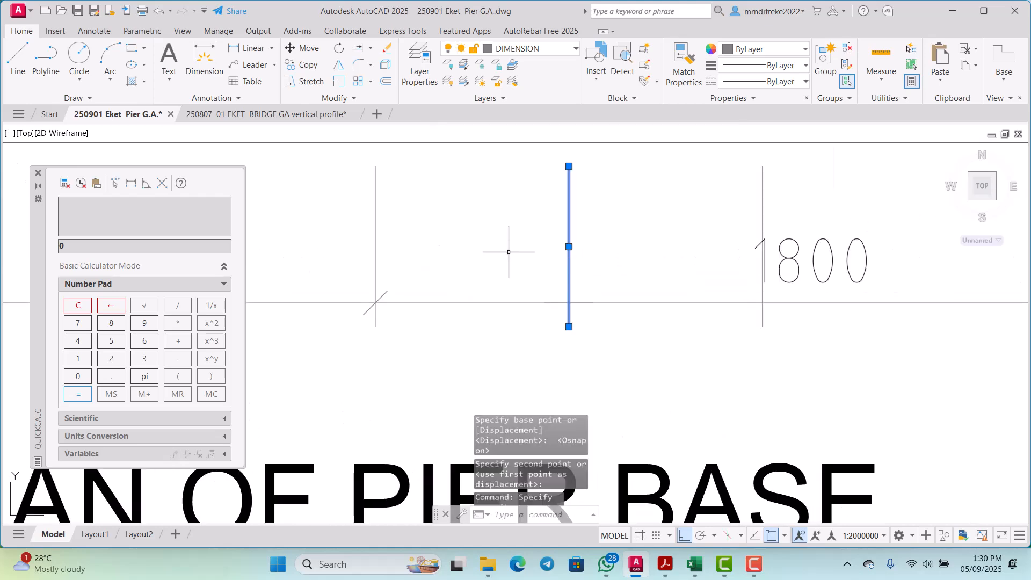
key("Delete")
scroll(542, 268, "down", 2)
scroll(672, 280, "up", 2)
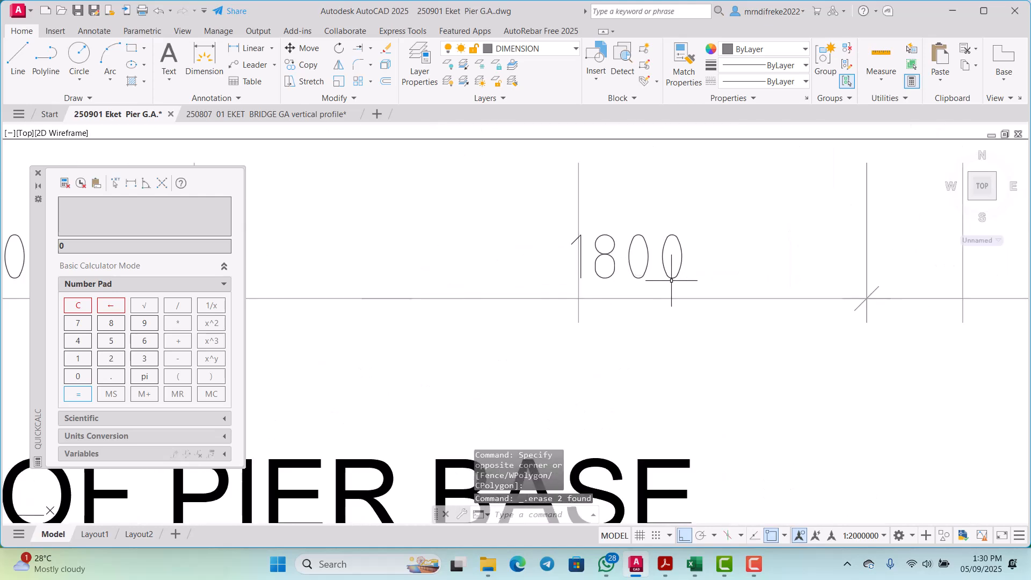
left_click(672, 280)
left_click(629, 229)
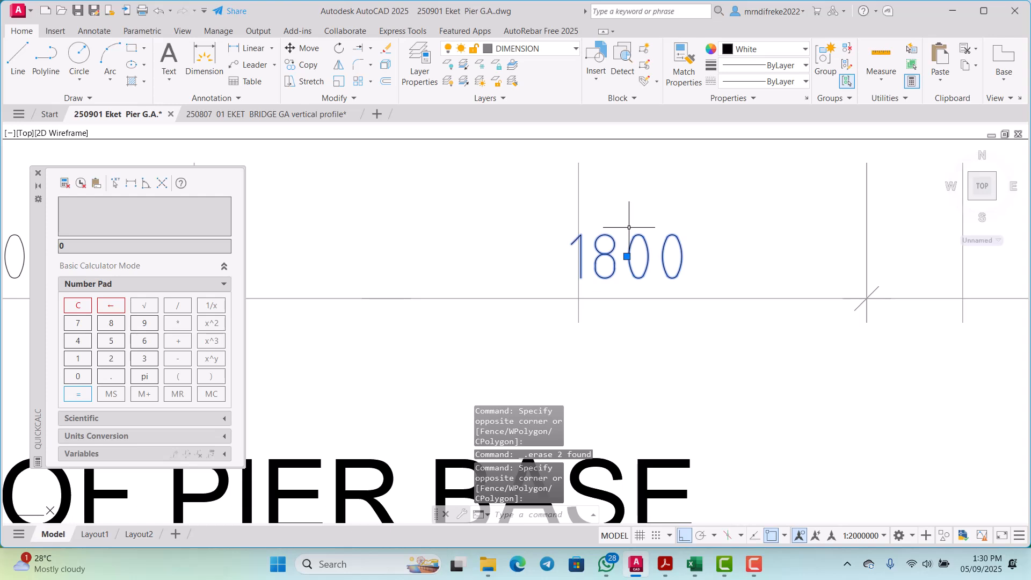
key("Delete")
Step: Move the dimension tick between the fourth and fifth piles left onto the fourth pile's extension line
scroll(651, 272, "down", 2)
scroll(783, 281, "up", 3)
left_click(795, 278)
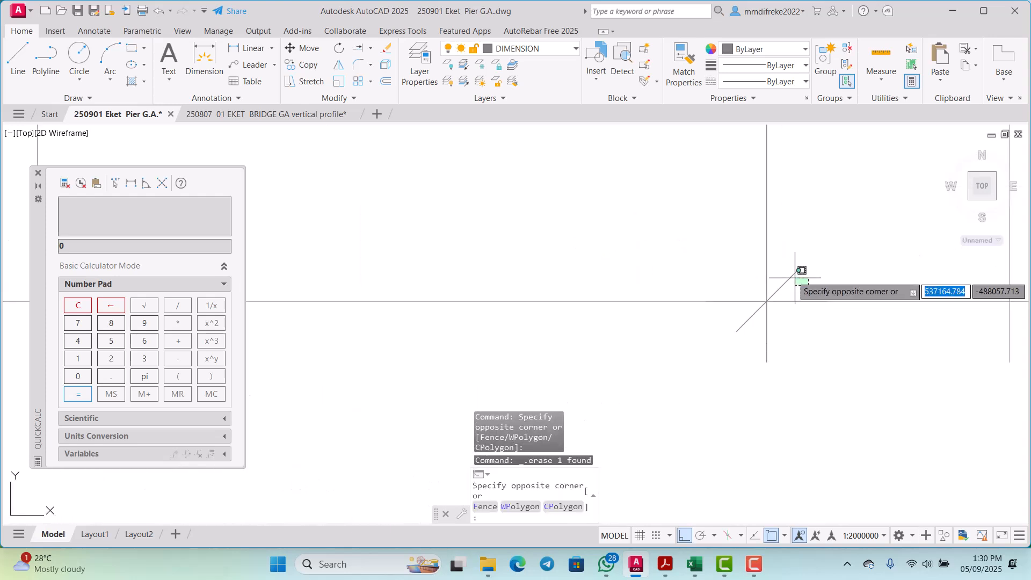
left_click(797, 248)
right_click(808, 244)
left_click(827, 339)
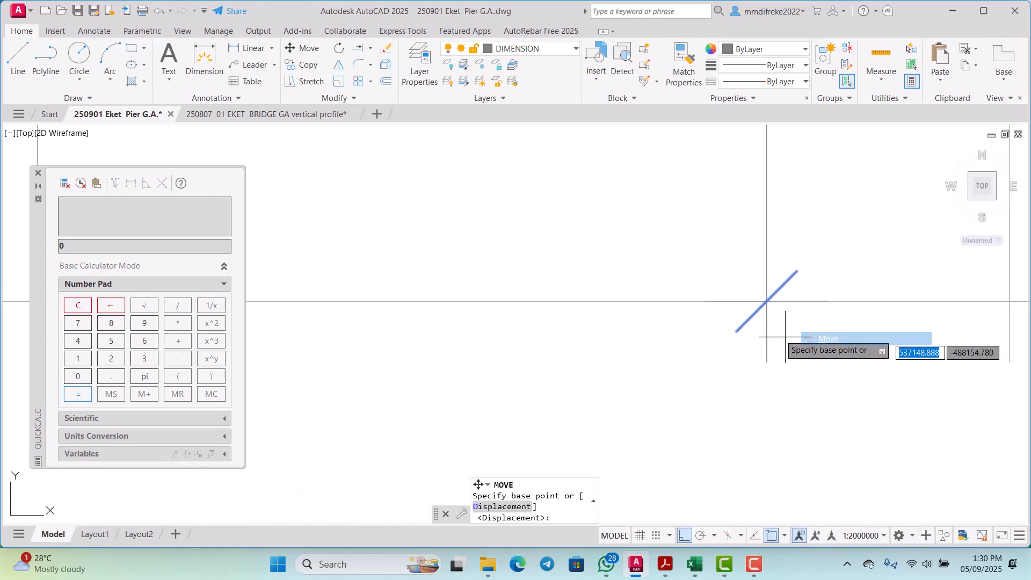
left_click(767, 302)
scroll(660, 303, "up", 5)
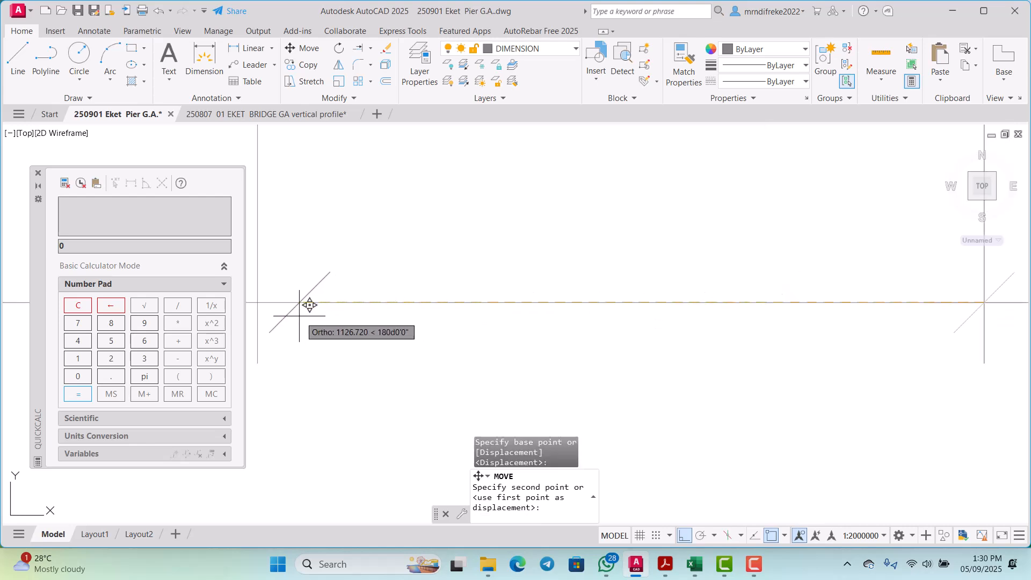
left_click(268, 297)
Step: Erase the leftover old extension line between the fourth and fifth piles
scroll(411, 322, "down", 2)
left_click(633, 292)
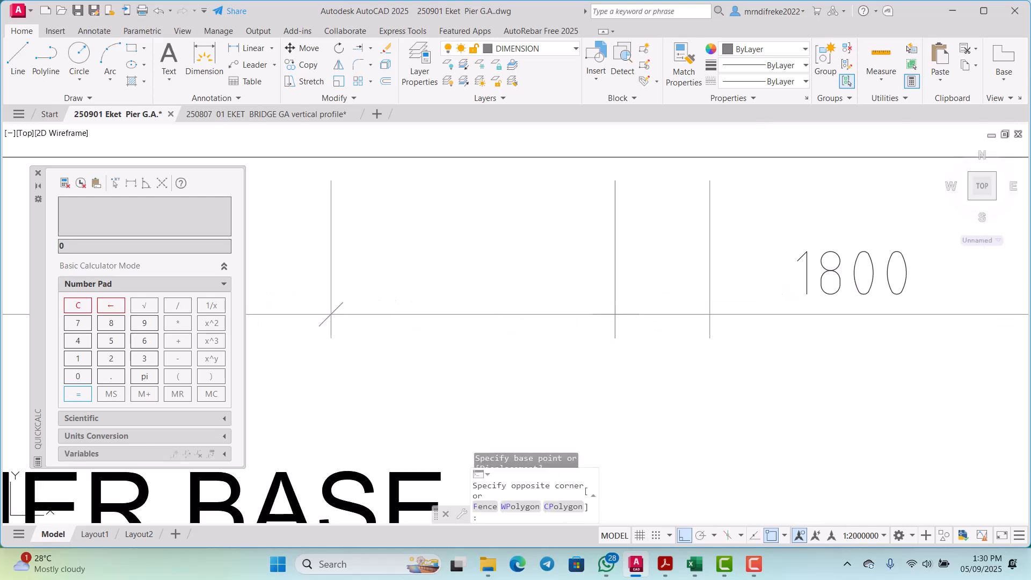
left_click(576, 265)
key("Delete")
scroll(577, 264, "down", 2)
scroll(824, 296, "up", 5)
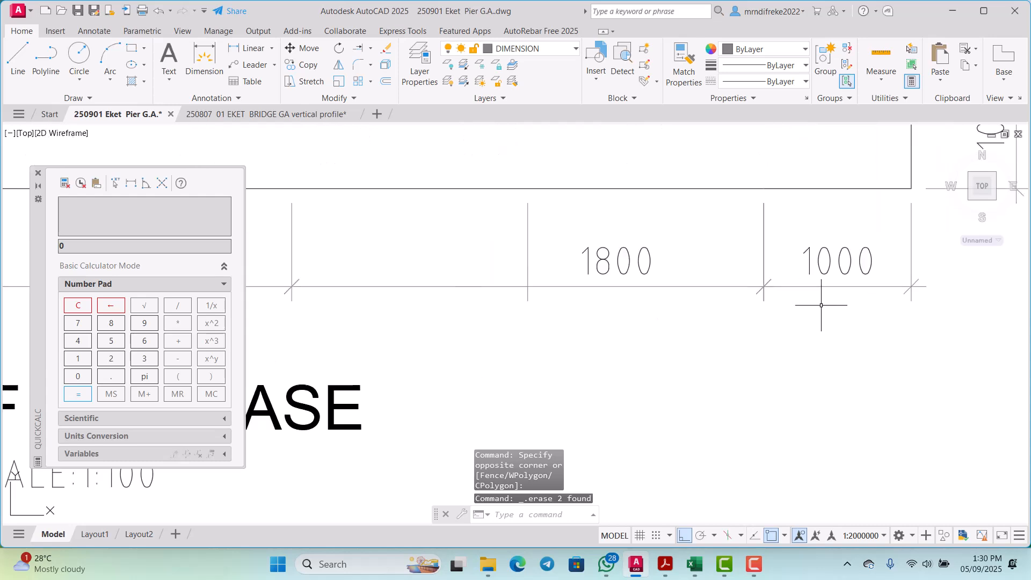
left_click(841, 301)
left_click(817, 265)
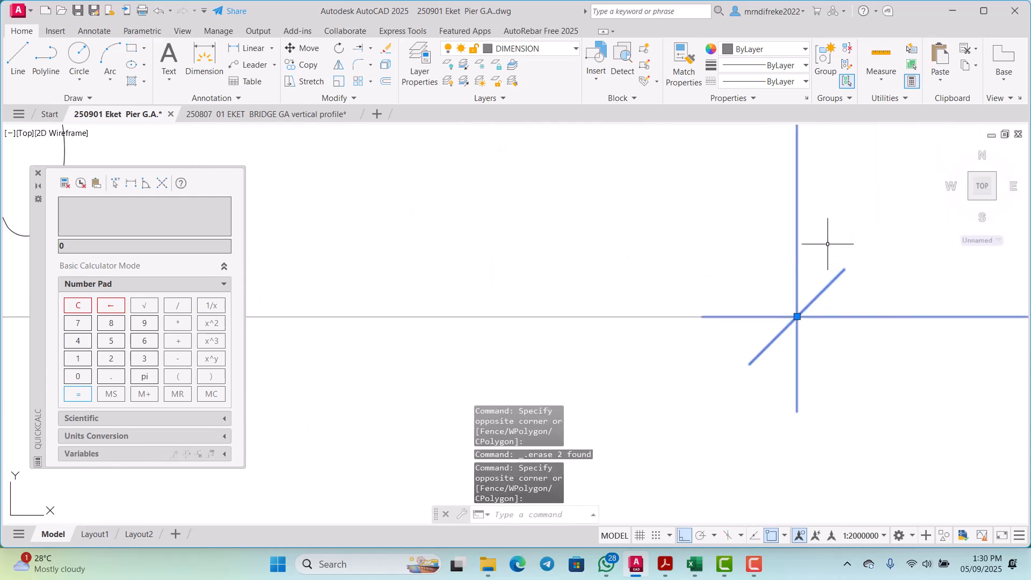
right_click(826, 243)
left_click(782, 285)
key("Escape")
scroll(768, 279, "down", 4)
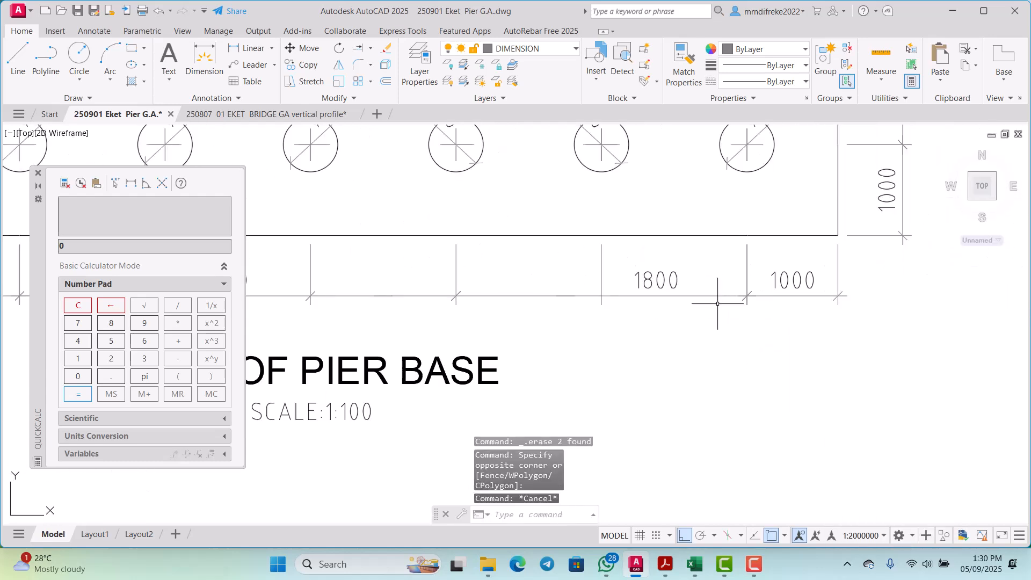
Step: Copy the fourth pile's dimension tick 1600 to the right onto the fifth pile's extension line
scroll(472, 300, "up", 5)
left_click(421, 254)
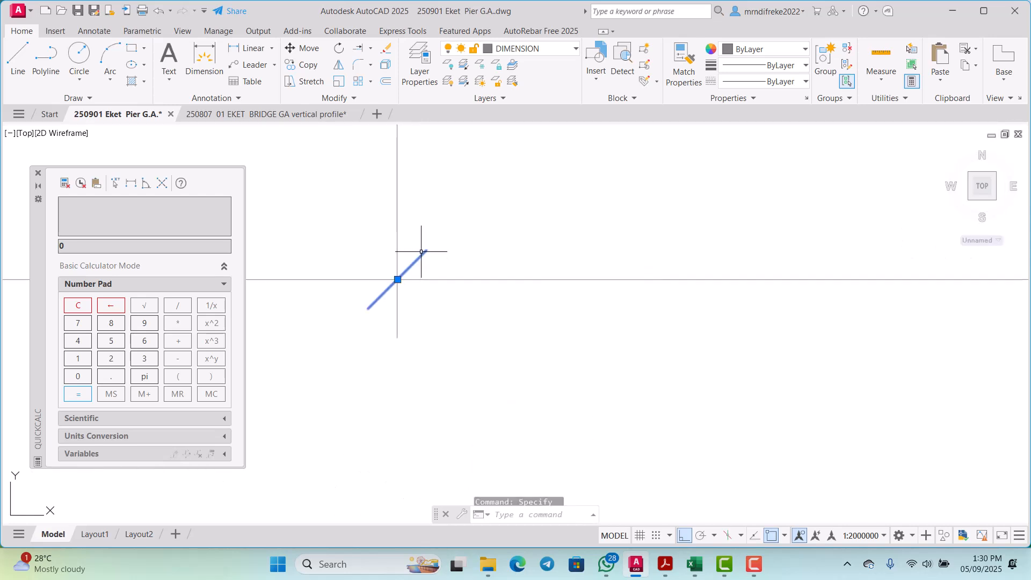
right_click(469, 242)
left_click(493, 349)
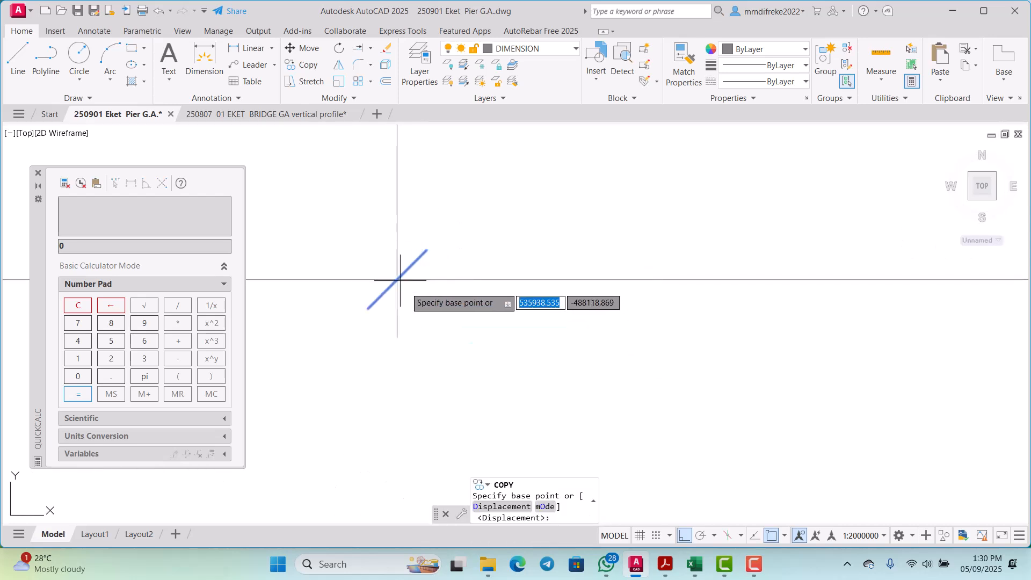
left_click(398, 280)
scroll(411, 290, "down", 2)
scroll(758, 281, "up", 1)
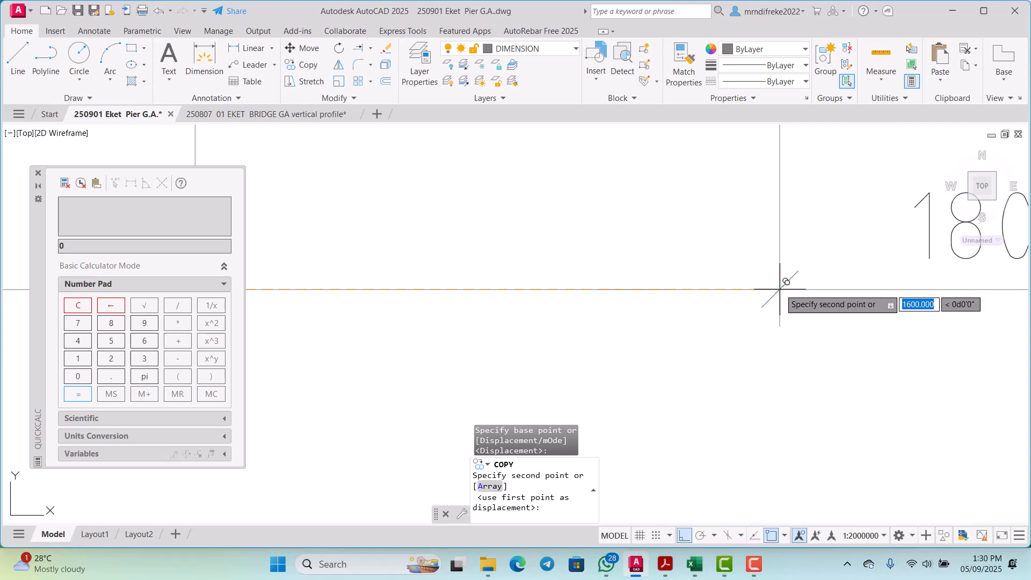
left_click(780, 290)
key("Escape")
Step: Change the spacing text between the first and second piles to 1600
scroll(737, 294, "down", 4)
scroll(274, 265, "up", 3)
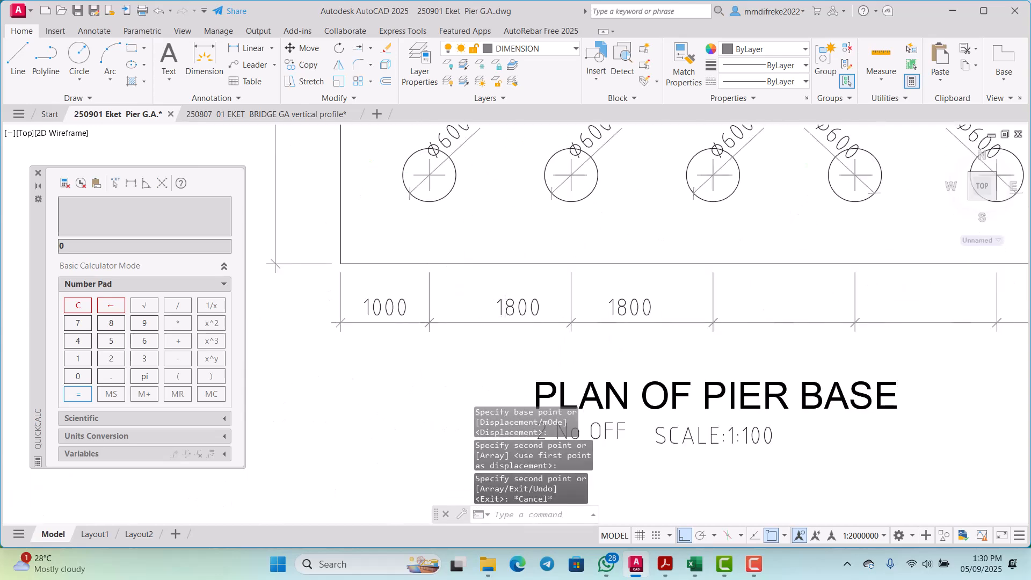
scroll(523, 299, "up", 2)
left_click(523, 298)
left_click(525, 299)
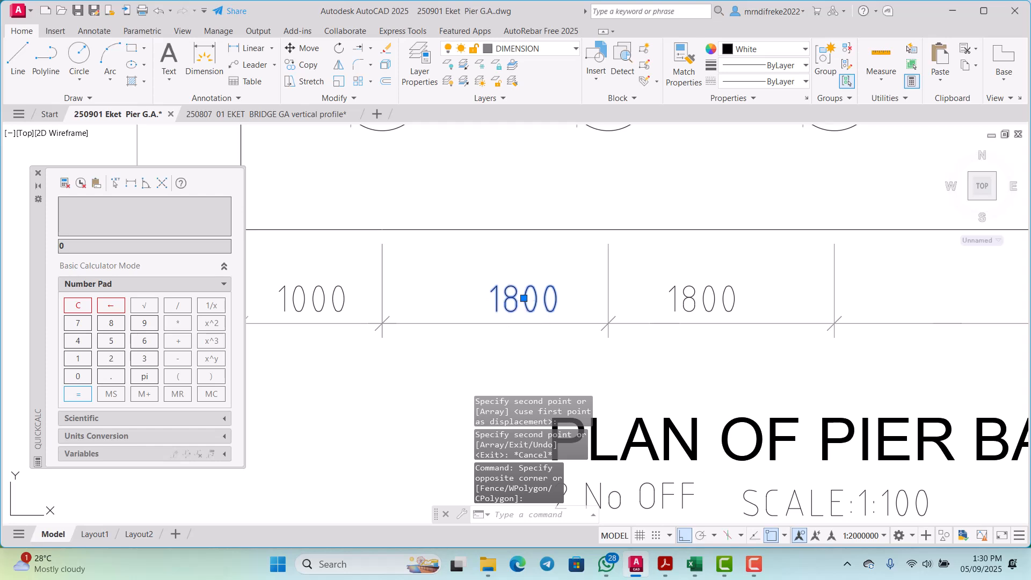
scroll(519, 306, "up", 2)
double_click(518, 307)
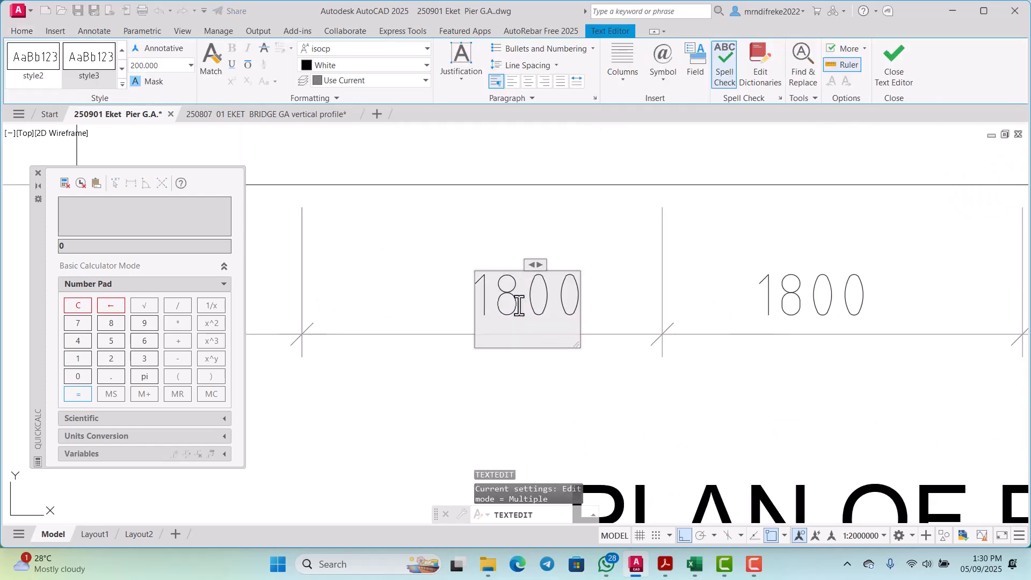
type("6")
scroll(519, 308, "down", 4)
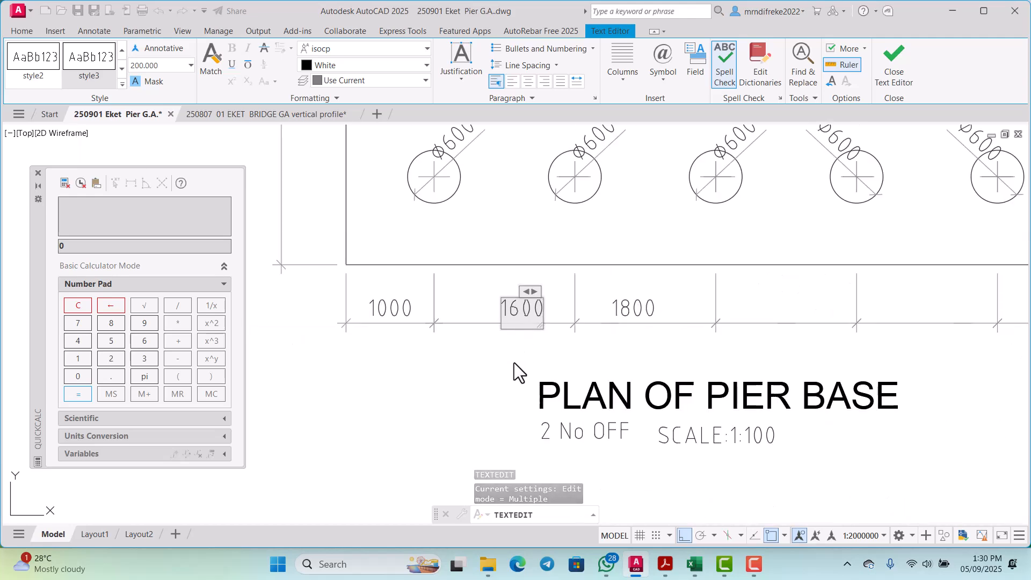
left_click(516, 362)
Step: End the text editing and erase the 1800 text between the second and third piles
key("Escape")
scroll(667, 313, "up", 2)
left_click(667, 312)
left_click(606, 301)
key("Delete")
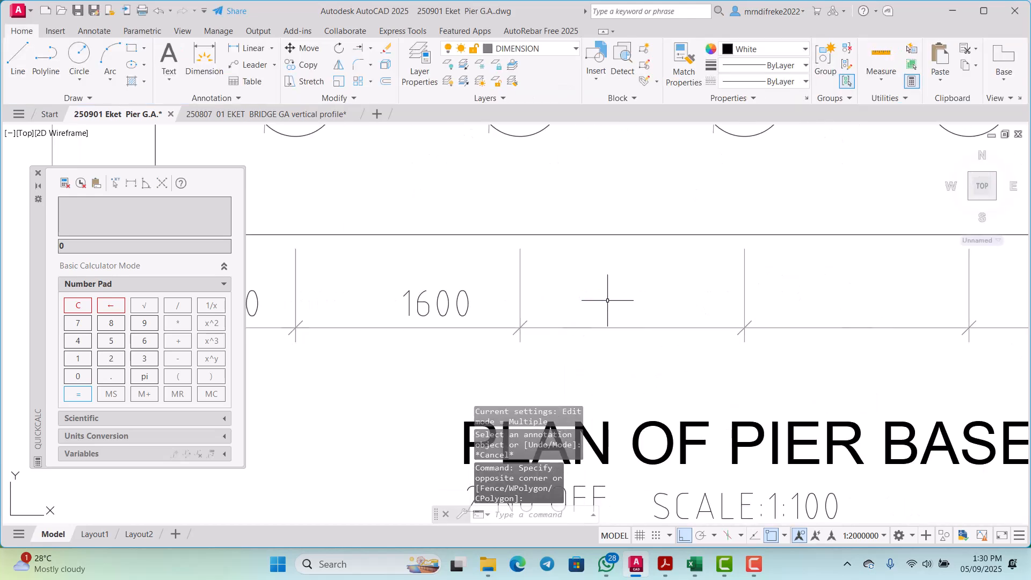
Step: Copy the 1600 spacing text from between the first and second piles into each of the remaining four pile gaps
scroll(476, 301, "up", 3)
left_click(483, 300)
left_click(445, 279)
scroll(445, 279, "down", 2)
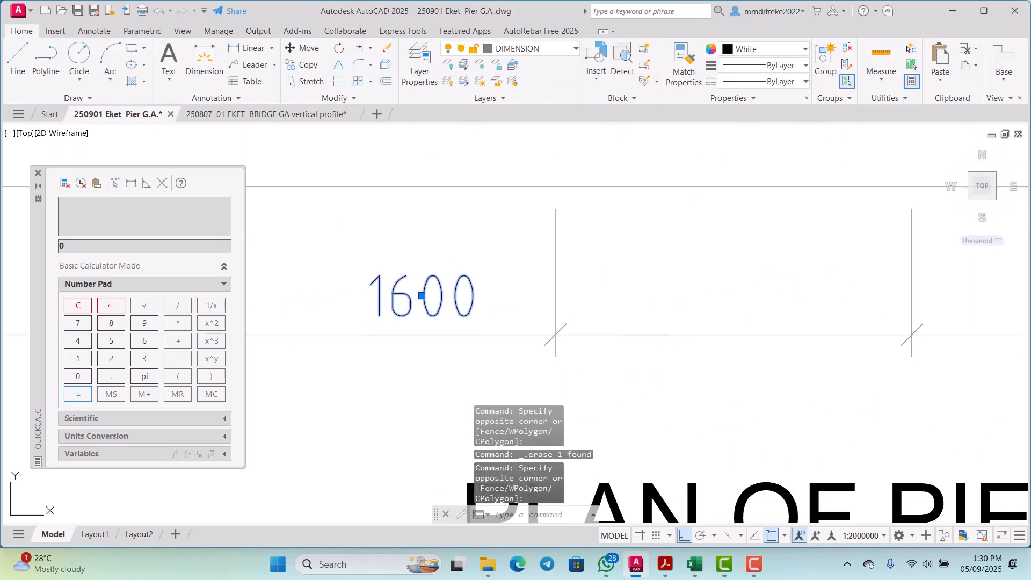
right_click(460, 301)
left_click(496, 334)
left_click(664, 334)
scroll(506, 332, "down", 4)
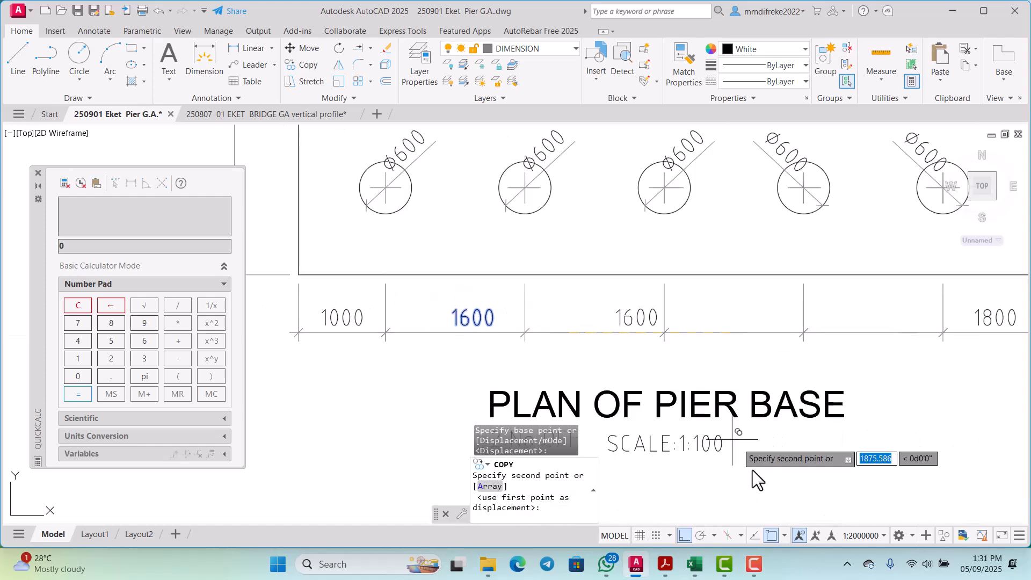
left_click(771, 534)
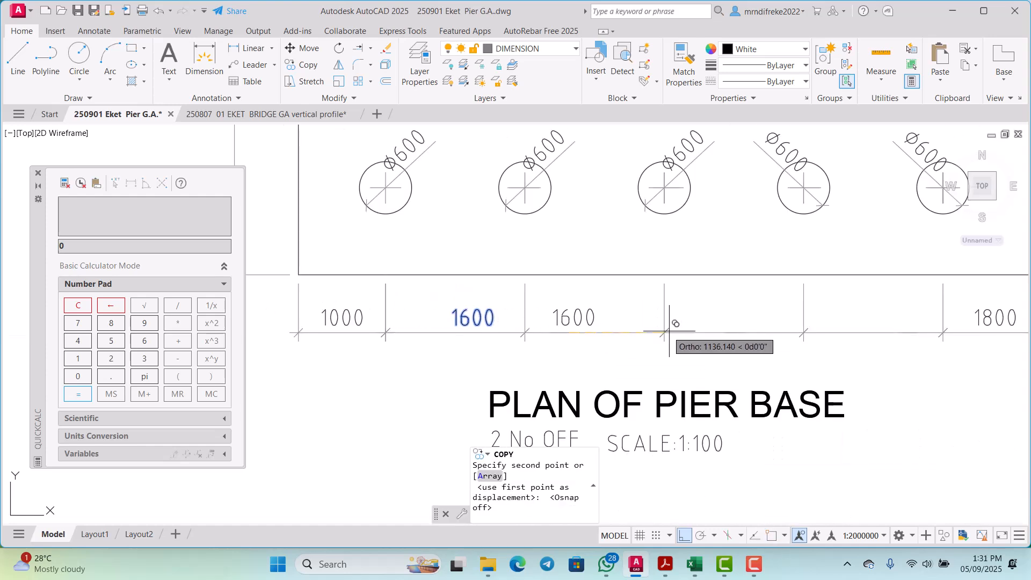
left_click(689, 334)
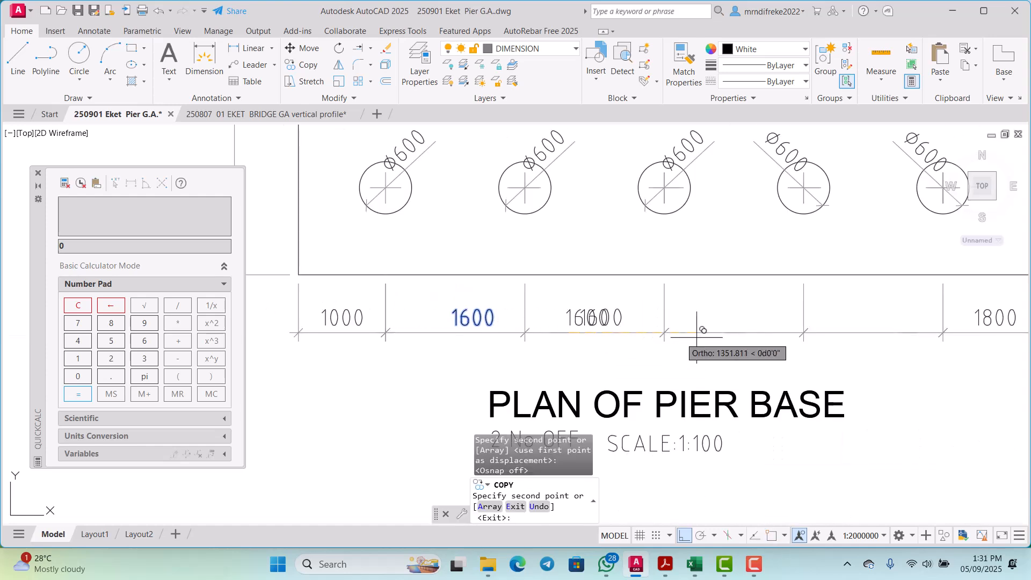
left_click(815, 337)
scroll(815, 338, "down", 3)
scroll(715, 349, "up", 3)
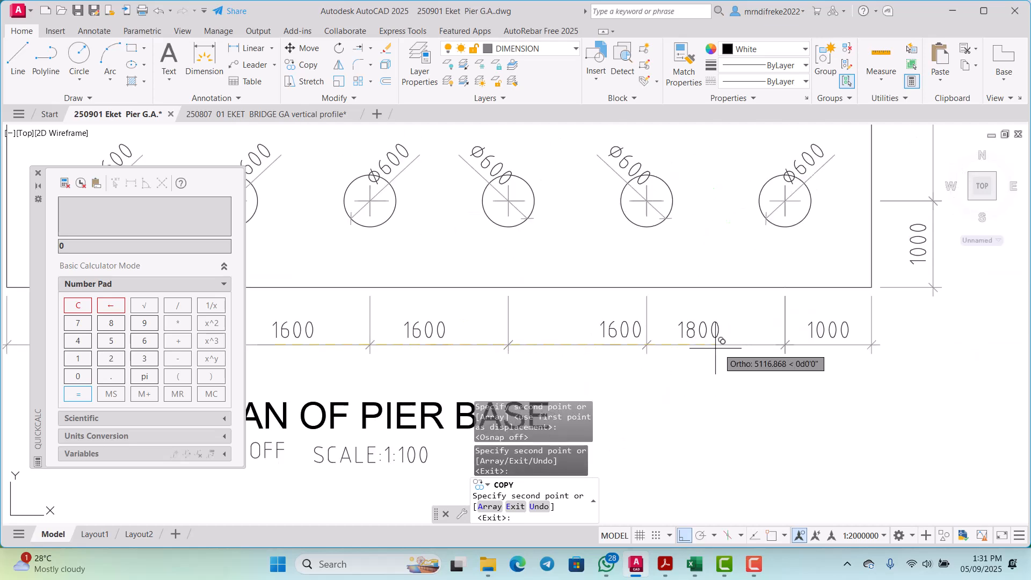
left_click(678, 336)
scroll(677, 328, "up", 5)
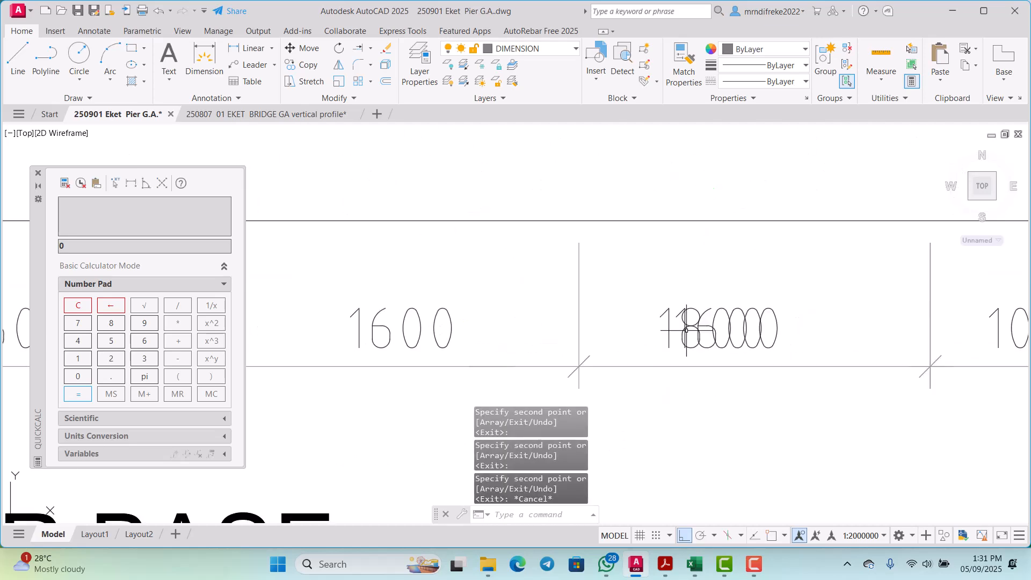
Step: Erase the old 1800 text between the fifth and sixth piles
key("Escape")
key("Delete")
scroll(652, 333, "down", 6)
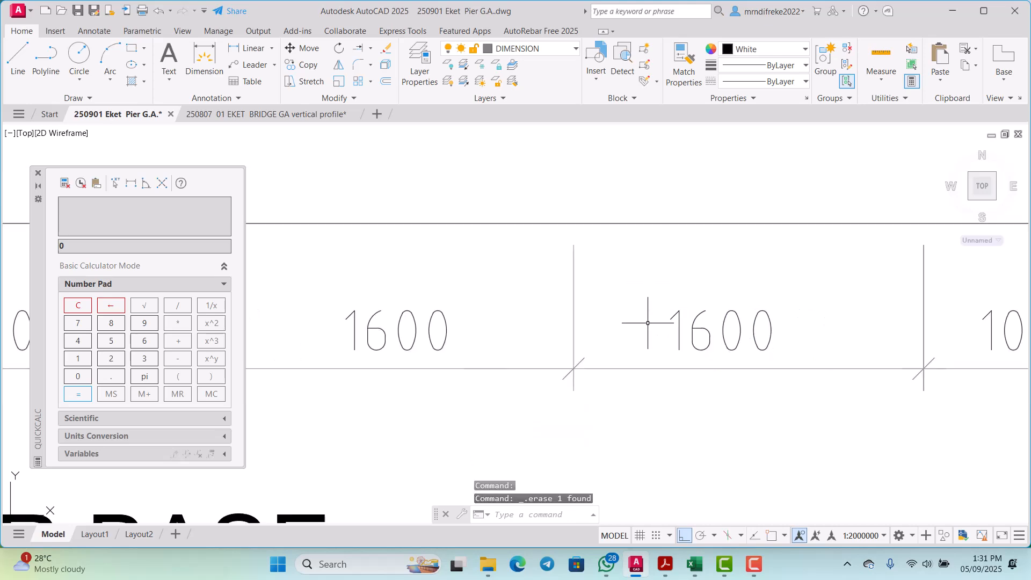
Step: Compare the pile layout and spacing dimensions in the pier base plan with those in the pier elevation
scroll(487, 367, "up", 2)
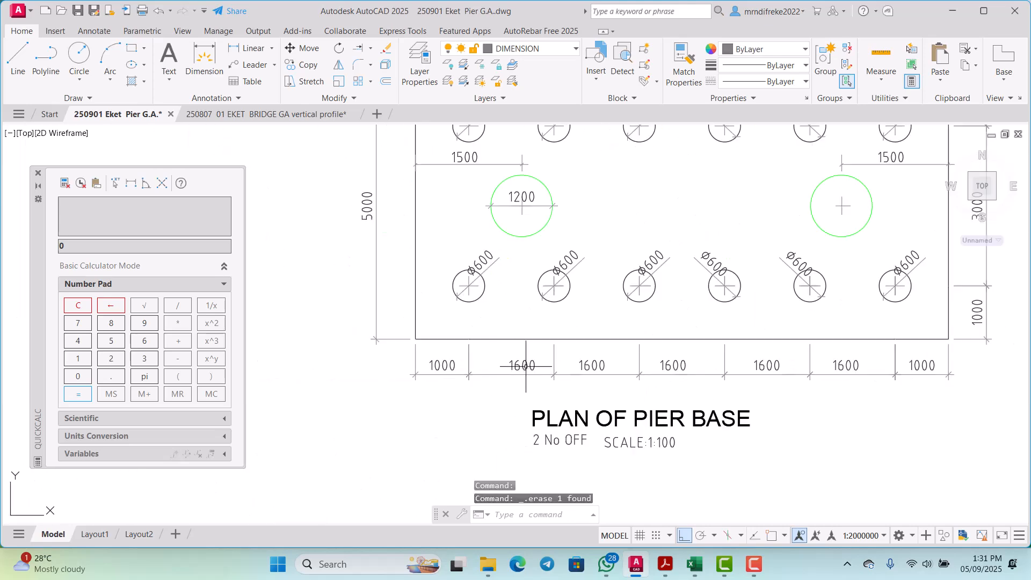
scroll(707, 368, "down", 7)
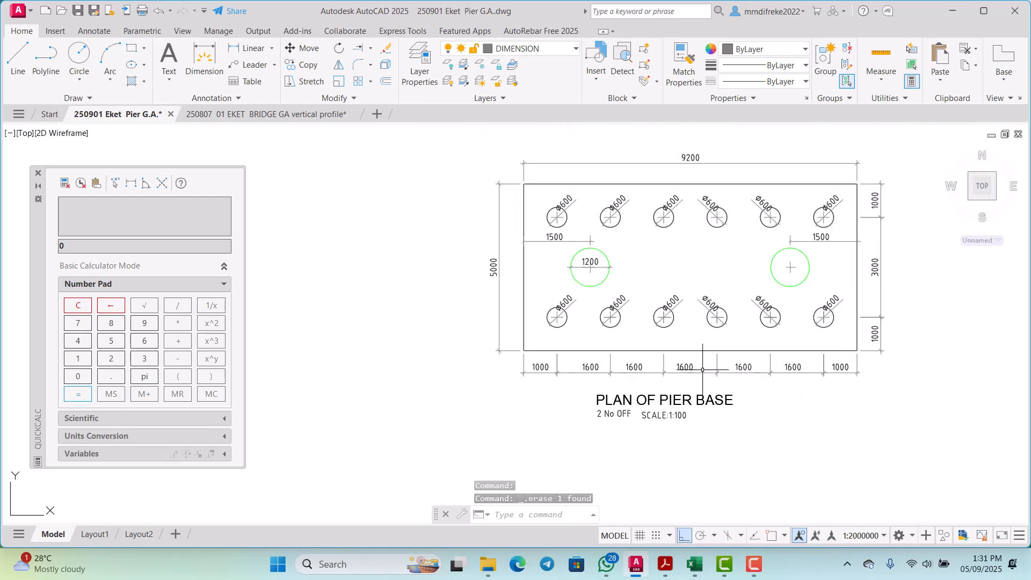
middle_click_drag(662, 239, 653, 329)
scroll(652, 329, "up", 6)
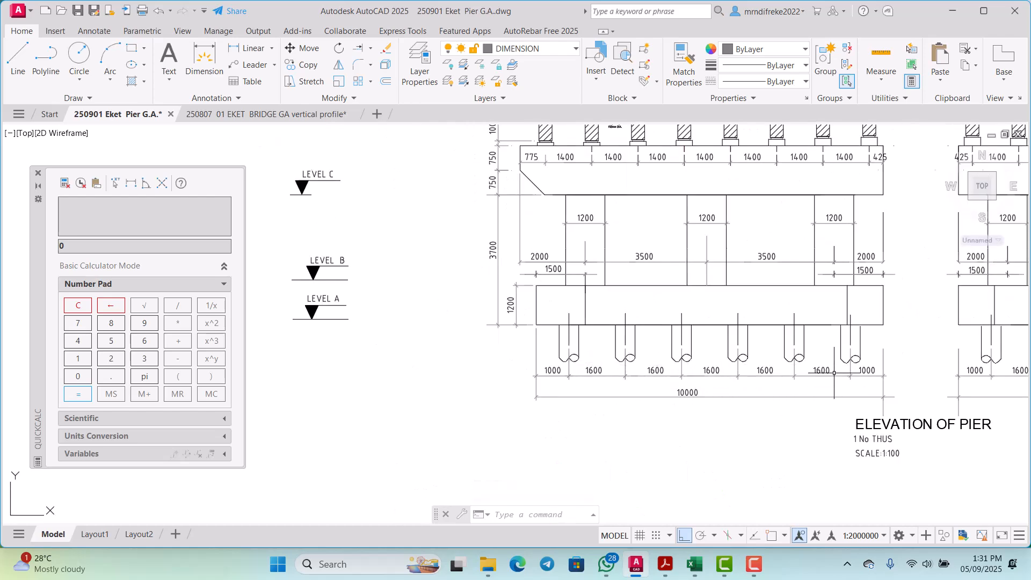
scroll(733, 337, "down", 5)
scroll(715, 367, "up", 8)
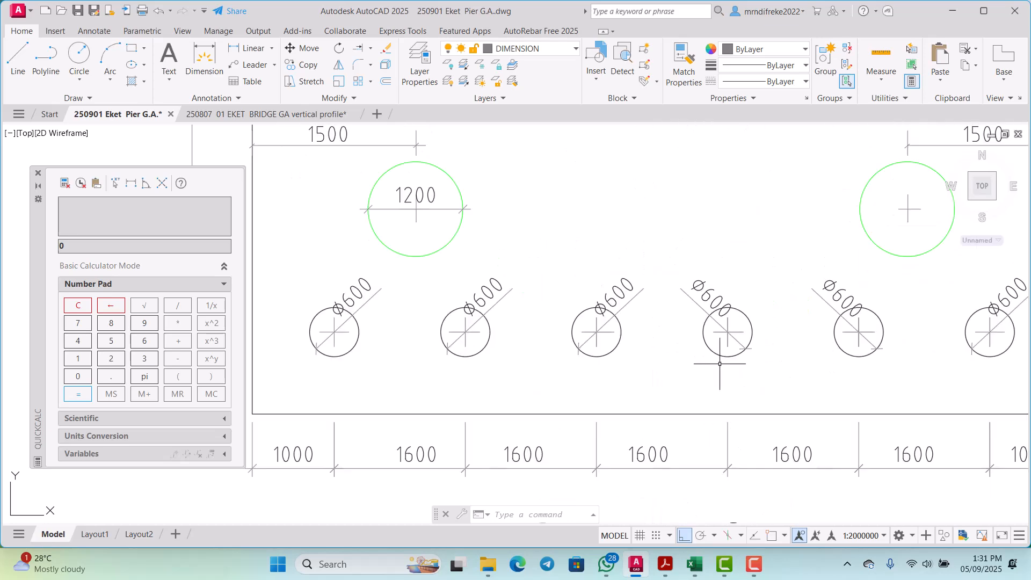
scroll(719, 364, "down", 5)
scroll(764, 355, "up", 3)
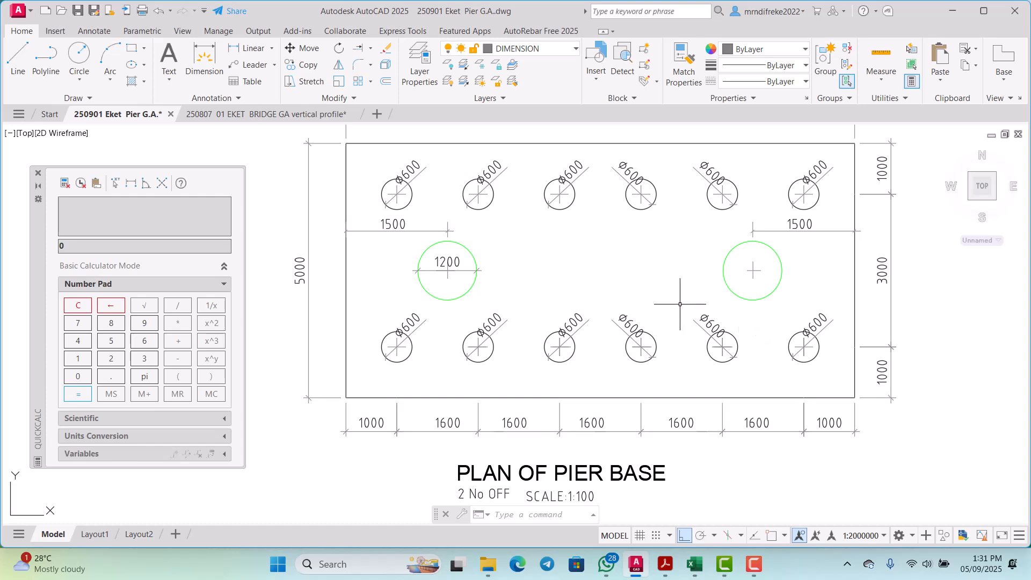
scroll(680, 304, "down", 2)
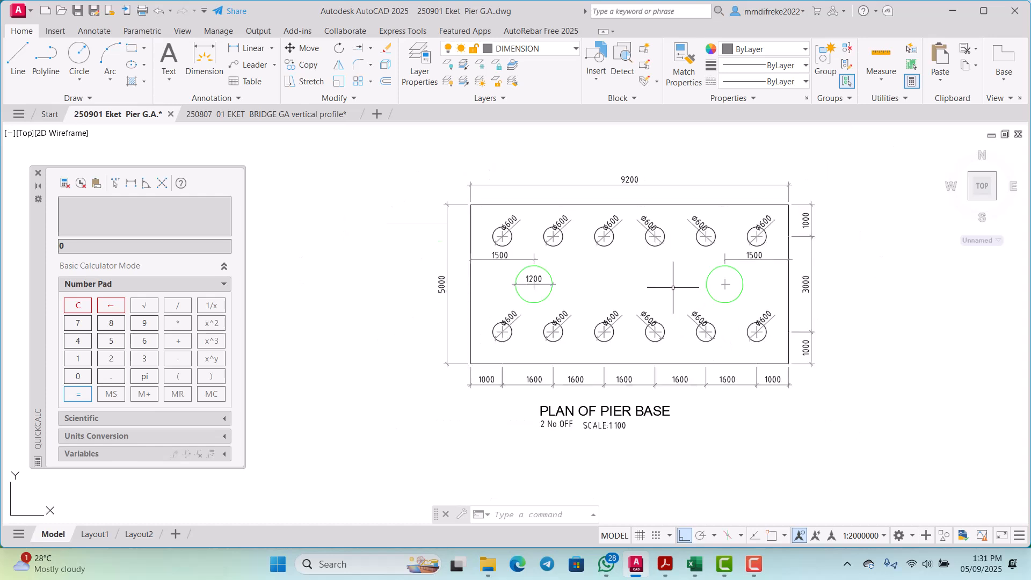
scroll(673, 287, "up", 4)
scroll(688, 301, "down", 3)
scroll(732, 336, "up", 4)
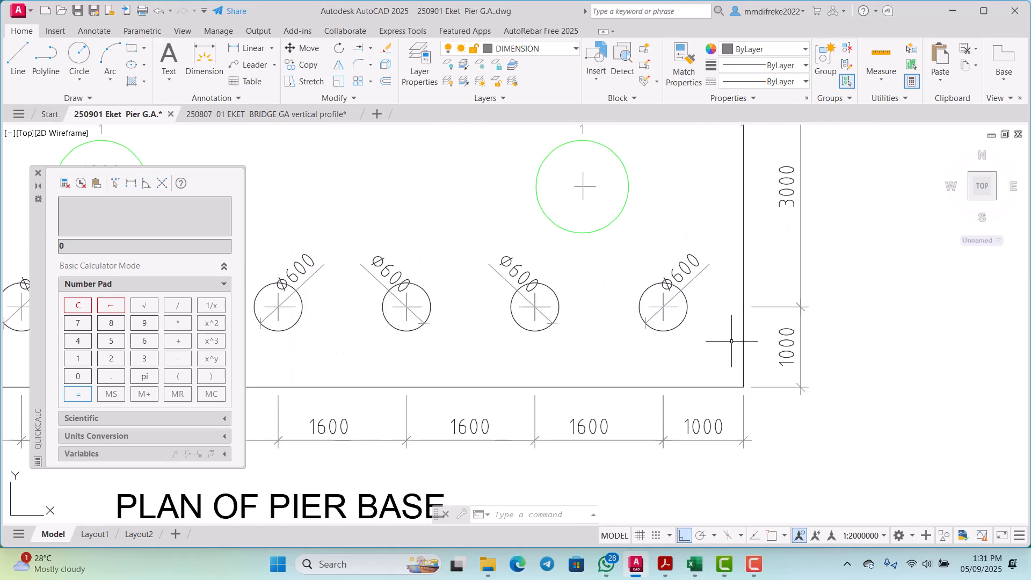
Step: With object snap on, measure the horizontal distance from the sixth lower pile's centre to the base's right edge using a linear dimension
scroll(707, 348, "down", 2)
scroll(706, 348, "up", 5)
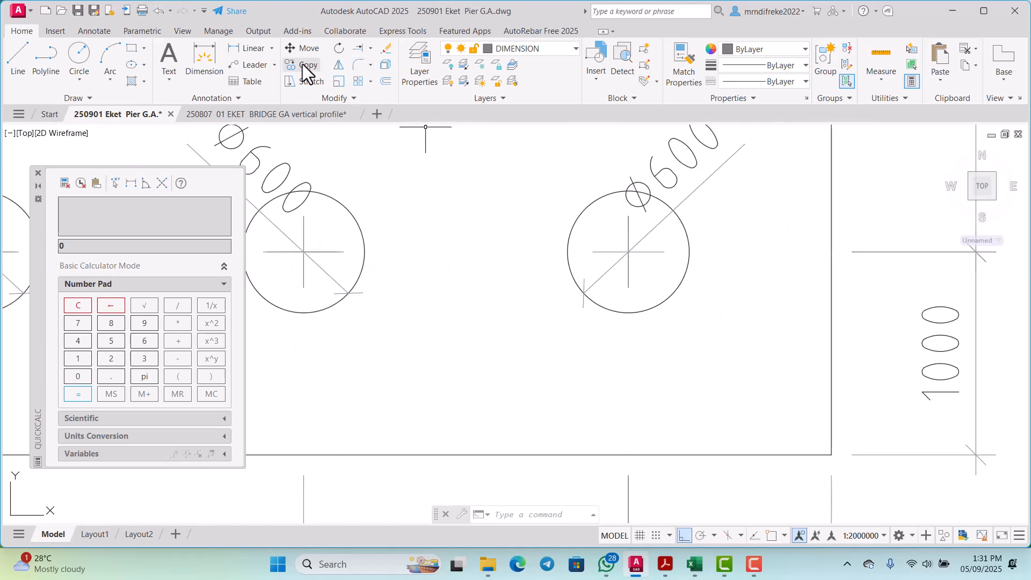
left_click(260, 50)
scroll(656, 263, "up", 7)
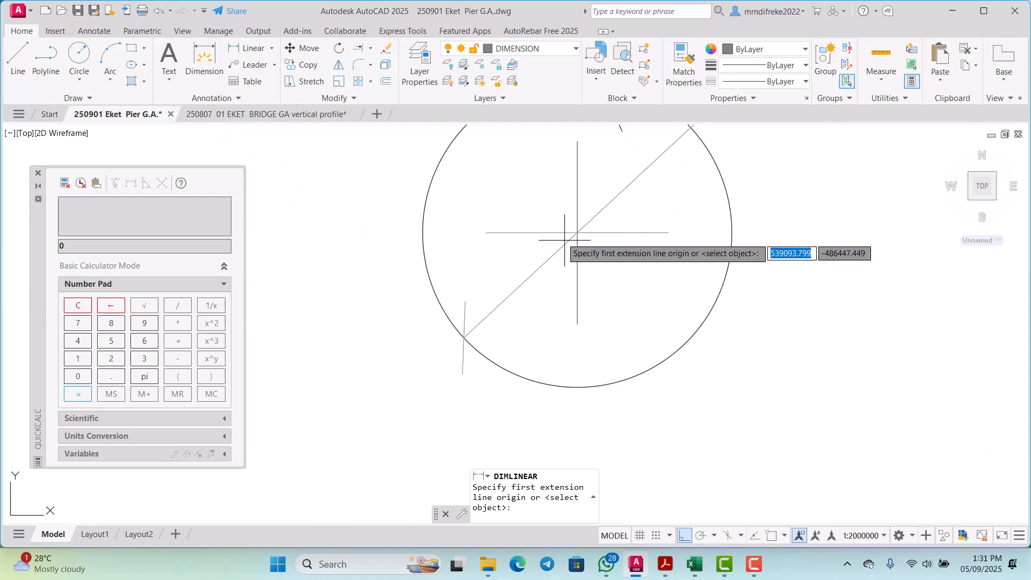
left_click(771, 536)
left_click(590, 227)
scroll(590, 235, "down", 3)
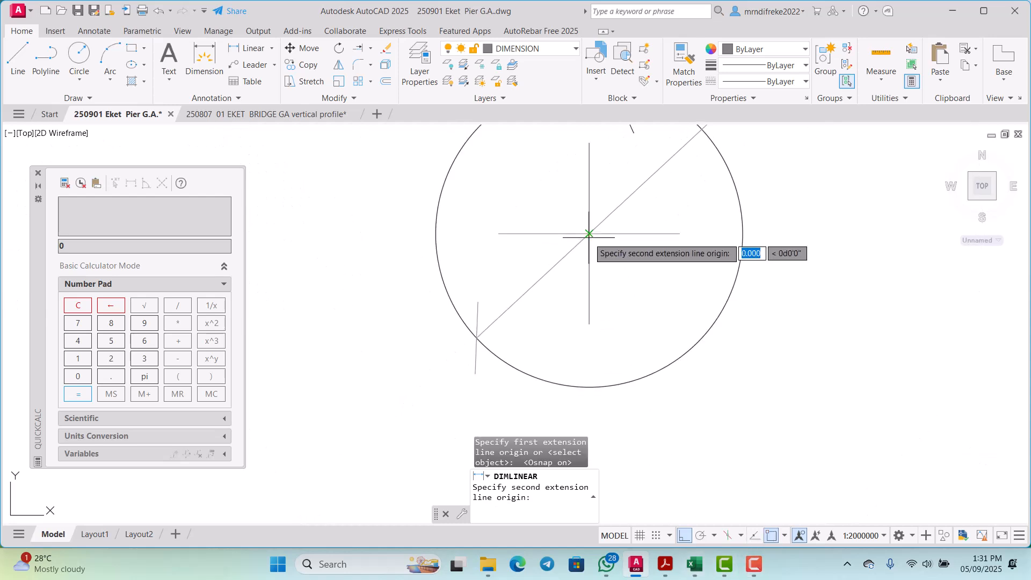
scroll(607, 237, "down", 6)
scroll(723, 365, "up", 2)
left_click(745, 359)
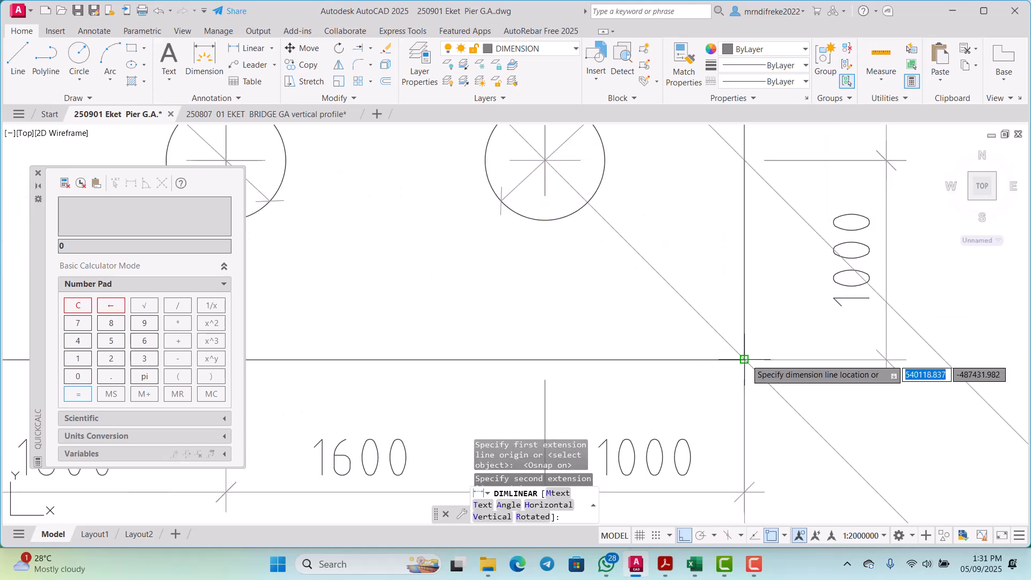
scroll(741, 356, "down", 10)
scroll(733, 301, "down", 4)
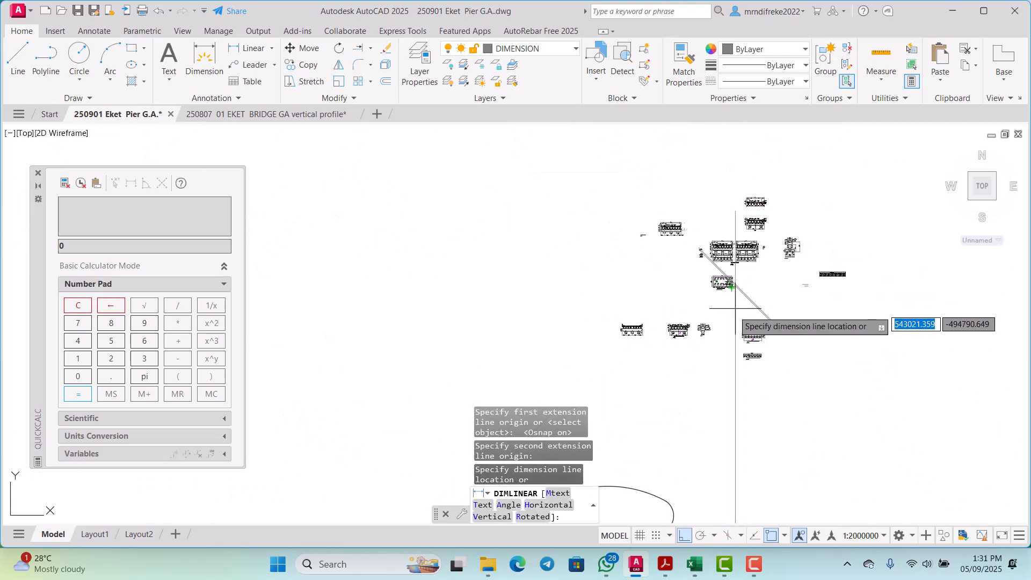
scroll(733, 303, "up", 2)
scroll(730, 304, "down", 8)
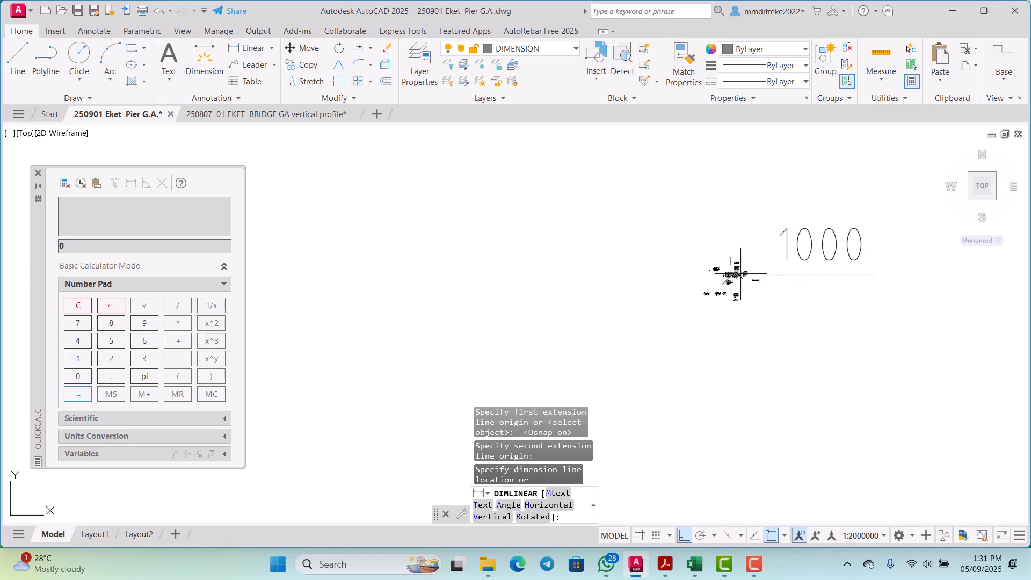
scroll(703, 280, "up", 4)
key("Escape")
scroll(676, 290, "up", 10)
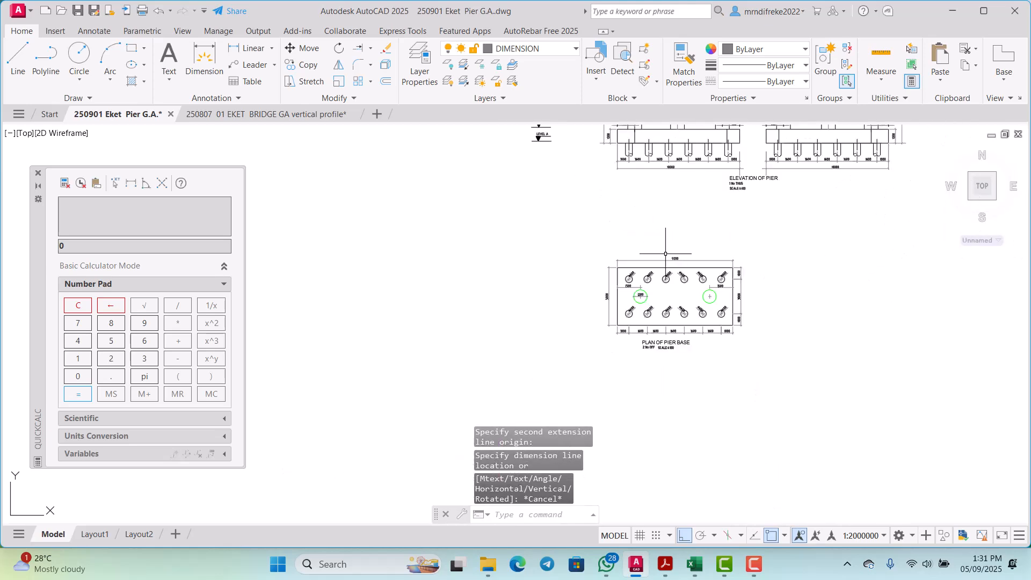
Step: Examine the left column's offset from the base edge in the pier base plan and in the pier elevation
scroll(542, 284, "down", 4)
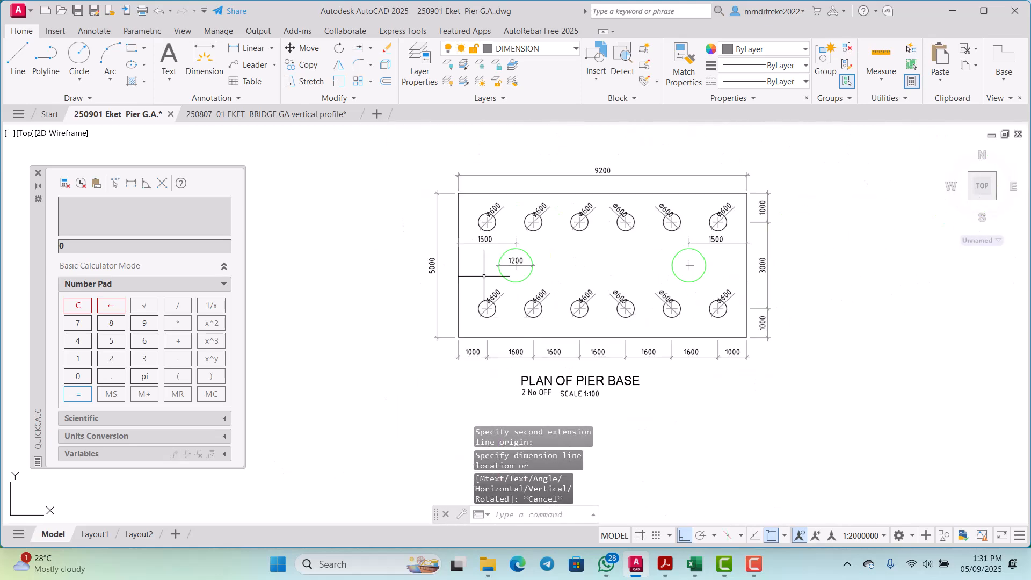
scroll(476, 301, "up", 3)
scroll(473, 290, "down", 3)
scroll(508, 320, "up", 5)
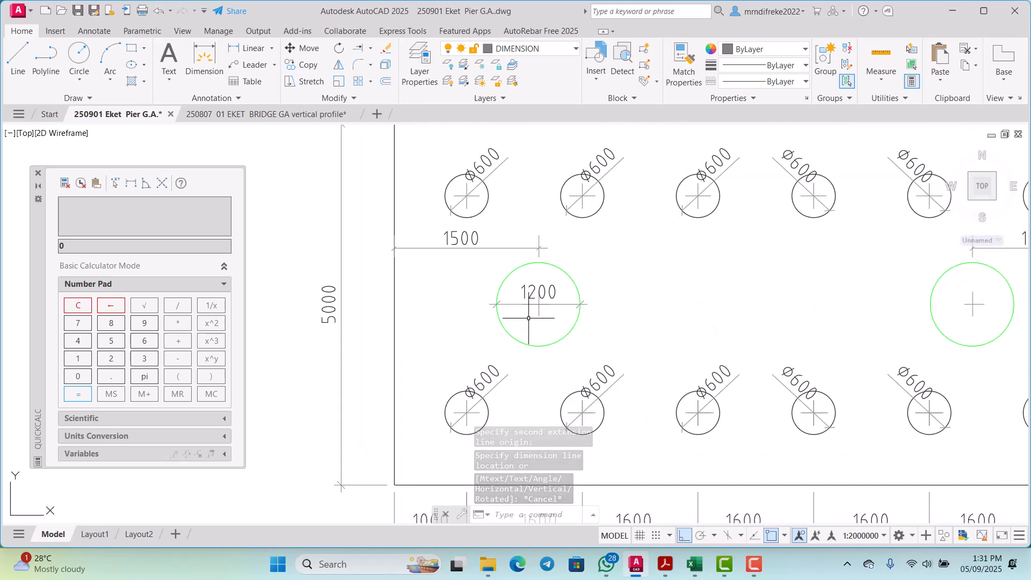
scroll(546, 306, "down", 5)
scroll(570, 322, "down", 5)
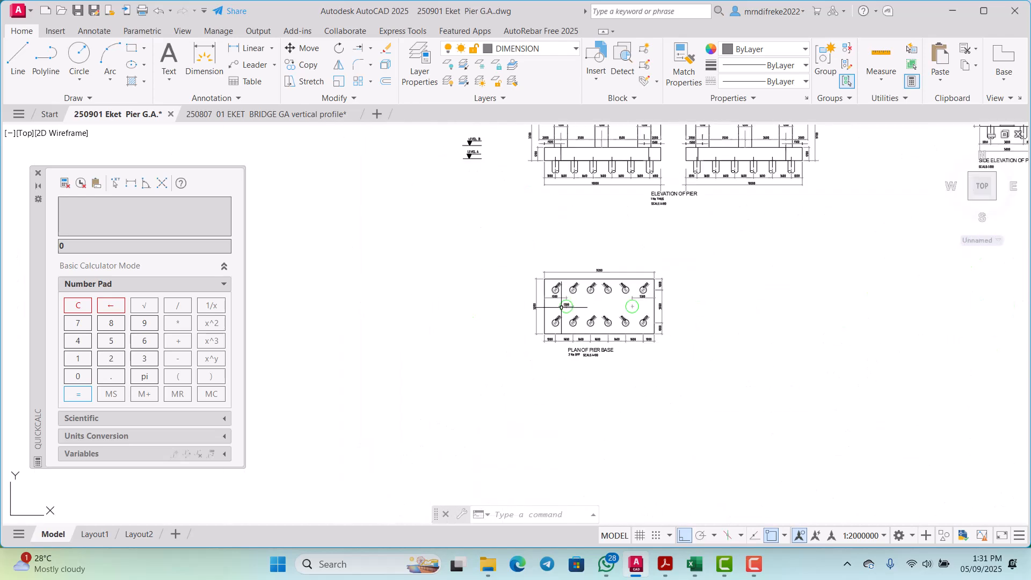
scroll(625, 260, "up", 8)
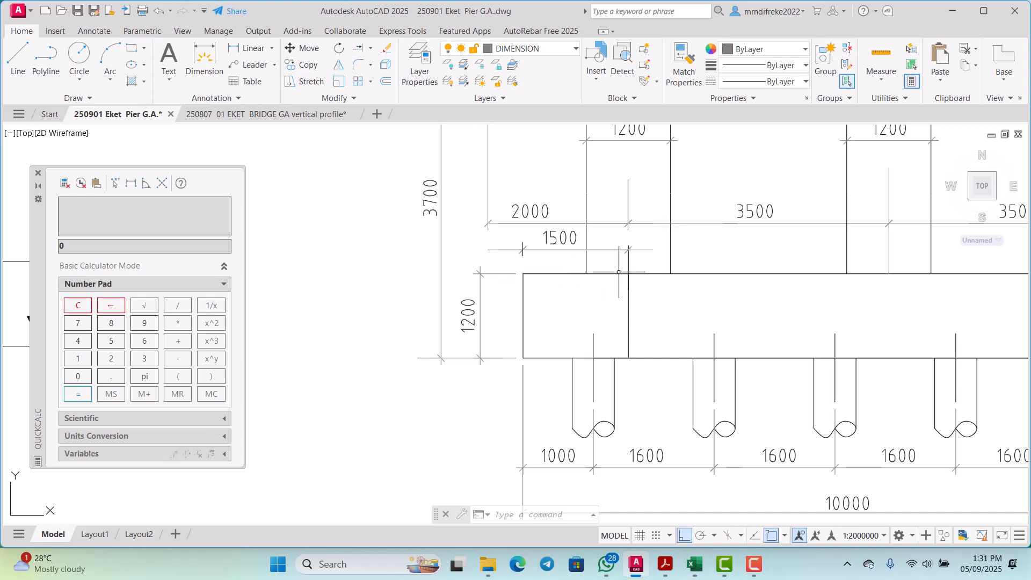
scroll(621, 271, "down", 3)
scroll(618, 276, "up", 3)
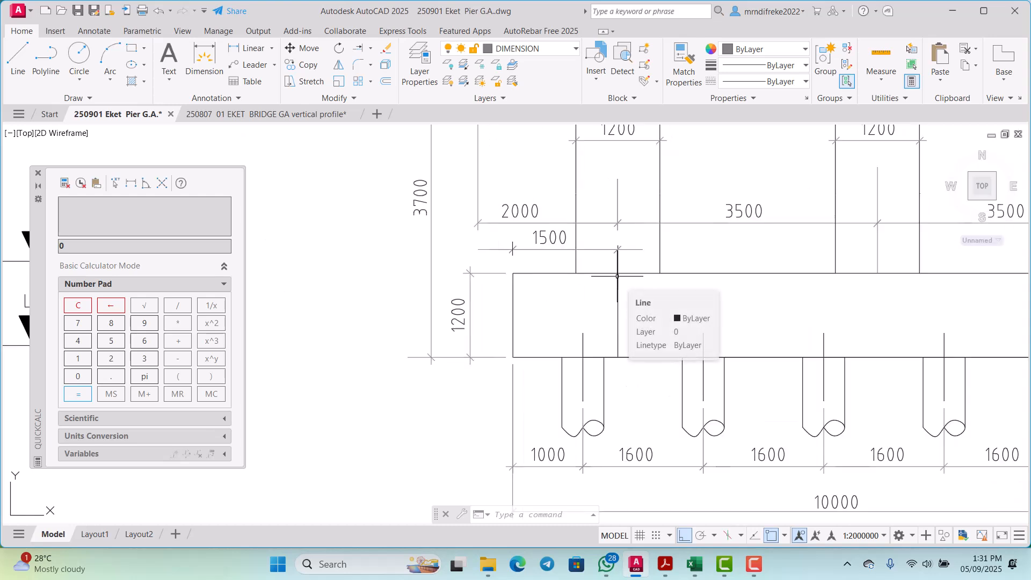
scroll(619, 280, "down", 5)
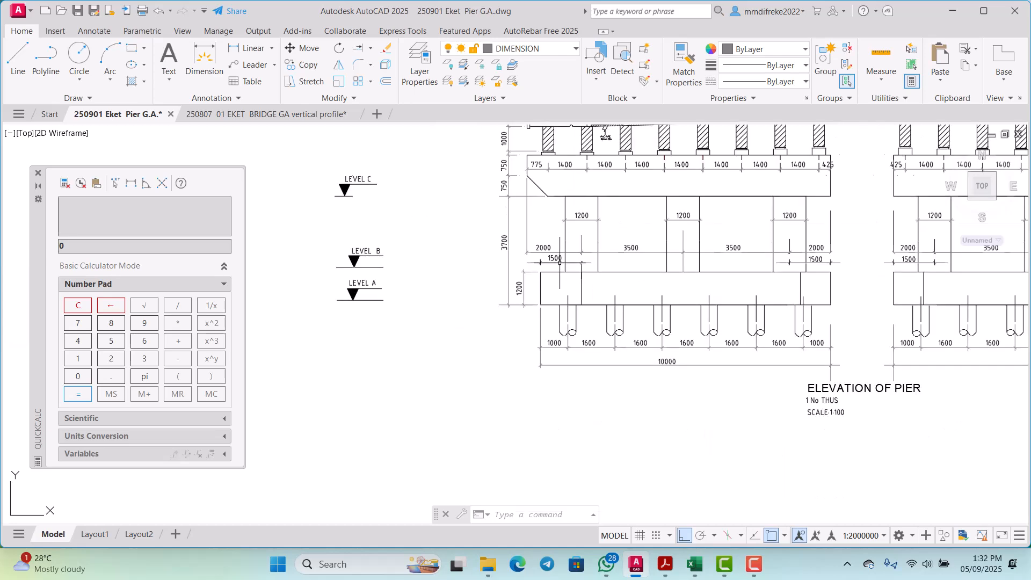
scroll(502, 220, "up", 6)
scroll(500, 218, "up", 7)
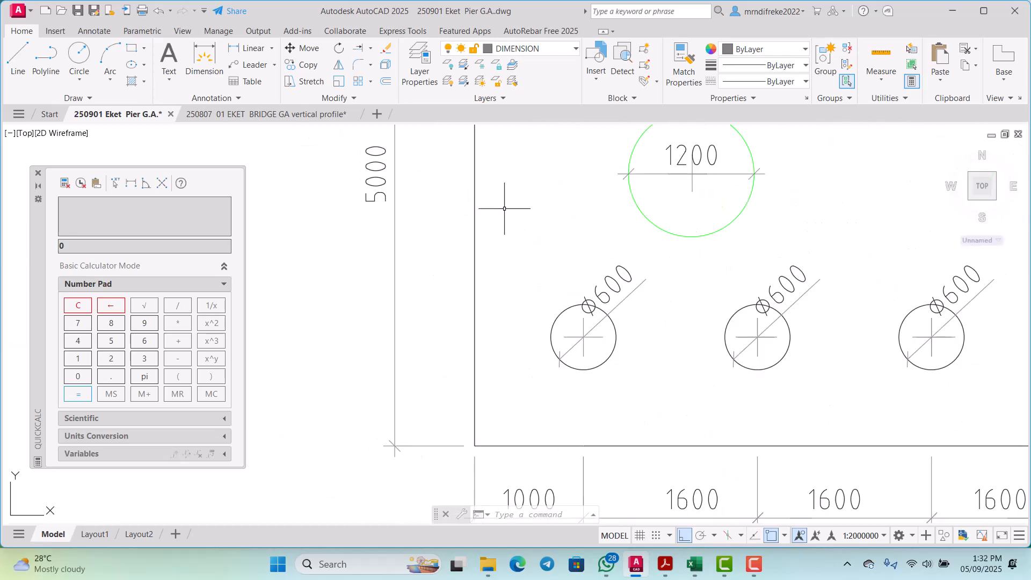
scroll(516, 212, "down", 3)
Step: Measure from the base's lower-left corner to the left column's centre in the plan using a linear dimension
scroll(530, 214, "up", 2)
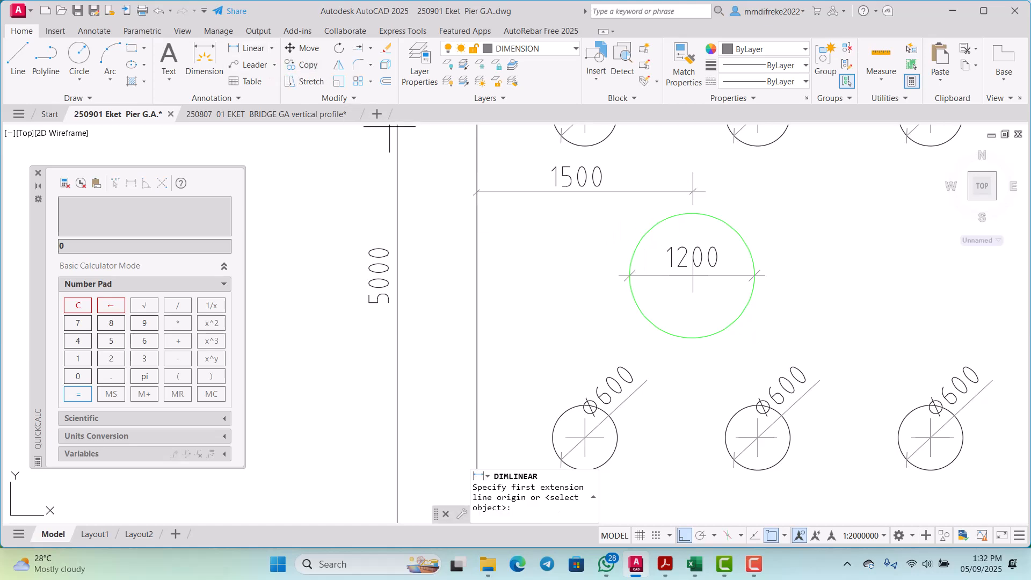
scroll(484, 203, "up", 2)
scroll(476, 274, "down", 5)
scroll(497, 398, "up", 3)
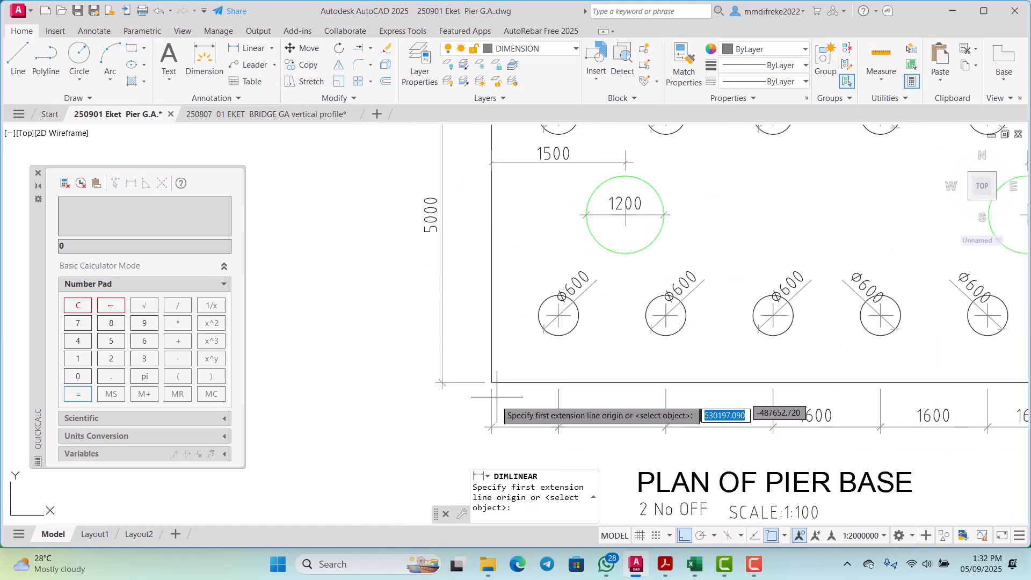
scroll(497, 397, "up", 3)
left_click(476, 344)
scroll(476, 349, "down", 6)
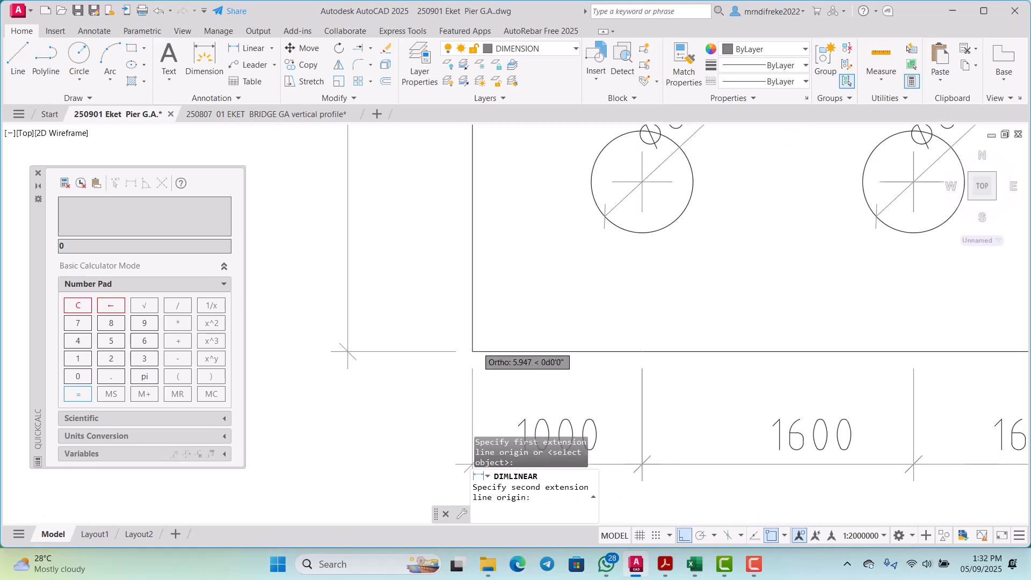
scroll(628, 252, "up", 5)
scroll(626, 256, "up", 4)
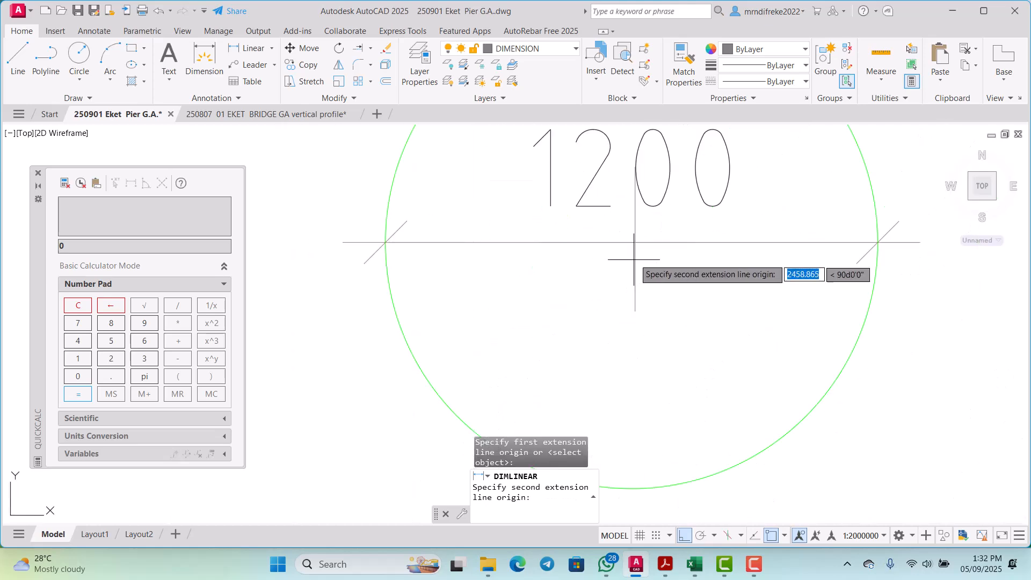
left_click(635, 243)
scroll(631, 247, "down", 10)
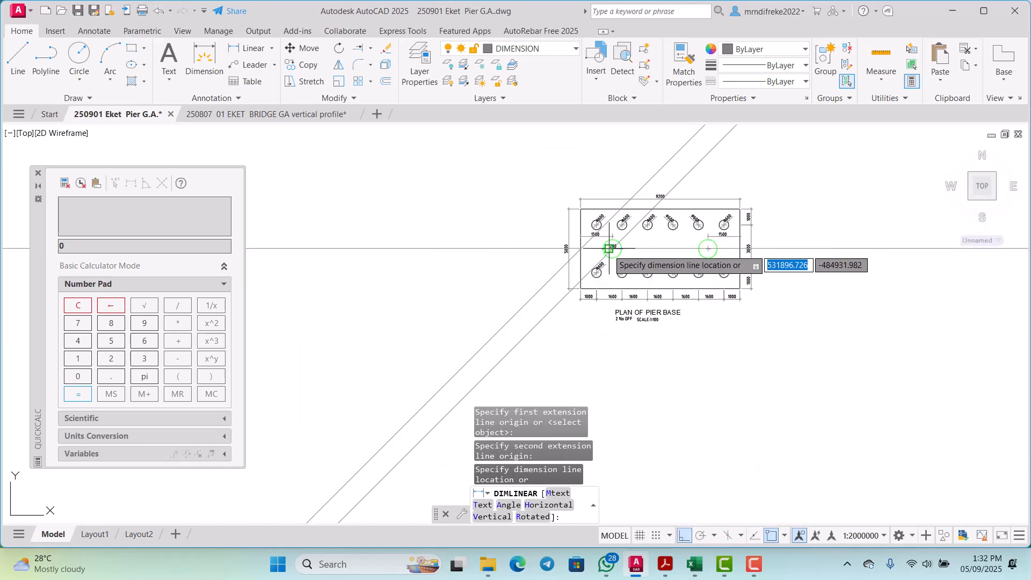
scroll(608, 262, "down", 2)
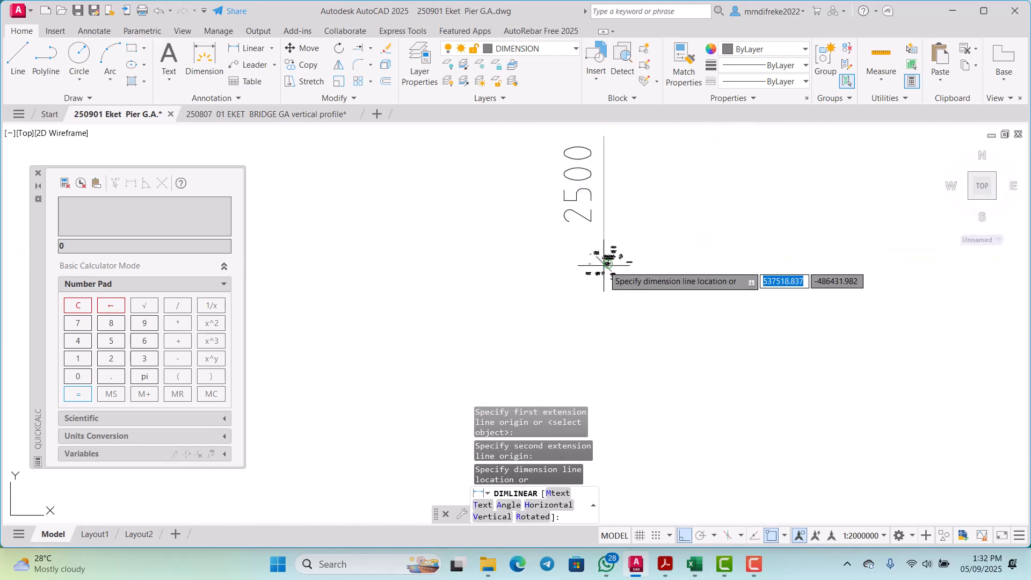
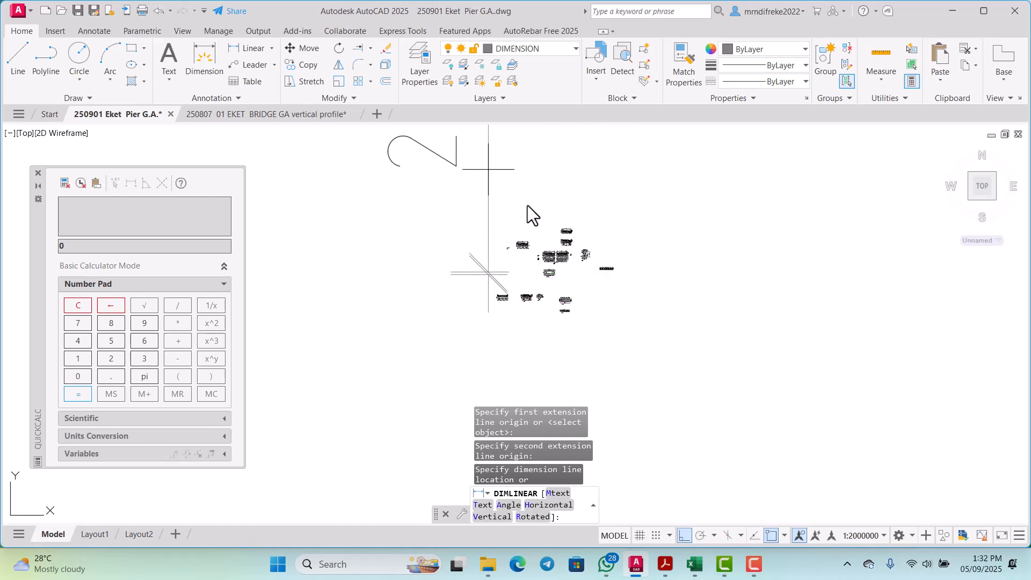
Step: Cancel the linear dimension and compare the column edge offsets and spacing in the pier elevation with those in the pier base plan
scroll(513, 259, "up", 2)
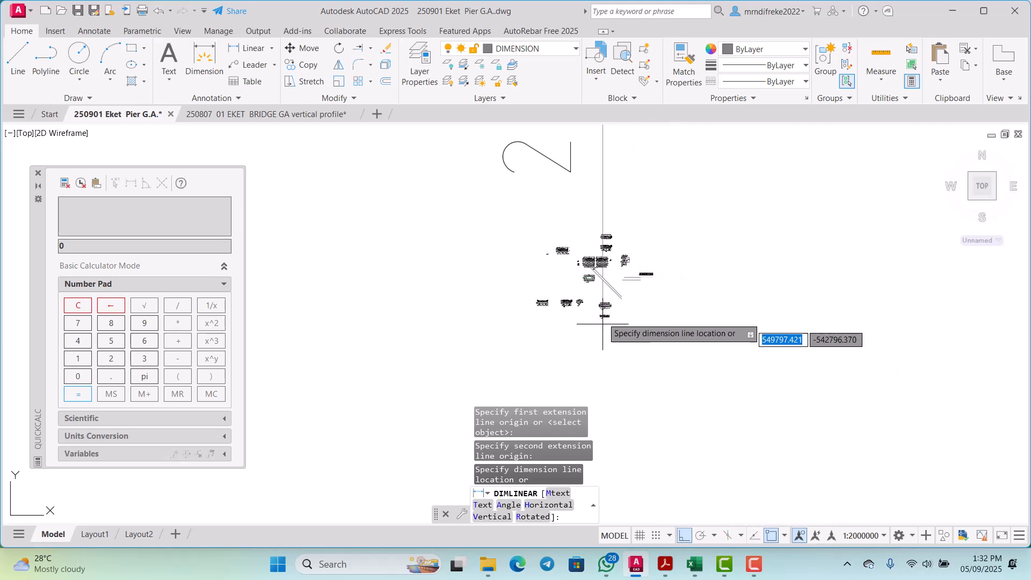
scroll(574, 266, "up", 5)
scroll(529, 225, "down", 4)
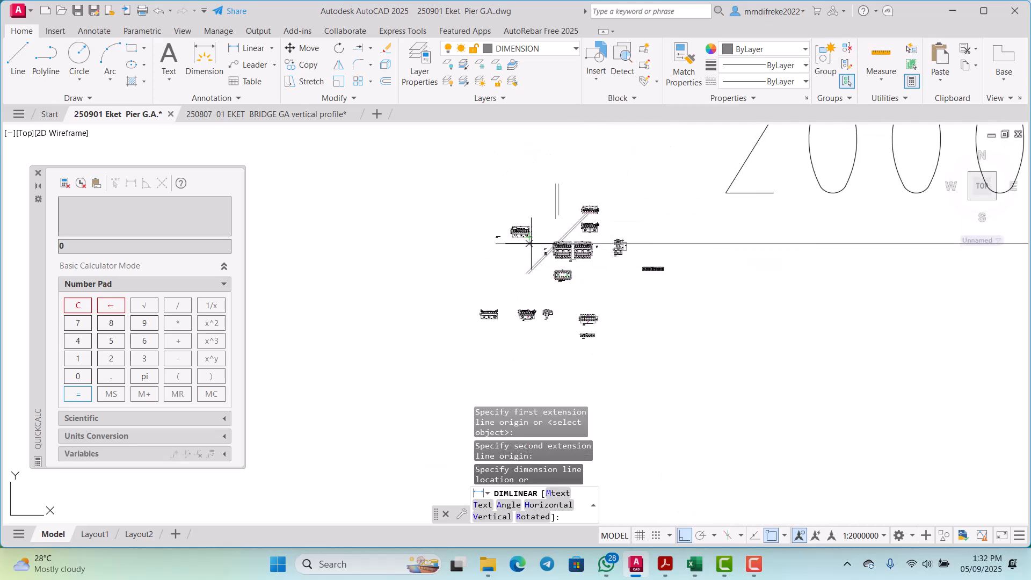
key("Escape")
scroll(573, 258, "up", 12)
scroll(548, 274, "down", 4)
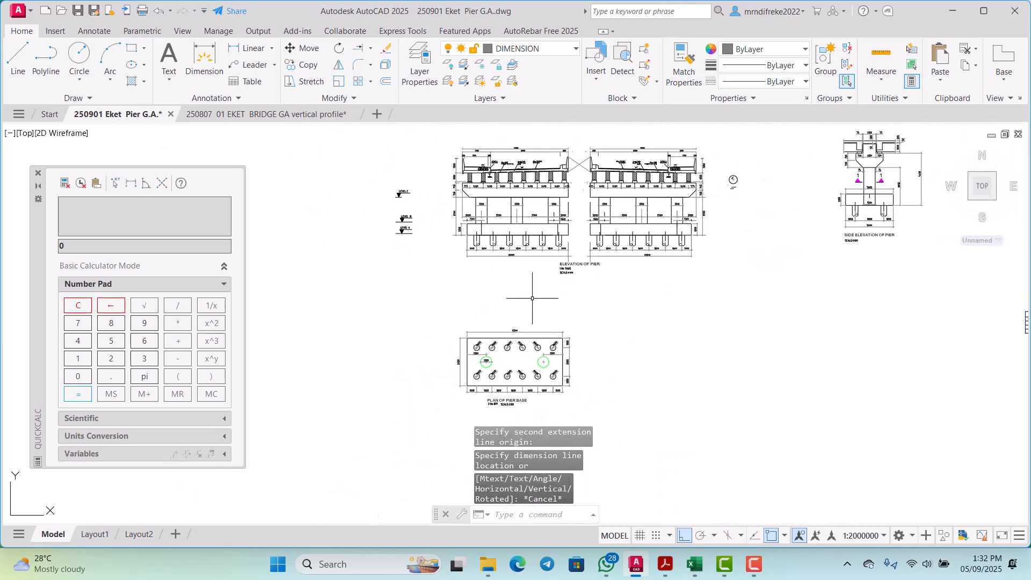
scroll(484, 226, "up", 2)
scroll(475, 214, "up", 6)
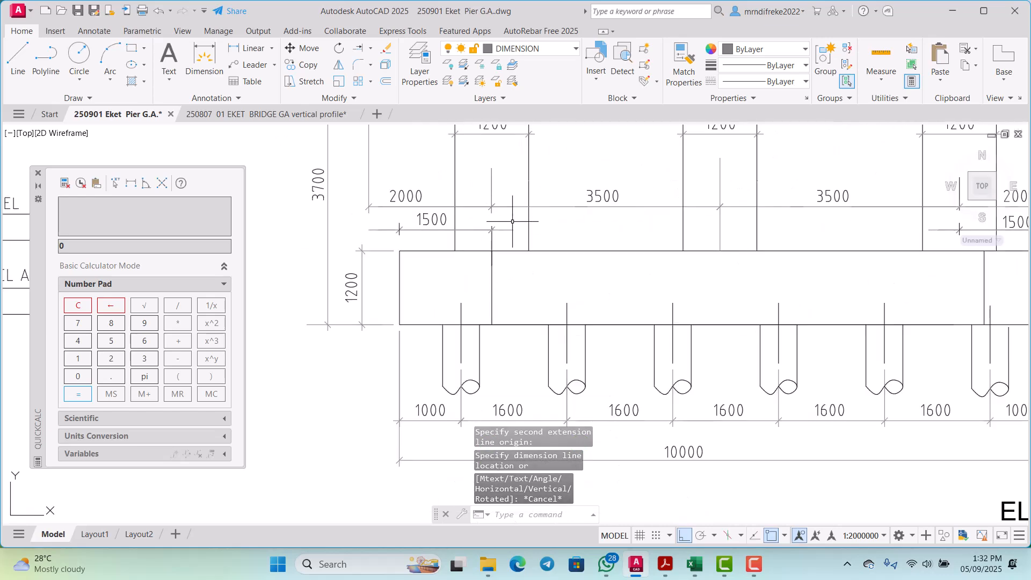
scroll(512, 221, "down", 5)
scroll(494, 259, "up", 5)
scroll(517, 257, "down", 10)
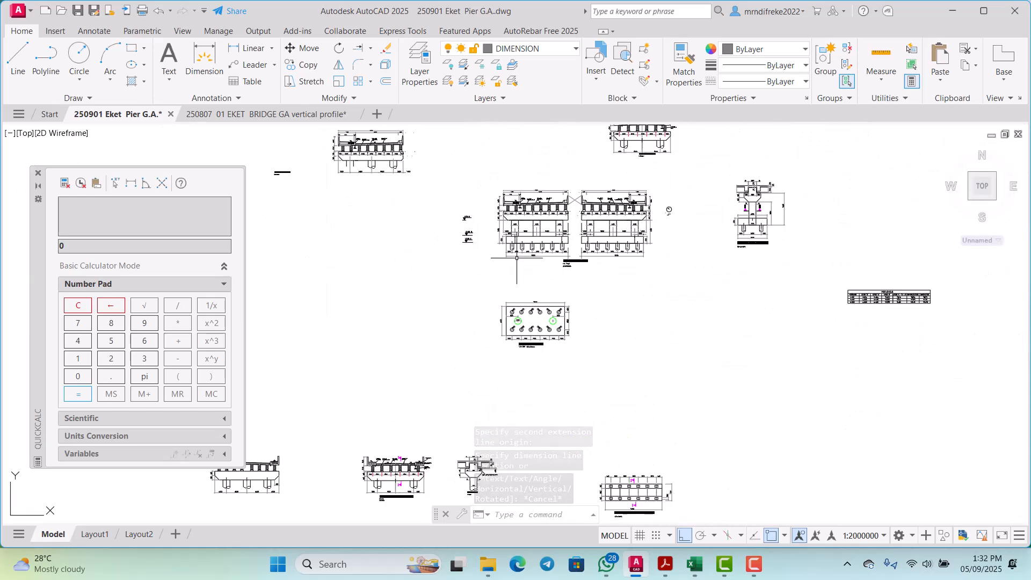
scroll(517, 258, "up", 12)
scroll(507, 227, "down", 2)
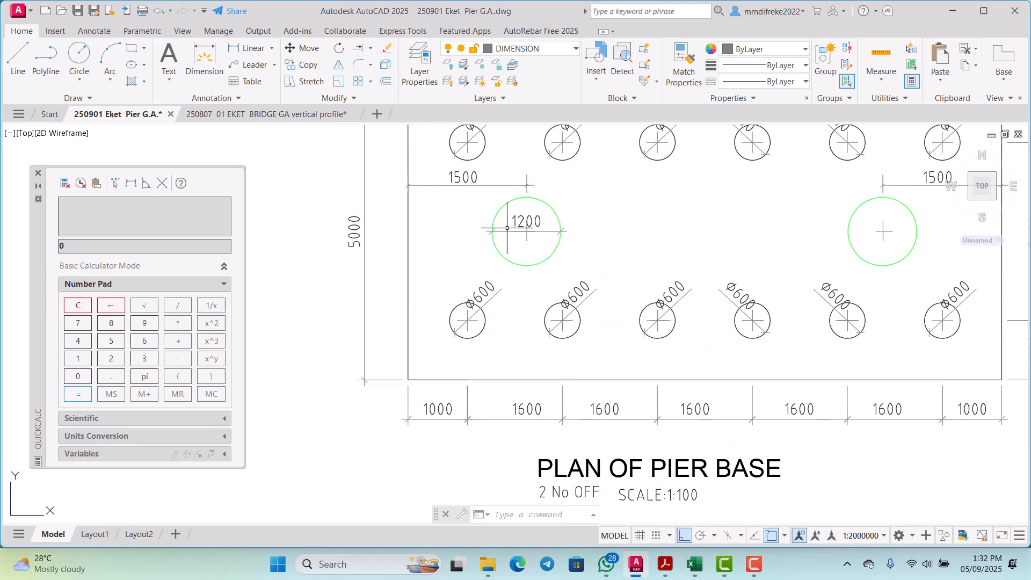
scroll(526, 255, "down", 2)
scroll(520, 233, "up", 3)
scroll(520, 236, "down", 3)
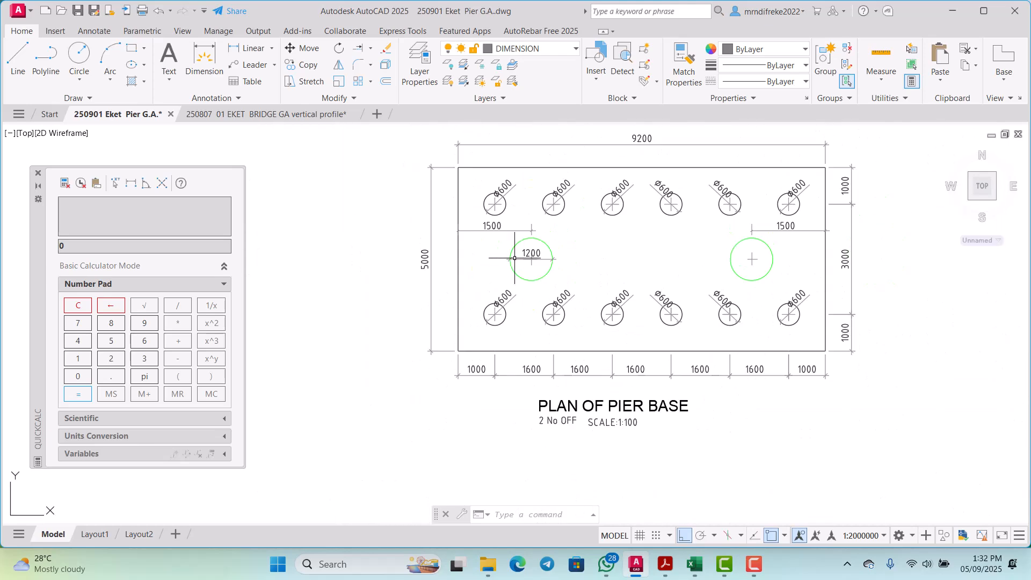
scroll(523, 247, "up", 3)
scroll(473, 231, "down", 3)
scroll(487, 267, "up", 2)
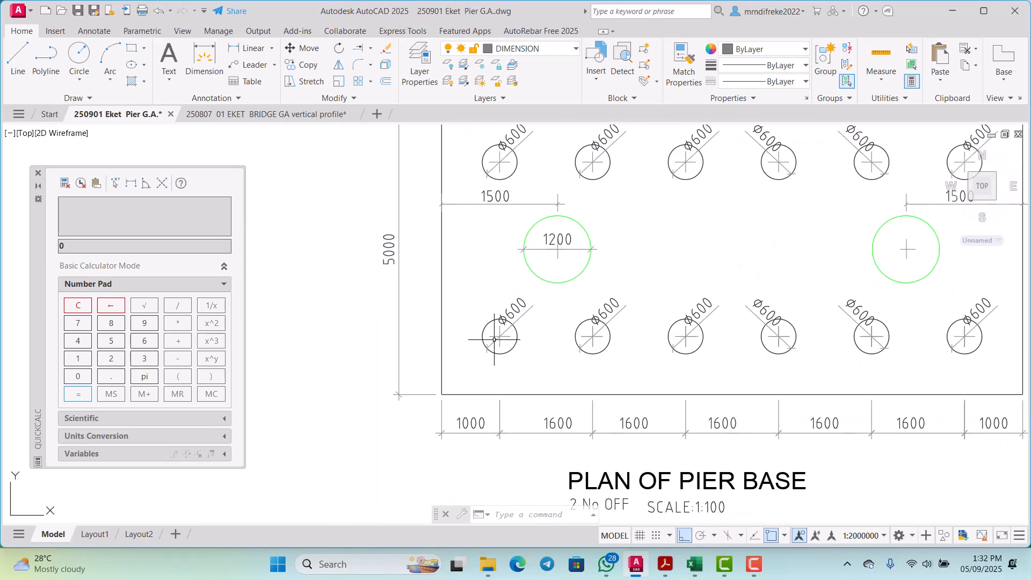
scroll(483, 211, "up", 3)
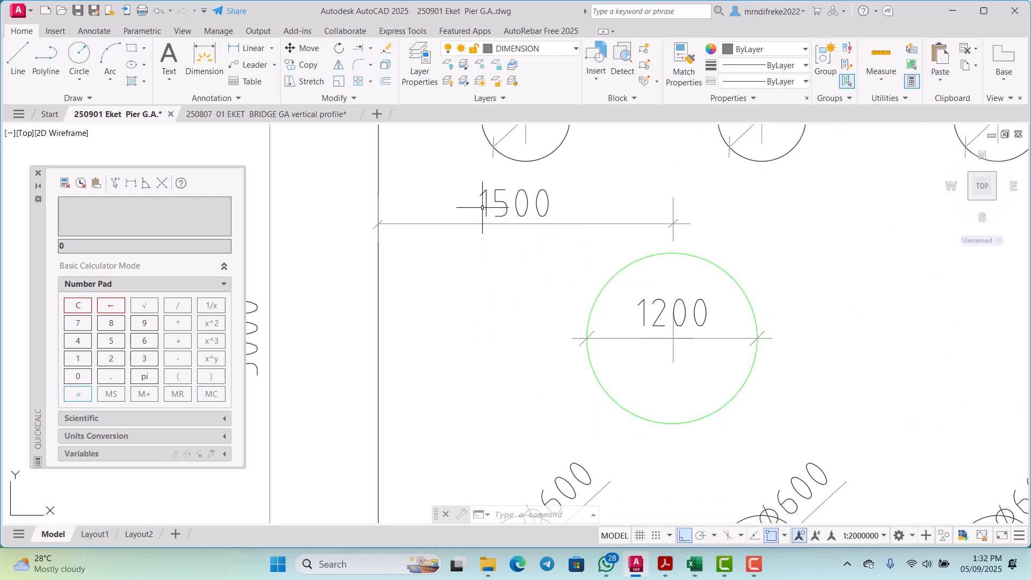
scroll(473, 254, "down", 2)
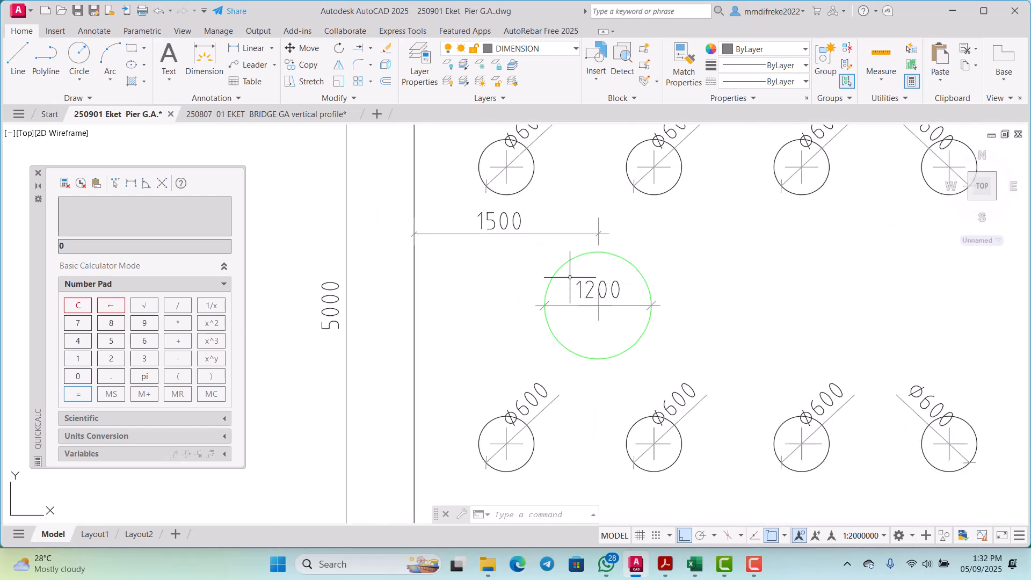
Step: Offset the pier base plan's left edge 1500 inward as a guide line for the left column's centre
key("Return")
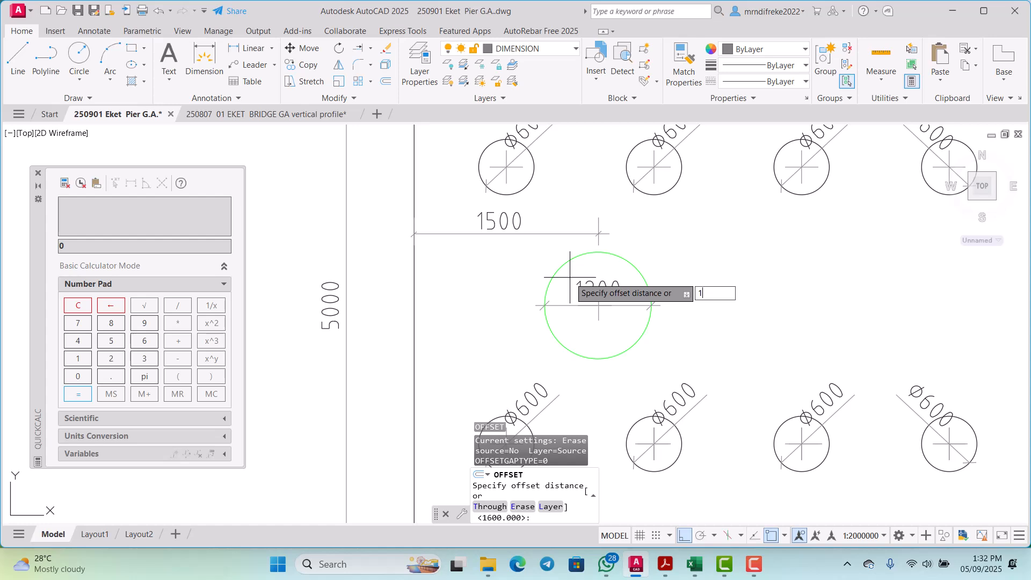
type("1500")
key("Return")
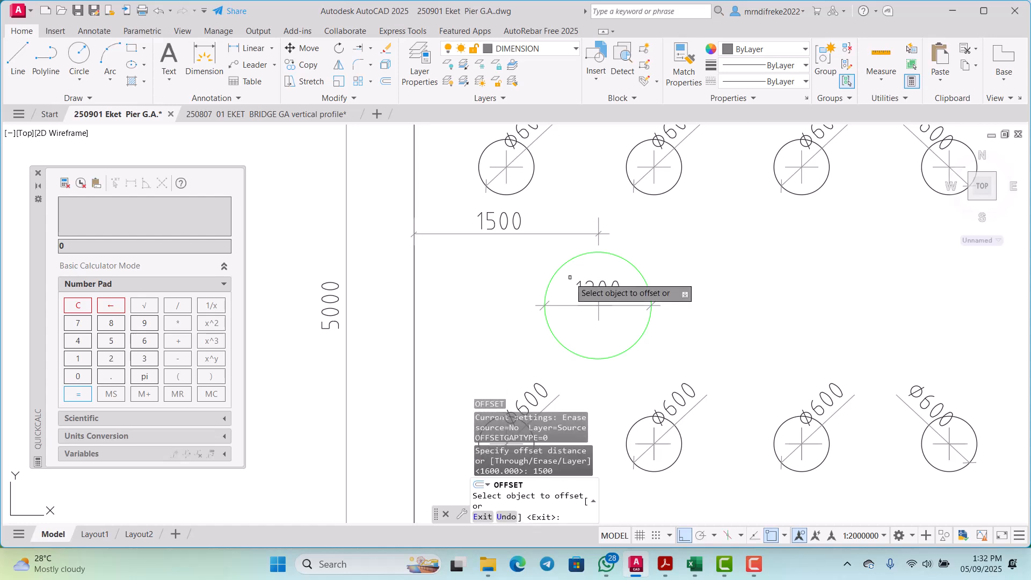
left_click(416, 288)
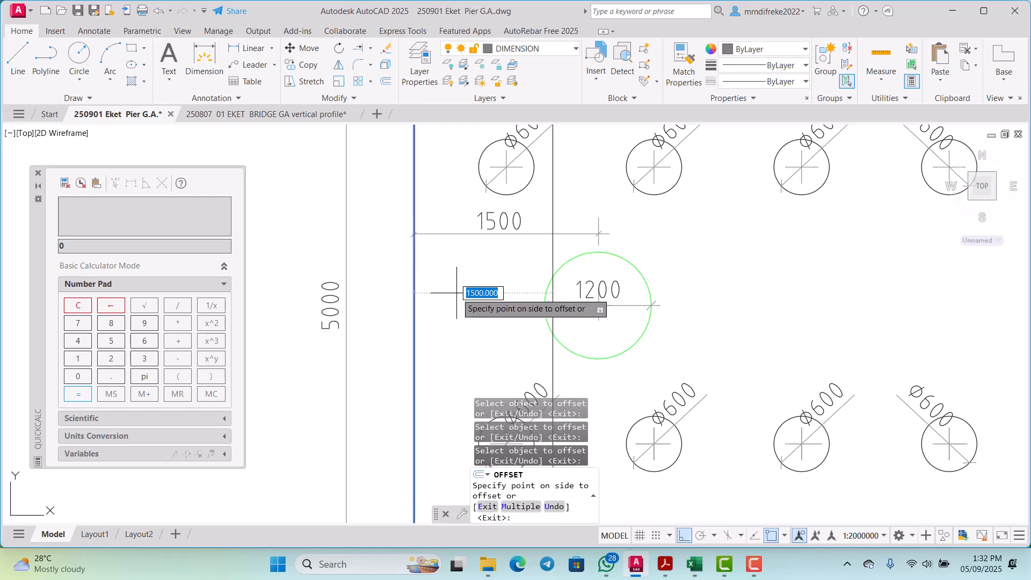
scroll(599, 305, "down", 3)
scroll(554, 272, "up", 2)
key("Escape")
Step: Move the left column circle and its 1200 dimension horizontally from the circle's centre onto the 1500 guide line
scroll(554, 273, "up", 2)
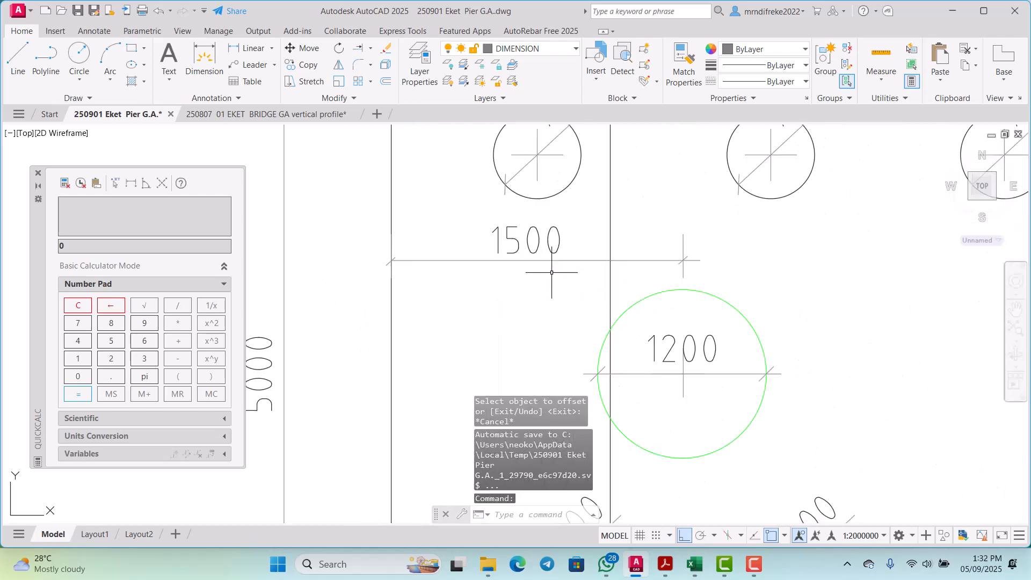
scroll(557, 252, "down", 4)
scroll(598, 265, "up", 4)
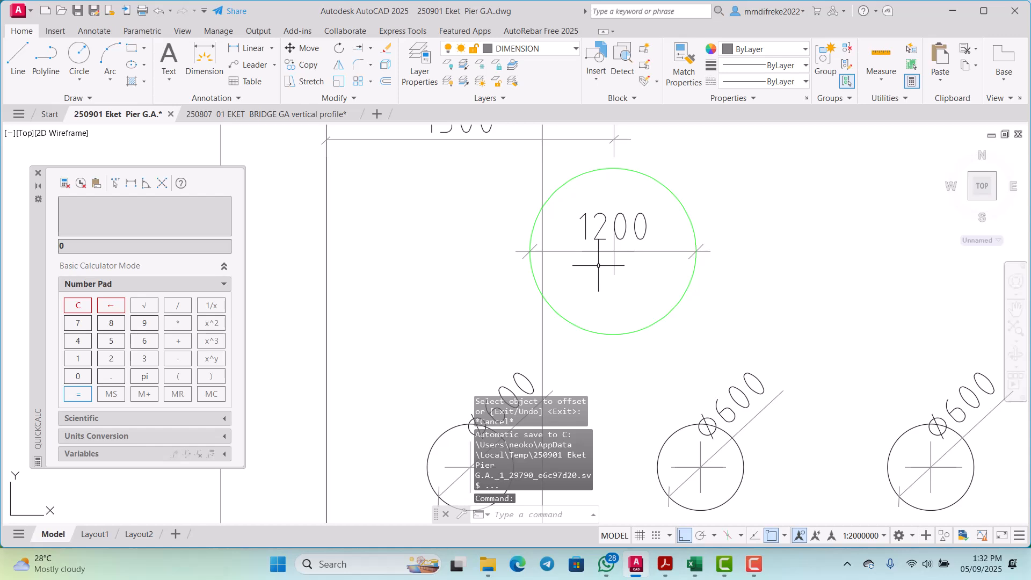
left_click(704, 269)
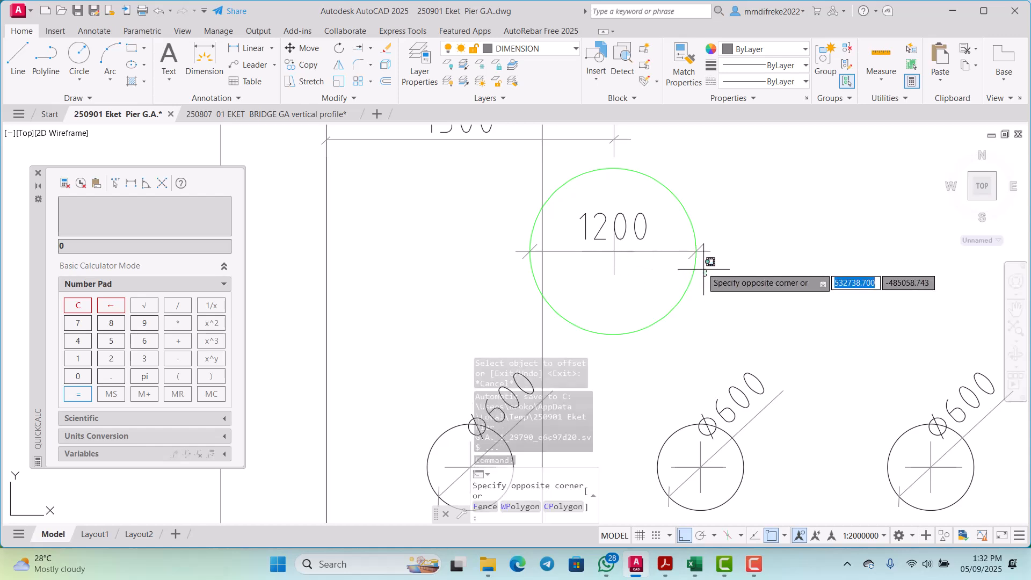
left_click(673, 227)
scroll(537, 259, "up", 5)
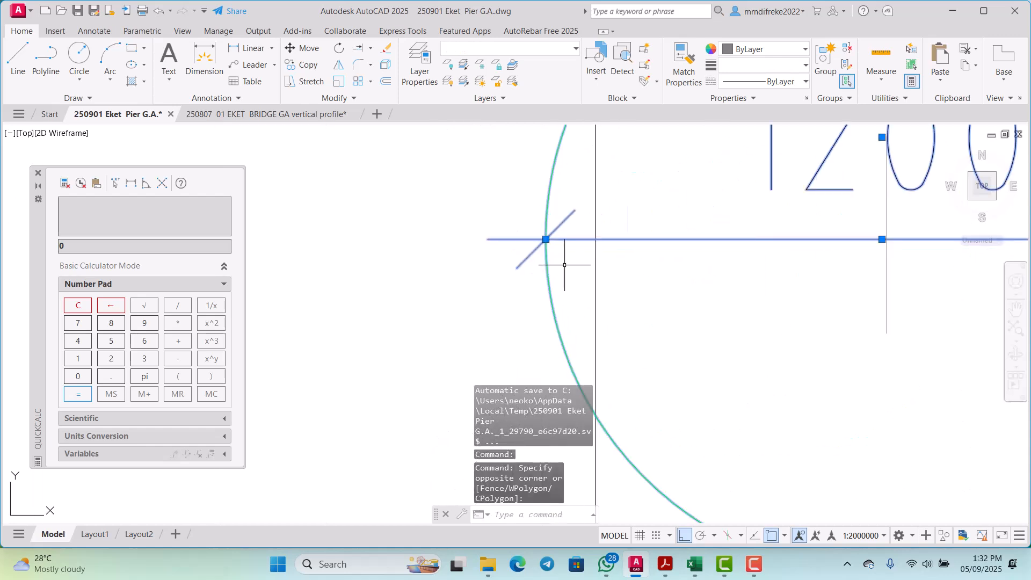
scroll(590, 242, "down", 4)
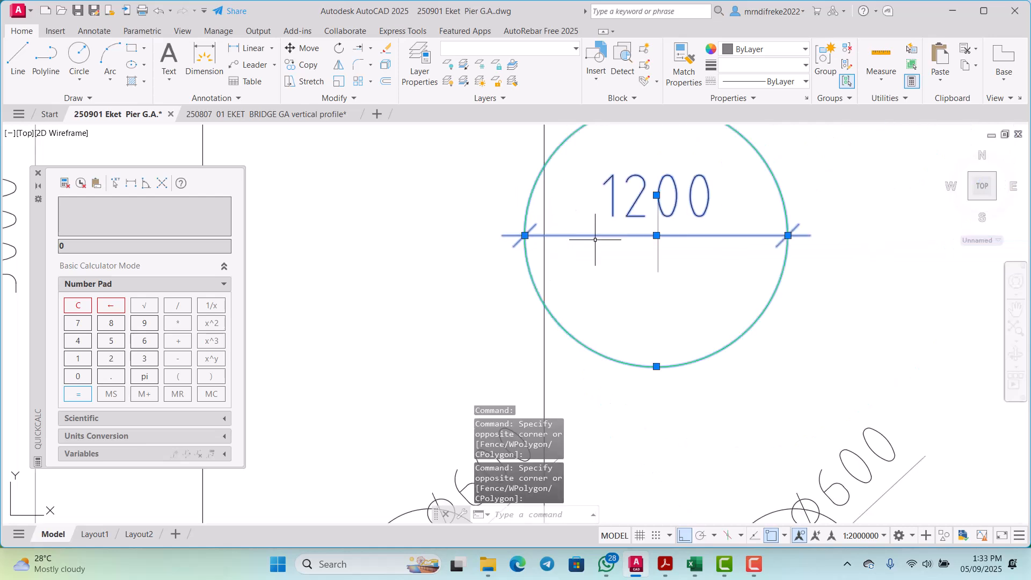
scroll(677, 232, "up", 2)
left_click(671, 225)
left_click(607, 218)
right_click(601, 217)
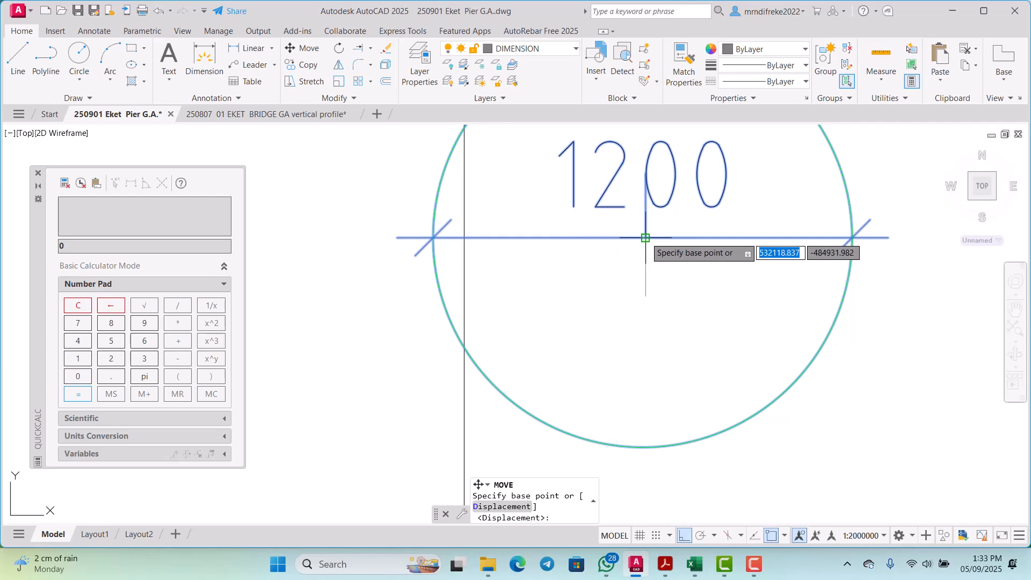
left_click(645, 238)
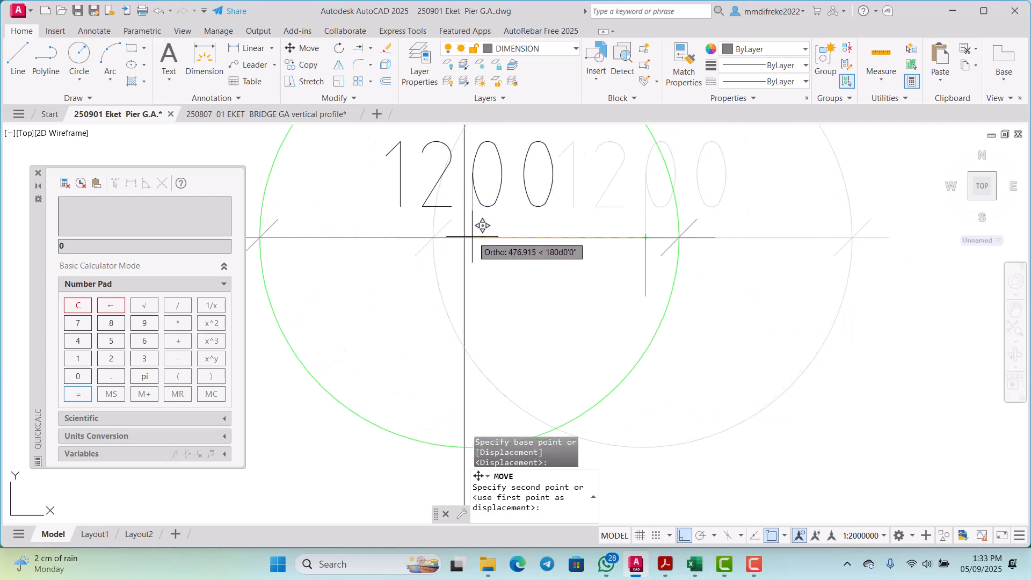
left_click(464, 238)
scroll(564, 276, "down", 8)
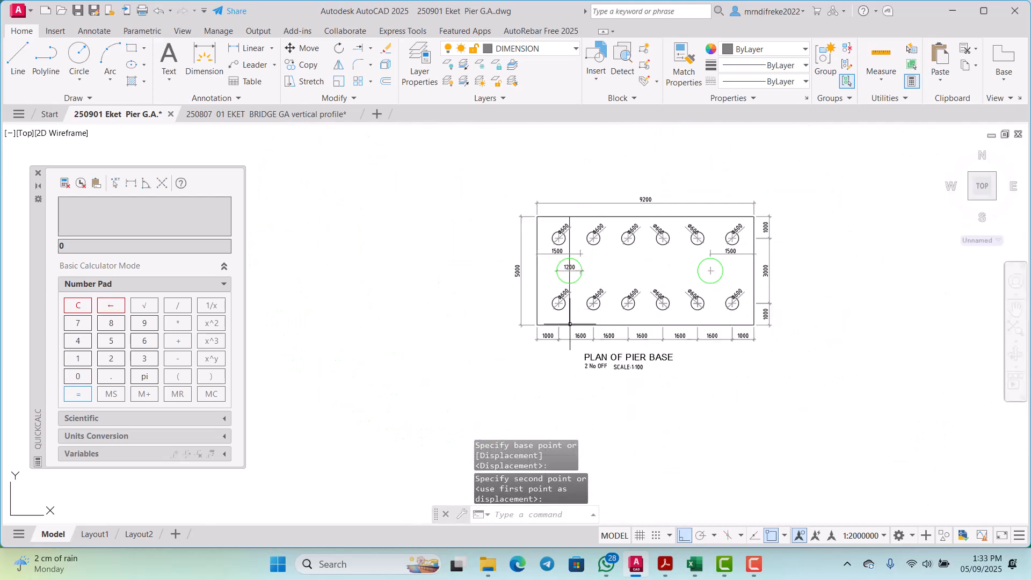
scroll(566, 302, "up", 5)
scroll(566, 302, "down", 4)
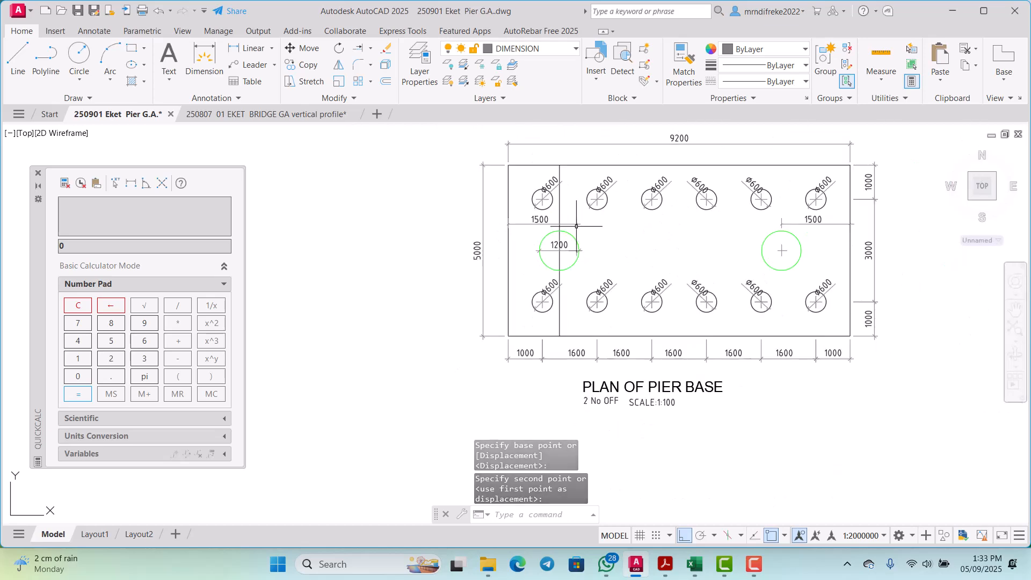
Step: Offset the left column's vertical guide line 3500 to the right in the plan, matching the column spacing in the pier elevation
type("o")
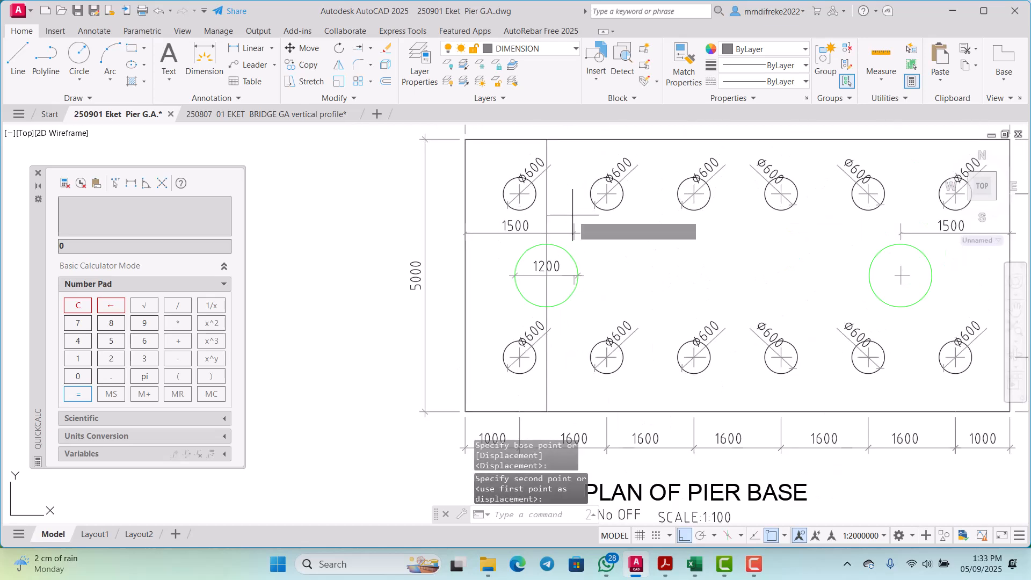
key("Return")
type("3")
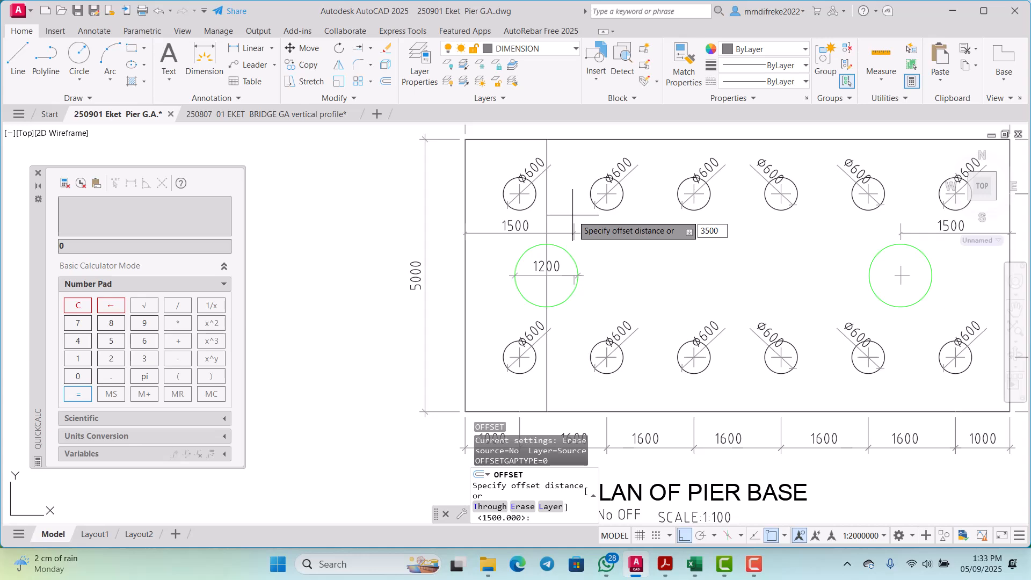
type("500")
key("Return")
scroll(573, 215, "down", 6)
left_click(605, 252)
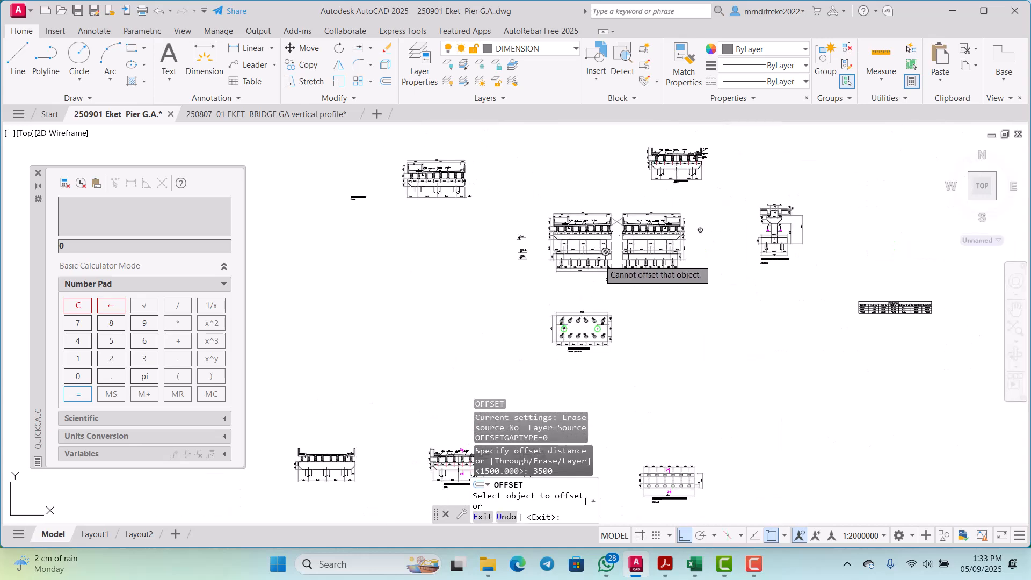
scroll(575, 237, "up", 8)
scroll(554, 244, "down", 5)
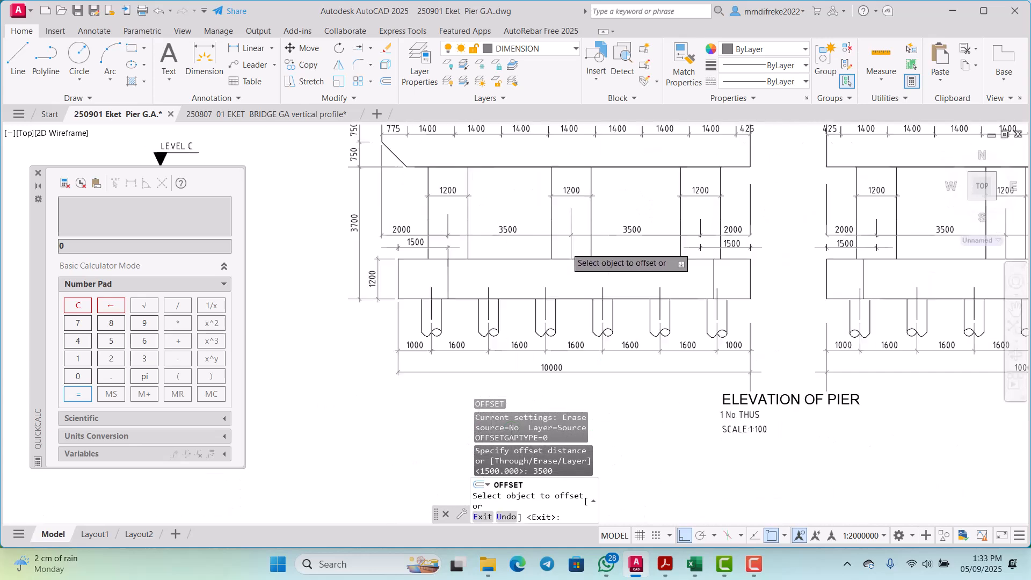
scroll(515, 309, "up", 6)
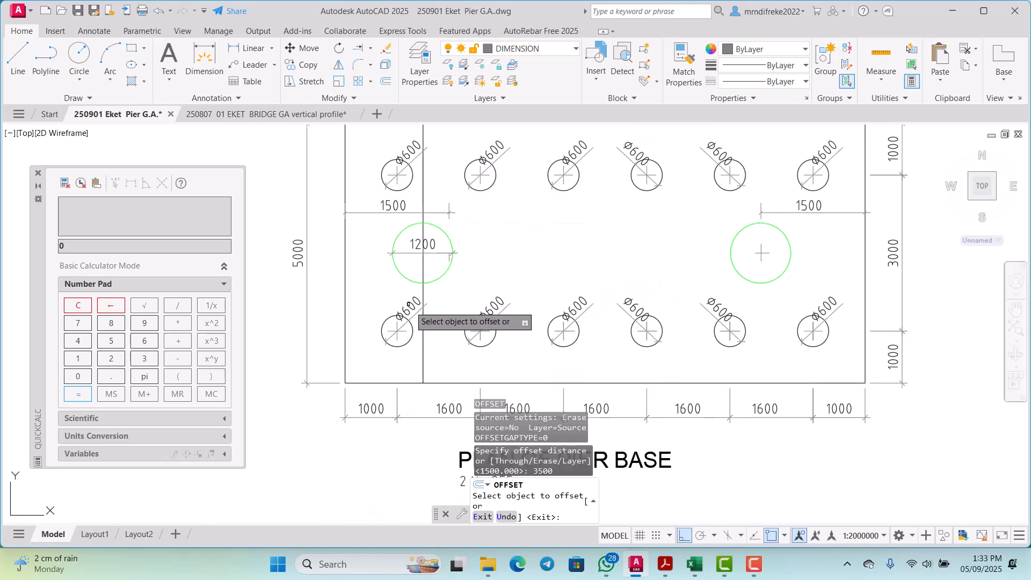
scroll(410, 304, "up", 2)
left_click(431, 334)
left_click(587, 336)
scroll(589, 336, "down", 4)
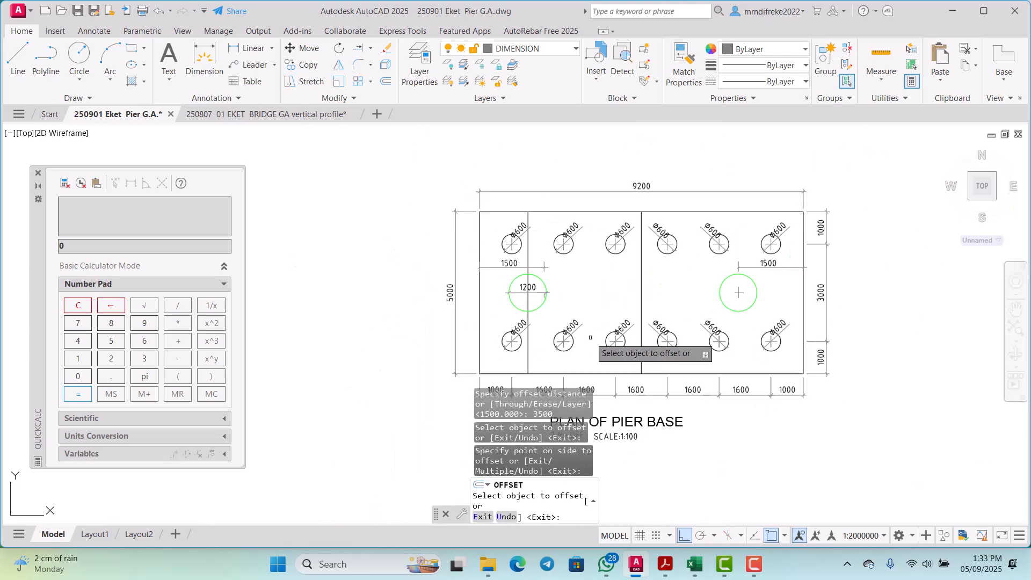
Step: Offset the middle guide line another 3500 to the right to mark the right column's centre, and end the Offset command
scroll(663, 299, "up", 4)
scroll(599, 319, "down", 2)
scroll(600, 319, "down", 5)
scroll(601, 242, "up", 3)
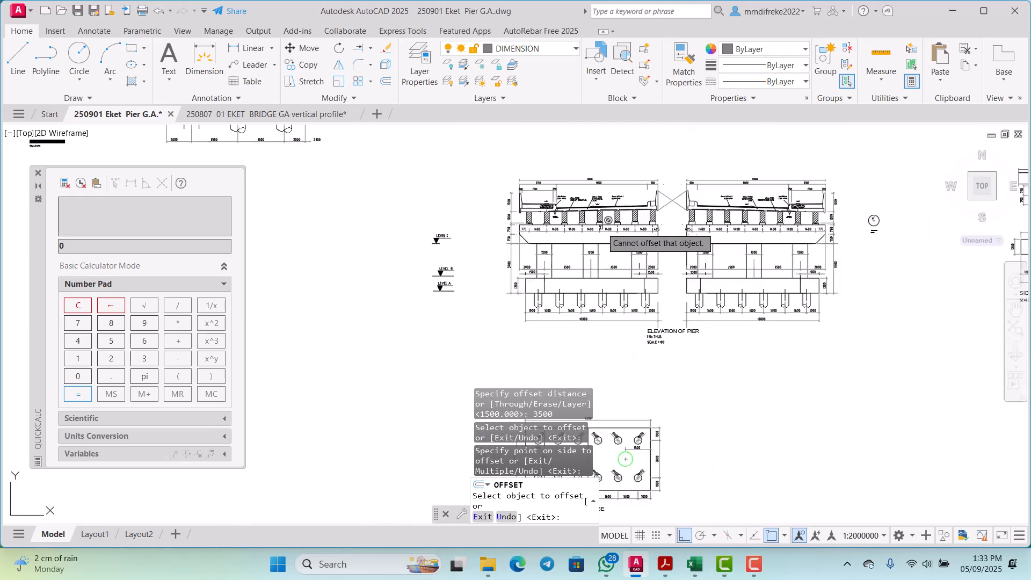
scroll(607, 249, "down", 5)
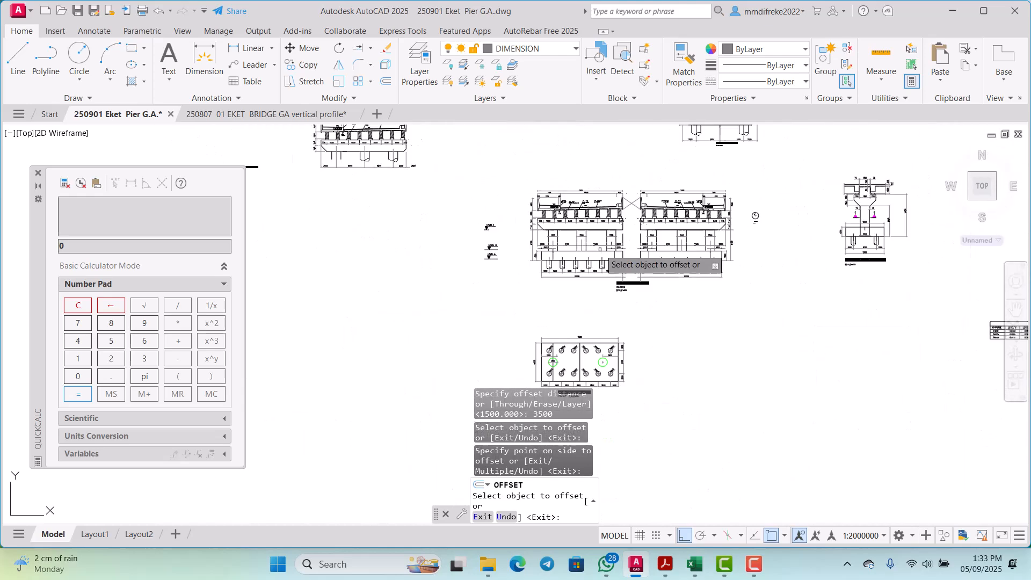
scroll(566, 271, "up", 3)
scroll(569, 262, "up", 4)
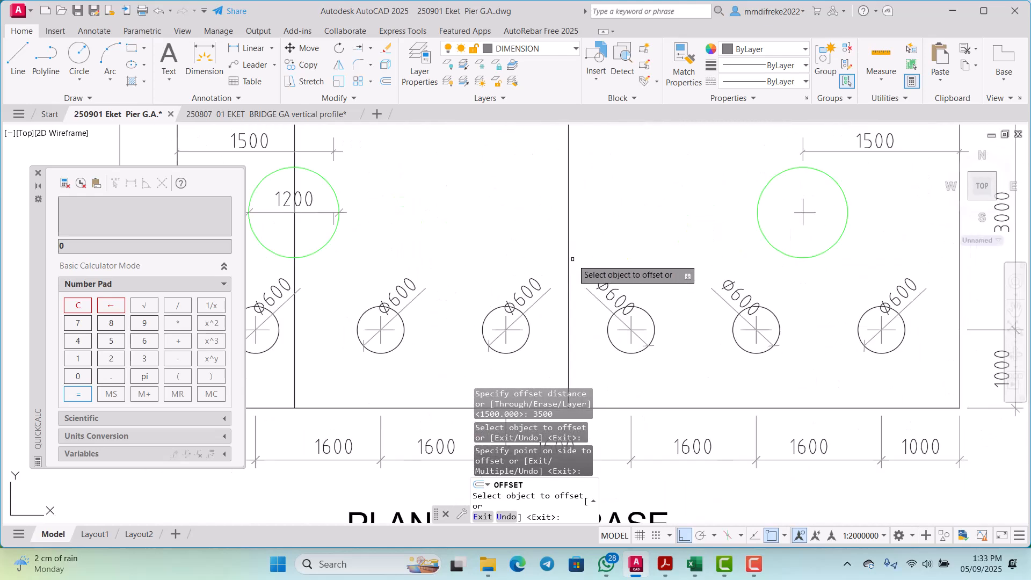
left_click(571, 256)
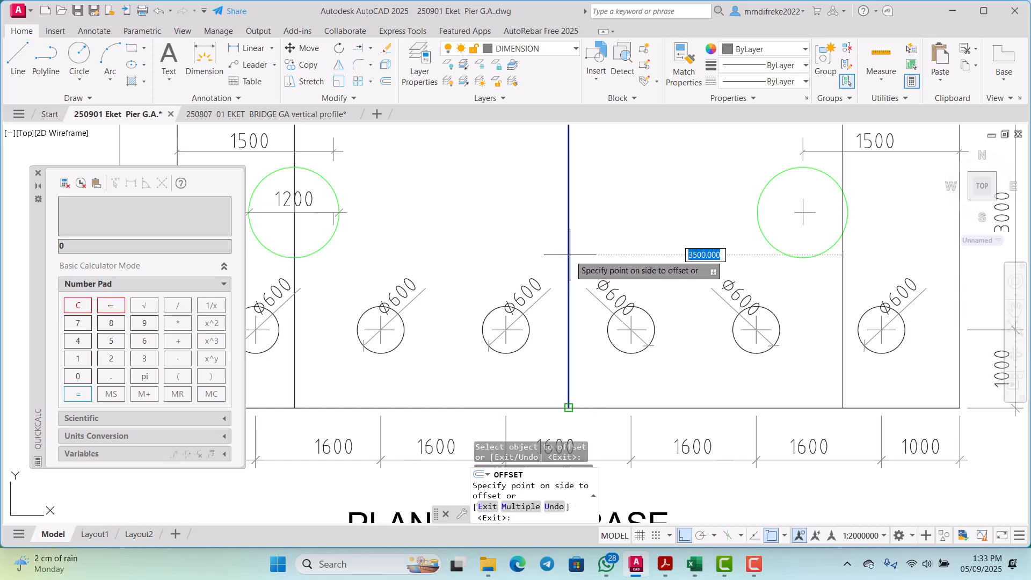
left_click(693, 250)
scroll(715, 296, "down", 4)
scroll(756, 270, "up", 4)
key("Escape")
scroll(755, 270, "down", 5)
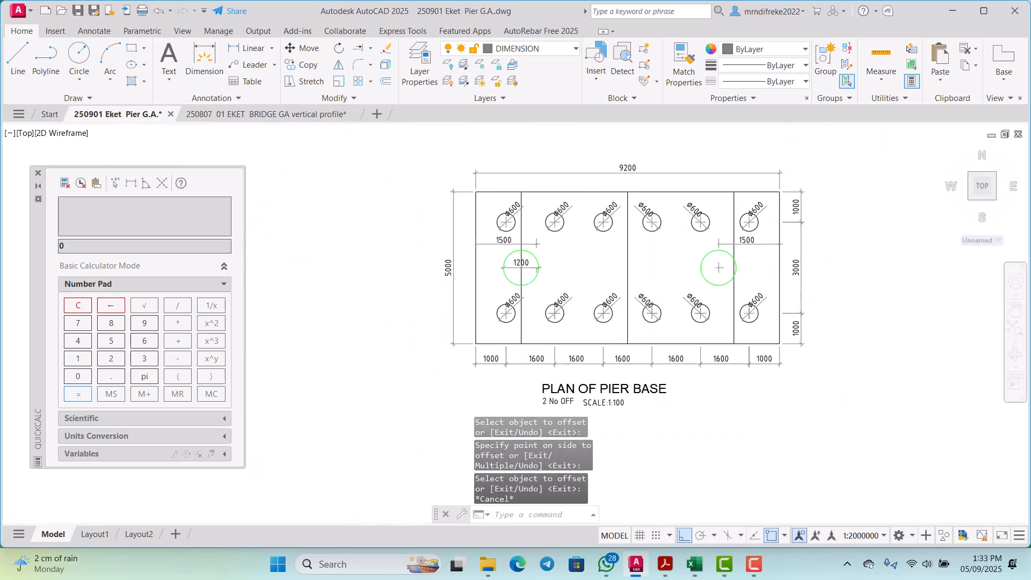
scroll(731, 304, "up", 3)
scroll(690, 282, "down", 2)
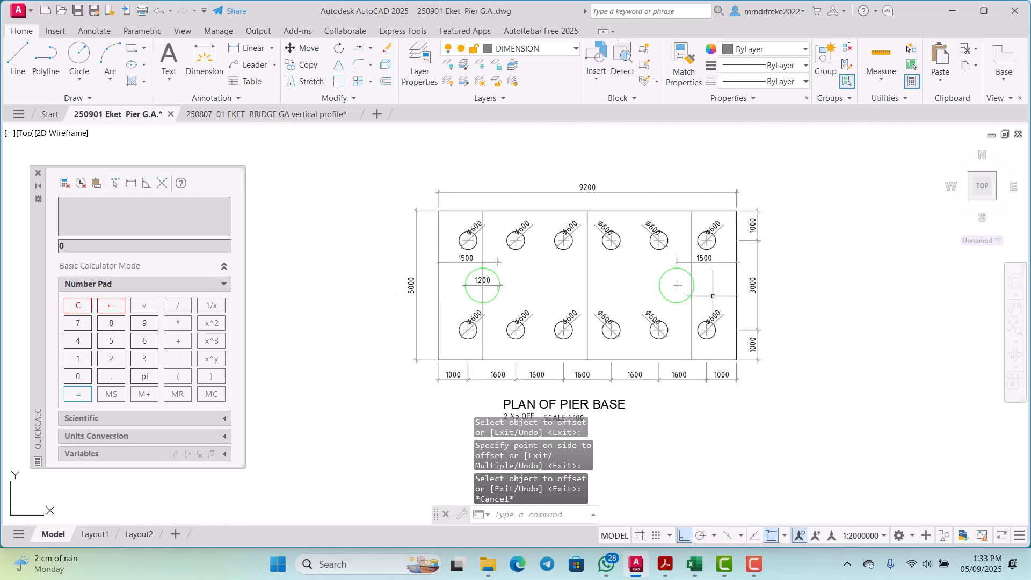
scroll(695, 278, "up", 4)
scroll(691, 284, "down", 2)
scroll(669, 256, "up", 3)
scroll(669, 256, "down", 4)
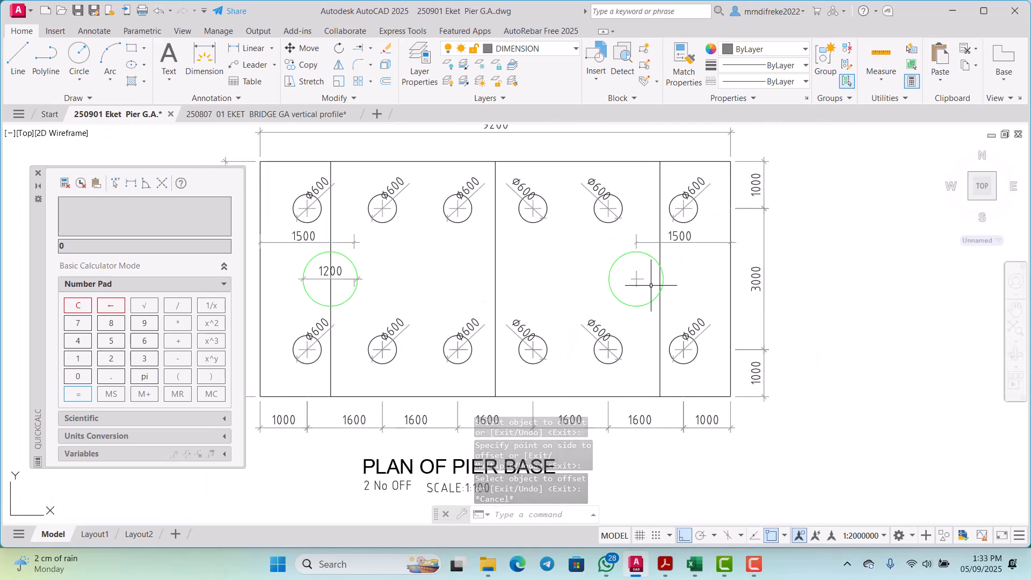
Step: Offset the right column's guide line 1500 to the right in the plan, matching the edge distance in the pier elevation
scroll(668, 176, "up", 5)
scroll(668, 176, "down", 2)
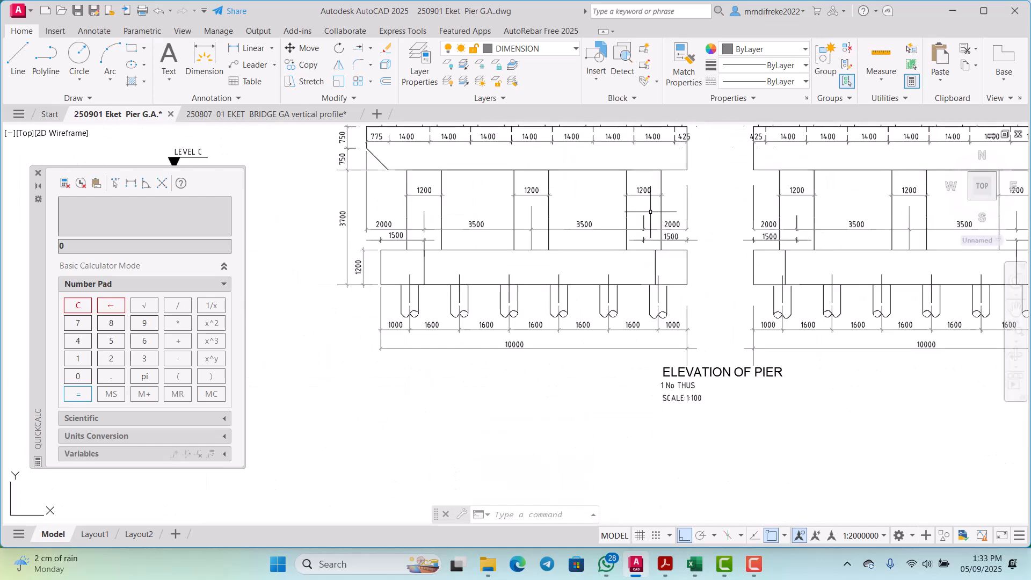
scroll(639, 219, "up", 4)
scroll(619, 265, "down", 3)
scroll(640, 288, "up", 3)
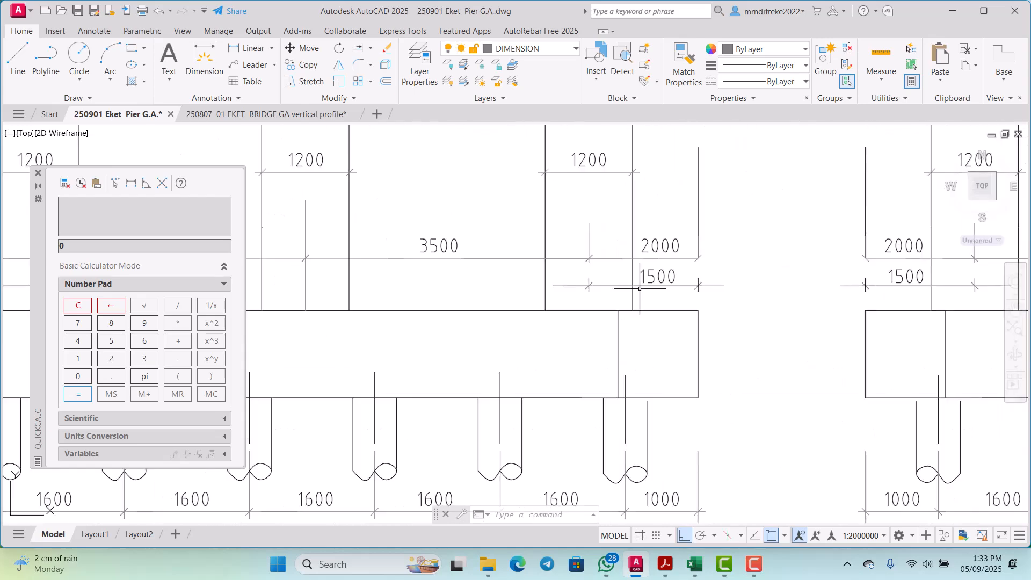
scroll(626, 371, "down", 6)
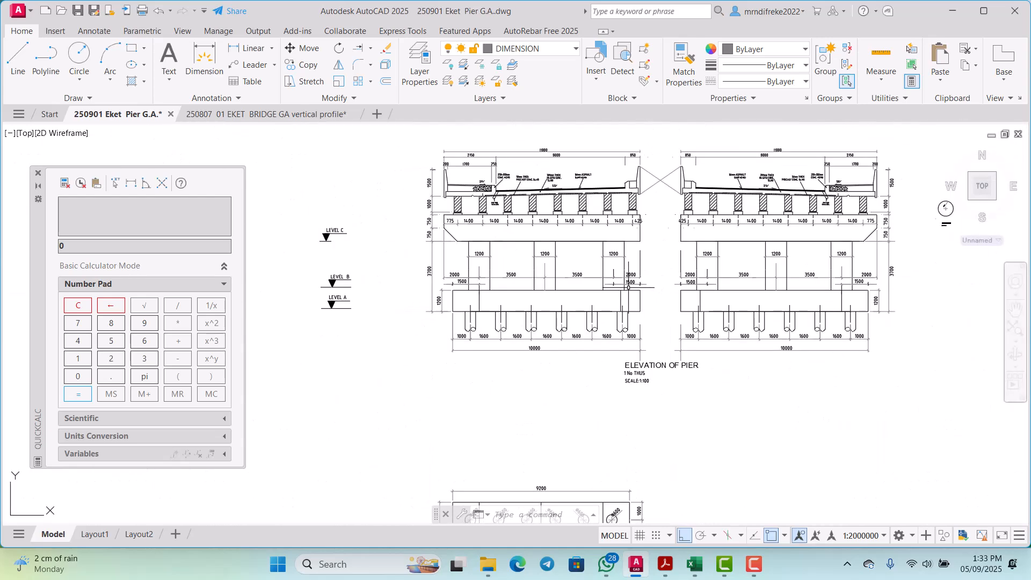
scroll(611, 391, "up", 7)
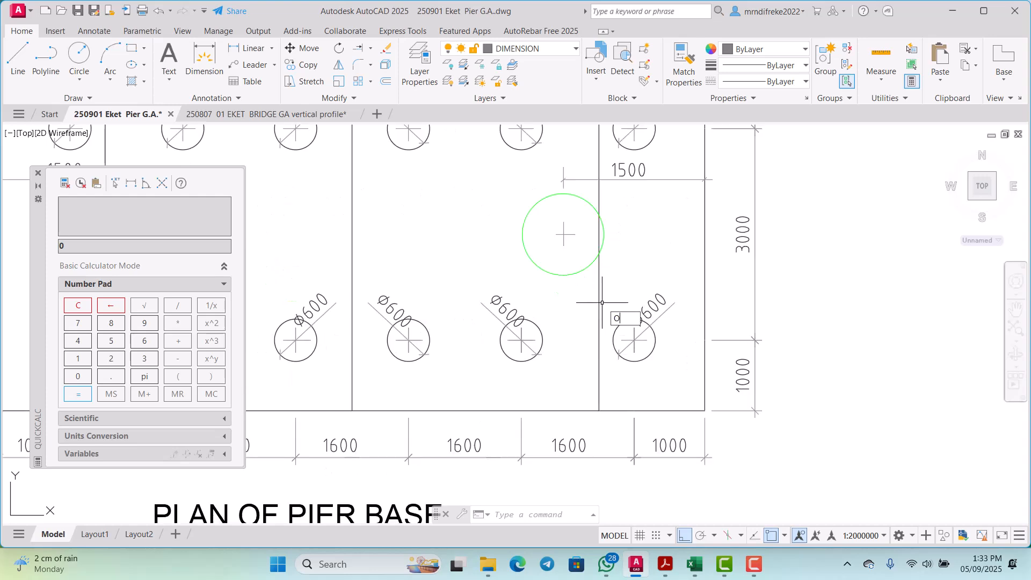
key("Return")
type("1500")
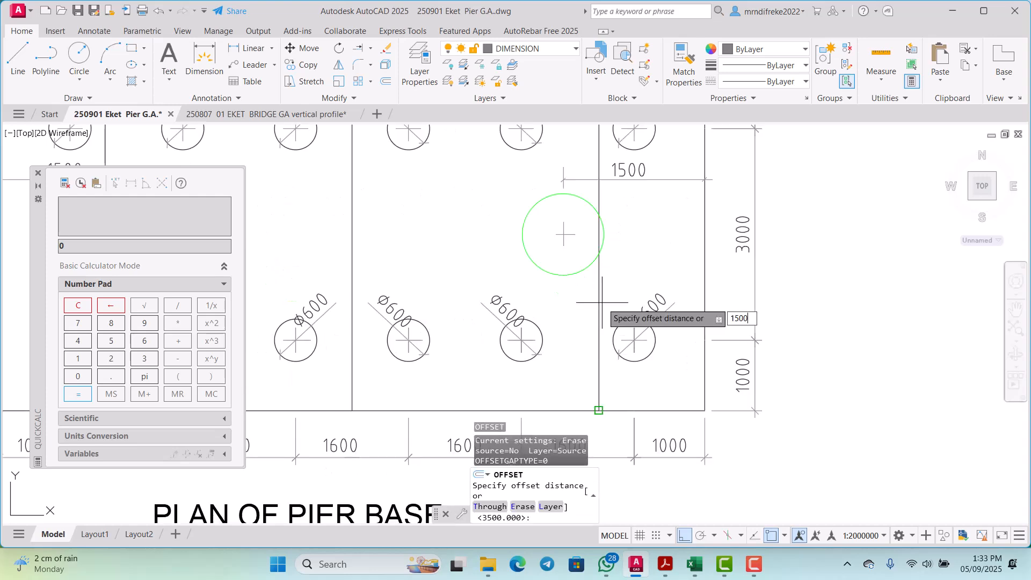
key("Return")
left_click(599, 295)
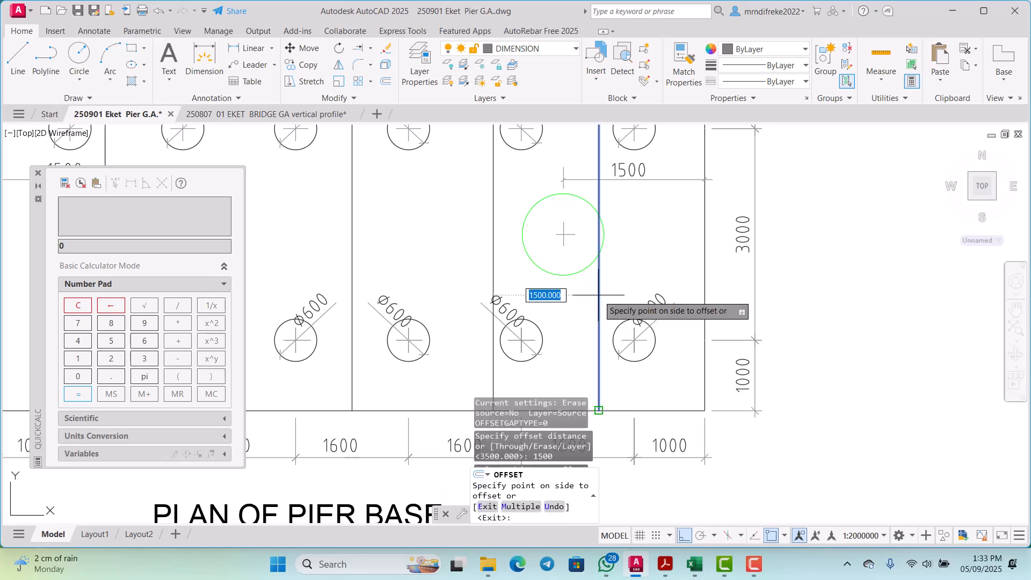
left_click(687, 300)
Step: Examine whether the offset line coincides with the right edge and upper right corner of the pier base plan
scroll(698, 299, "down", 3)
scroll(657, 283, "up", 3)
scroll(657, 283, "up", 3)
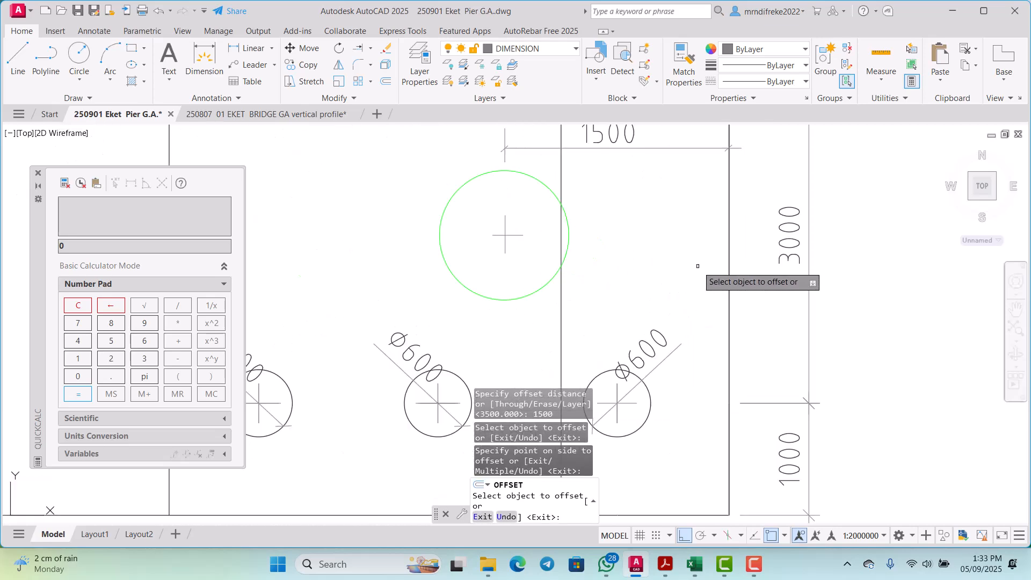
scroll(657, 284, "down", 3)
scroll(671, 280, "up", 4)
scroll(658, 289, "down", 4)
scroll(657, 289, "down", 4)
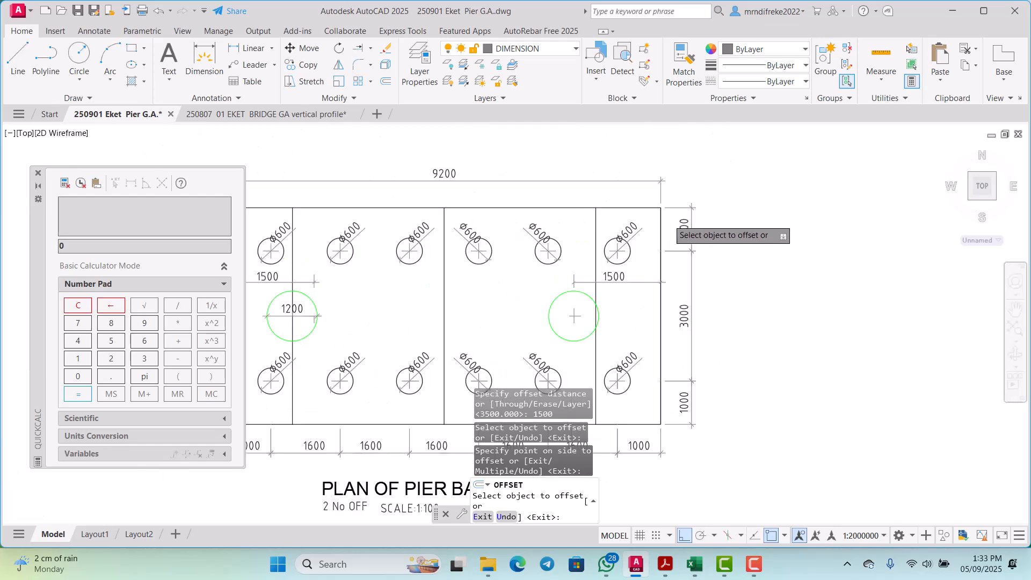
scroll(663, 223, "up", 6)
scroll(647, 203, "up", 3)
scroll(646, 193, "up", 5)
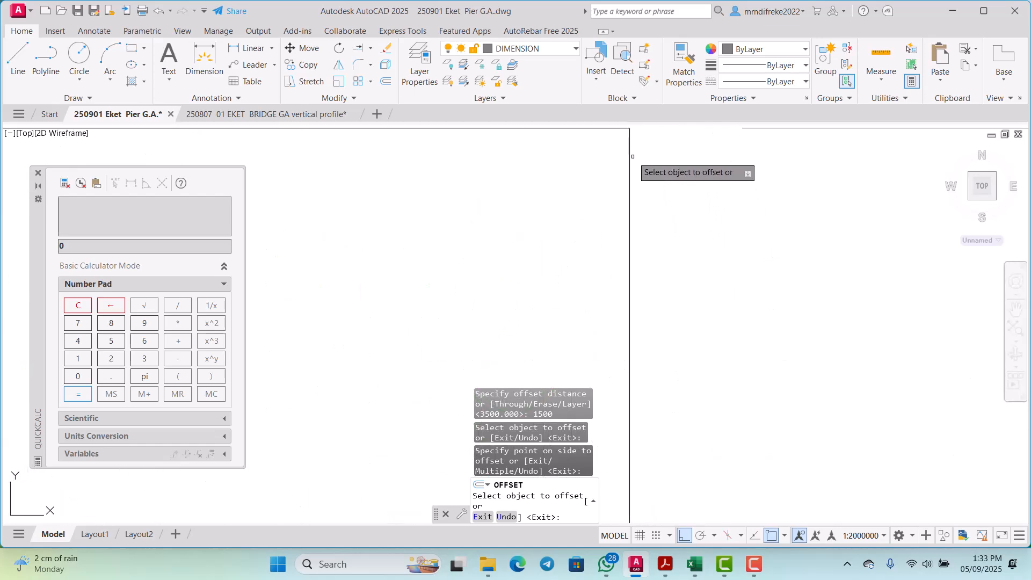
scroll(611, 263, "down", 4)
scroll(625, 209, "up", 2)
scroll(600, 193, "up", 4)
scroll(630, 194, "down", 6)
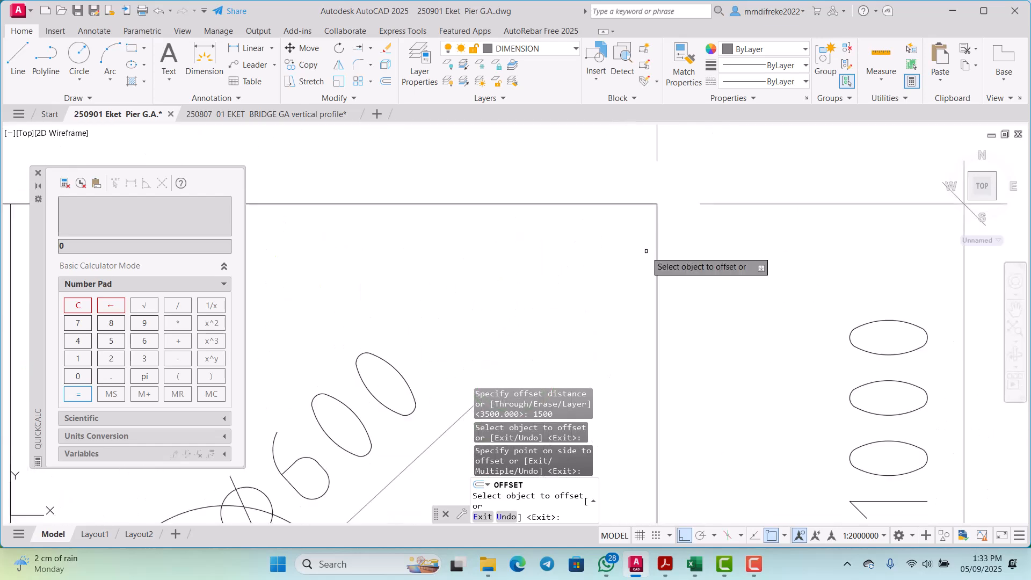
scroll(598, 345, "up", 1)
Step: Offset the right column's guide line 1500 to the right again, and erase one of the overlapping lines at the plan's right edge
left_click(592, 359)
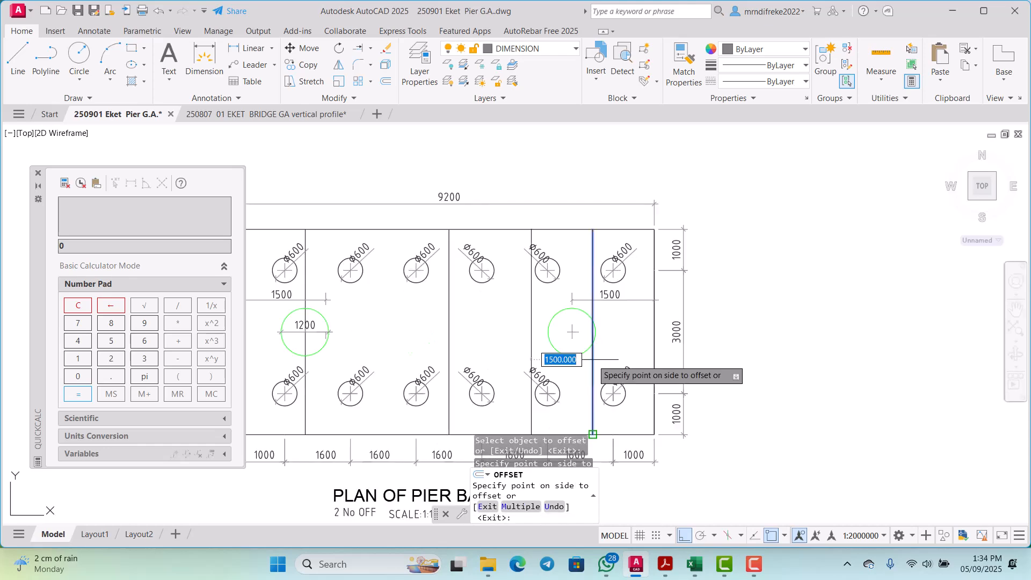
left_click(636, 359)
key("Escape")
scroll(651, 377, "up", 6)
scroll(651, 376, "up", 2)
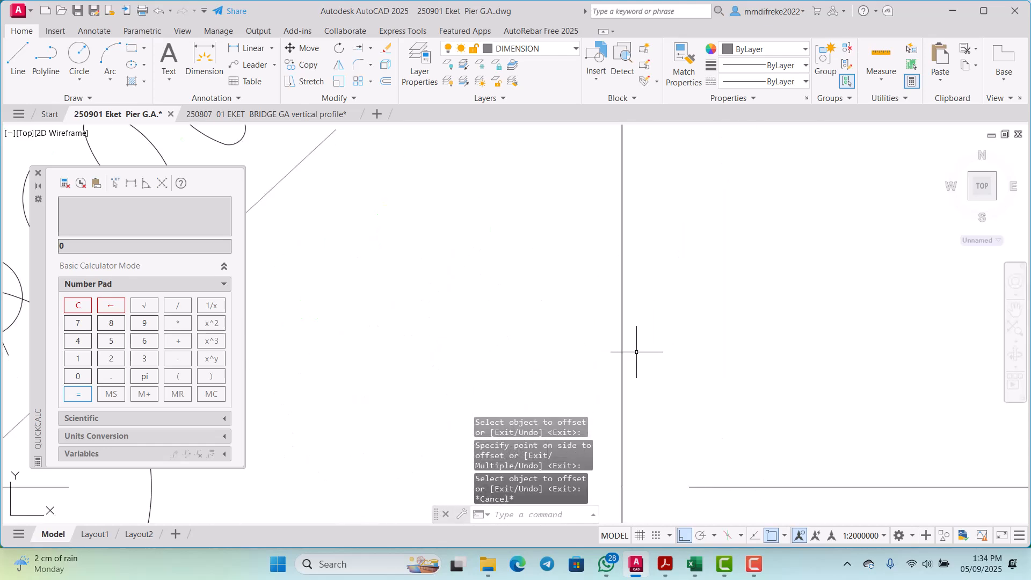
left_click(622, 322)
scroll(622, 323, "down", 6)
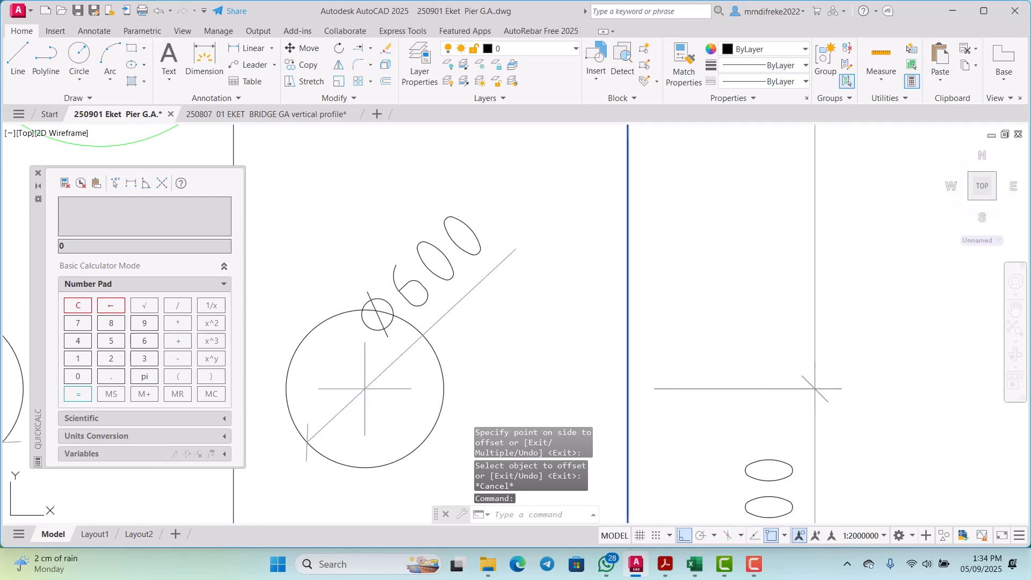
key("Delete")
scroll(579, 268, "up", 6)
scroll(580, 268, "down", 3)
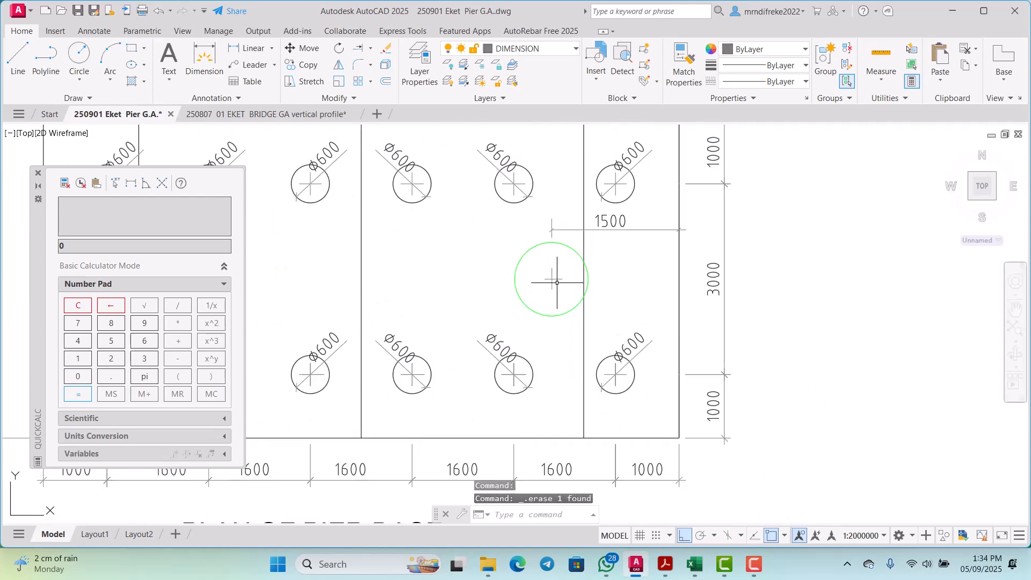
scroll(555, 281, "up", 5)
scroll(564, 292, "down", 3)
left_click(582, 359)
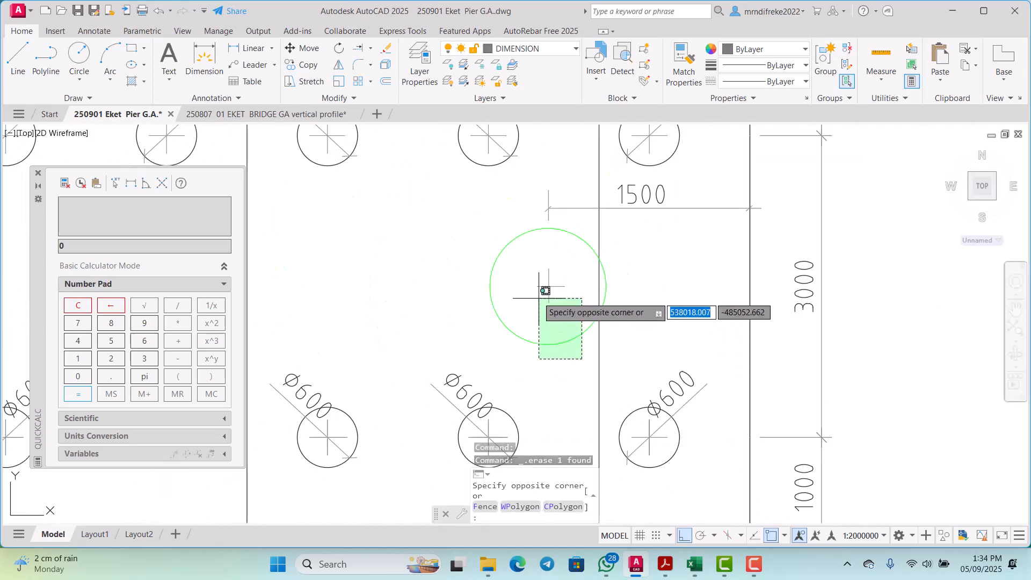
left_click(492, 239)
scroll(546, 263, "up", 3)
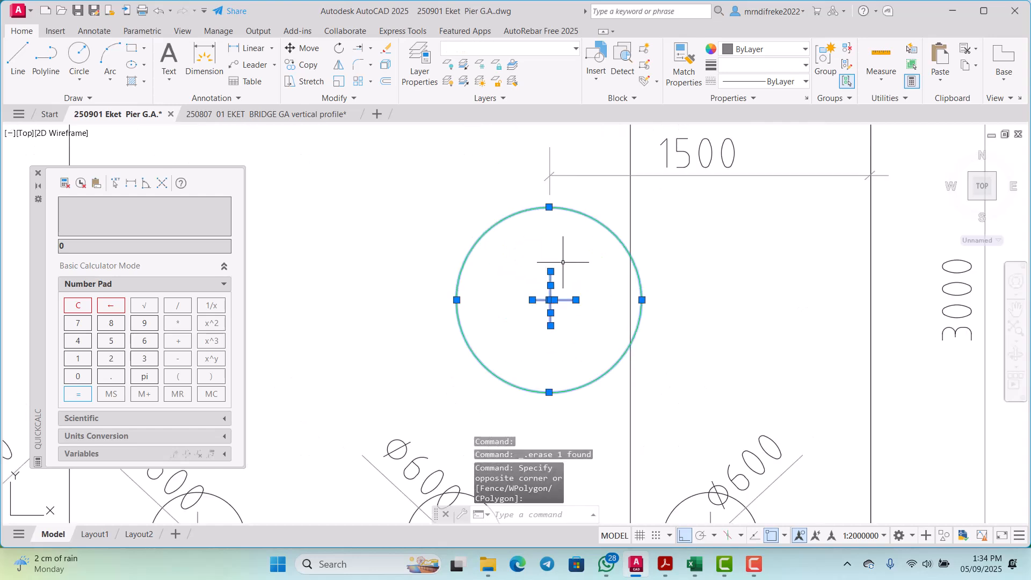
right_click(563, 262)
left_click(591, 338)
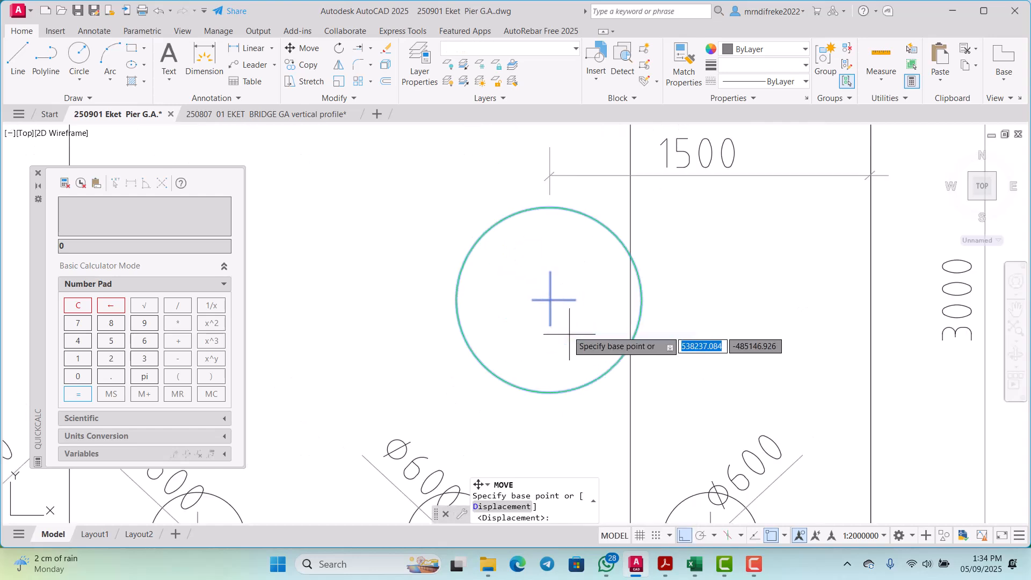
left_click(550, 300)
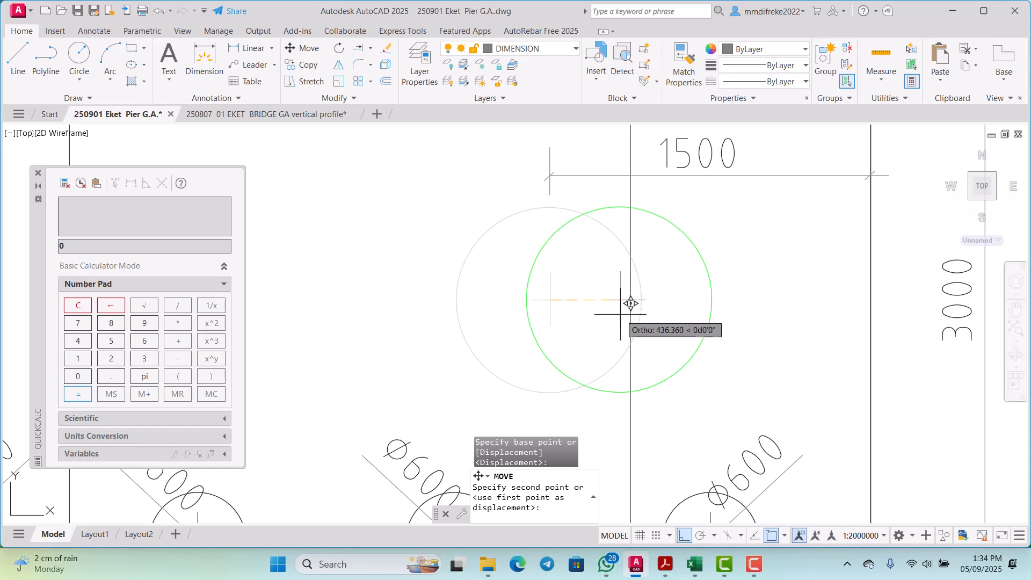
key("Escape")
Step: Copy the right column's short horizontal centre mark about 485 to the right, across its guide line, with object snap off
scroll(568, 311, "up", 4)
left_click(567, 312)
left_click(546, 266)
scroll(551, 265, "down", 2)
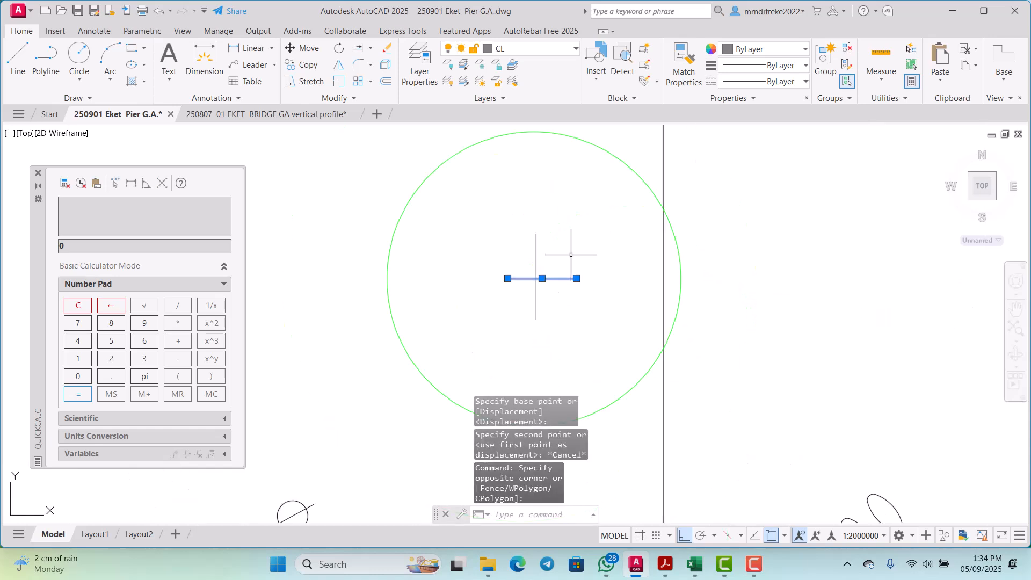
right_click(571, 255)
left_click(614, 330)
left_click(615, 330)
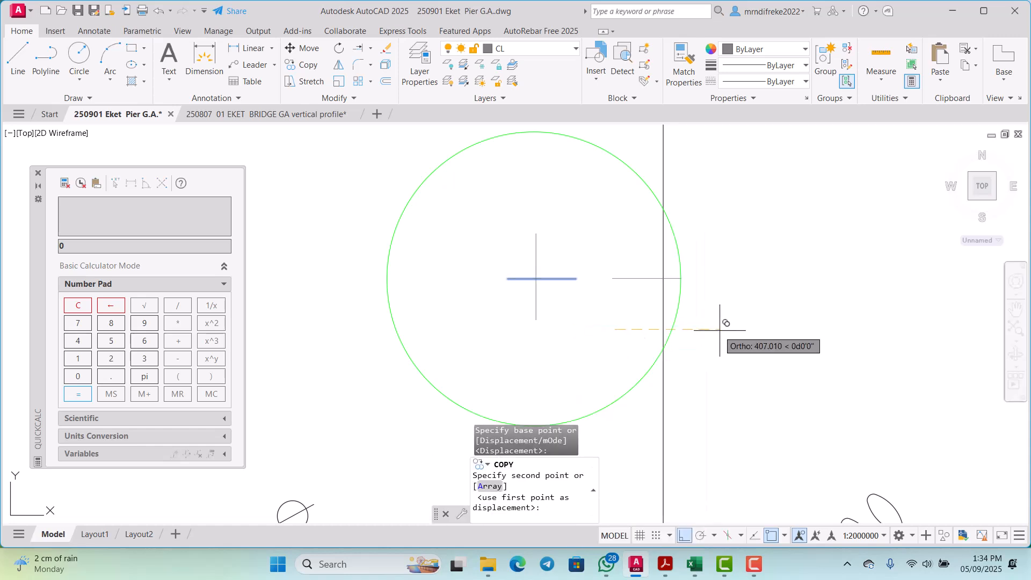
left_click(770, 536)
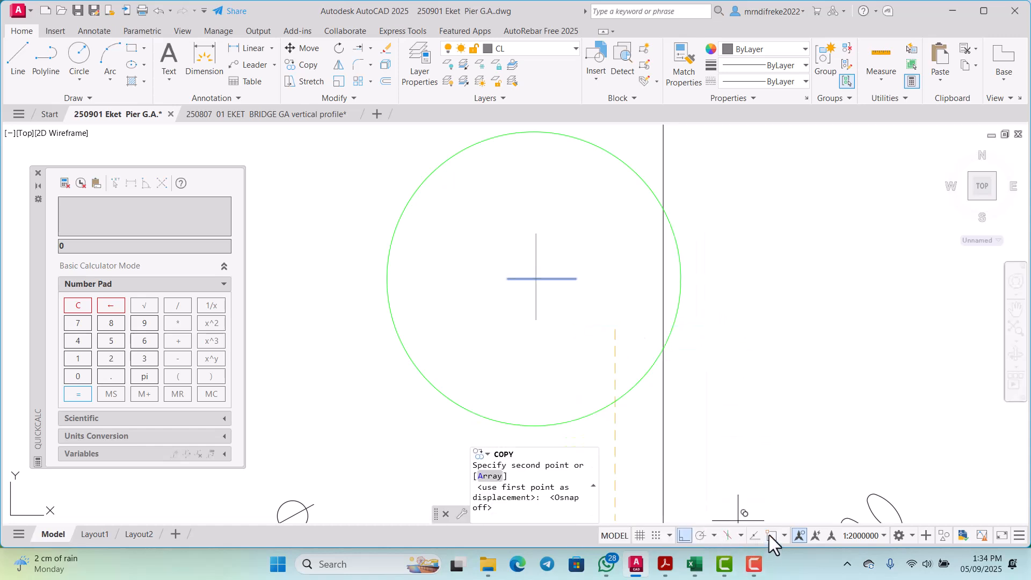
left_click(738, 326)
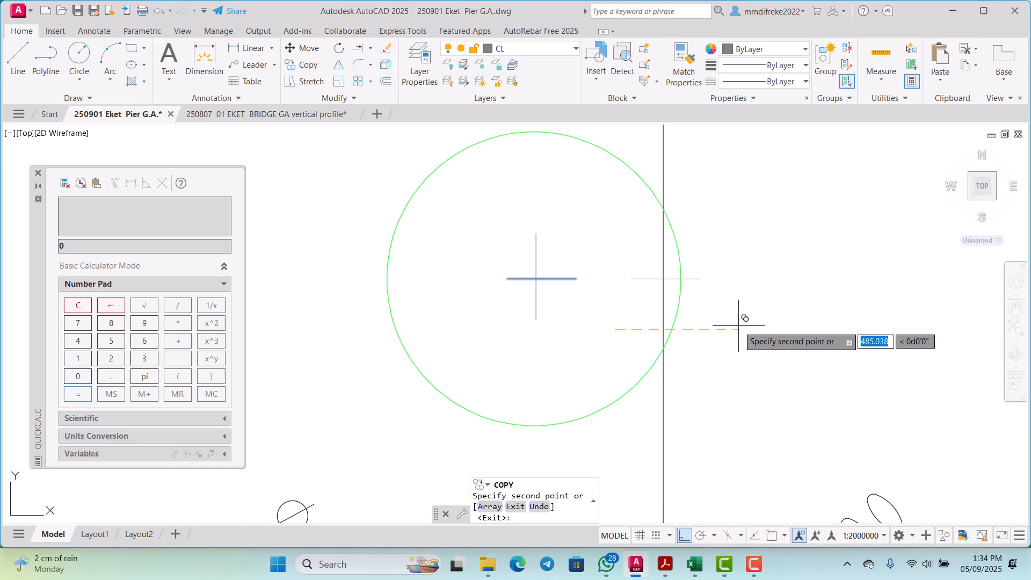
key("Escape")
scroll(587, 292, "down", 2)
left_click(593, 351)
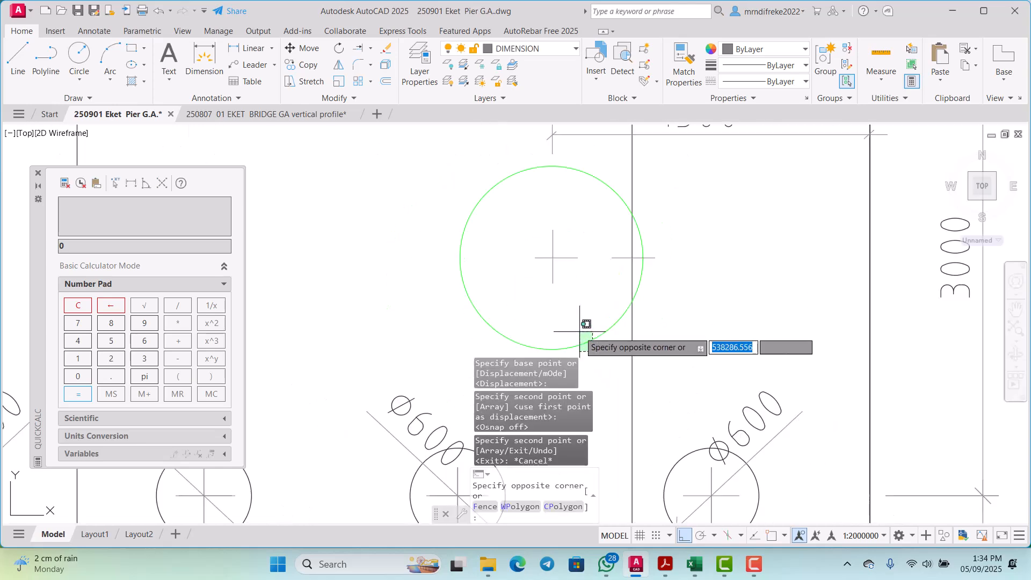
left_click(576, 322)
left_click(561, 247)
left_click(531, 227)
right_click(559, 225)
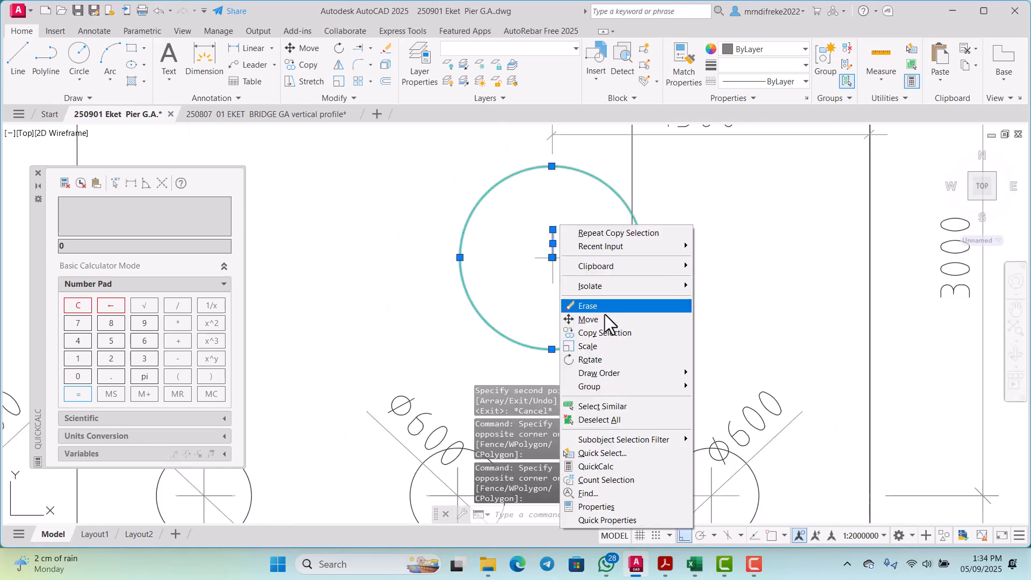
left_click(590, 332)
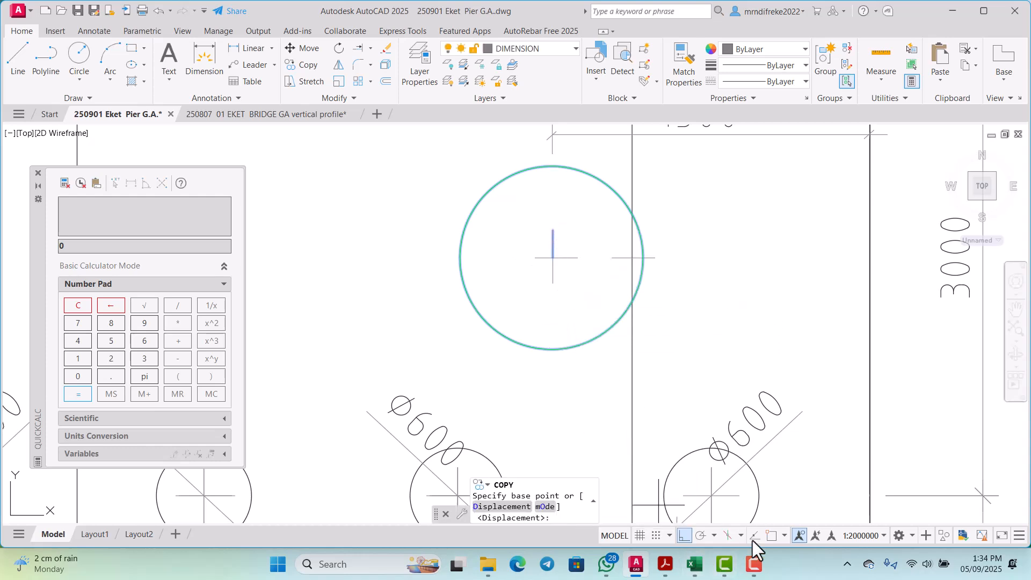
Step: Turn object snap back on and move the right column circle and its upper vertical centre mark from the circle's centre onto the guide line
left_click(771, 536)
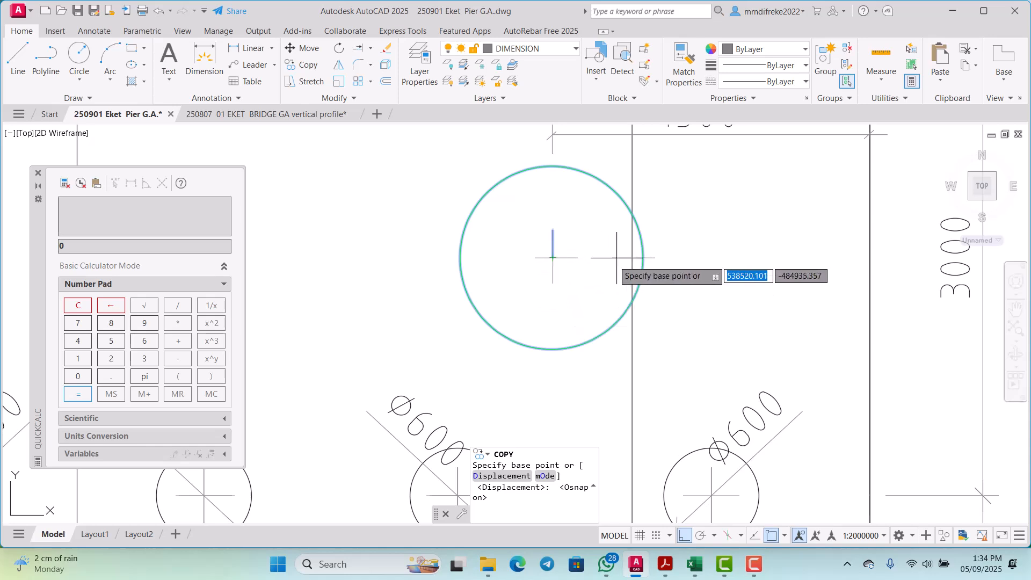
key("Escape")
left_click(605, 333)
left_click(582, 306)
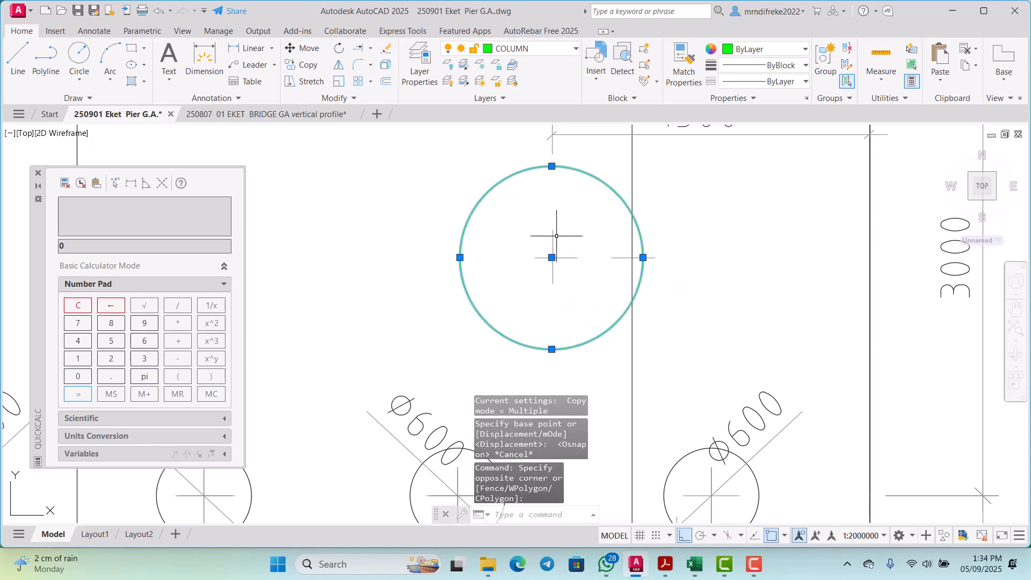
left_click(561, 231)
left_click(547, 237)
right_click(576, 234)
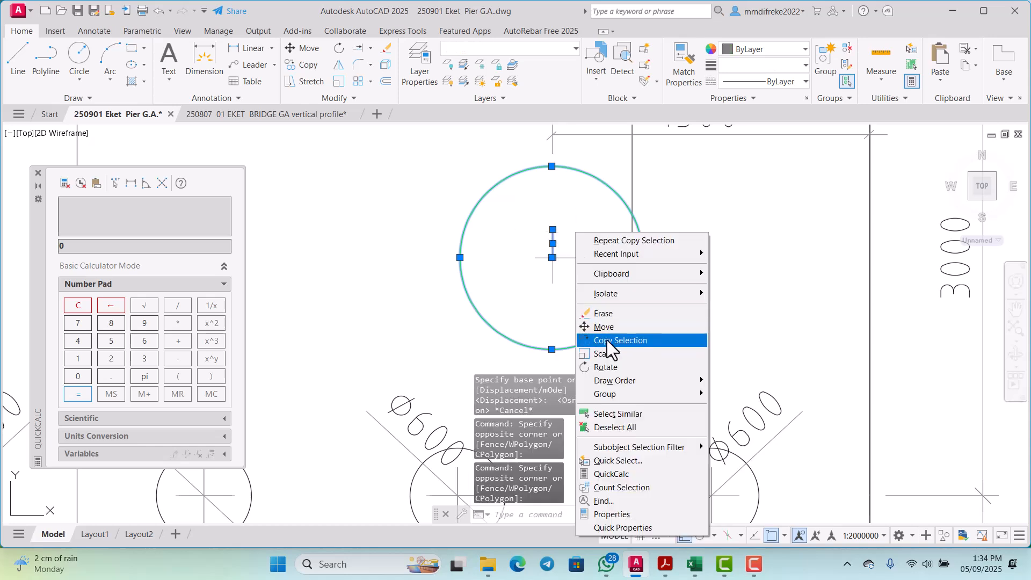
left_click(605, 328)
left_click(552, 258)
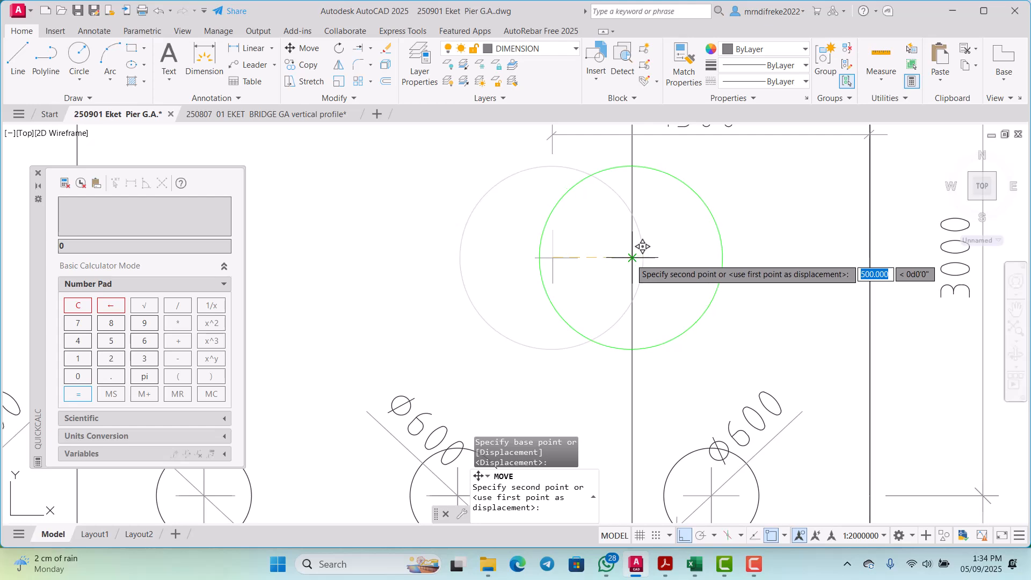
left_click(637, 245)
Step: Copy the horizontal centre mark left at the right column circle's left edge onto the middle guide line, with object snap off
scroll(662, 297, "down", 8)
scroll(662, 297, "up", 7)
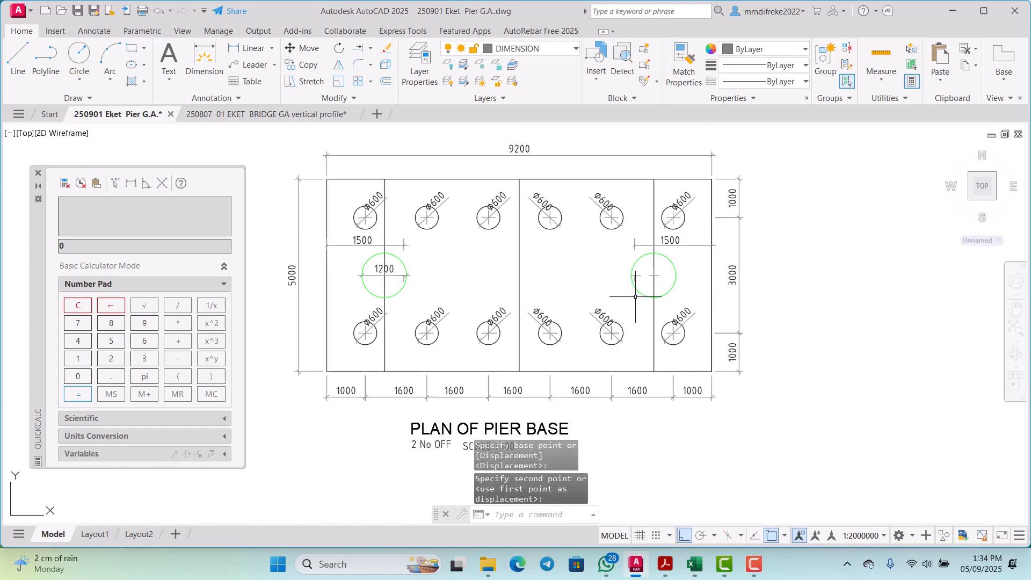
scroll(663, 297, "down", 6)
scroll(695, 278, "up", 7)
scroll(695, 278, "up", 5)
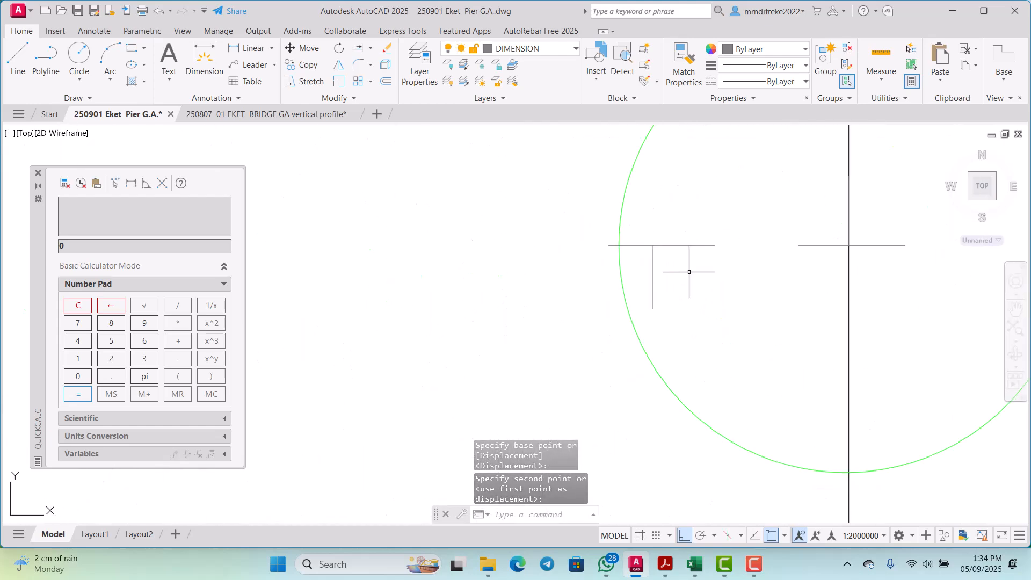
left_click(692, 280)
scroll(682, 242, "down", 3)
left_click(656, 263)
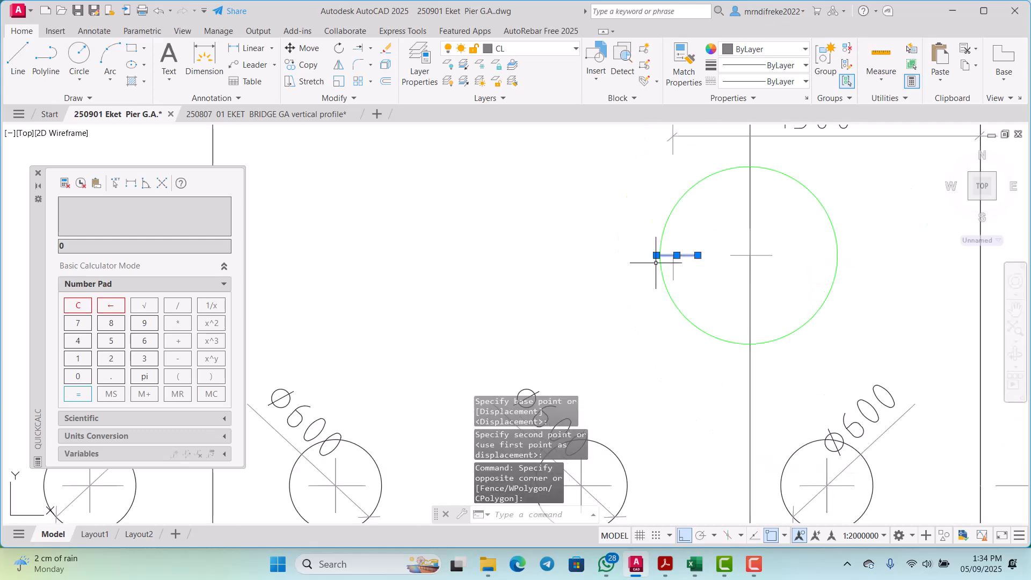
right_click(612, 226)
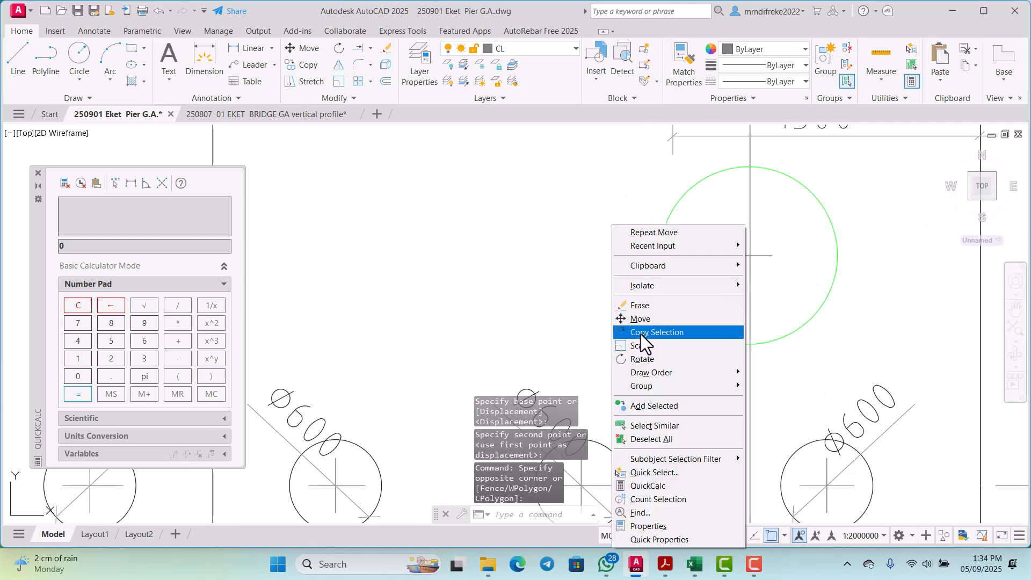
left_click(650, 330)
left_click(673, 278)
scroll(665, 278, "down", 3)
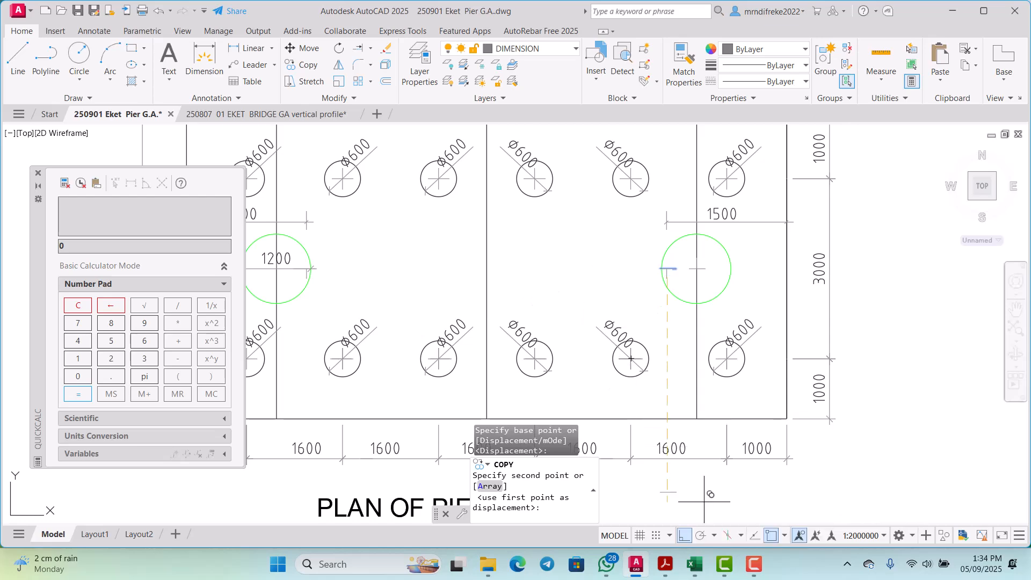
left_click(771, 535)
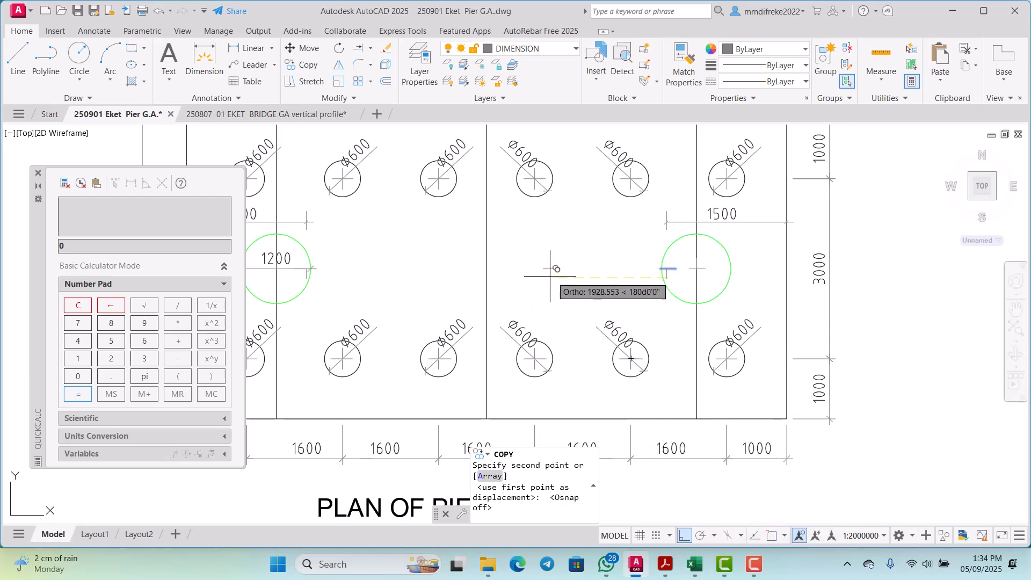
scroll(478, 271, "up", 4)
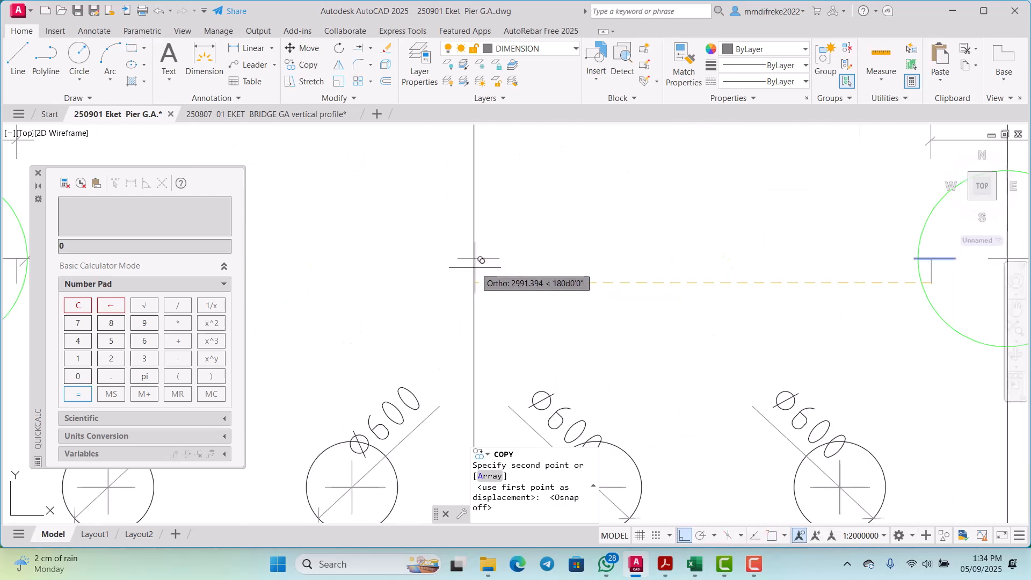
left_click(478, 268)
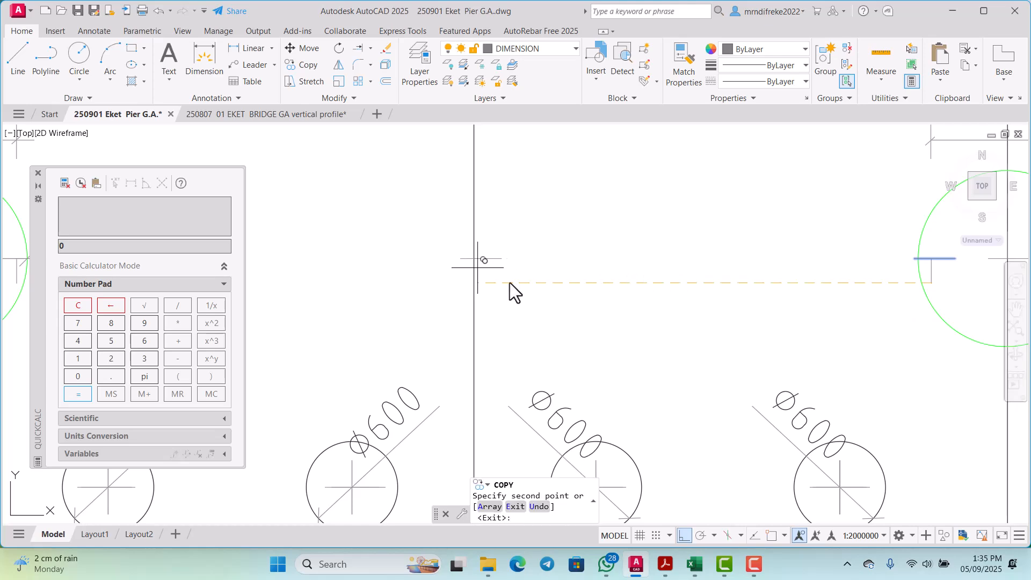
scroll(510, 286, "down", 2)
key("Escape")
Step: Erase the leftover horizontal and vertical centre marks at the left edge of the right column circle
middle_click_drag(846, 271, 673, 297)
scroll(644, 295, "up", 3)
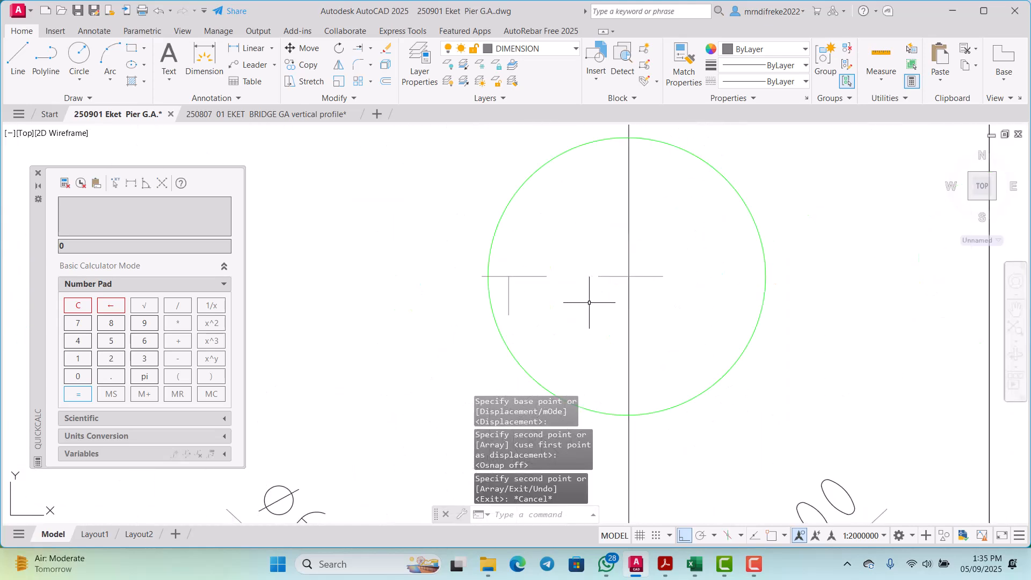
left_click(541, 314)
left_click(463, 245)
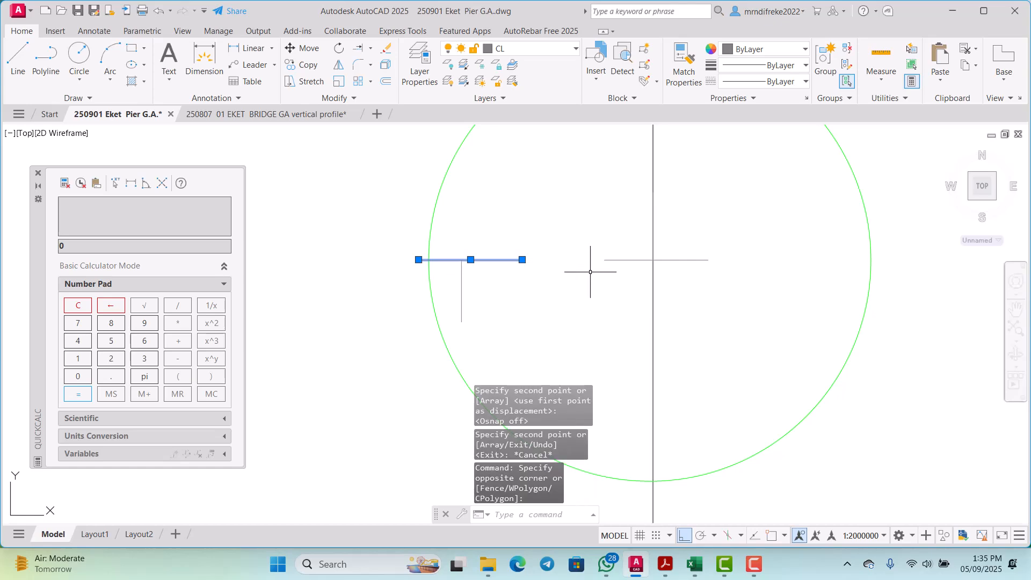
key("Delete")
left_click(486, 311)
left_click(454, 256)
key("Delete")
scroll(575, 282, "down", 6)
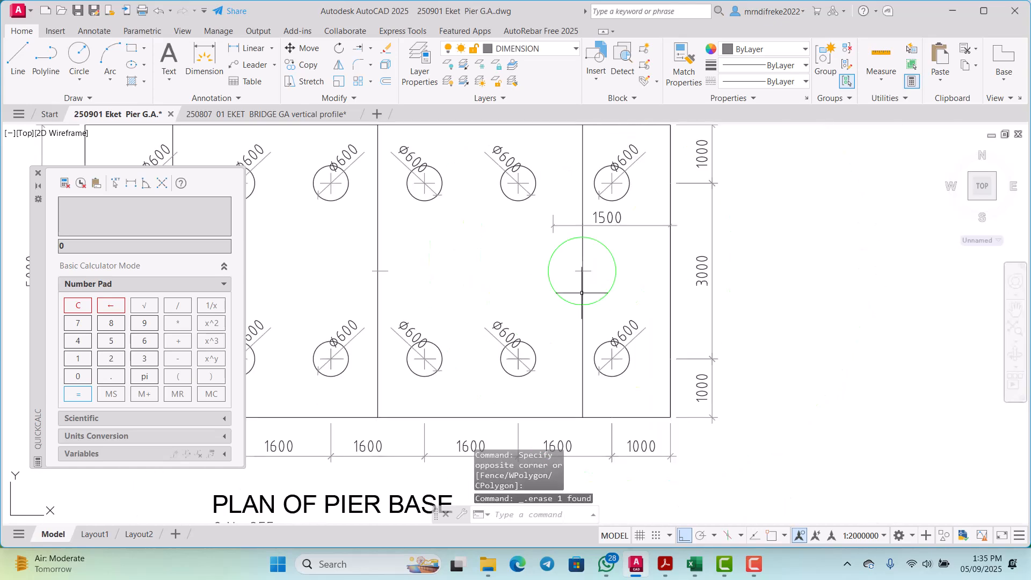
Step: Erase the middle column's guide line and undo the erasure
scroll(390, 239, "up", 2)
left_click(375, 217)
key("Delete")
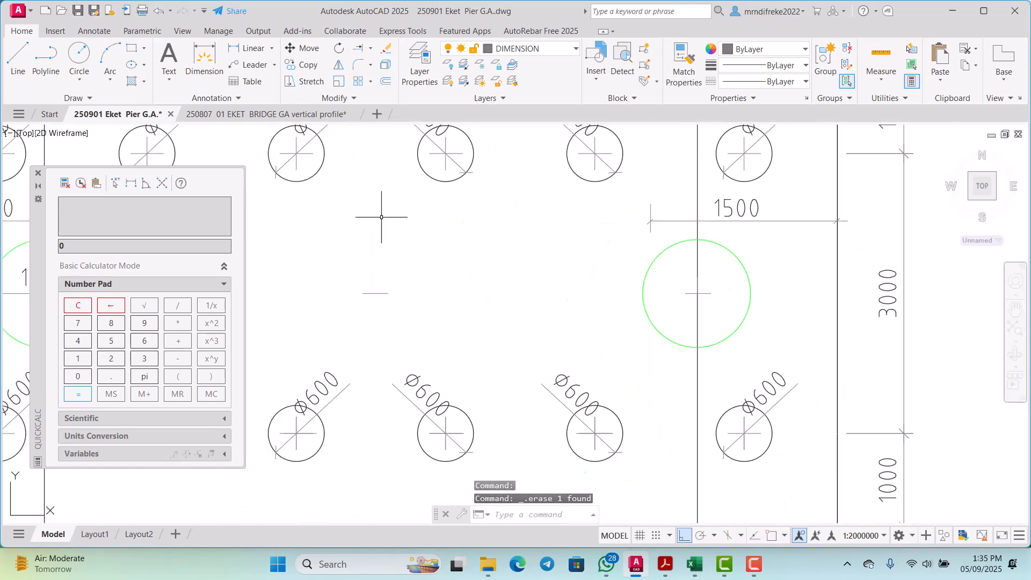
left_click(158, 11)
Step: Copy the right column circle and its horizontal centre mark from the circle's centre onto the middle guide line, with object snap on
scroll(689, 285, "up", 2)
left_click(758, 345)
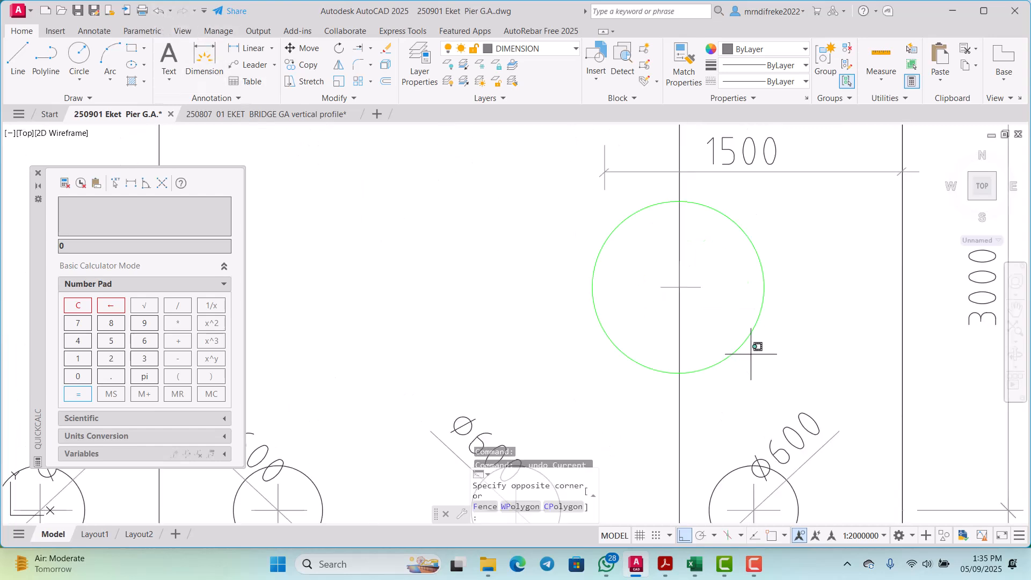
left_click(699, 276)
scroll(699, 276, "down", 2)
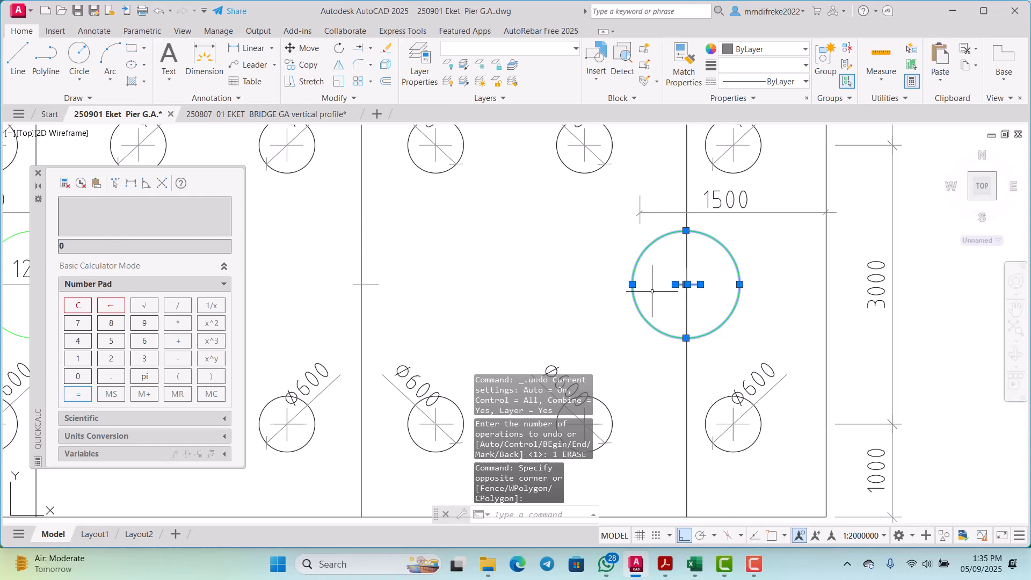
right_click(598, 265)
left_click(617, 351)
scroll(680, 287, "up", 4)
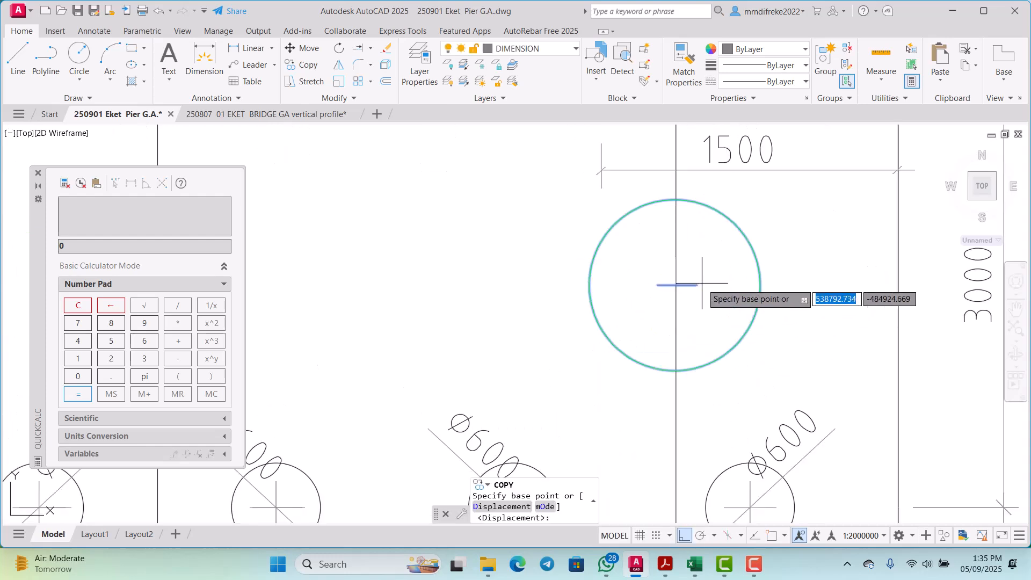
left_click(771, 535)
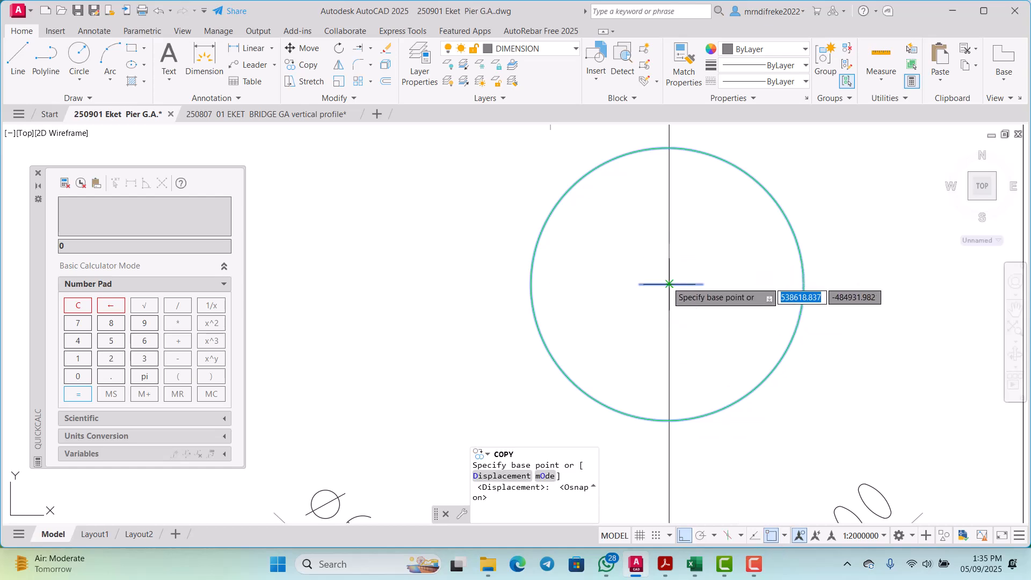
left_click(669, 284)
scroll(430, 290, "down", 3)
scroll(354, 277, "up", 3)
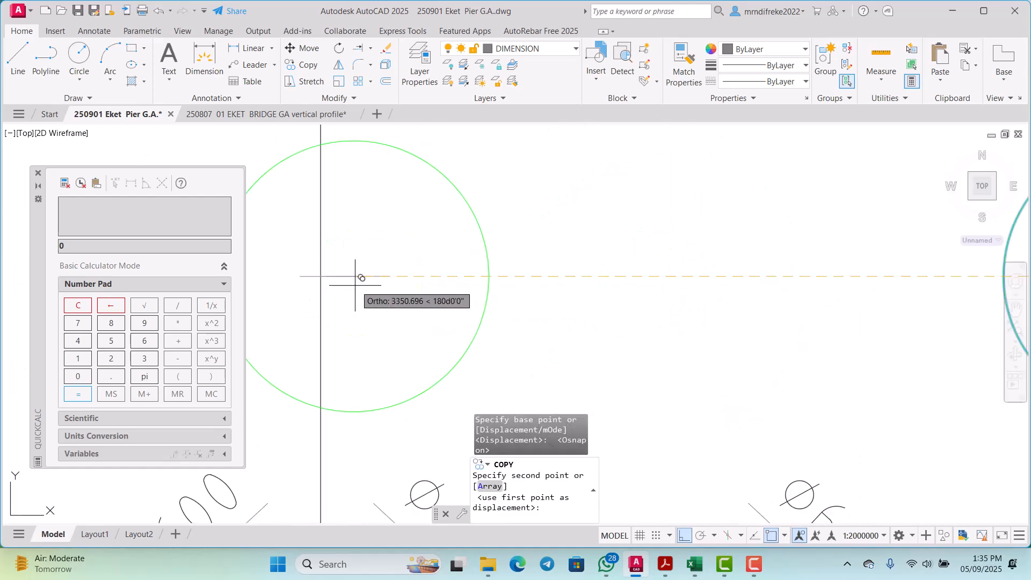
left_click(321, 277)
scroll(439, 277, "down", 3)
key("Escape")
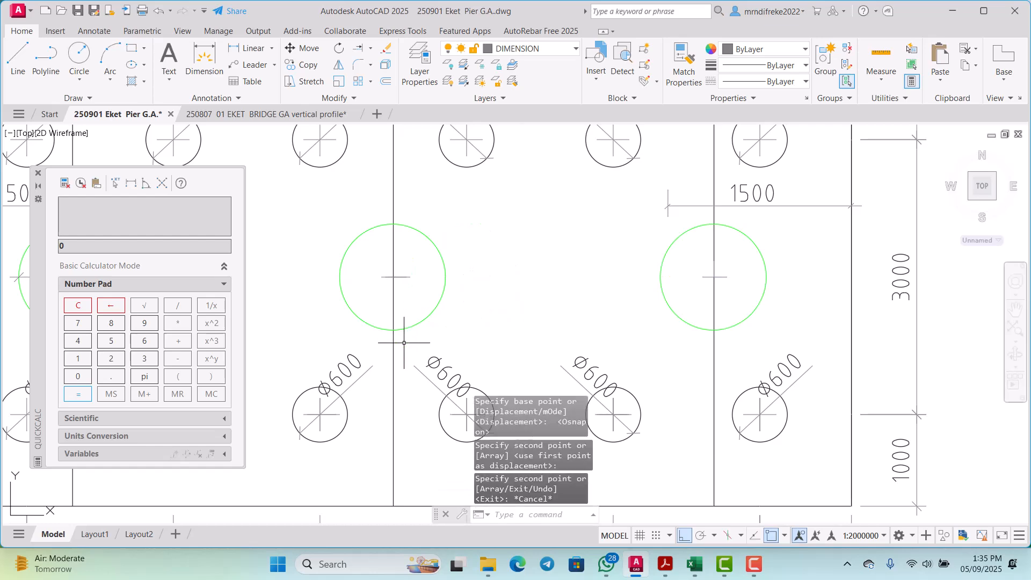
Step: Erase the vertical guide lines through the middle and left columns
left_click(392, 357)
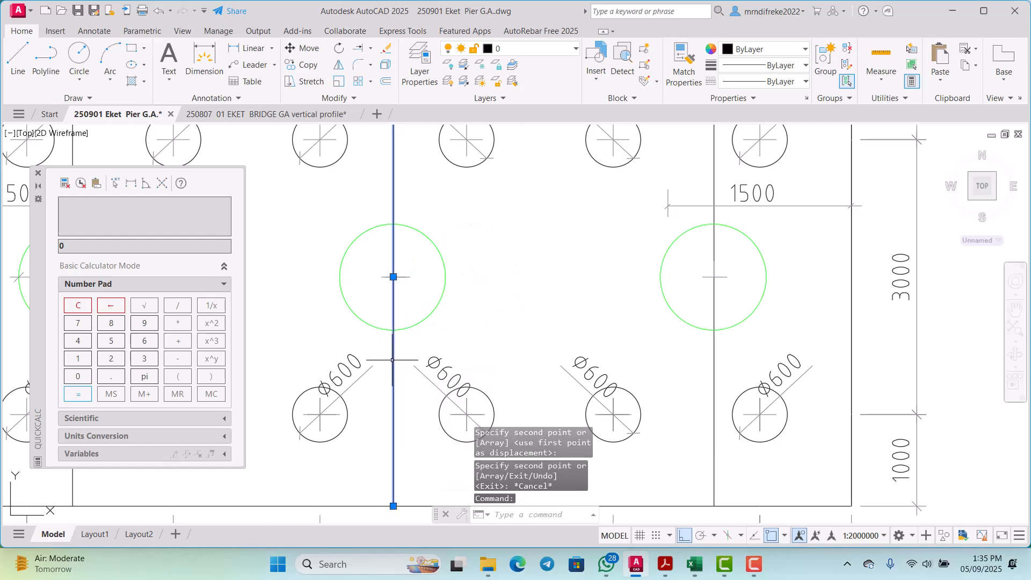
key("Delete")
scroll(465, 341, "down", 3)
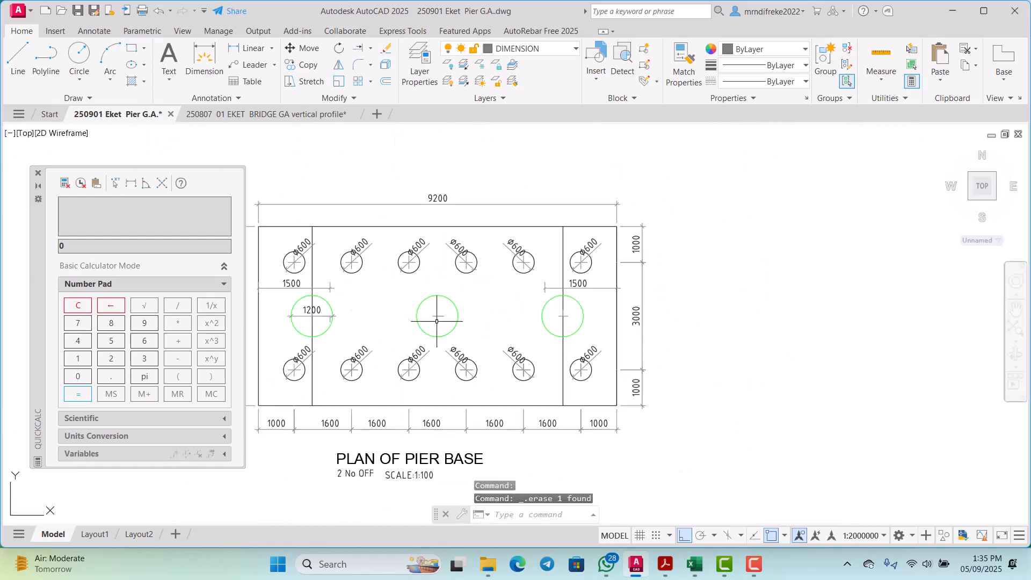
scroll(436, 321, "up", 3)
scroll(471, 322, "down", 3)
scroll(408, 306, "up", 4)
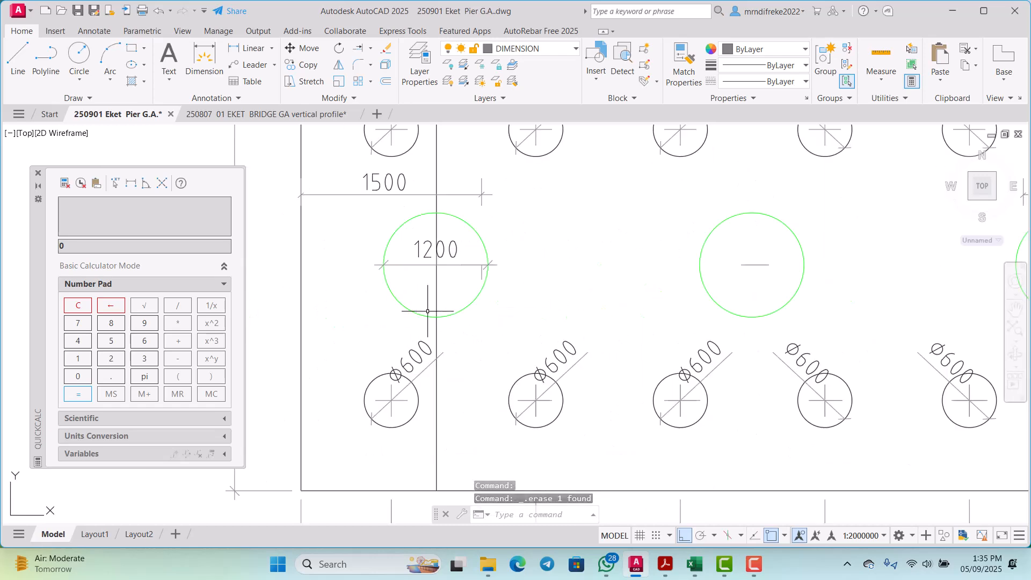
scroll(437, 303, "down", 4)
scroll(439, 186, "up", 4)
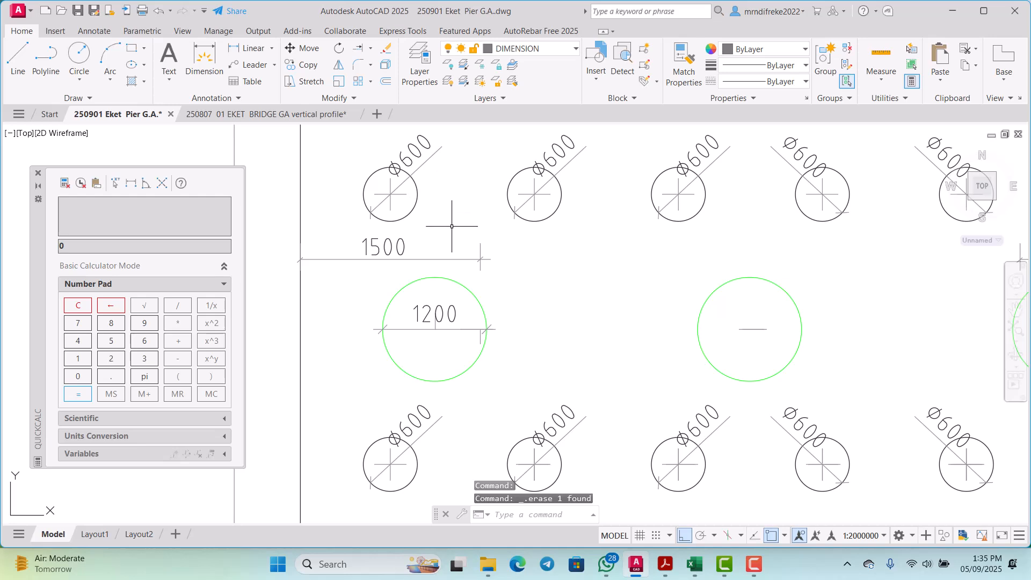
Step: Stretch the left column's vertical centre mark down across its horizontal centre line and erase the leftover vertical mark near the circle's right edge
scroll(454, 290, "up", 2)
scroll(420, 317, "up", 6)
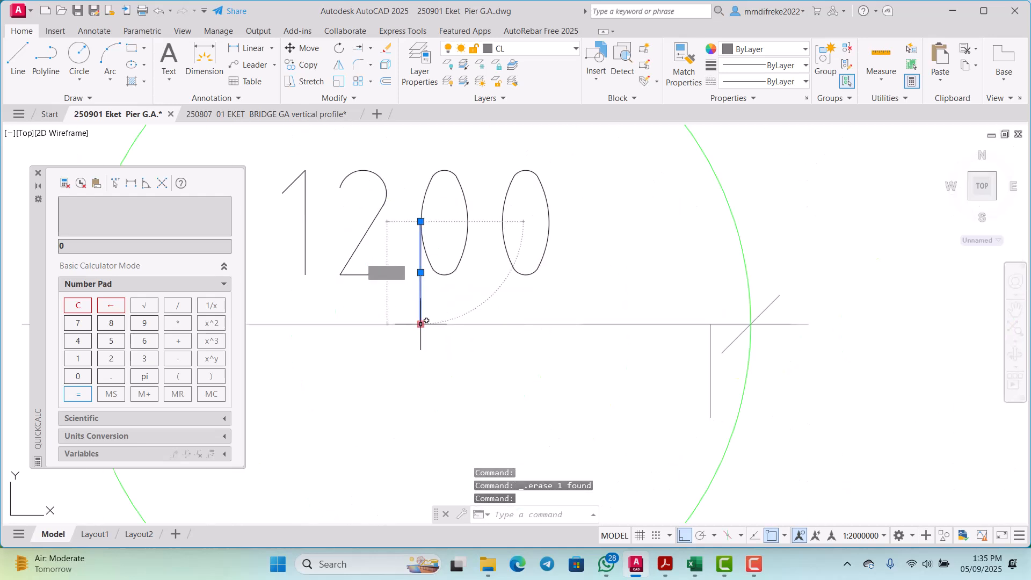
left_click(421, 324)
scroll(421, 323, "down", 2)
key("Escape")
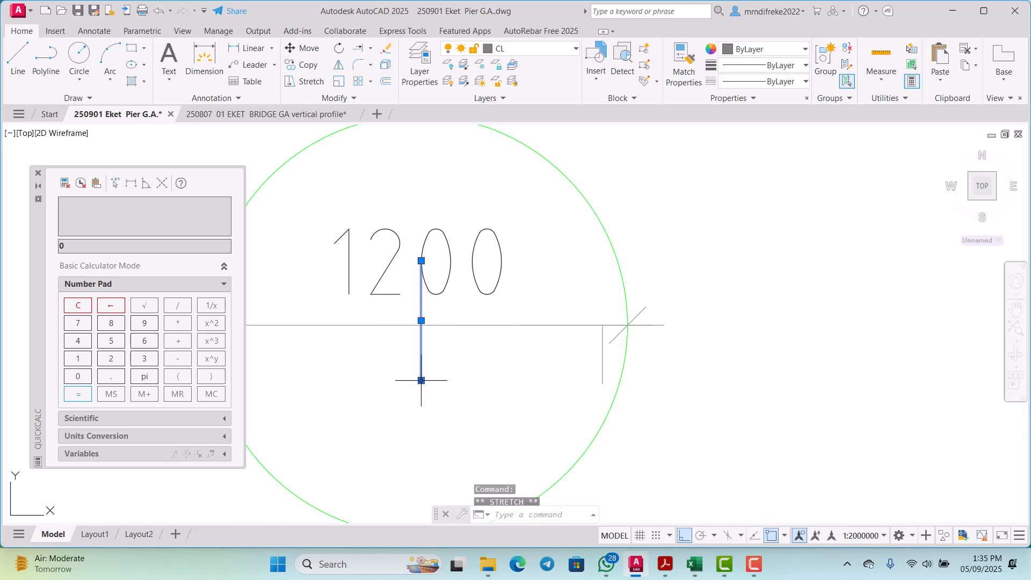
key("Escape")
scroll(587, 377, "up", 2)
left_click(613, 350)
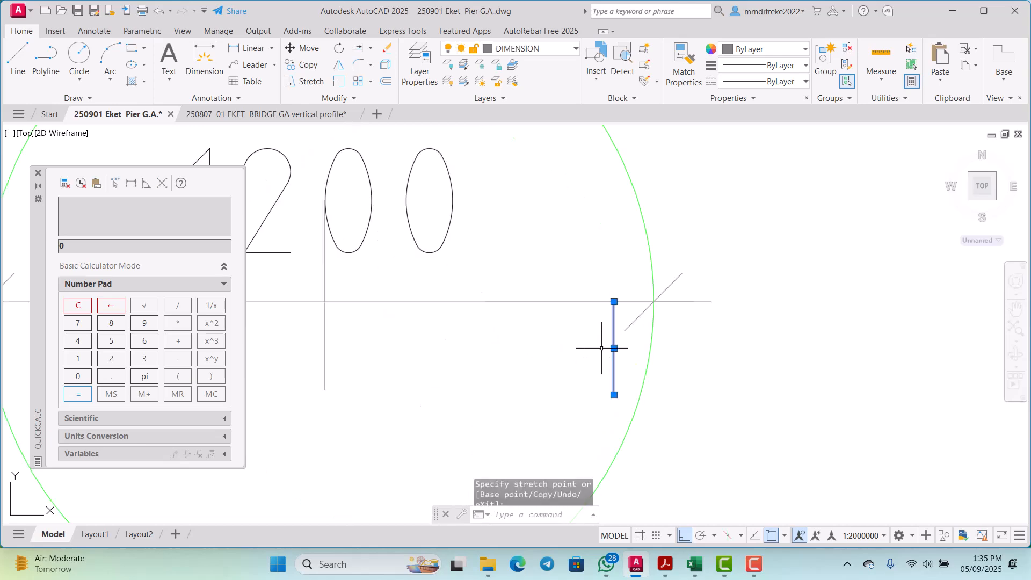
key("Delete")
scroll(486, 346, "down", 6)
scroll(481, 352, "up", 6)
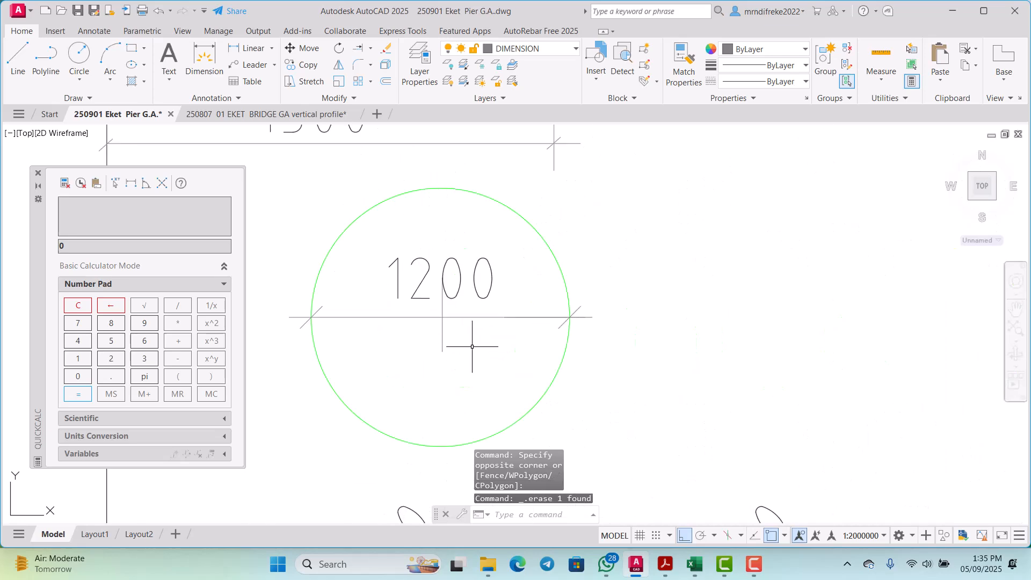
Step: Offset the left column's vertical centre mark 3500 to the right into the middle column circle
key("Return")
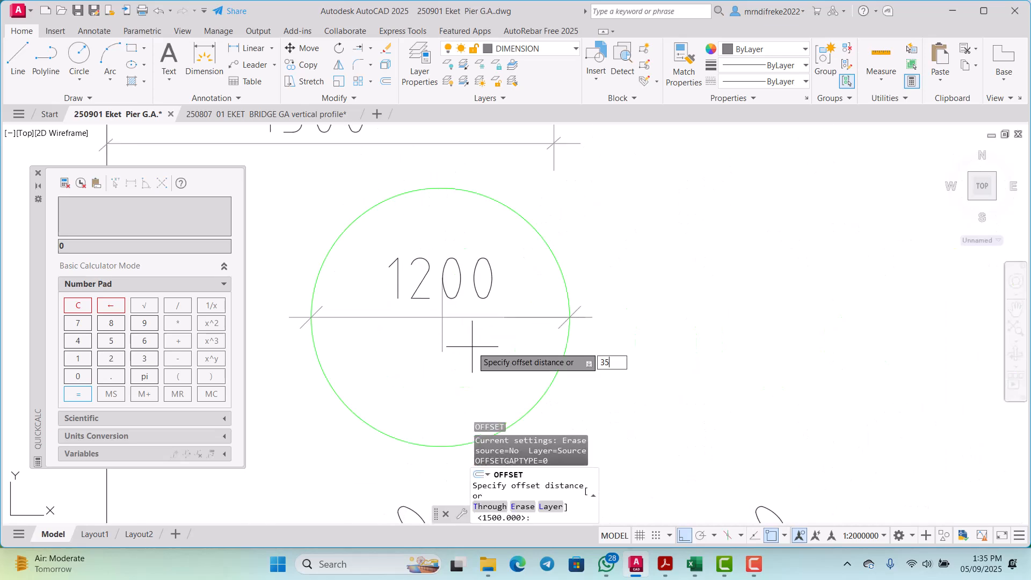
key("Return")
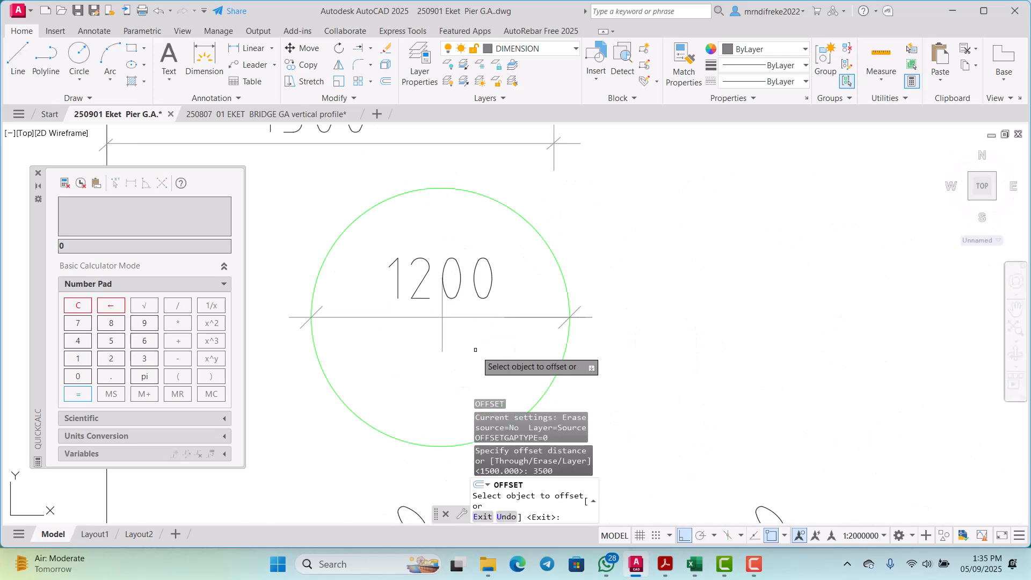
left_click(441, 329)
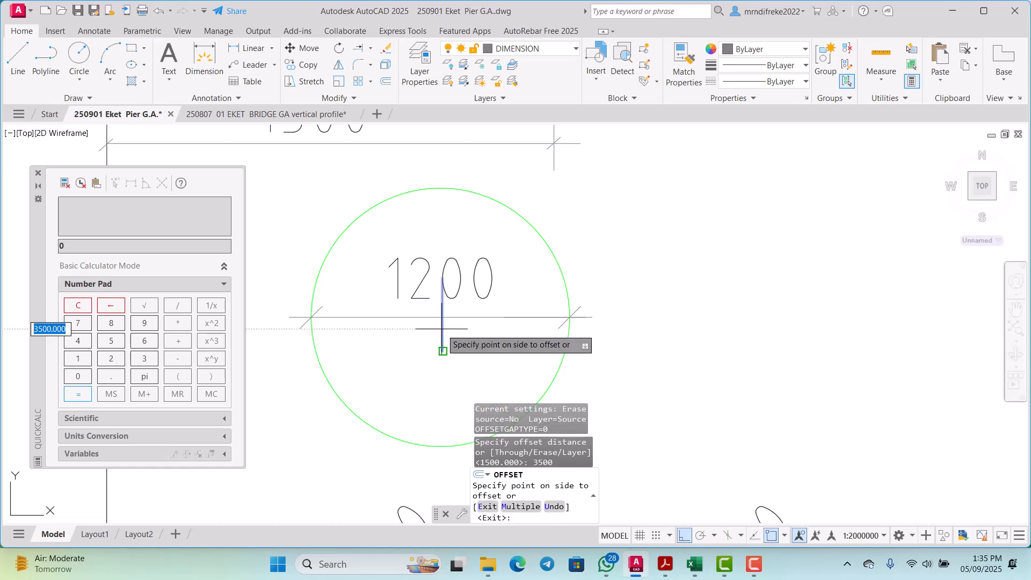
scroll(452, 343, "down", 3)
left_click(609, 344)
scroll(623, 342, "down", 3)
scroll(737, 363, "up", 3)
scroll(736, 364, "down", 3)
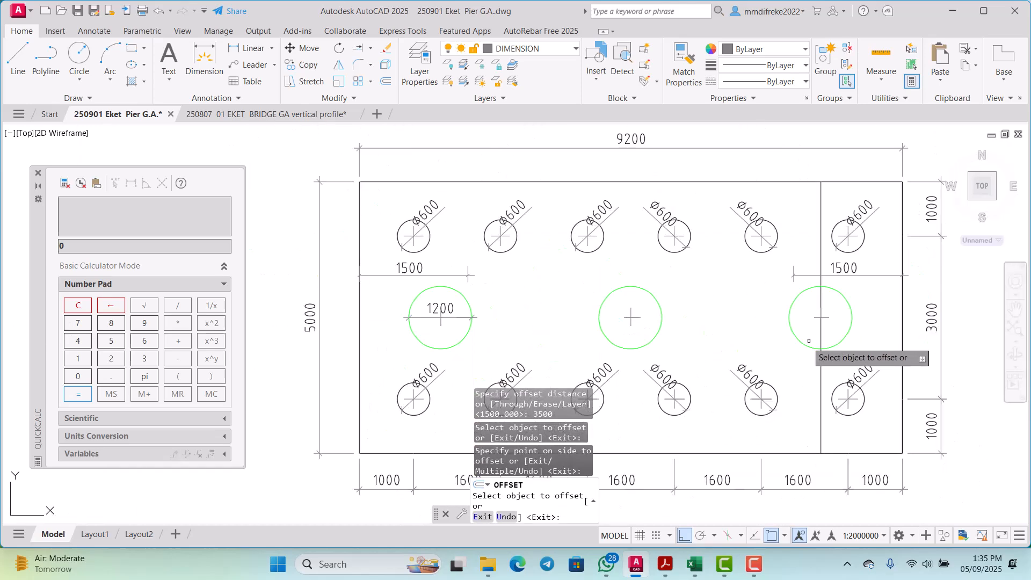
Step: Leave the Offset command and erase the vertical guide line through the right column
scroll(784, 355, "up", 3)
key("Escape")
left_click(823, 336)
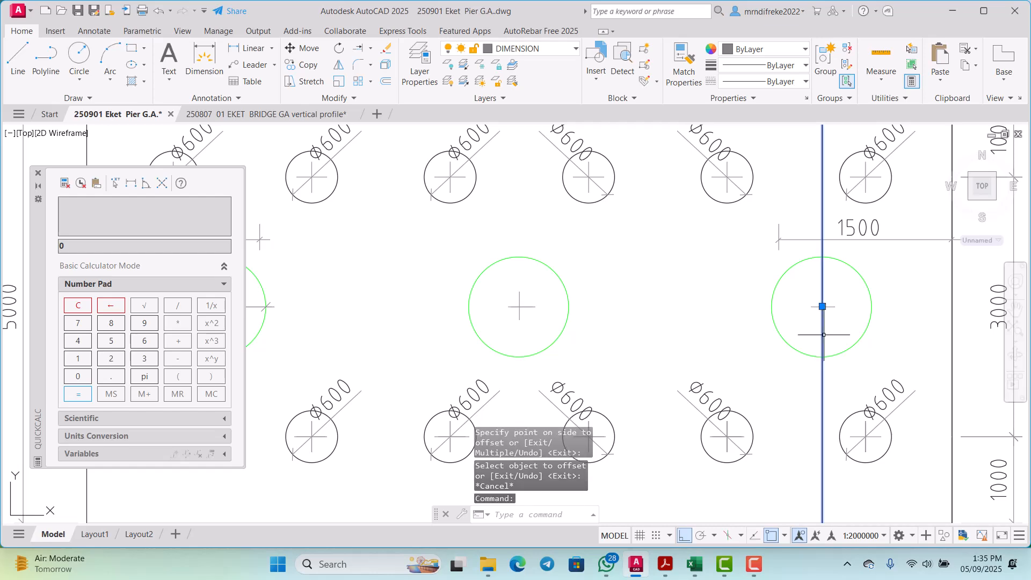
key("Delete")
scroll(818, 317, "down", 1)
scroll(783, 306, "up", 5)
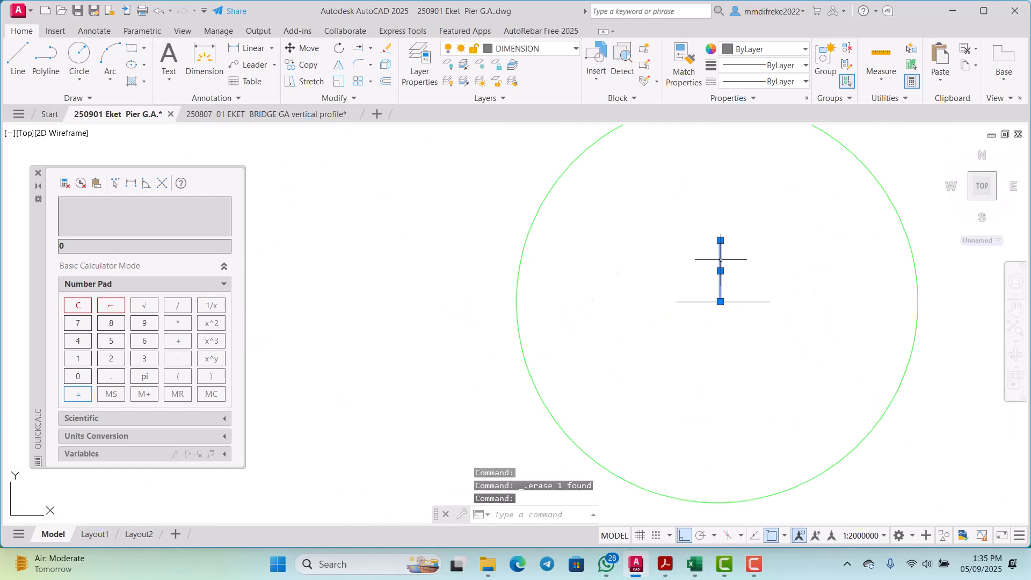
Step: Stretch the lower end of the right column's vertical centre mark down across its horizontal centre mark
left_click(721, 301)
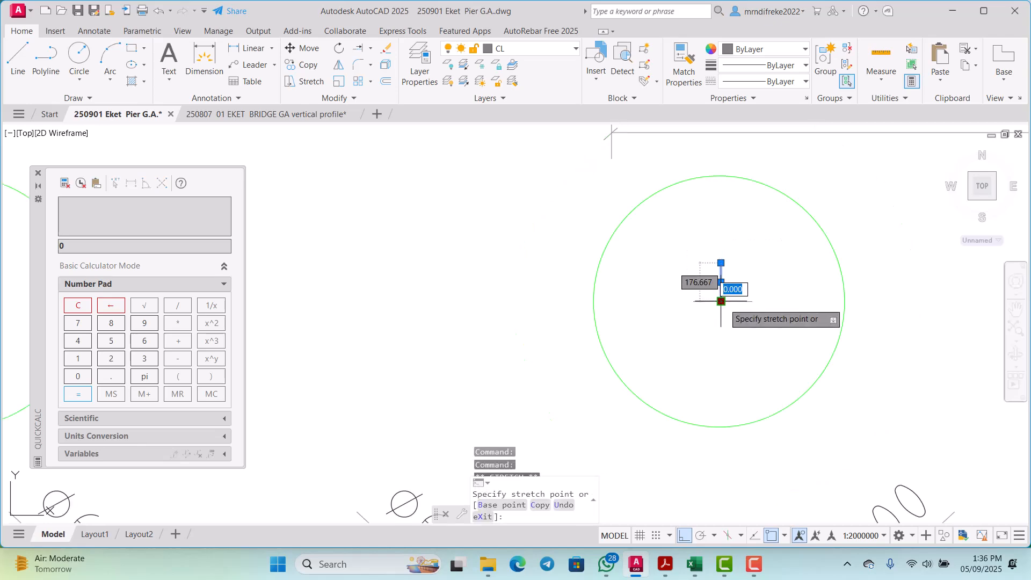
scroll(723, 295, "down", 4)
scroll(723, 345, "down", 4)
key("Escape")
scroll(719, 346, "down", 4)
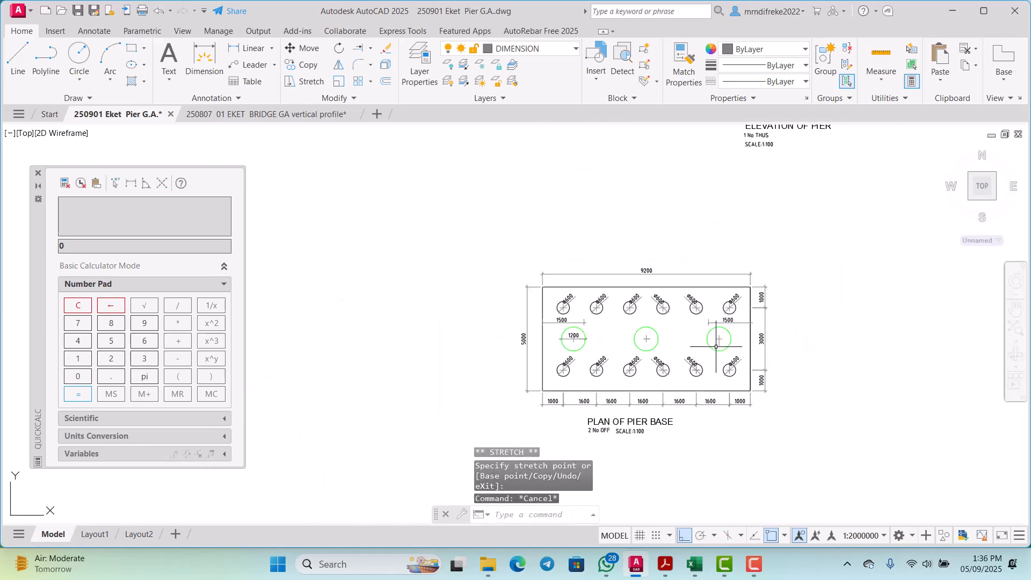
scroll(719, 331, "down", 4)
scroll(737, 250, "up", 6)
scroll(698, 270, "down", 5)
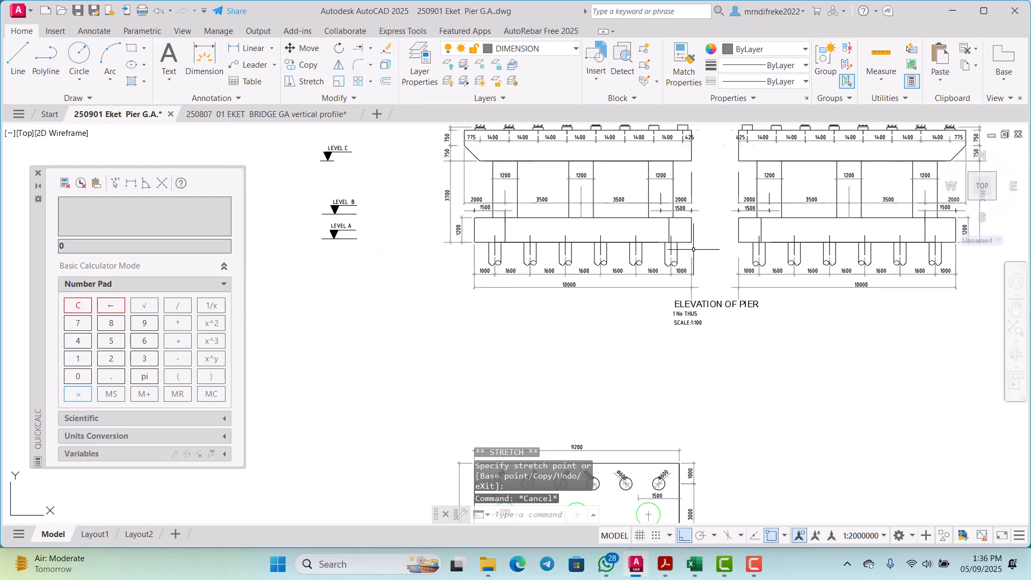
Step: Examine the pier base plan's piles, column centre marks and dimensions against the pier elevation
scroll(676, 278, "up", 1)
scroll(676, 278, "down", 3)
scroll(667, 422, "up", 6)
scroll(668, 344, "down", 4)
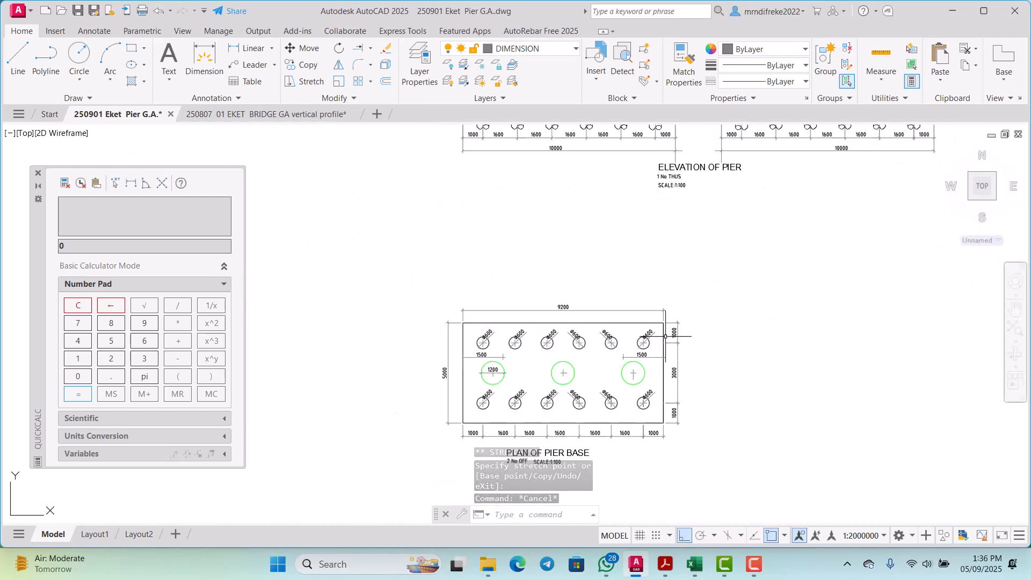
scroll(671, 336, "up", 4)
scroll(671, 327, "down", 4)
scroll(569, 290, "up", 4)
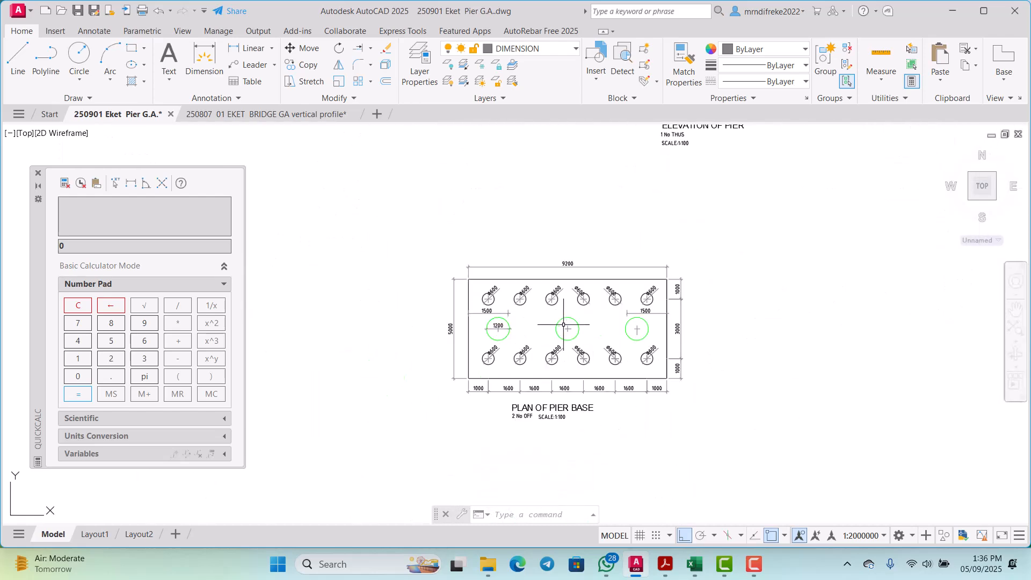
scroll(568, 286, "down", 4)
scroll(698, 311, "up", 5)
scroll(707, 316, "down", 5)
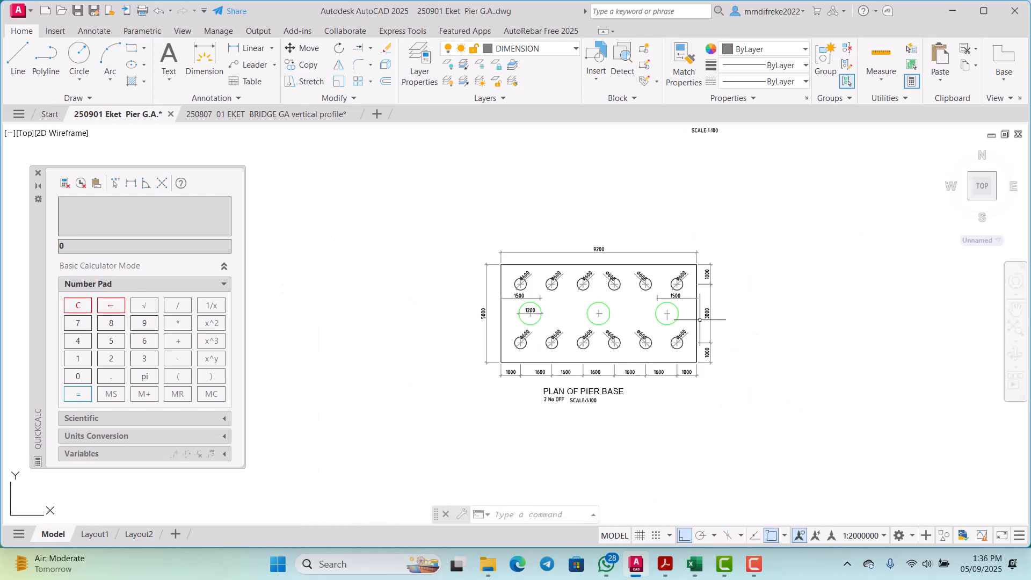
scroll(708, 317, "up", 6)
scroll(707, 317, "down", 5)
scroll(707, 317, "up", 5)
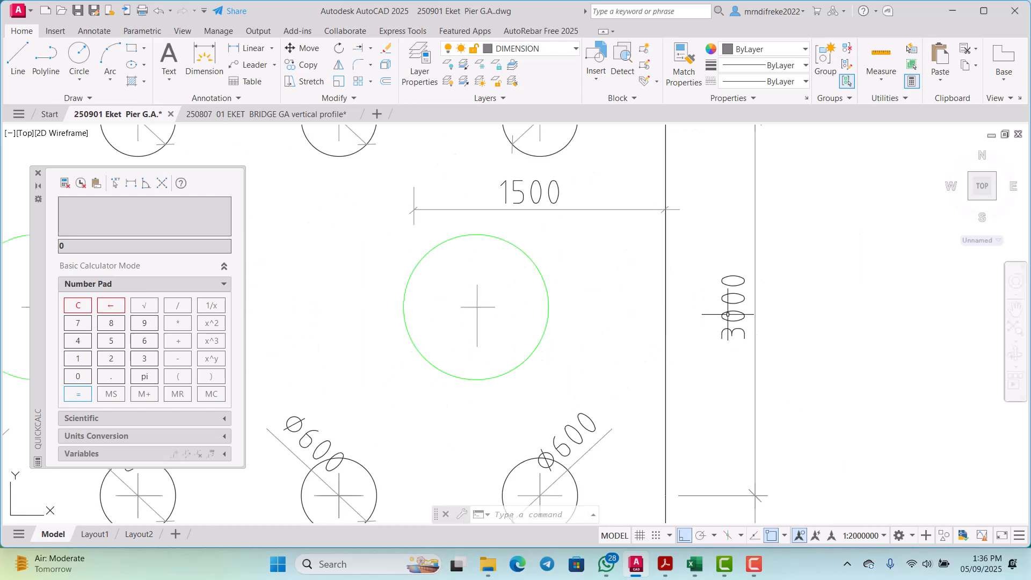
scroll(709, 311, "down", 5)
scroll(664, 317, "up", 6)
scroll(664, 318, "down", 6)
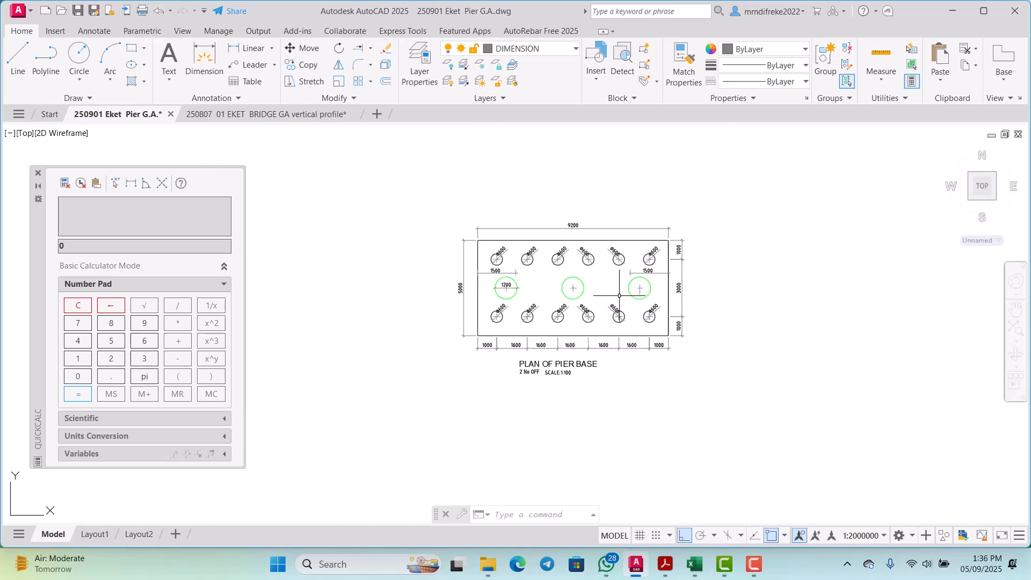
scroll(543, 268, "up", 6)
scroll(543, 269, "down", 5)
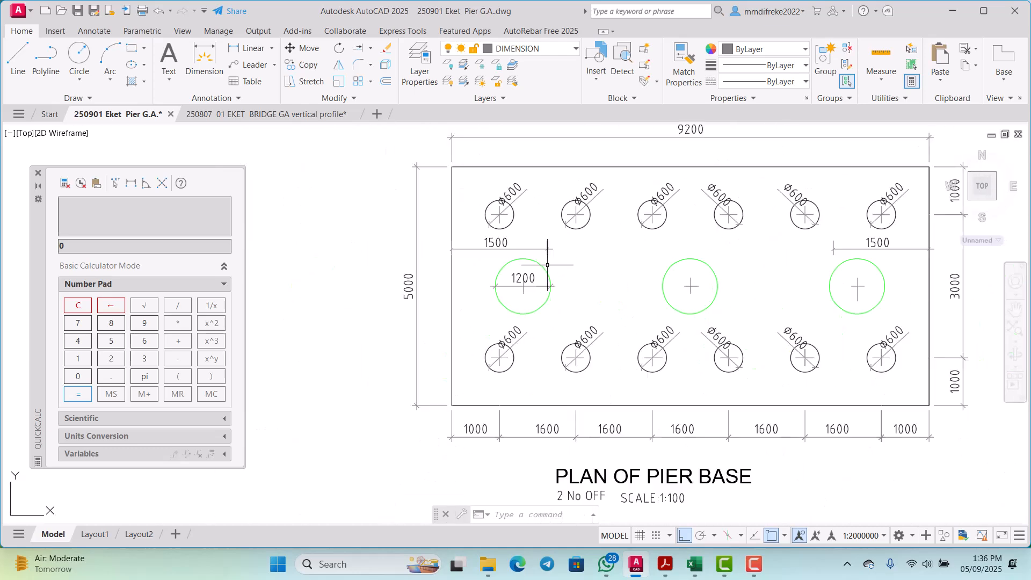
Step: Move the inner tick and extension line of the left 1500 dimension left towards the left column's centre
scroll(647, 237, "up", 6)
scroll(605, 245, "down", 3)
scroll(533, 256, "up", 3)
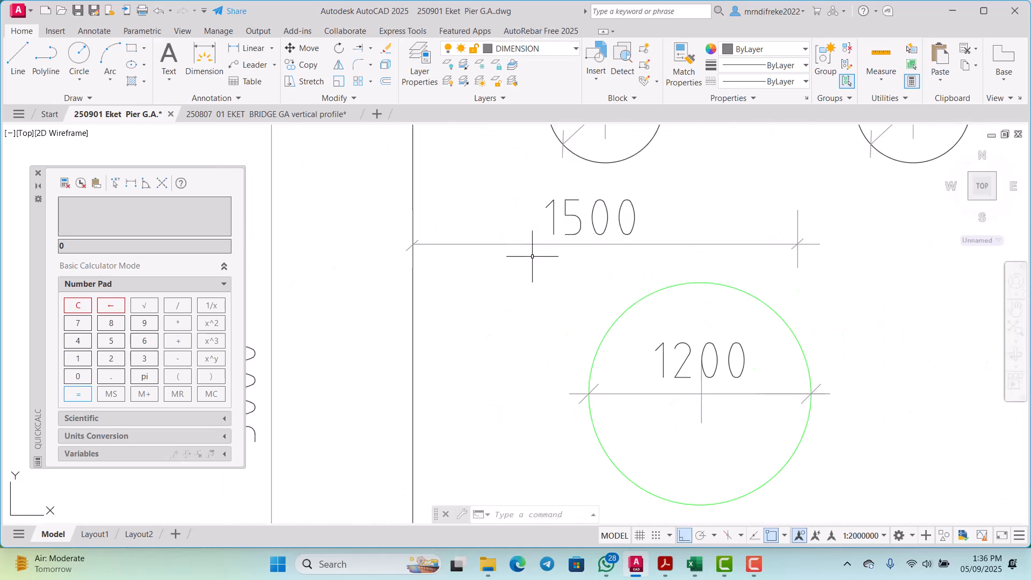
scroll(778, 236, "up", 6)
left_click(803, 237)
left_click(748, 218)
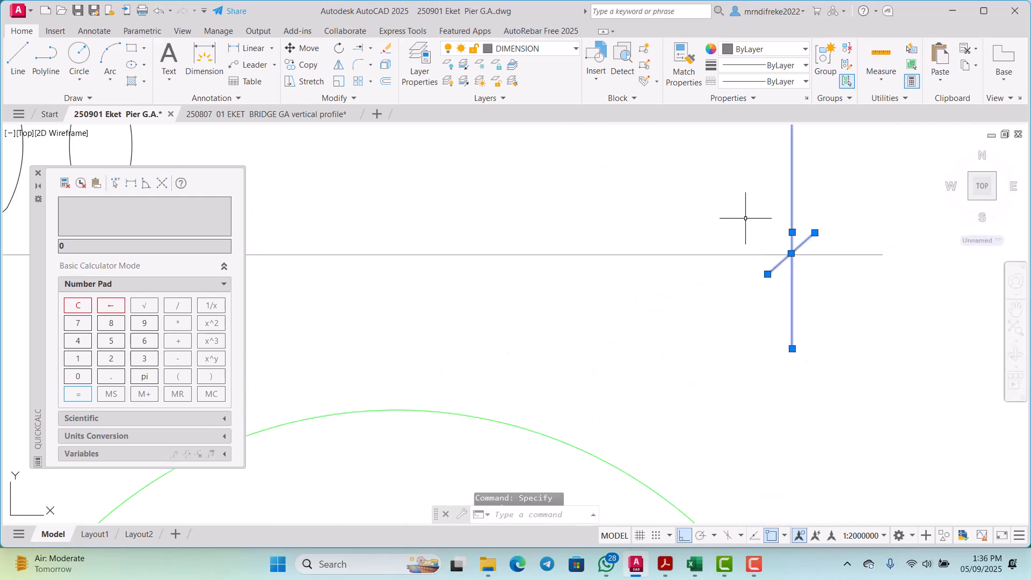
scroll(752, 221, "down", 4)
right_click(733, 207)
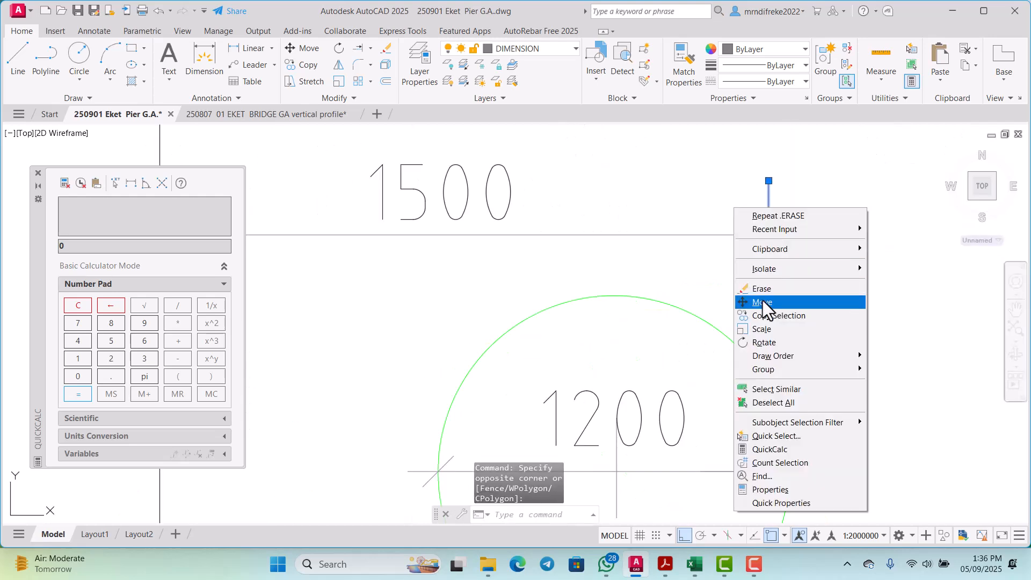
left_click(763, 301)
left_click(764, 299)
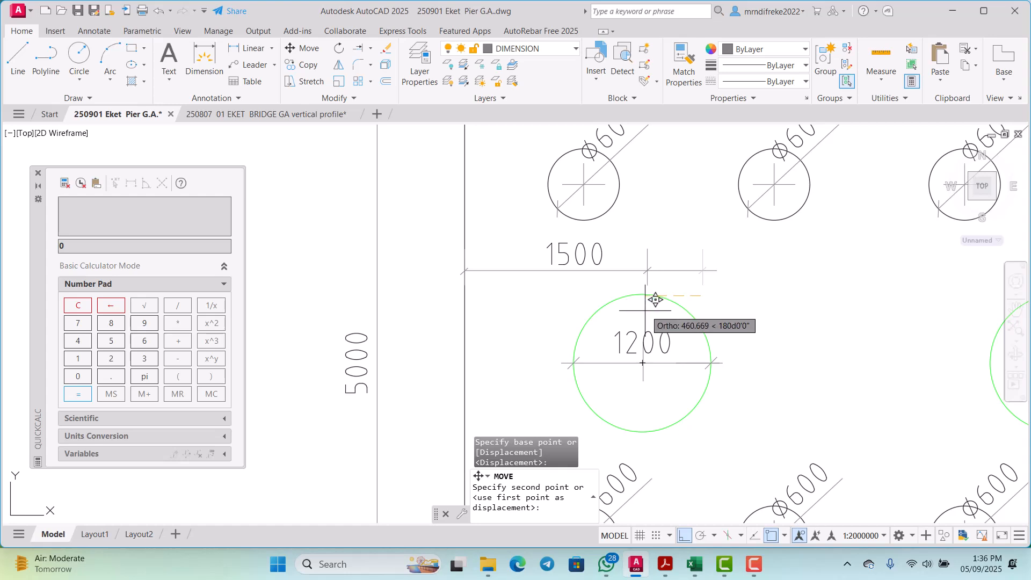
left_click(642, 362)
Step: Stretch the upper end of the left column's vertical centre mark above the 1500 dimension line with object snap off
scroll(646, 367, "up", 2)
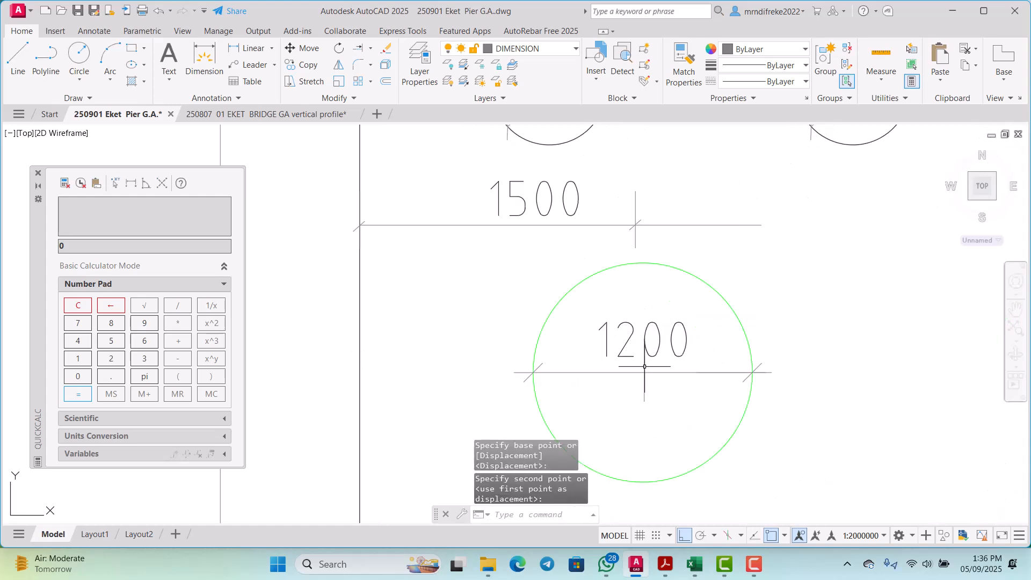
left_click(645, 366)
left_click(645, 339)
scroll(639, 322, "down", 2)
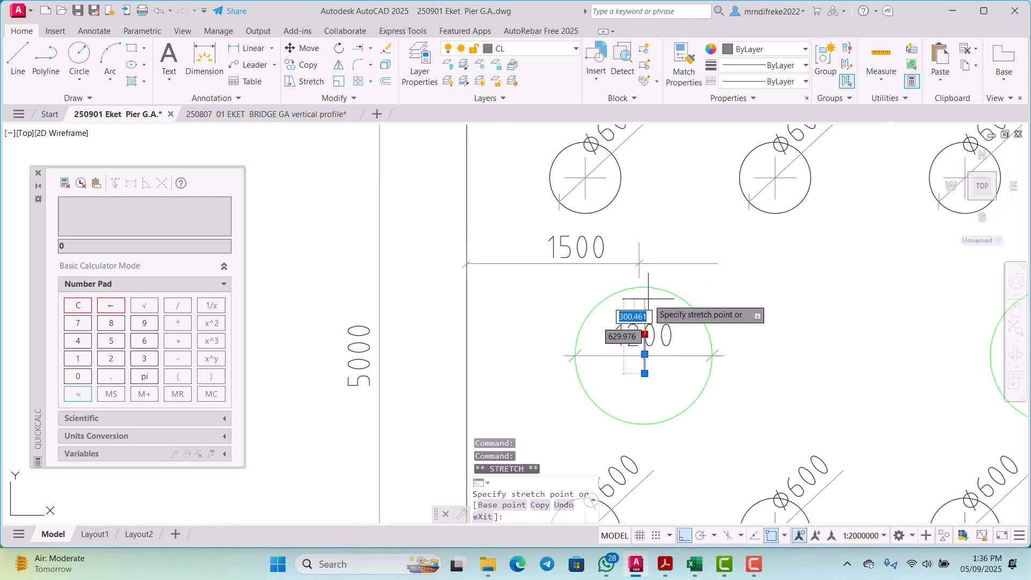
scroll(645, 247, "up", 2)
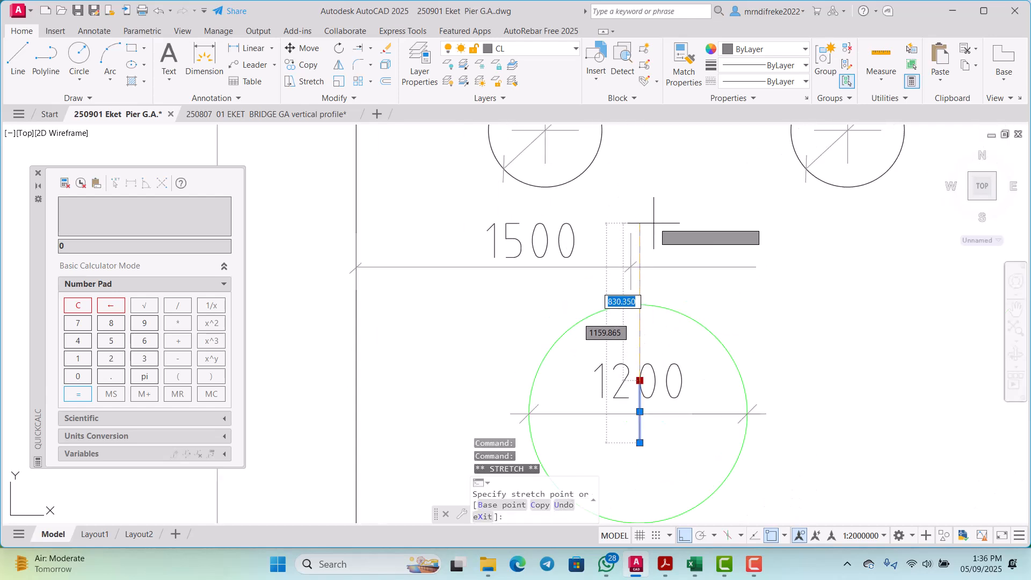
left_click(769, 534)
key("Escape")
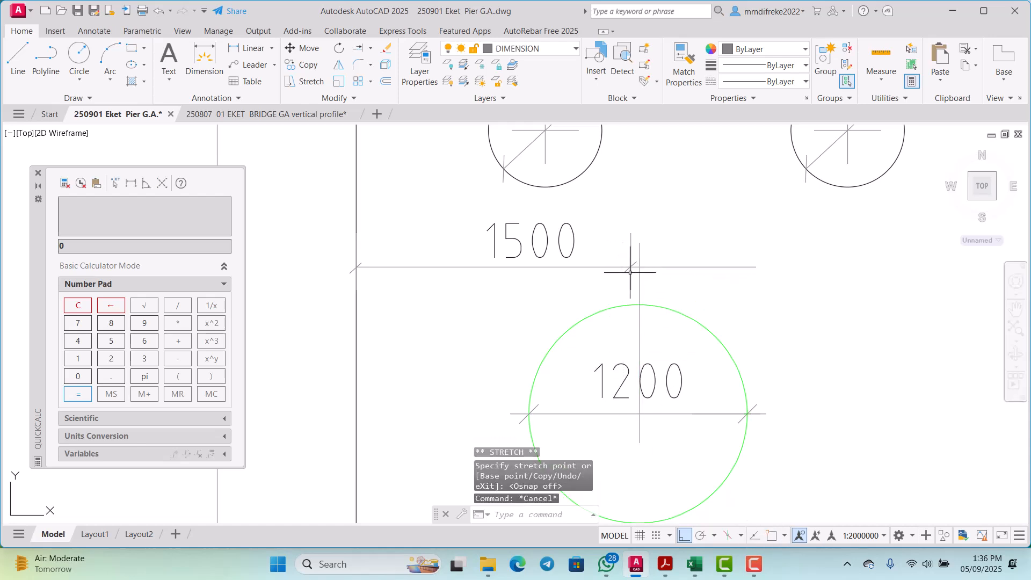
Step: Move the left 1500 dimension's inner tick and extension line right onto the extended column centre mark
scroll(631, 272, "up", 5)
left_click(610, 231)
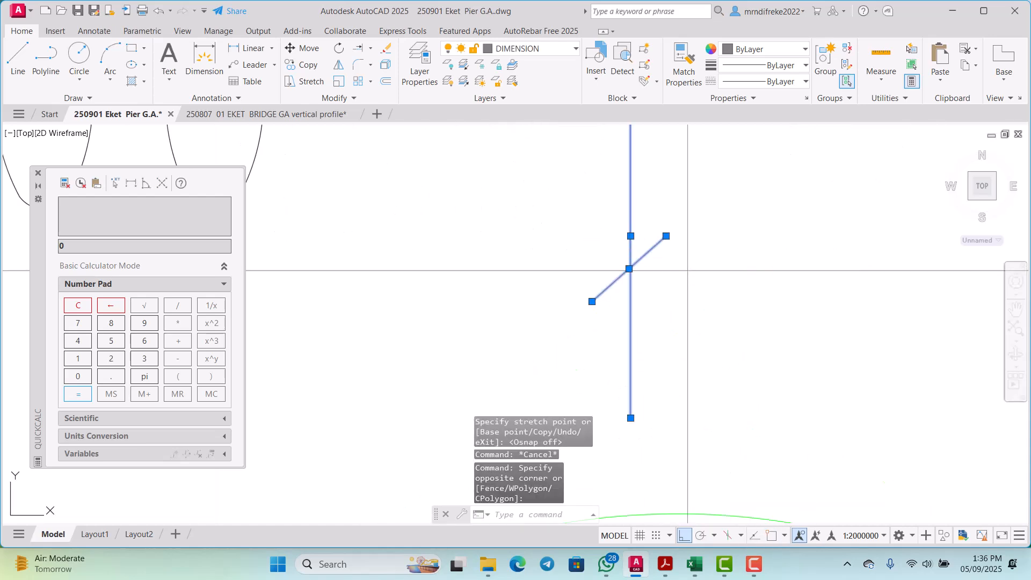
right_click(633, 231)
left_click(655, 331)
left_click(656, 331)
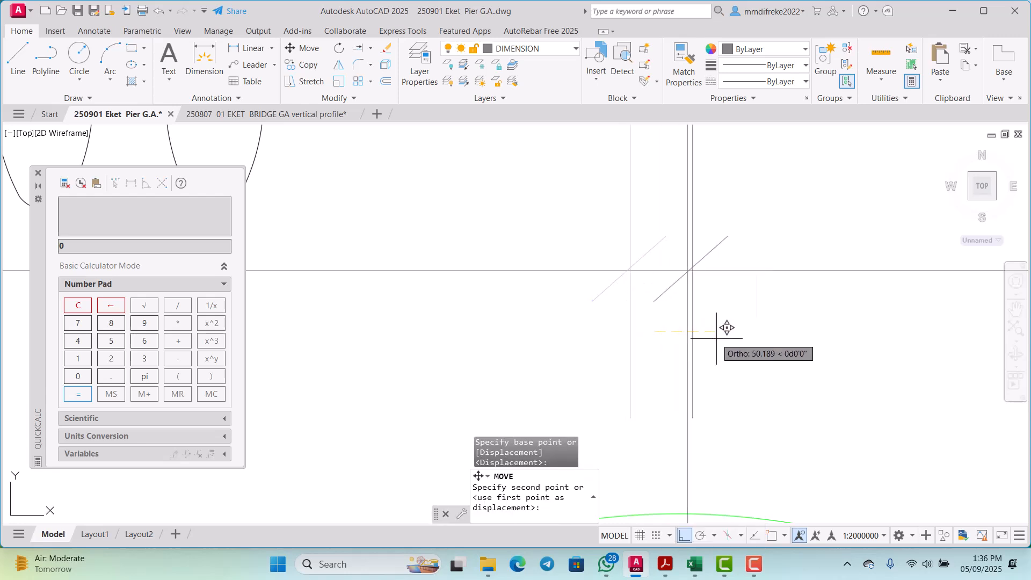
left_click(722, 329)
scroll(698, 339, "down", 4)
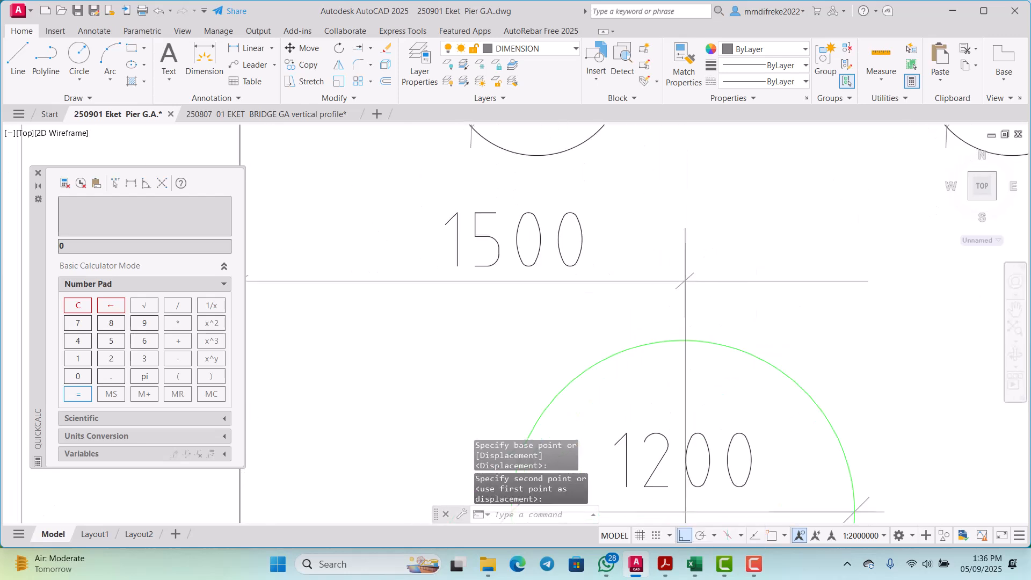
Step: Shorten the left column's vertical centre mark so its upper end sits just below the 1200 text
scroll(687, 279, "up", 1)
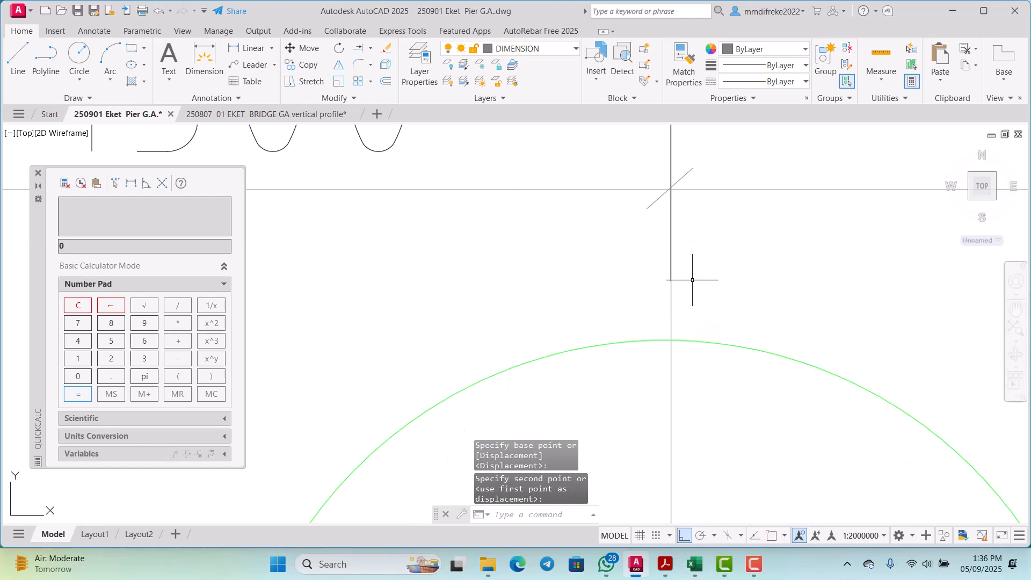
scroll(686, 279, "down", 1)
scroll(680, 292, "up", 1)
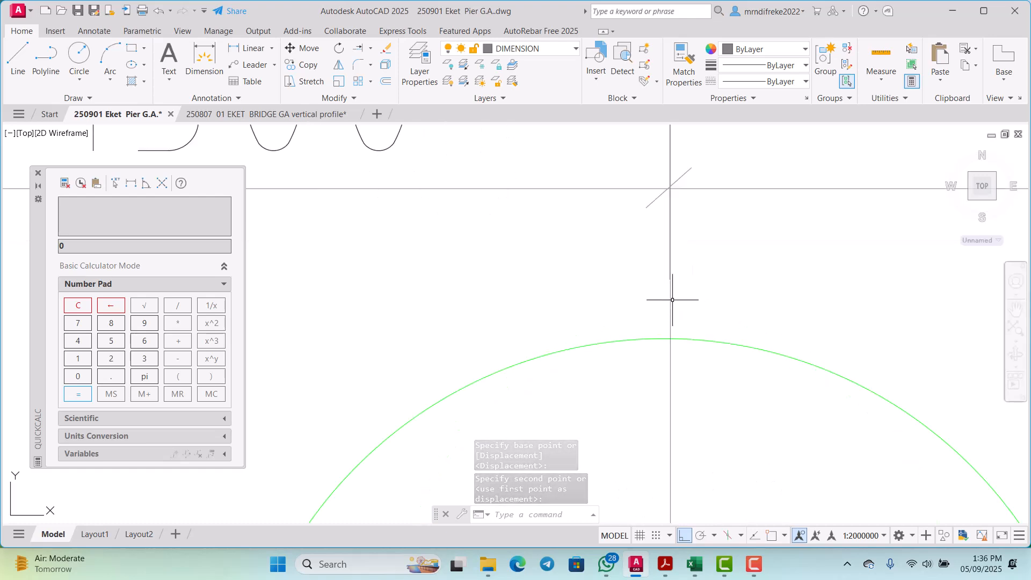
left_click(671, 299)
scroll(662, 248, "down", 2)
scroll(669, 184, "up", 2)
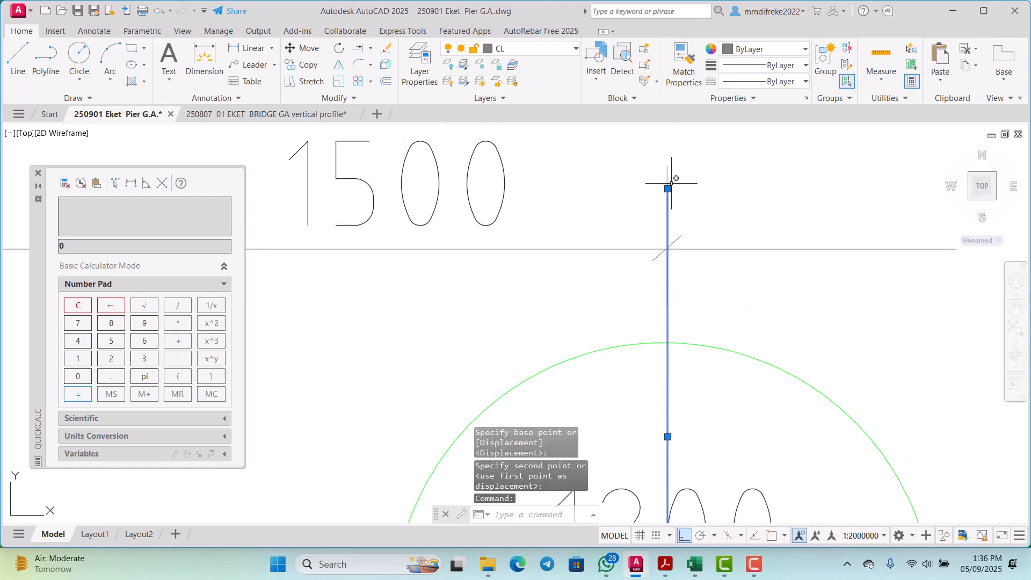
left_click(667, 189)
scroll(668, 198, "down", 2)
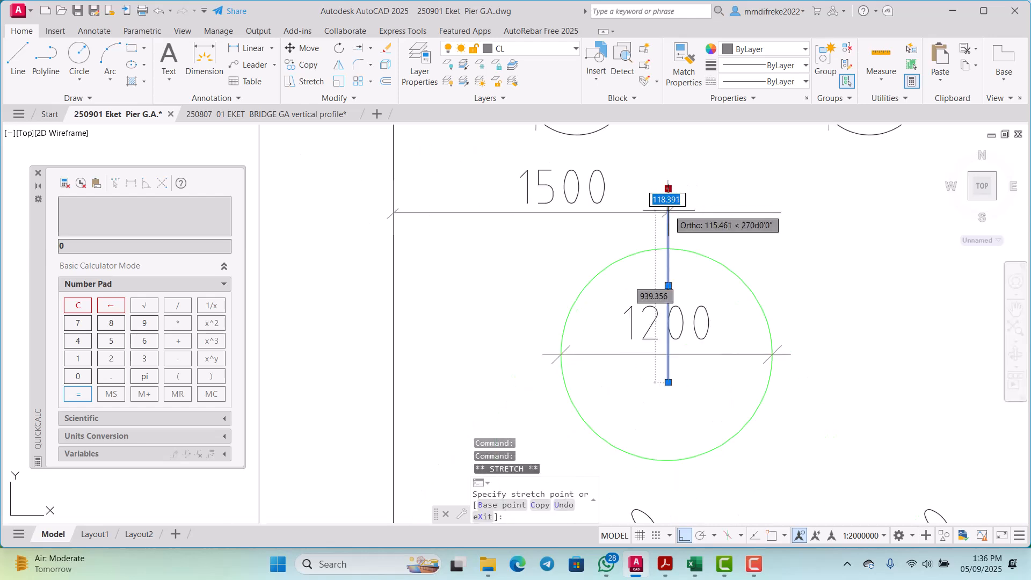
scroll(677, 345, "up", 2)
left_click(710, 343)
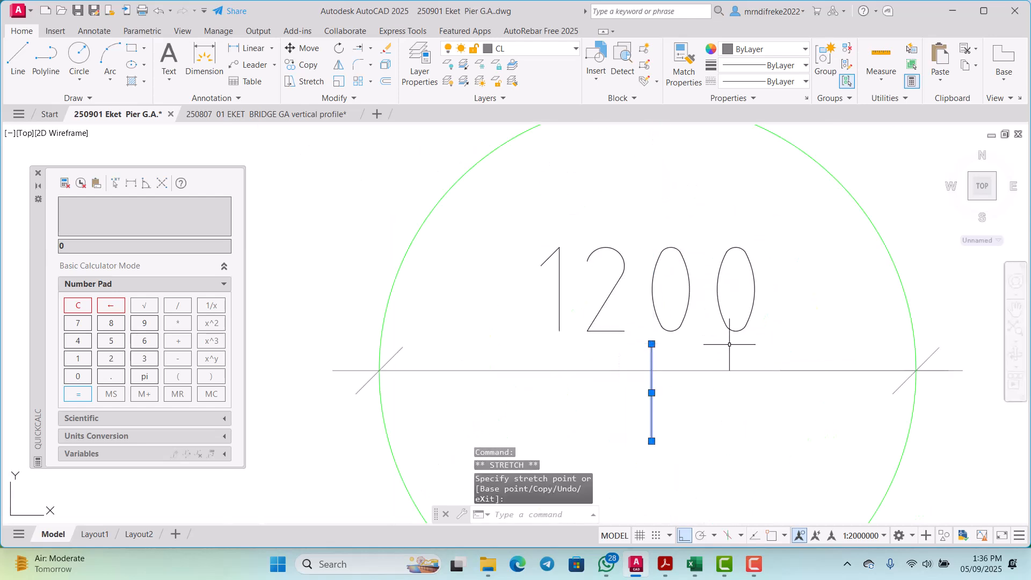
key("Escape")
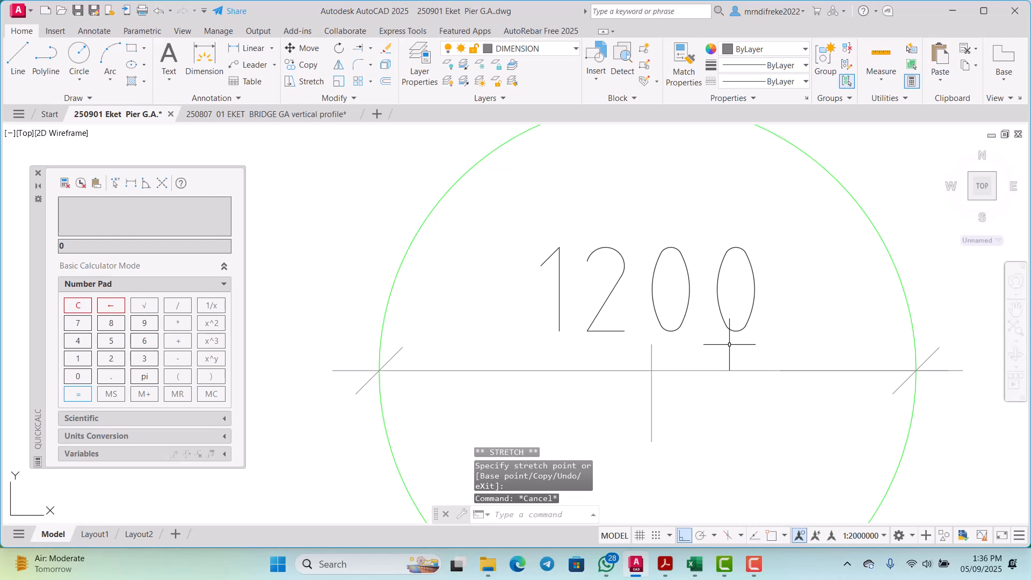
scroll(729, 353, "down", 2)
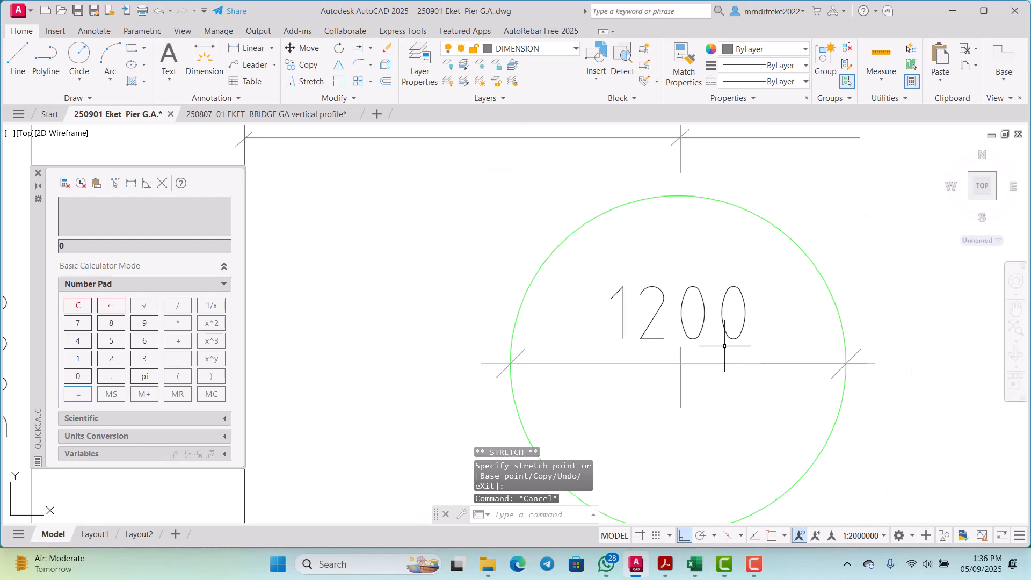
scroll(725, 346, "down", 5)
scroll(718, 274, "up", 5)
type("T")
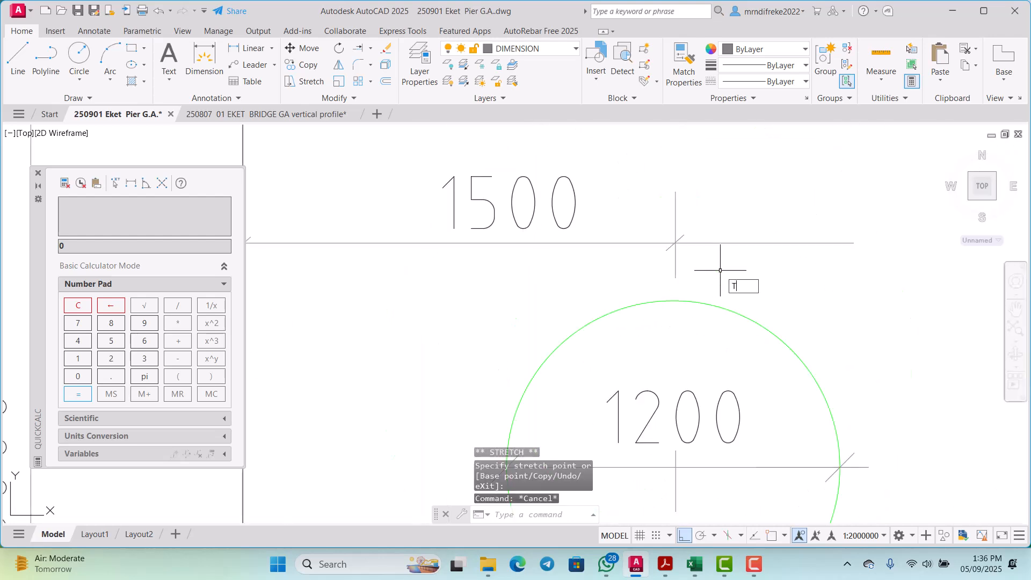
key("Return")
key("Return")
left_click_drag(743, 270, 732, 250)
scroll(732, 251, "down", 3)
right_click(734, 240)
left_click(748, 258)
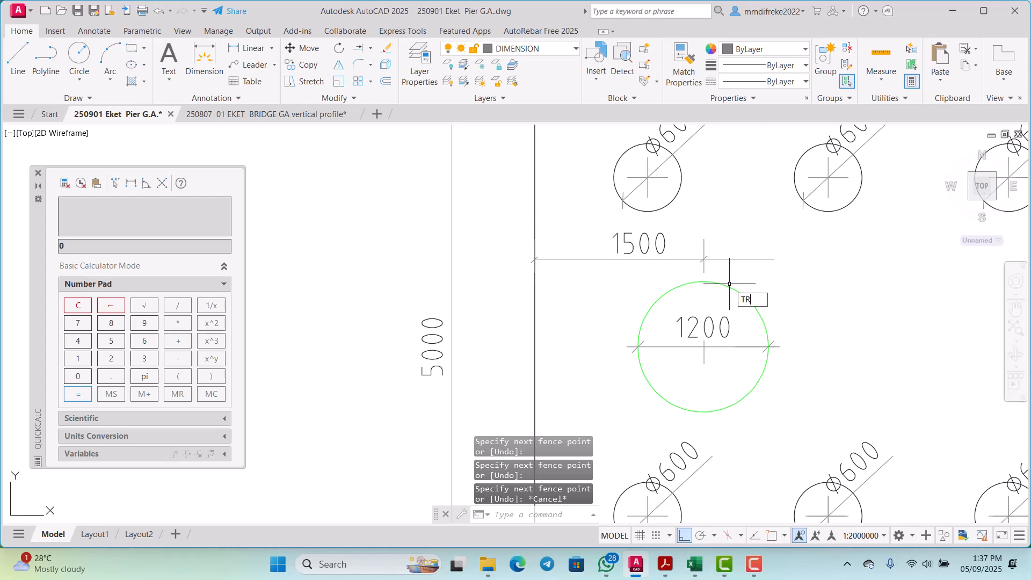
Step: Trim the left 1500 dimension line where it overshoots the extension line at the column centre
type("TR")
key("Return")
left_click_drag(737, 264, 744, 255)
right_click(751, 227)
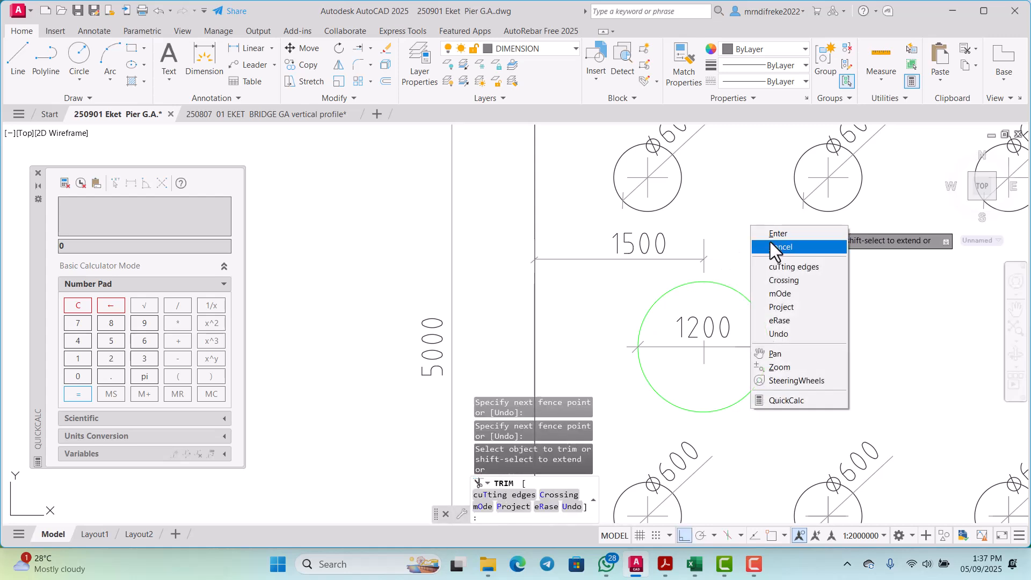
left_click(772, 247)
Step: Move the left 1500 dimension text left so it sits centrally over its shortened dimension line
scroll(713, 257, "down", 2)
scroll(669, 258, "up", 4)
left_click(684, 246)
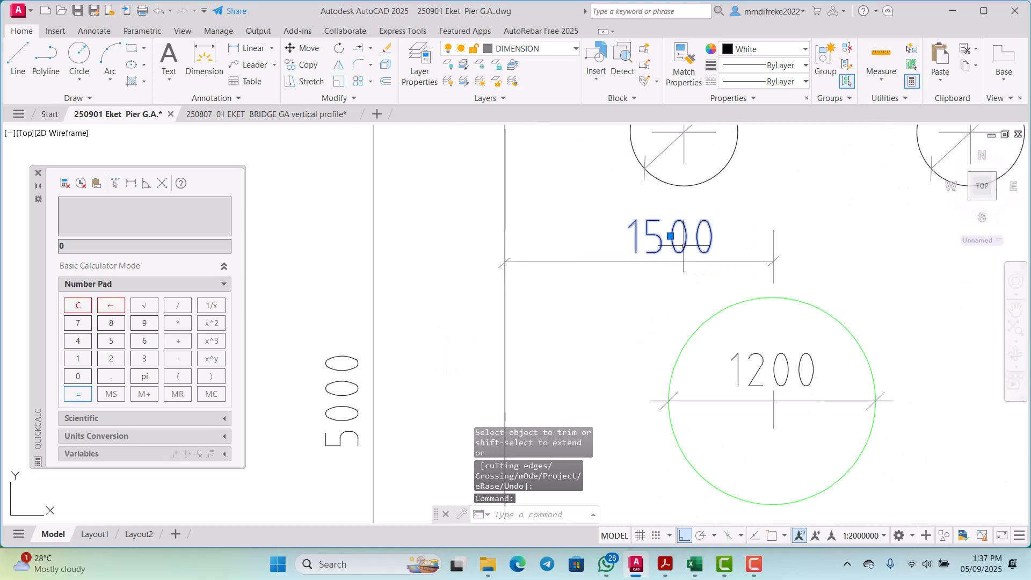
right_click(683, 246)
left_click(710, 301)
left_click(705, 319)
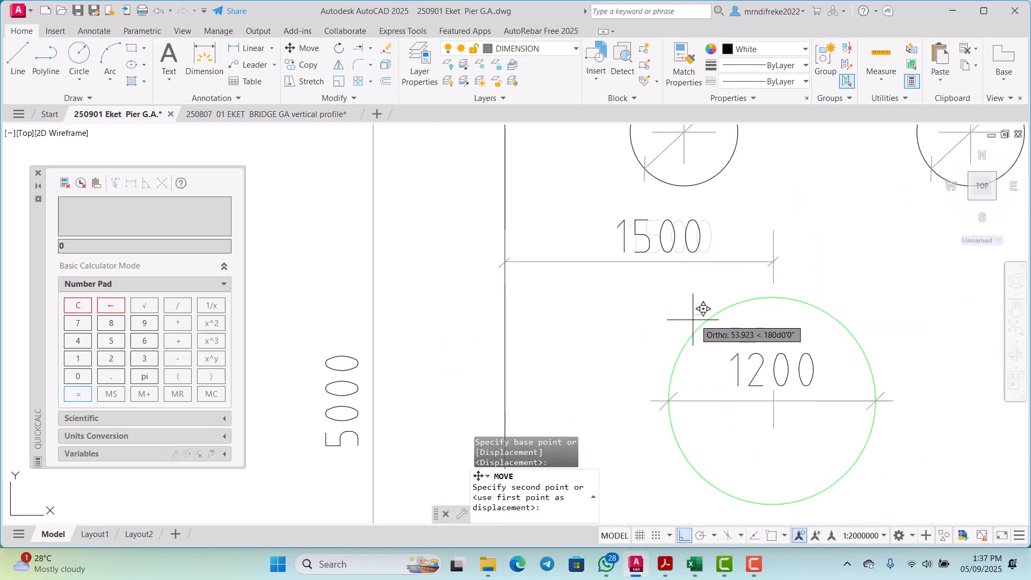
left_click(679, 320)
scroll(680, 319, "down", 4)
scroll(680, 301, "up", 2)
scroll(681, 286, "down", 2)
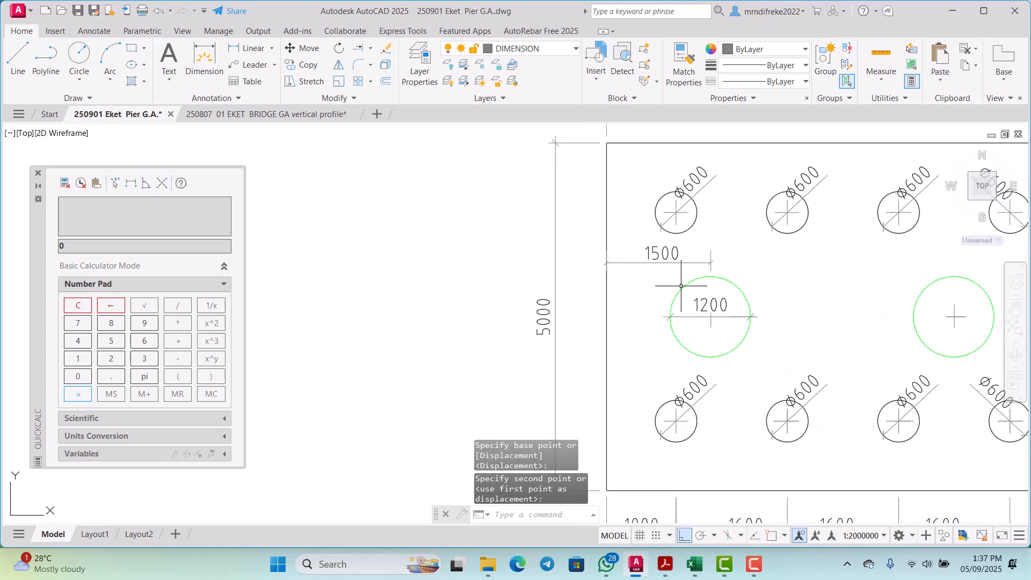
Step: Move the inner tick and extension line of the right 1500 dimension right to the right column's vertical centre mark
scroll(682, 286, "down", 5)
scroll(812, 287, "up", 6)
scroll(743, 287, "down", 2)
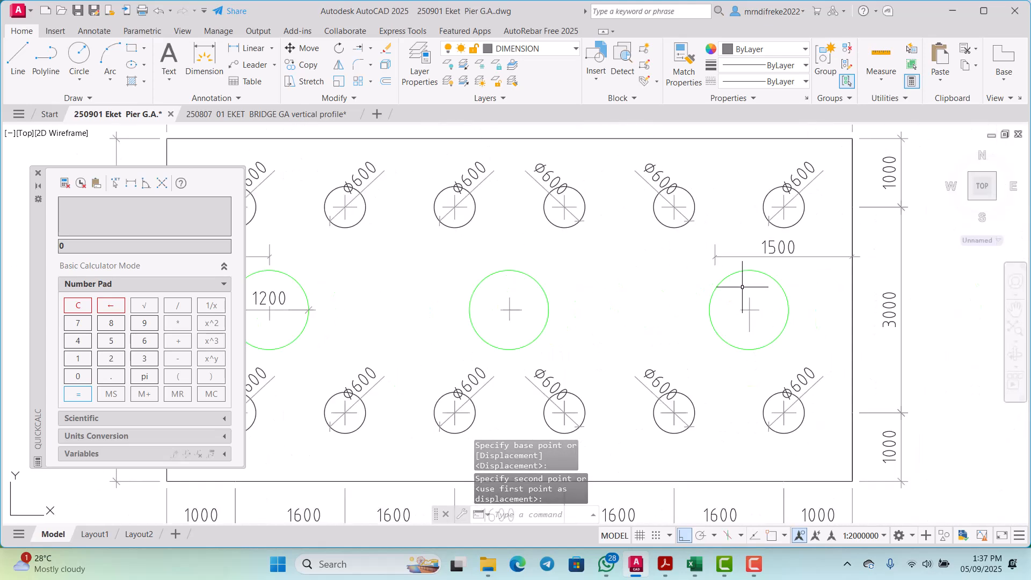
scroll(718, 270, "up", 7)
left_click(726, 250)
left_click(663, 247)
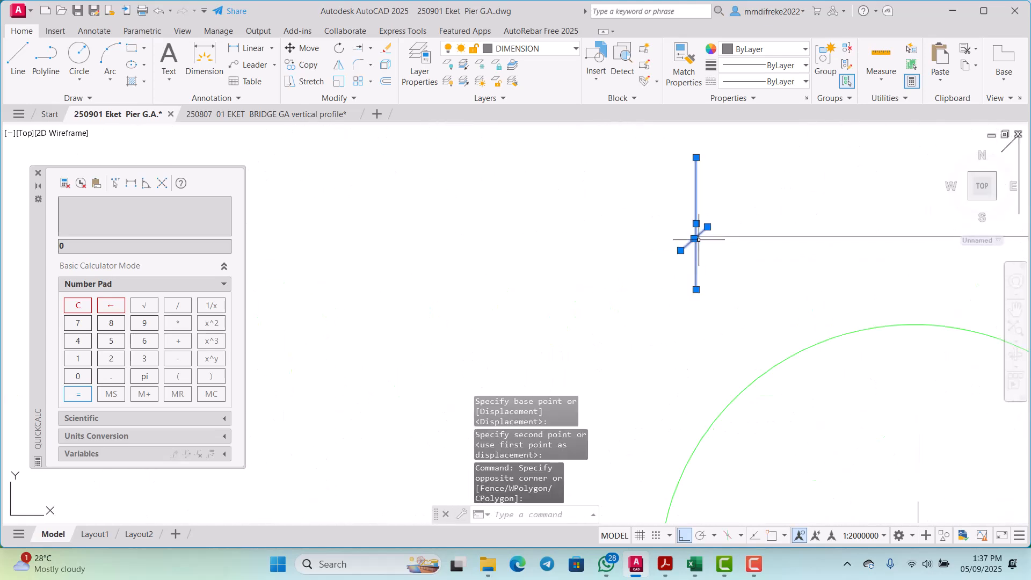
scroll(699, 240, "up", 2)
left_click(715, 230)
left_click(646, 230)
scroll(624, 250, "down", 4)
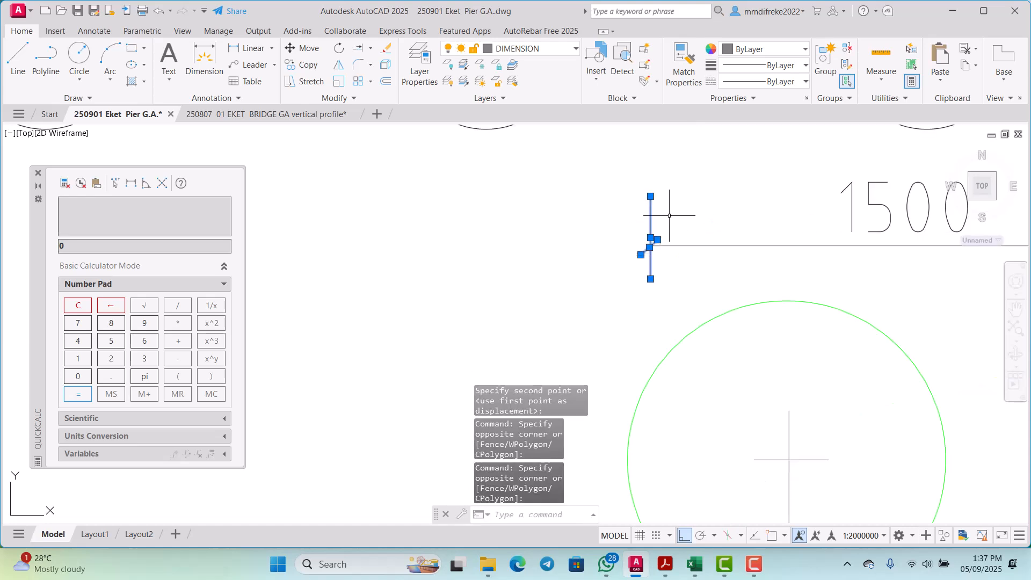
right_click(669, 215)
left_click(690, 309)
left_click(689, 313)
scroll(690, 313, "down", 2)
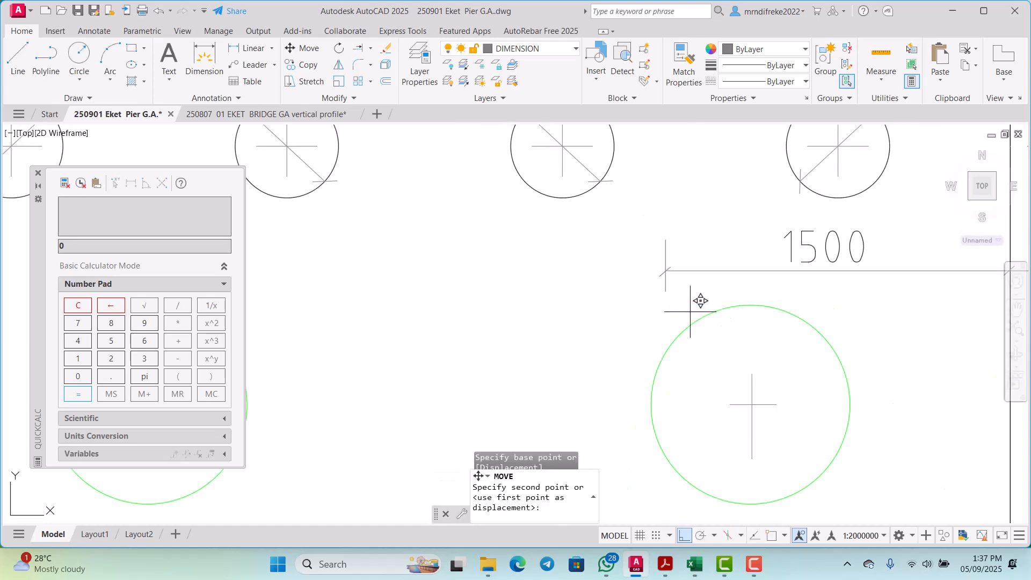
left_click(789, 300)
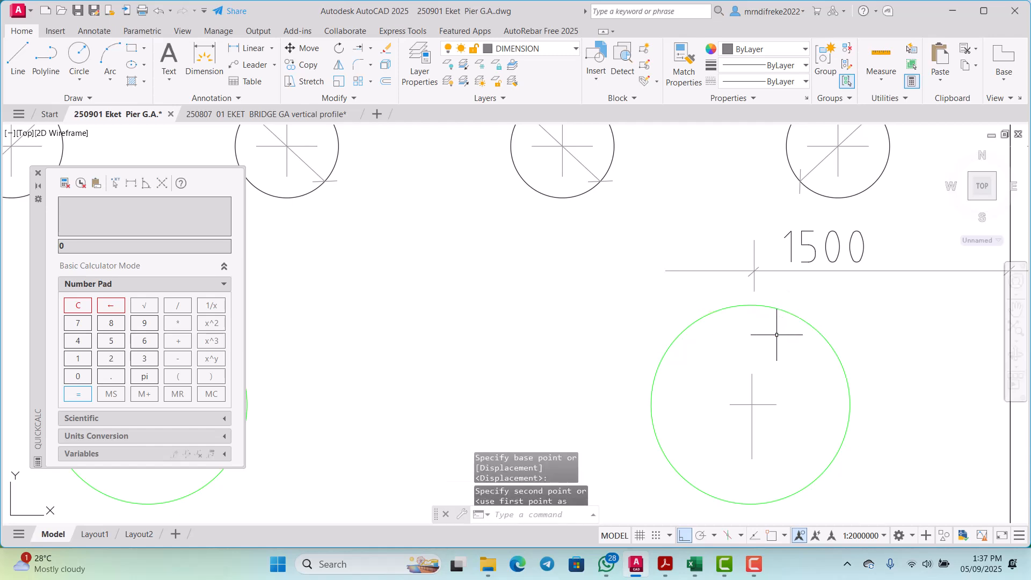
Step: Stretch the upper end of the right column's vertical centre mark up past the 1500 dimension line
left_click(753, 379)
left_click(751, 374)
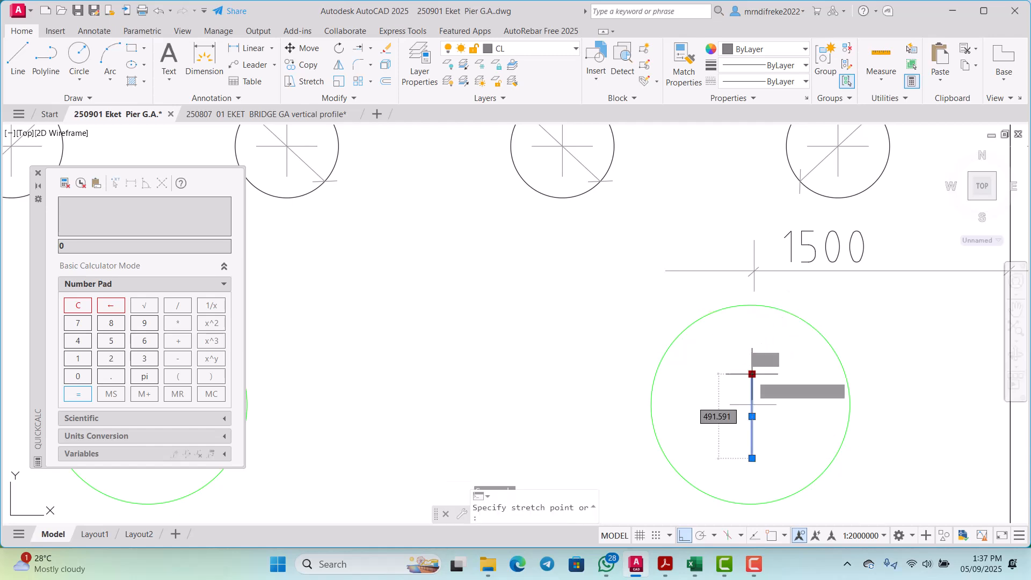
scroll(758, 253, "up", 2)
left_click(754, 236)
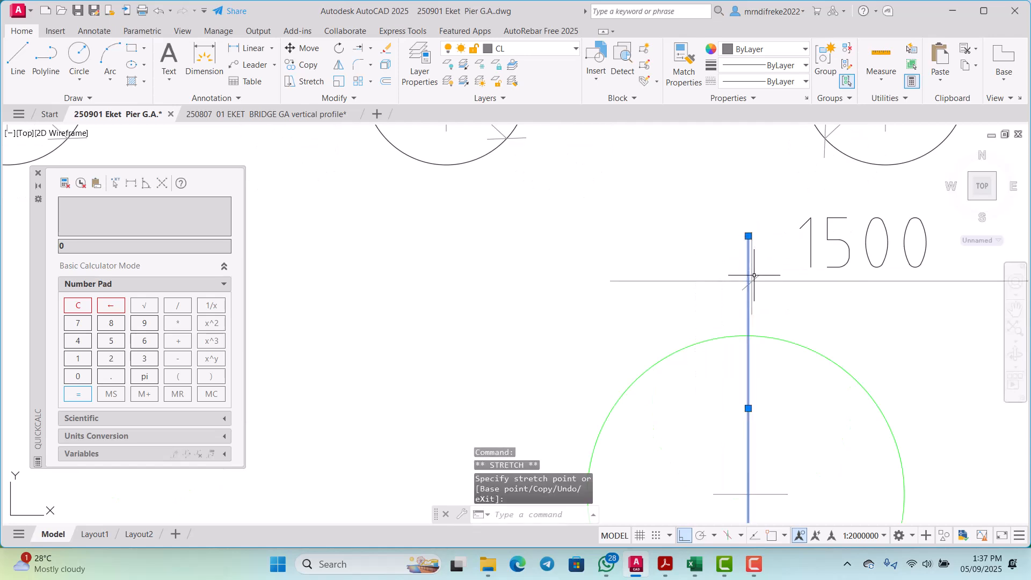
key("Escape")
scroll(763, 282, "up", 5)
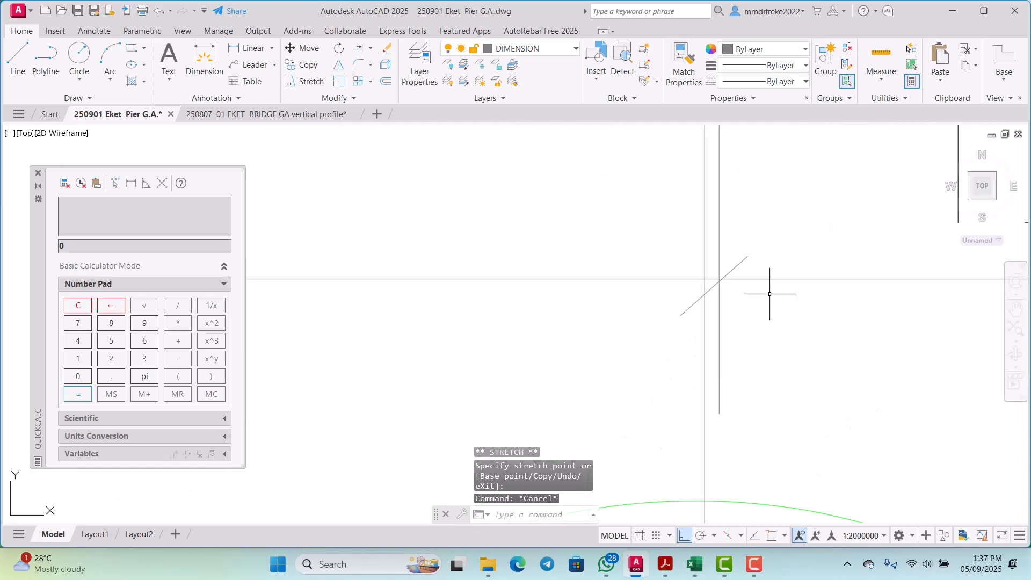
Step: Move the inner tick and extension line of the right 1500 dimension left onto the right column's extended centre mark
left_click(742, 275)
left_click(718, 261)
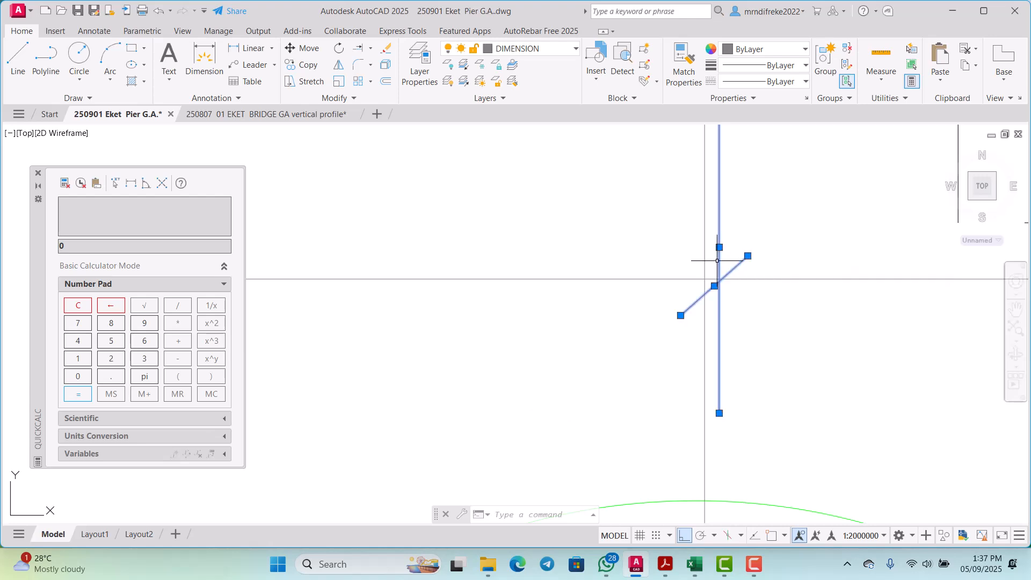
right_click(769, 244)
left_click(790, 338)
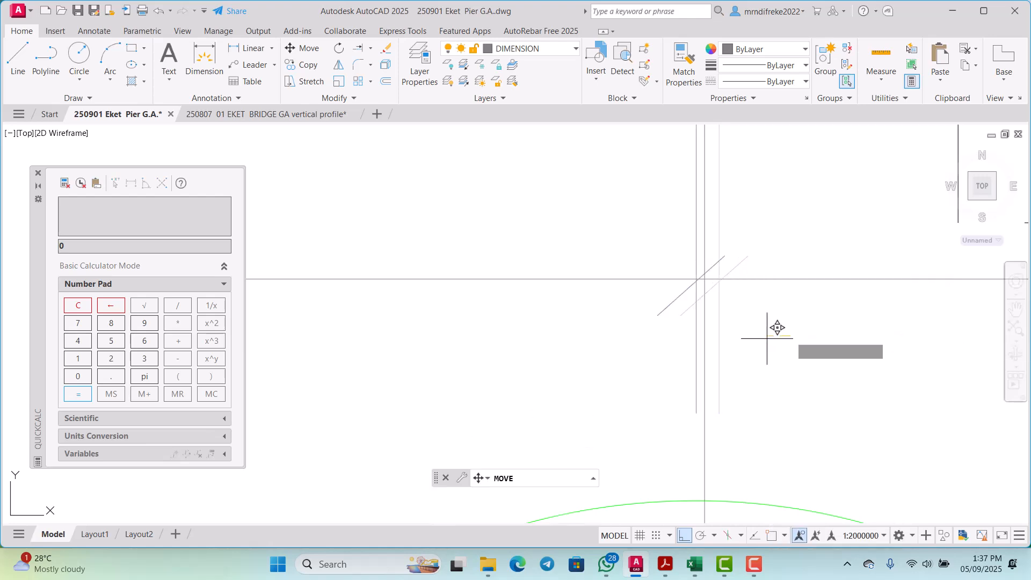
left_click(789, 335)
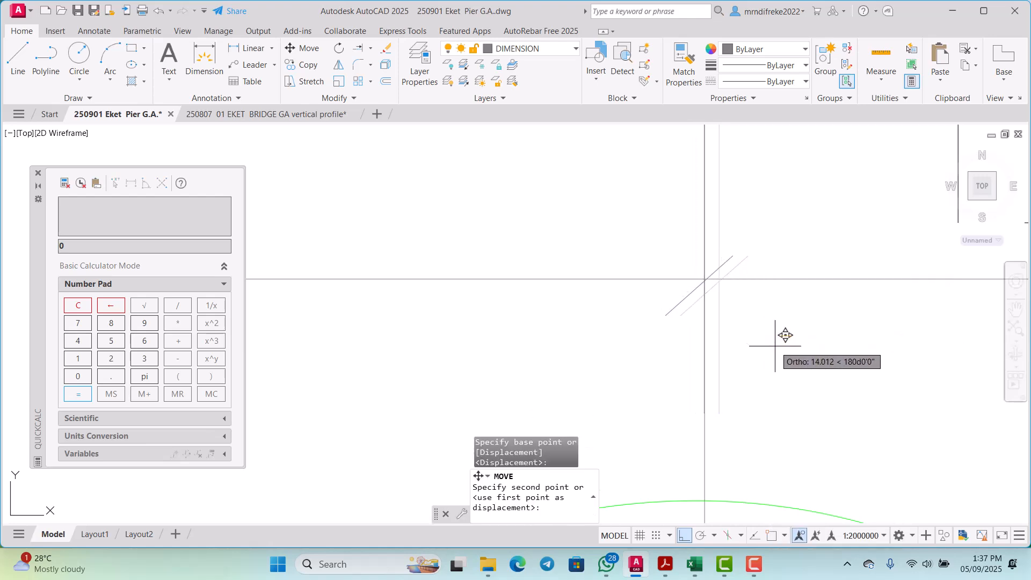
scroll(784, 334, "up", 3)
scroll(783, 334, "down", 2)
scroll(768, 338, "up", 2)
left_click(766, 342)
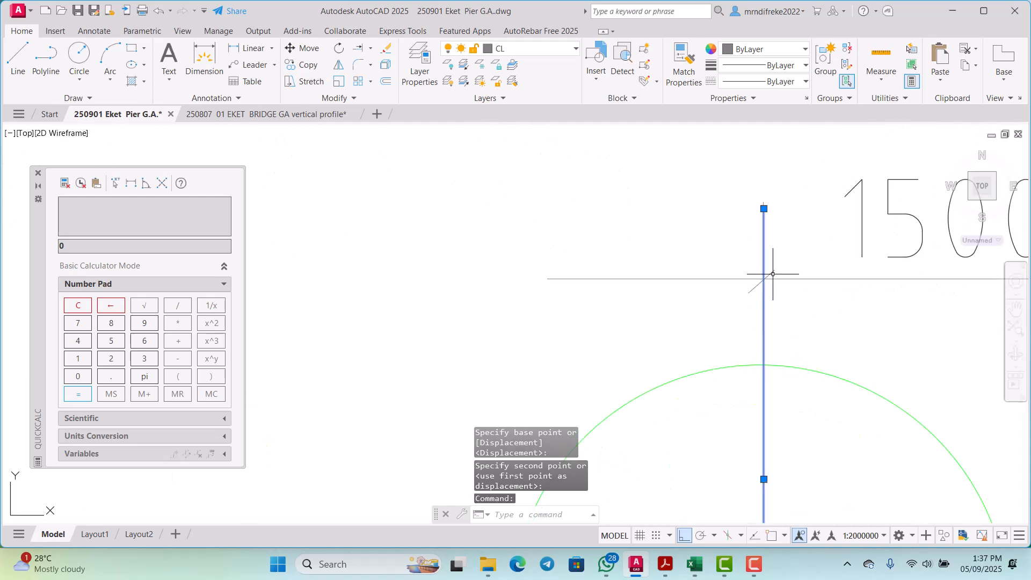
Step: Shorten the right column's vertical centre mark so its upper end sits inside the circle, just above the horizontal mark
left_click(764, 209)
scroll(760, 306, "down", 3)
scroll(760, 344, "up", 2)
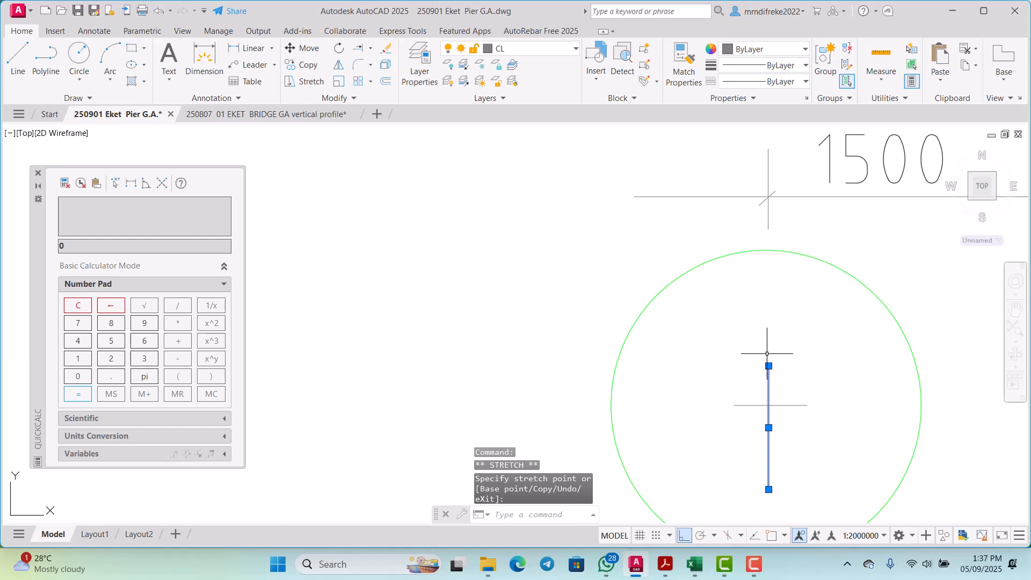
key("Escape")
key("Escape")
scroll(767, 354, "down", 5)
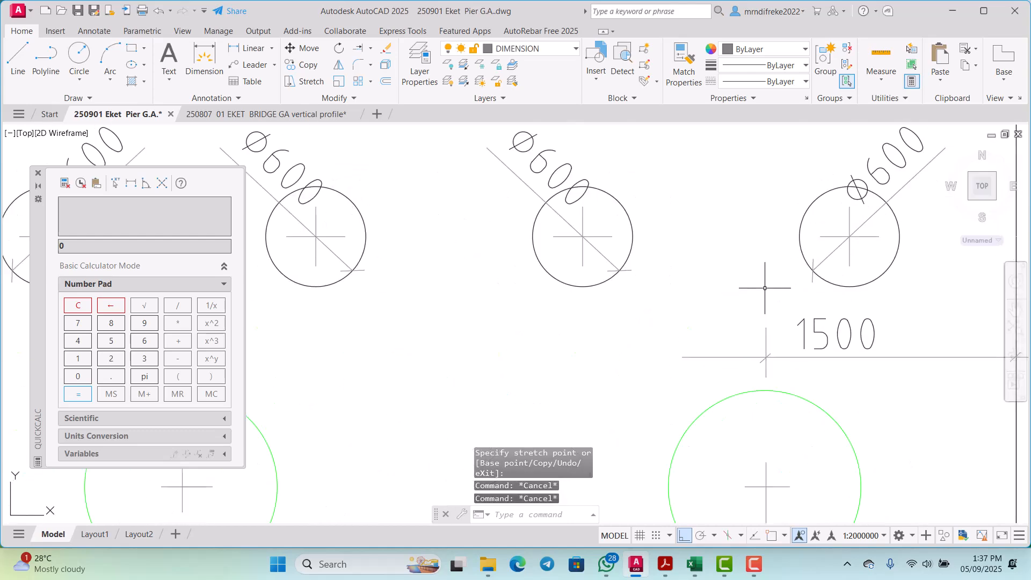
Step: Move the right 1500 dimension text right so it sits centrally between the column centre and the base edge
scroll(779, 322, "up", 4)
left_click(789, 312)
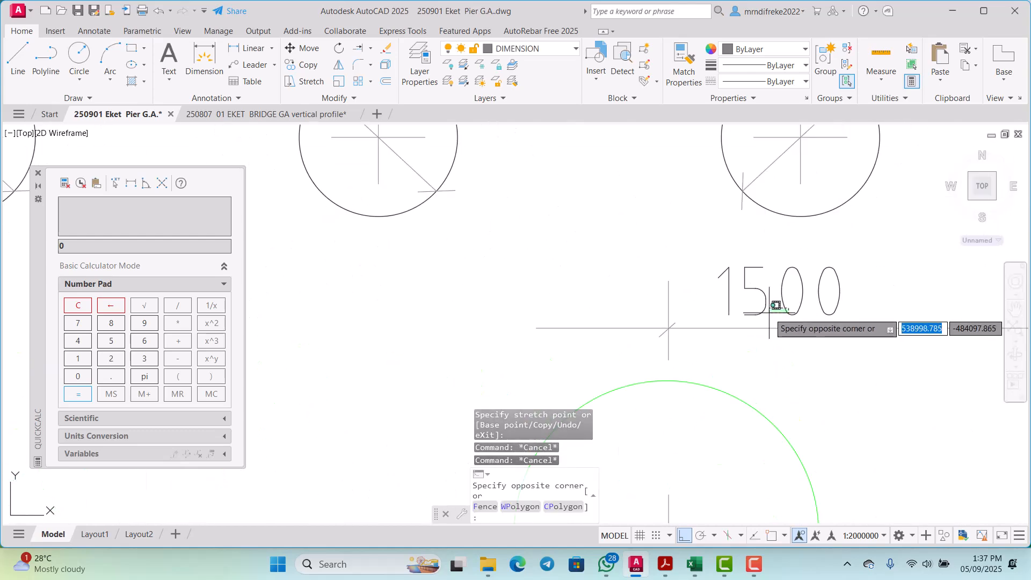
left_click(761, 306)
right_click(757, 322)
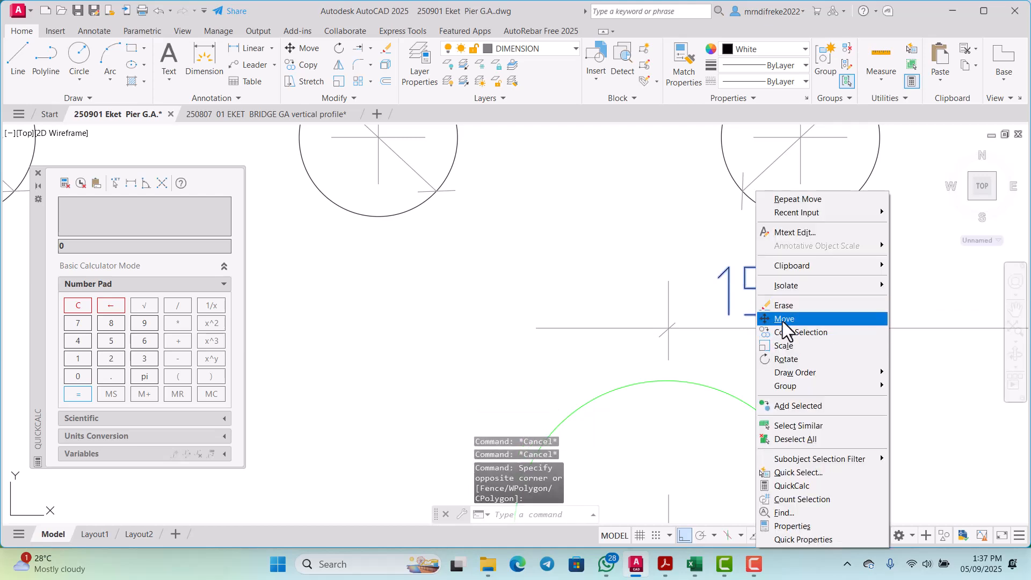
left_click(783, 319)
left_click(735, 325)
scroll(760, 331, "down", 5)
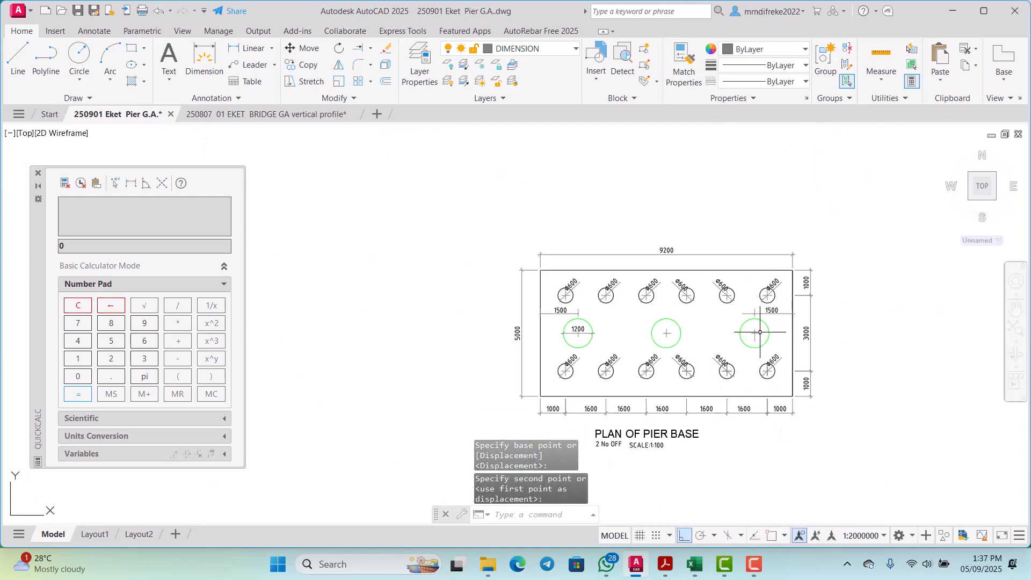
Step: Copy the inner tick and extension line of the left 1500 dimension horizontally to just above the middle column's centre
scroll(760, 332, "up", 4)
scroll(753, 332, "down", 4)
scroll(637, 349, "up", 4)
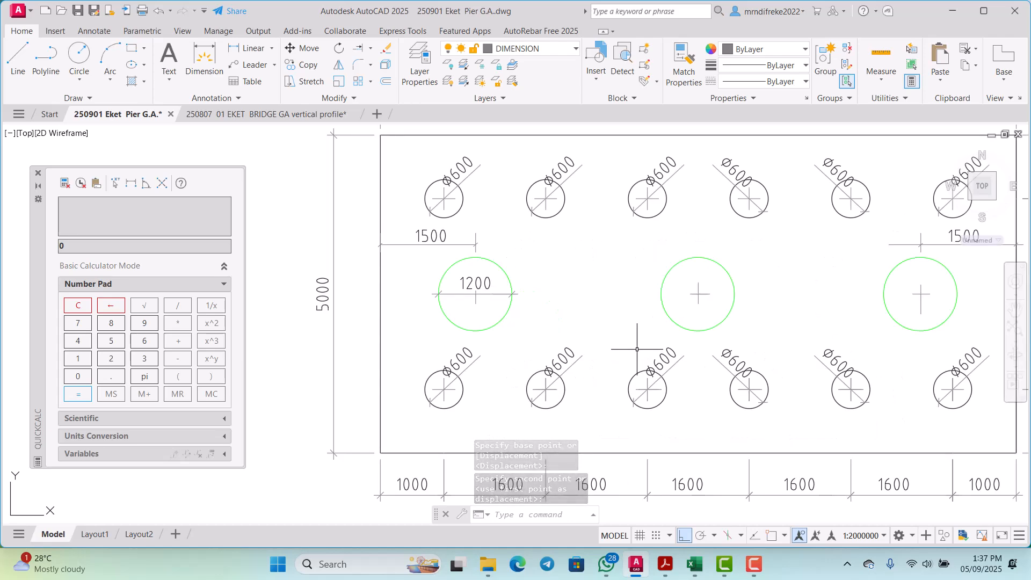
scroll(671, 467, "down", 3)
scroll(539, 298, "up", 7)
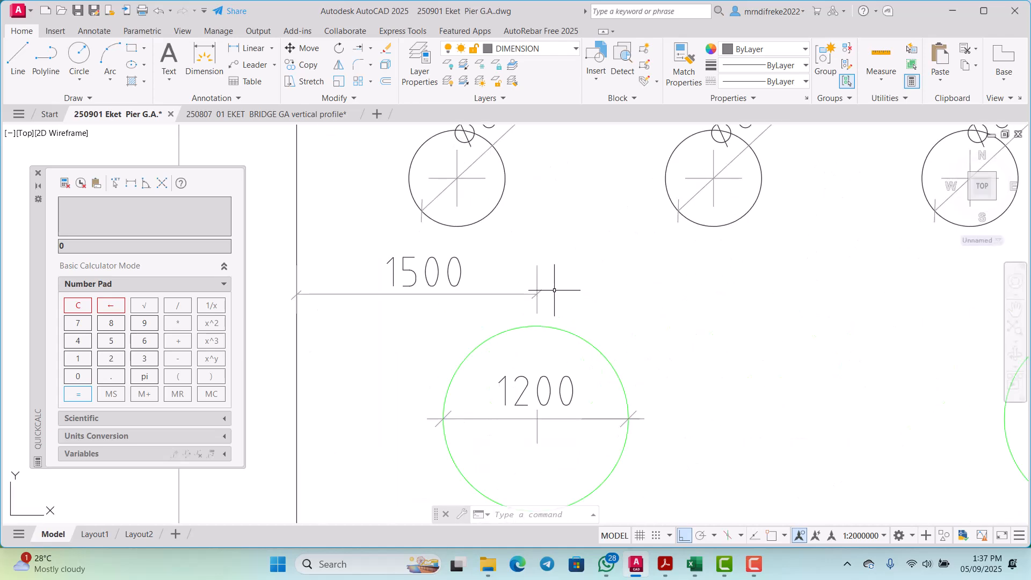
scroll(538, 298, "up", 2)
left_click(526, 291)
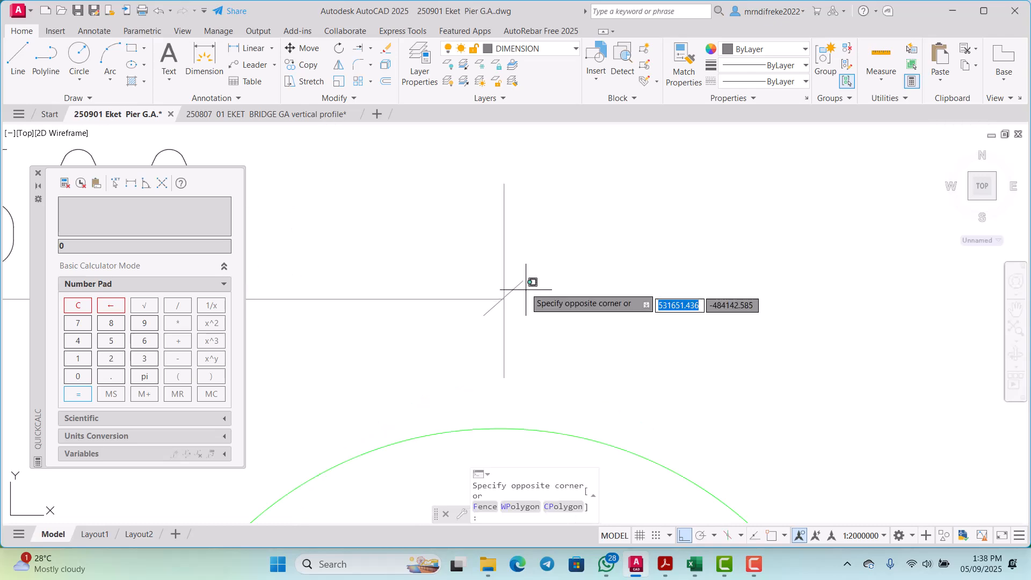
left_click(499, 262)
scroll(499, 261, "down", 2)
right_click(543, 300)
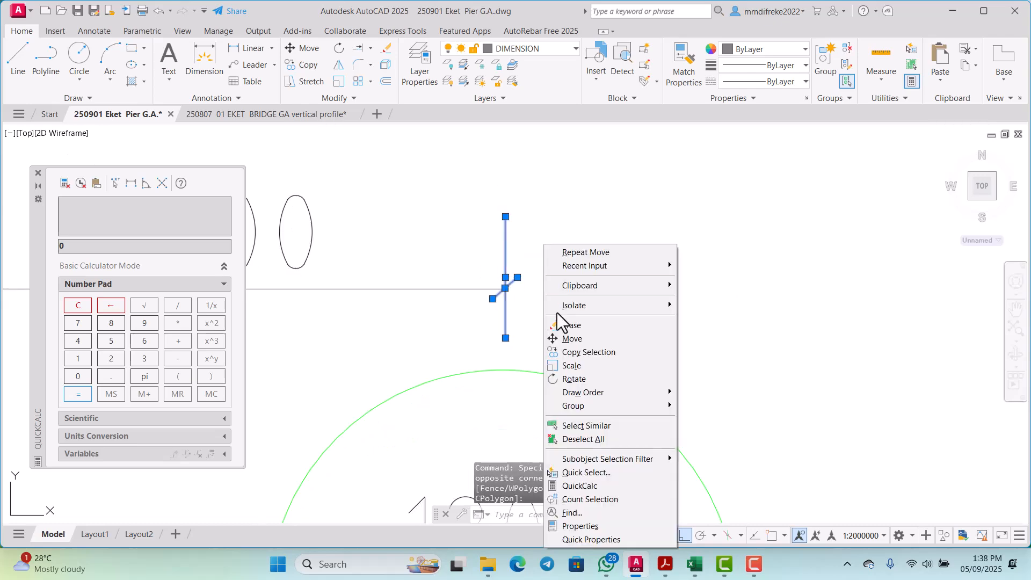
left_click(566, 350)
left_click(566, 351)
scroll(575, 350, "down", 4)
scroll(765, 358, "up", 2)
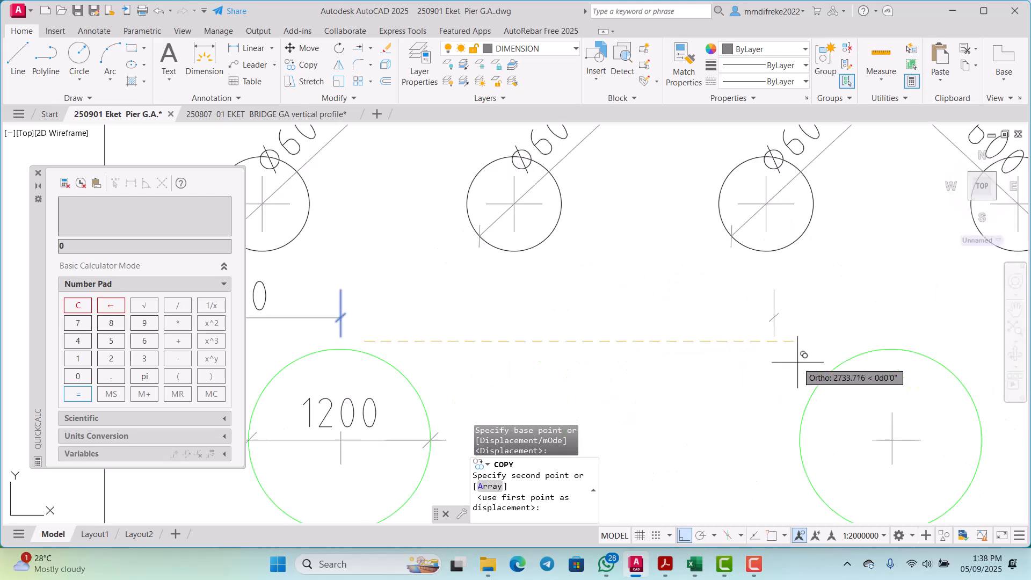
scroll(765, 350, "down", 1)
scroll(830, 355, "up", 2)
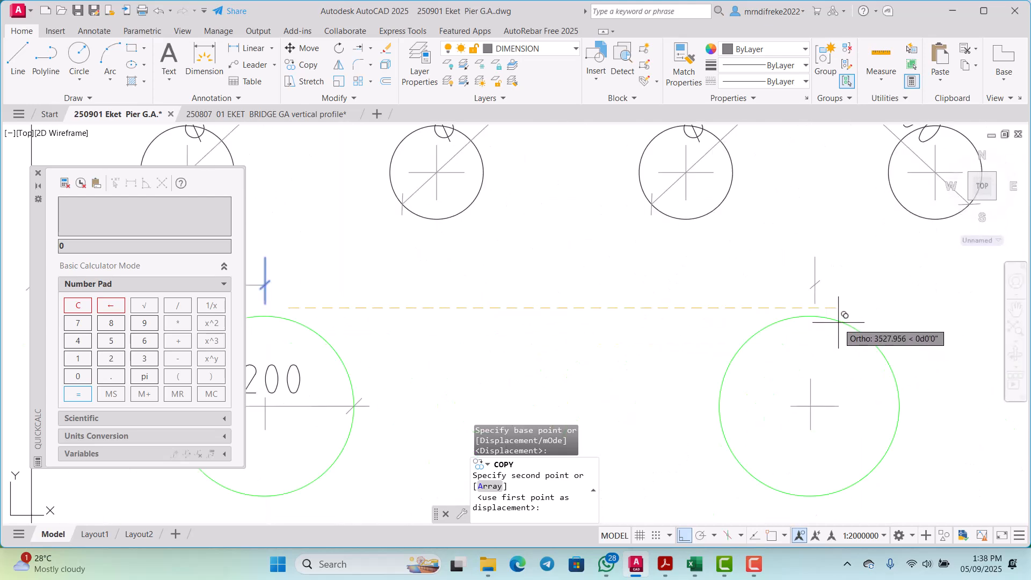
left_click(834, 318)
scroll(836, 313, "down", 3)
scroll(854, 340, "up", 2)
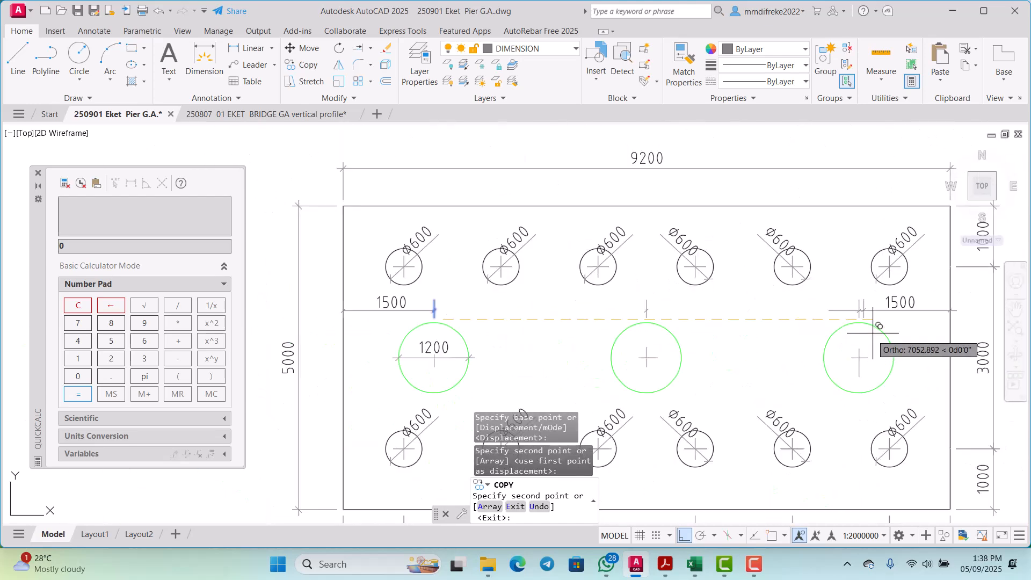
key("Escape")
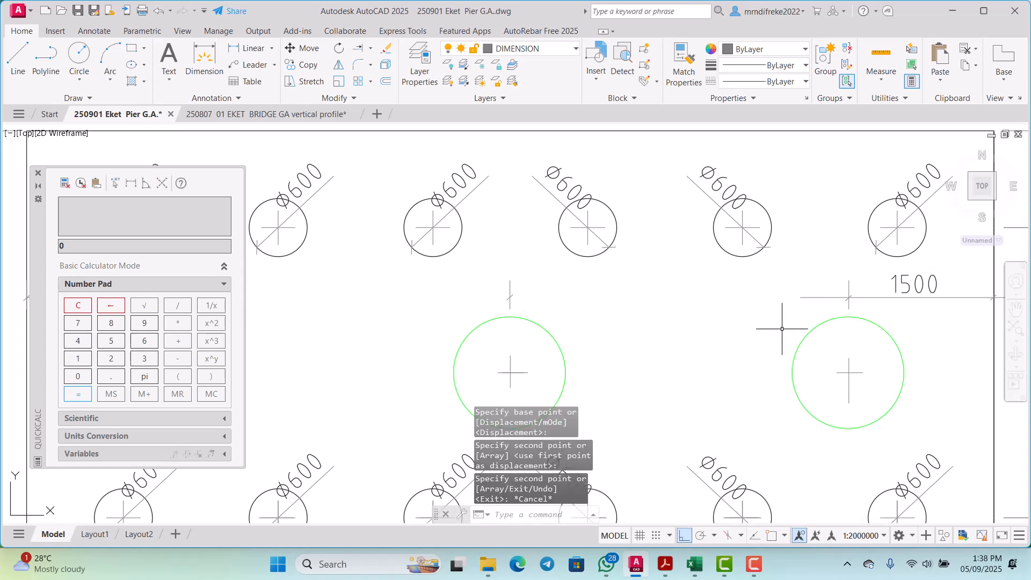
Step: Stretch the upper end of the middle column's vertical centre mark up past the copied tick
left_click(511, 361)
left_click(510, 355)
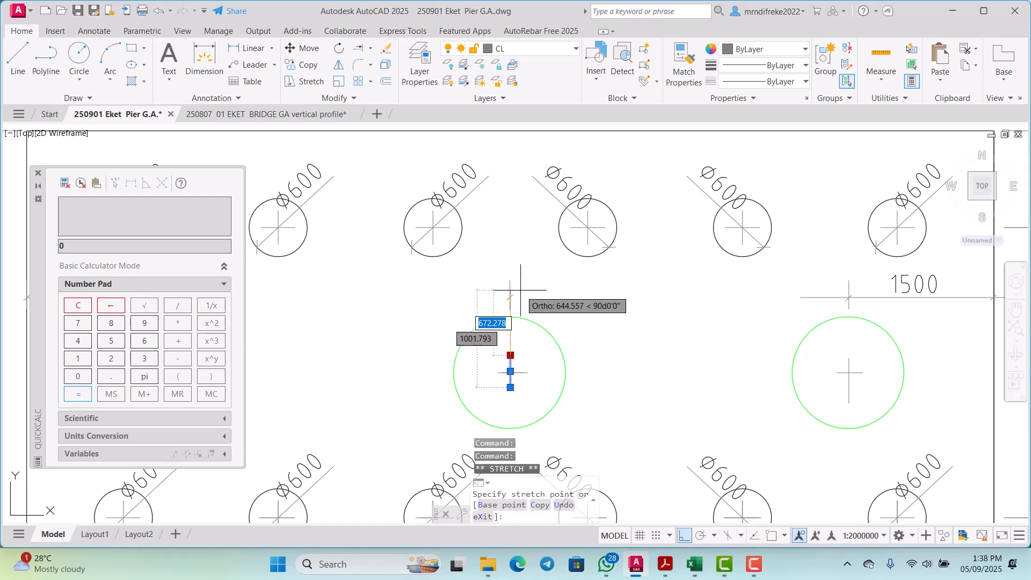
scroll(508, 302, "up", 5)
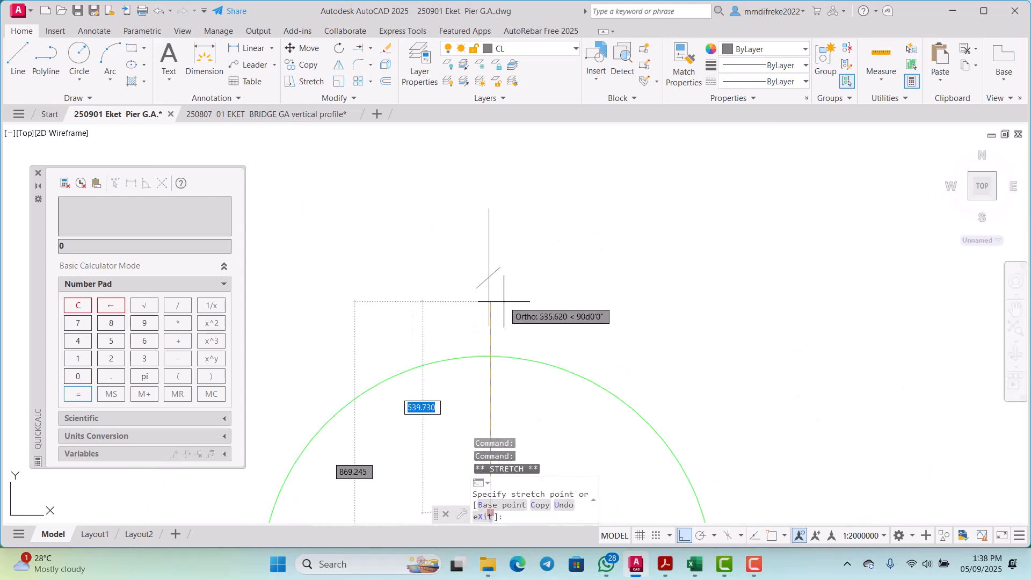
left_click(504, 230)
key("Escape")
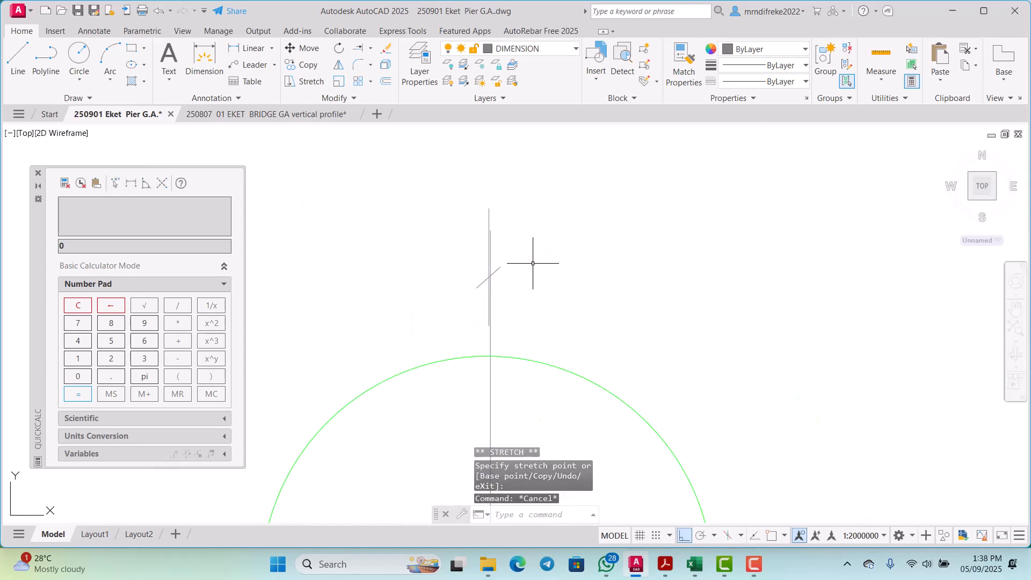
Step: Move the copied tick and extension line right onto the middle column's extended centre mark
scroll(480, 309, "up", 10)
left_click(471, 308)
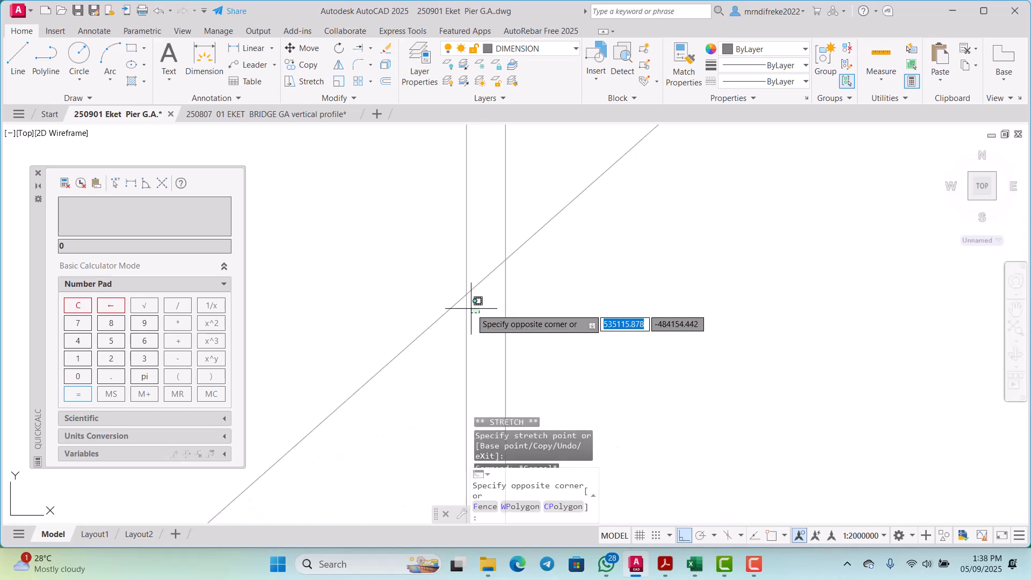
left_click(419, 265)
right_click(419, 265)
left_click(463, 337)
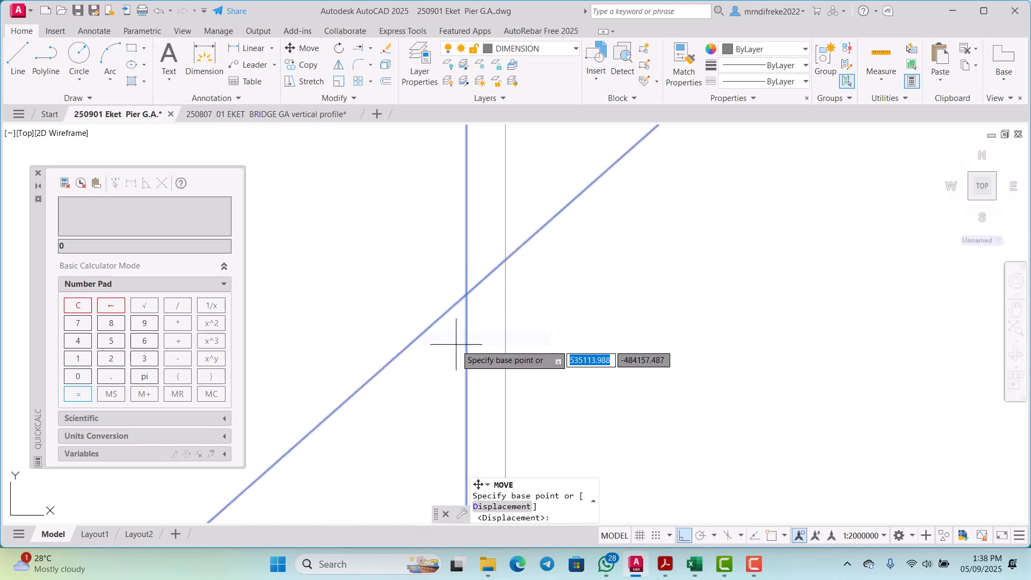
left_click(466, 344)
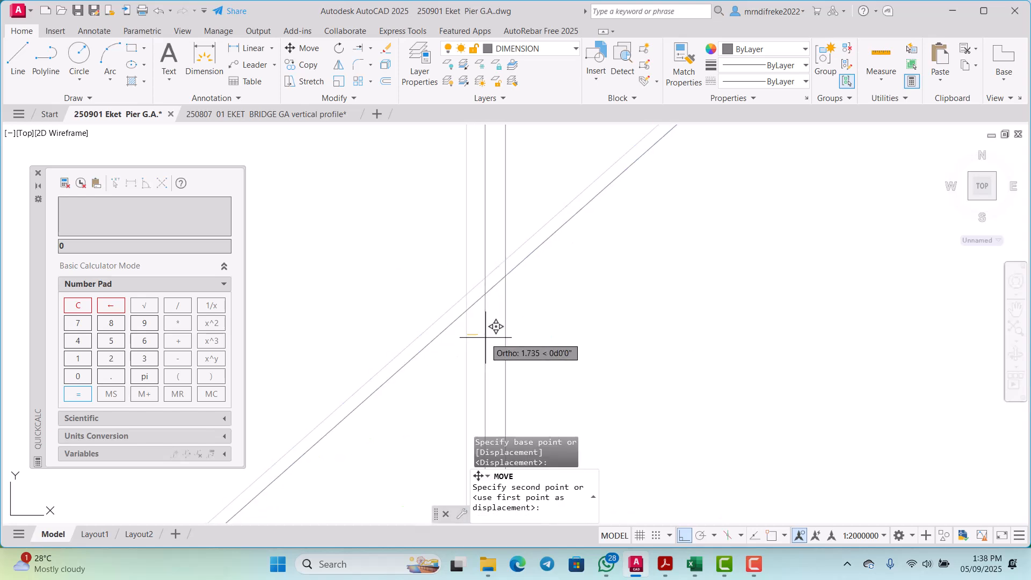
left_click(515, 332)
scroll(553, 288, "down", 5)
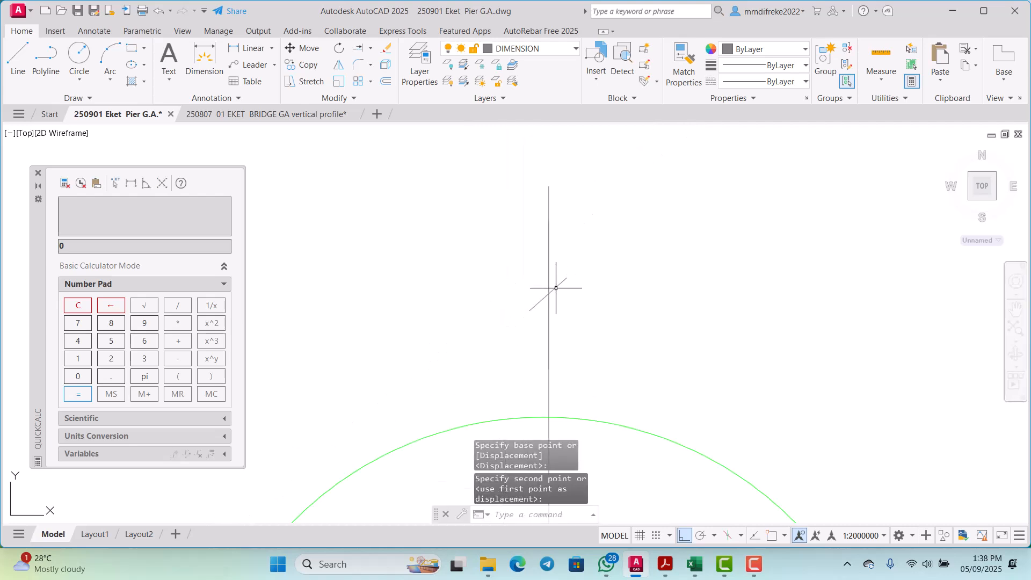
left_click(549, 230)
left_click(548, 219)
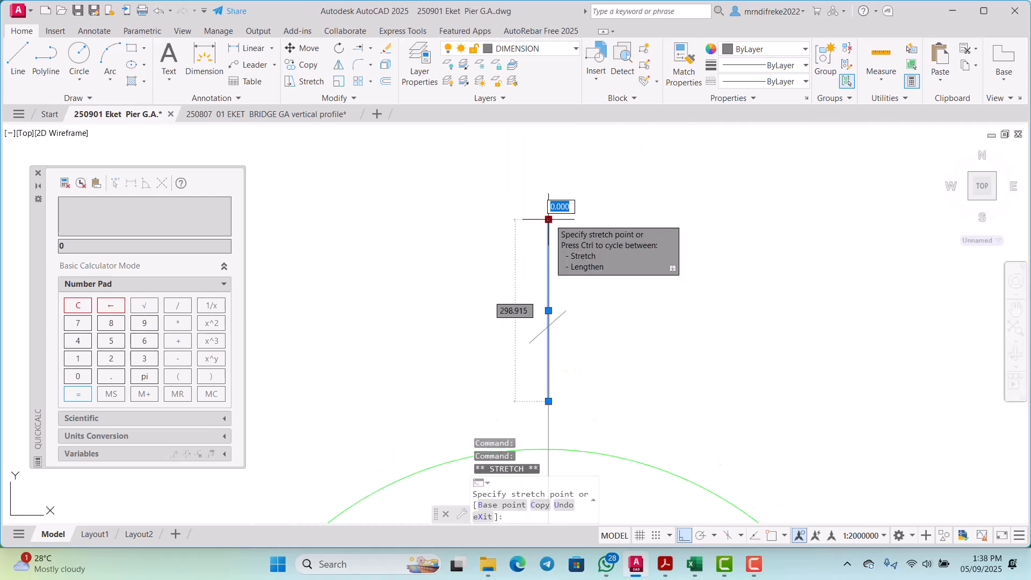
key("Escape")
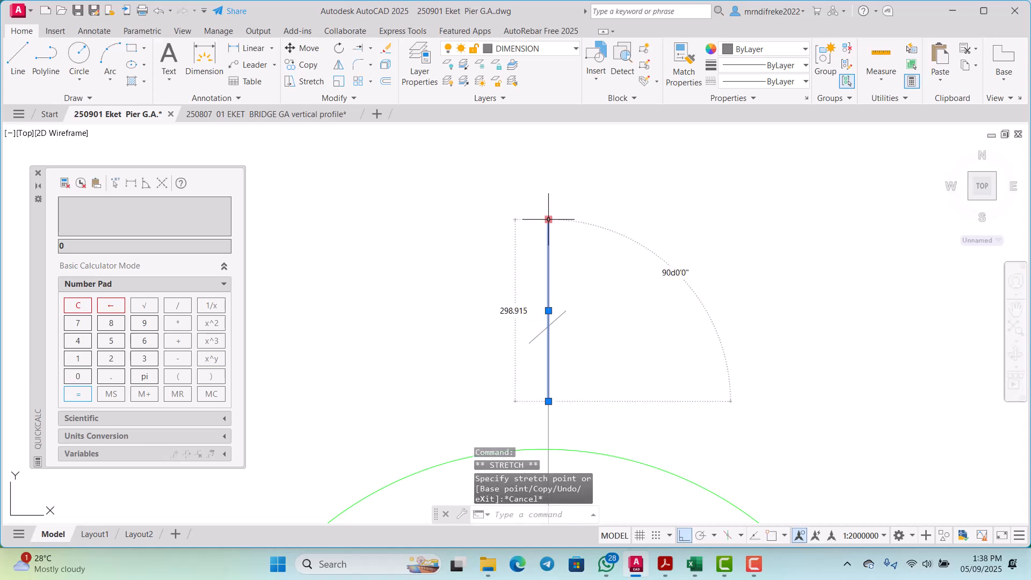
key("Escape")
Step: Shorten the middle column's vertical centre mark so its upper end sits inside the circle, just above the horizontal mark
scroll(550, 218, "down", 2)
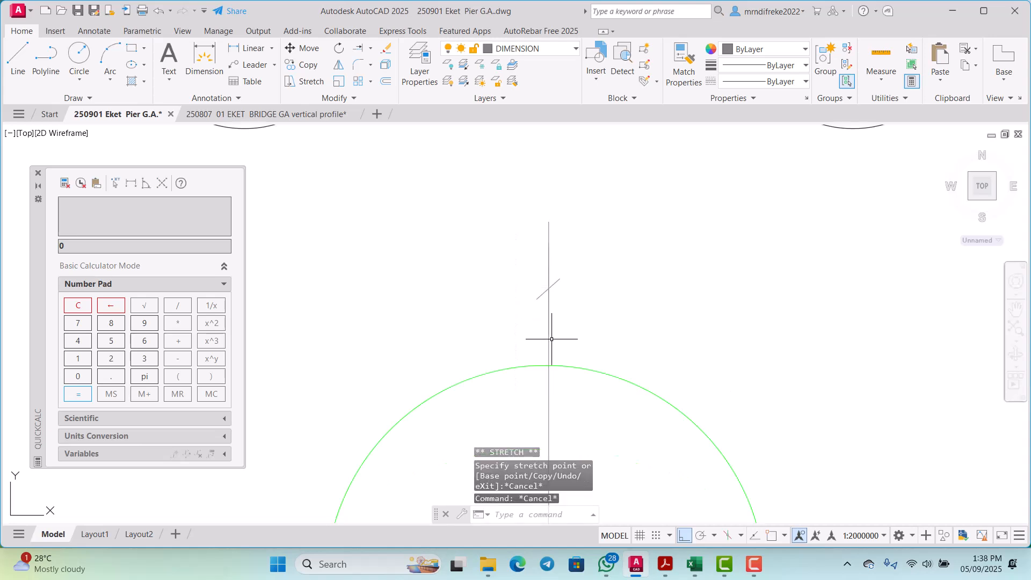
left_click(549, 339)
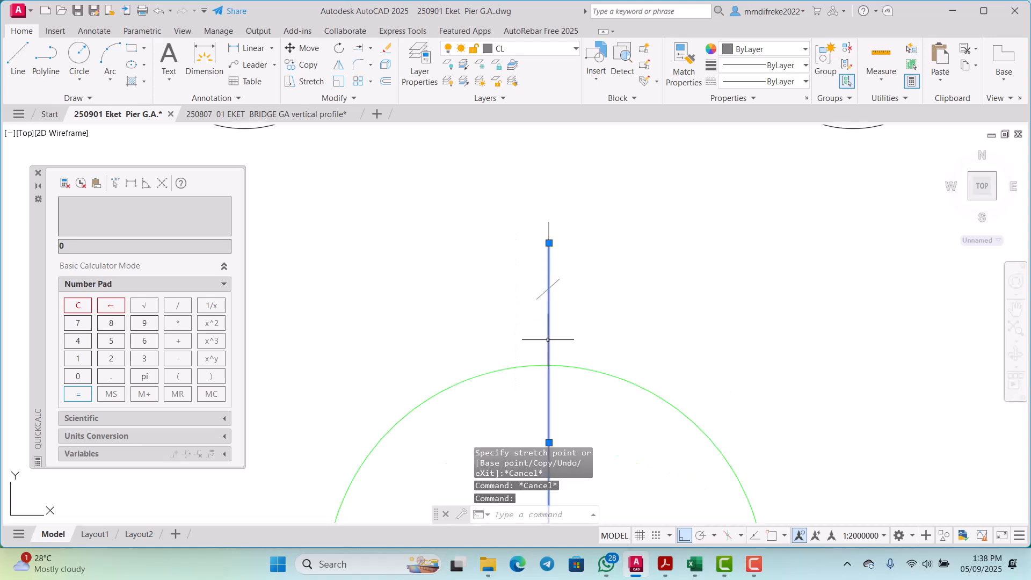
left_click(548, 242)
scroll(549, 236, "down", 3)
scroll(543, 355, "up", 2)
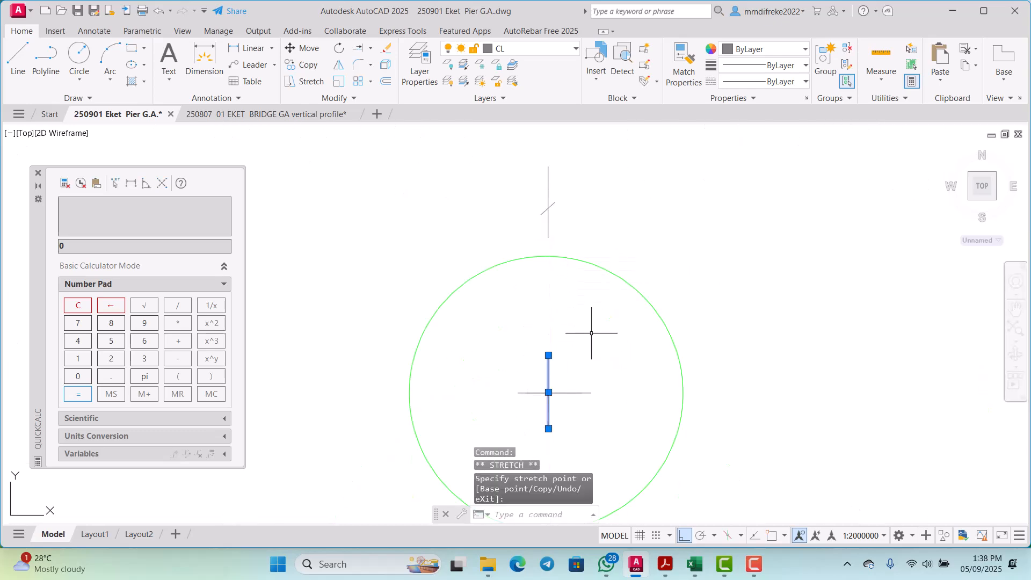
key("Escape")
scroll(587, 330, "down", 3)
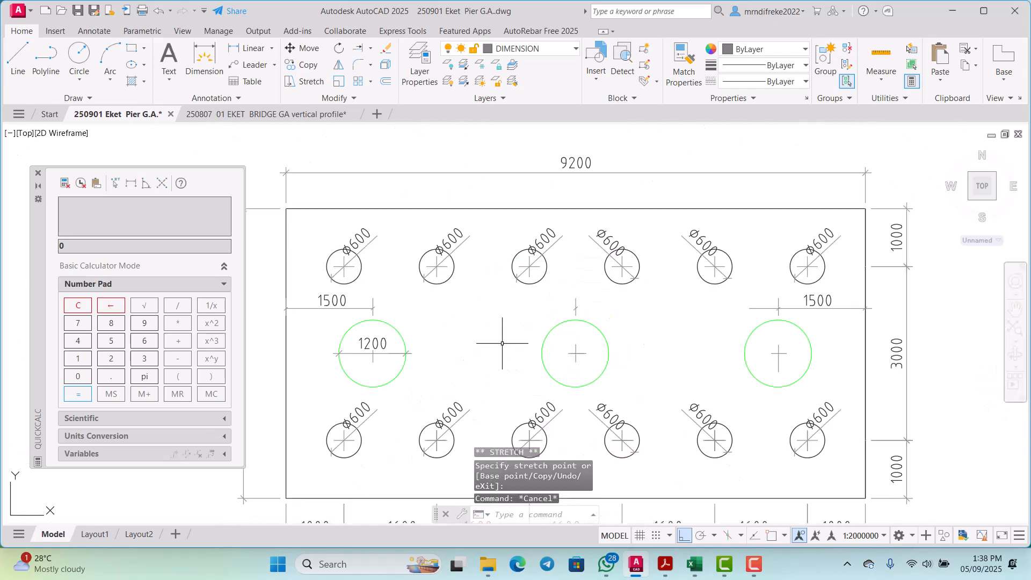
Step: Stretch the inner end of the left 1500 dimension line across to the right column's centre tick
scroll(376, 323, "up", 5)
left_click(362, 302)
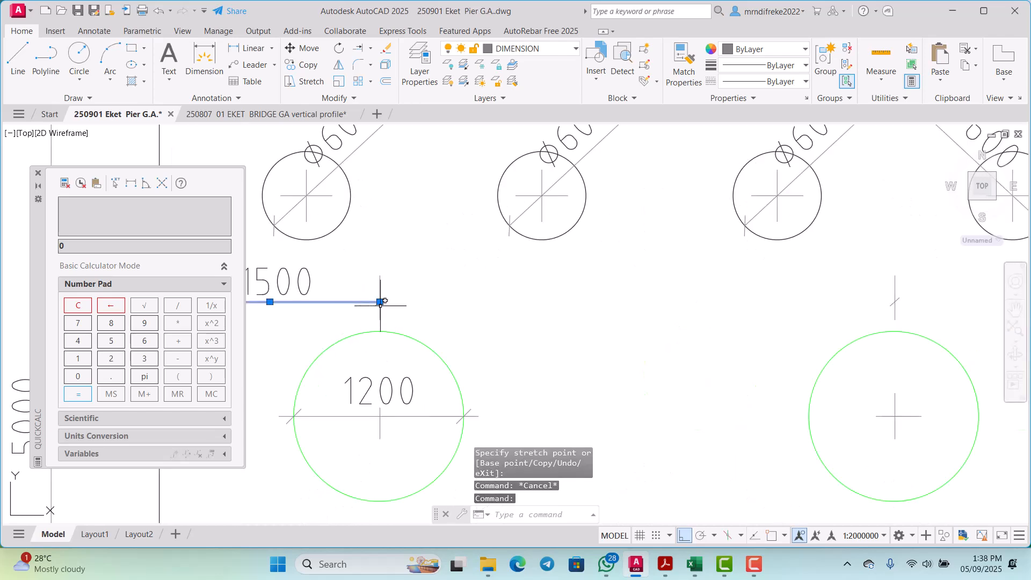
left_click(380, 301)
scroll(392, 301, "down", 3)
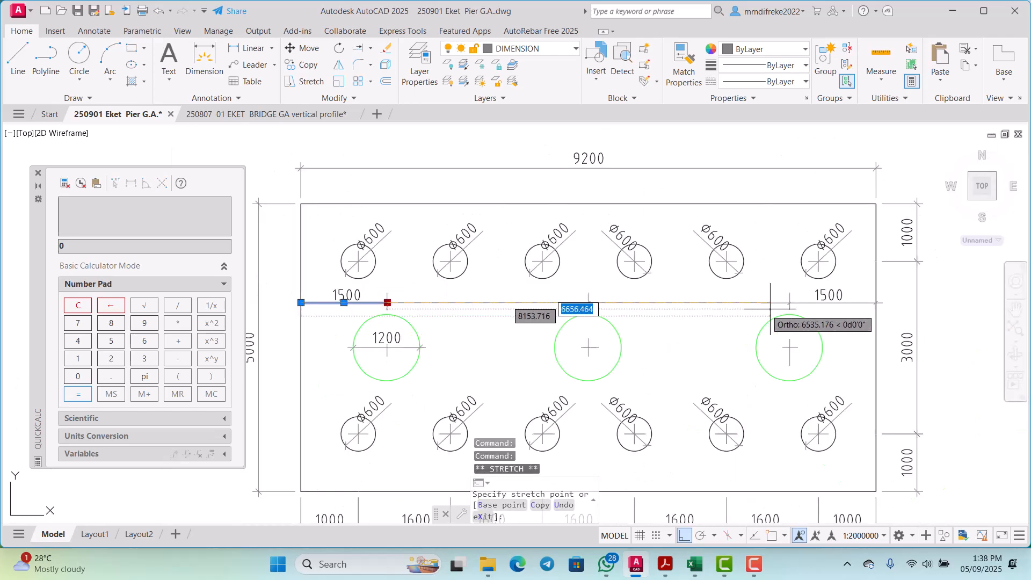
scroll(785, 302, "up", 2)
scroll(786, 302, "up", 2)
key("Escape")
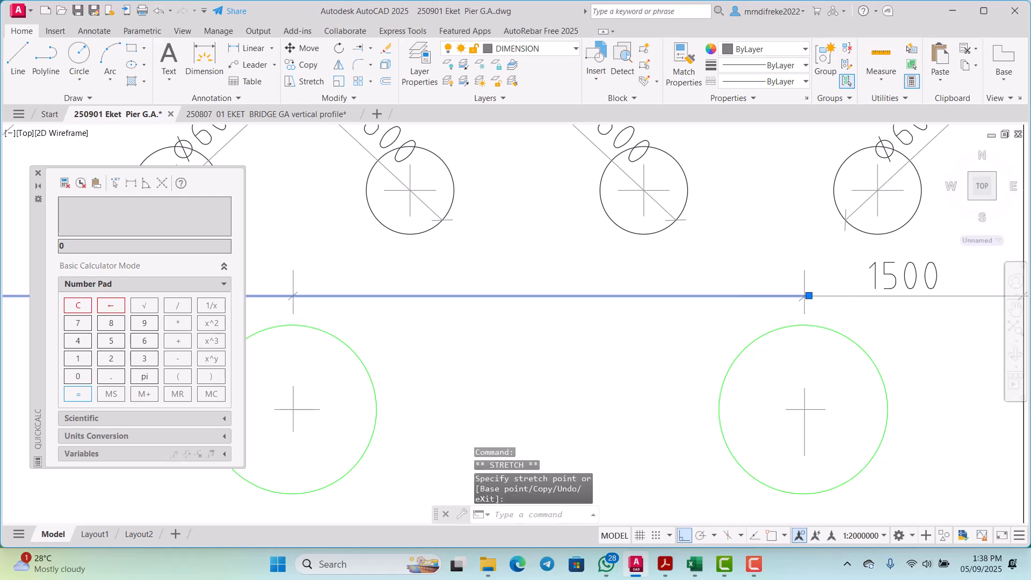
scroll(800, 306, "down", 3)
key("Escape")
scroll(770, 318, "down", 3)
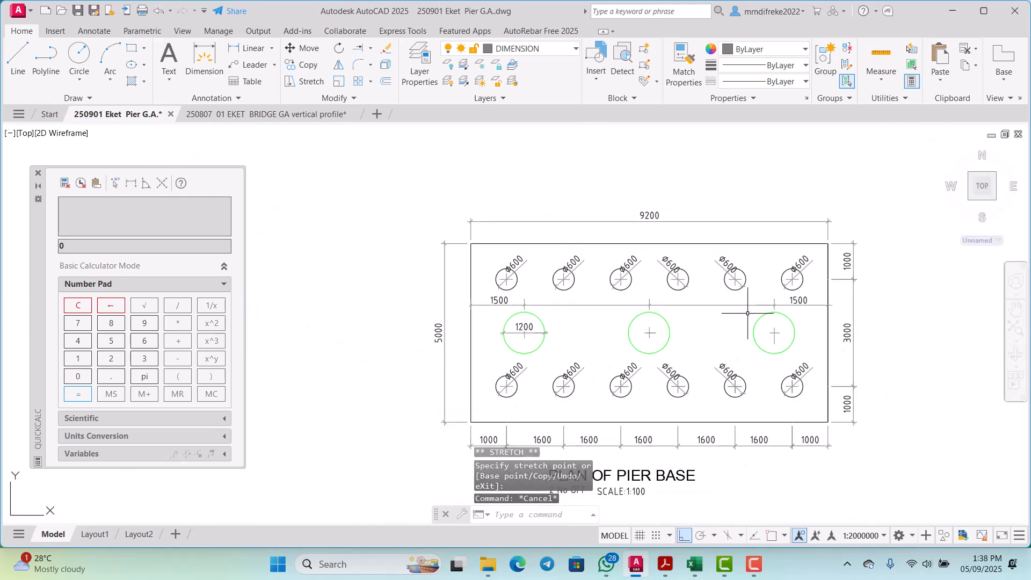
Step: Copy the left 1500 dimension text horizontally to between the left and middle columns
scroll(472, 290, "up", 4)
left_click(428, 280)
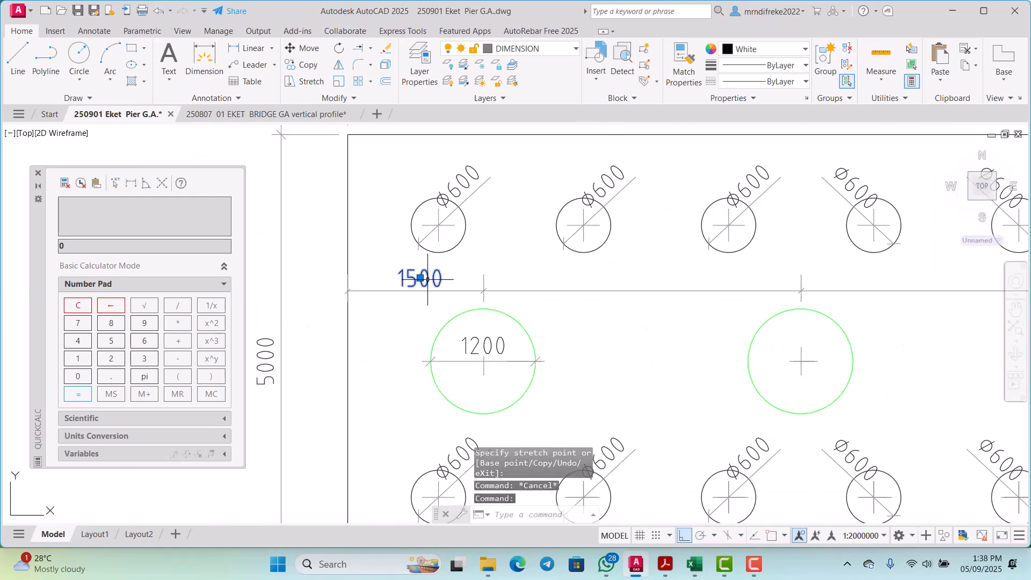
right_click(428, 279)
left_click(473, 330)
left_click(472, 331)
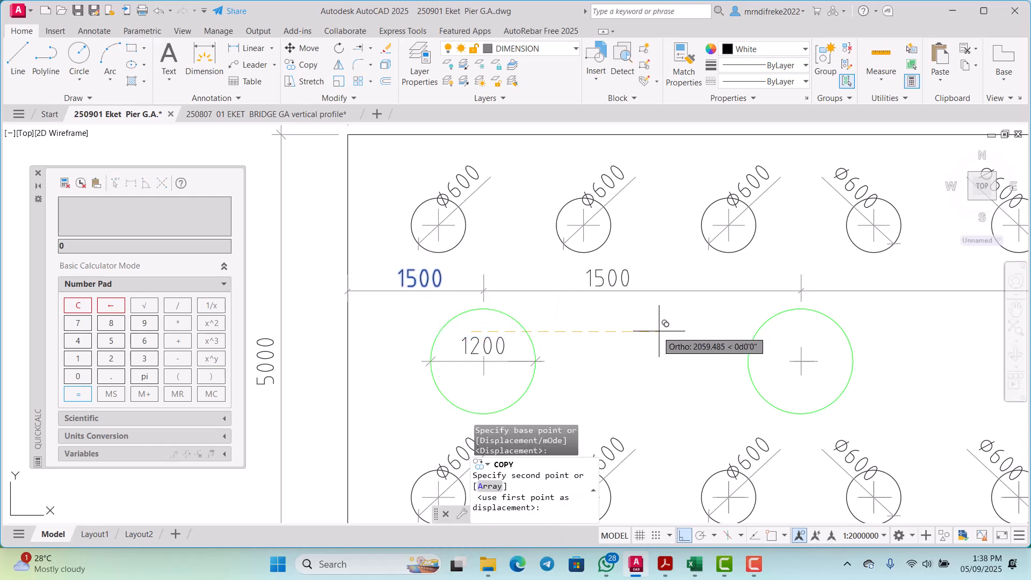
left_click(681, 331)
key("Escape")
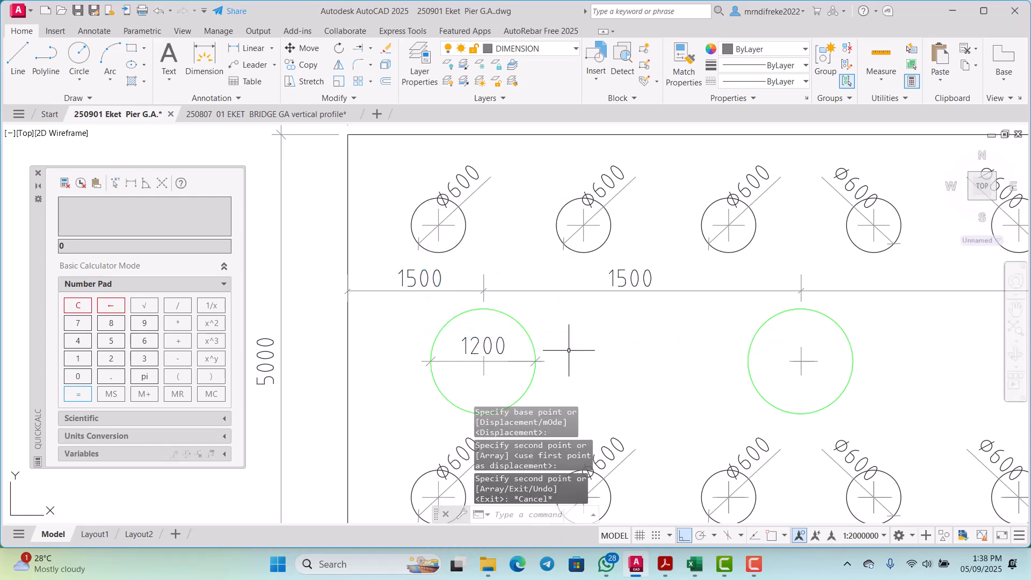
Step: Change the copied dimension text between the left and middle columns to 3500
scroll(607, 277, "up", 2)
left_click(624, 270)
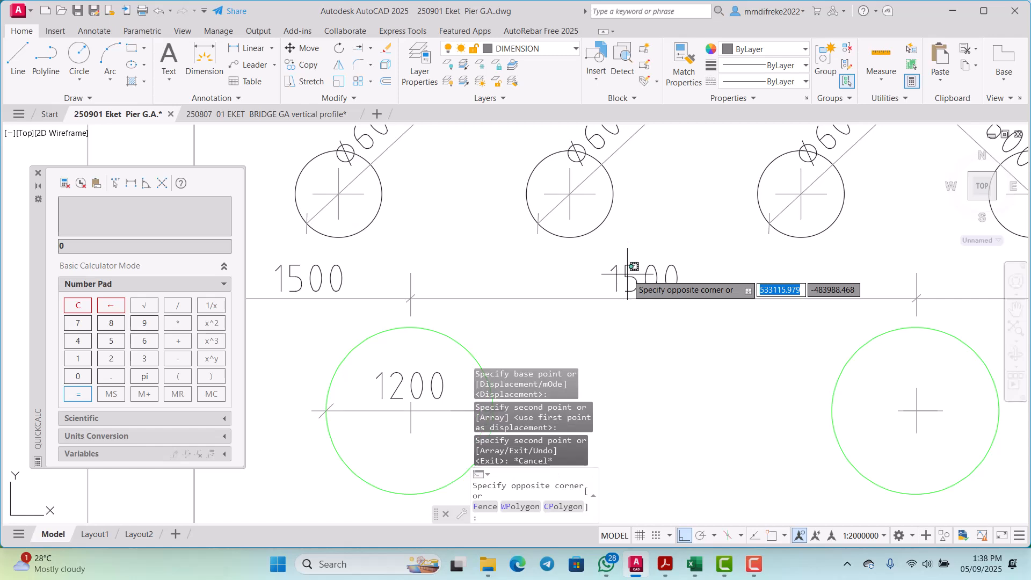
left_click(621, 265)
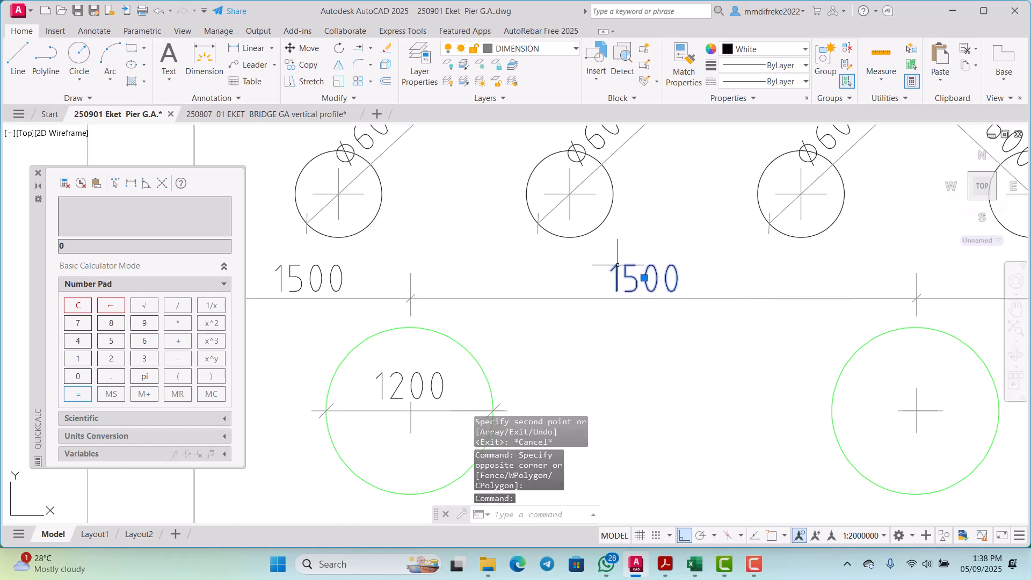
scroll(626, 269, "up", 2)
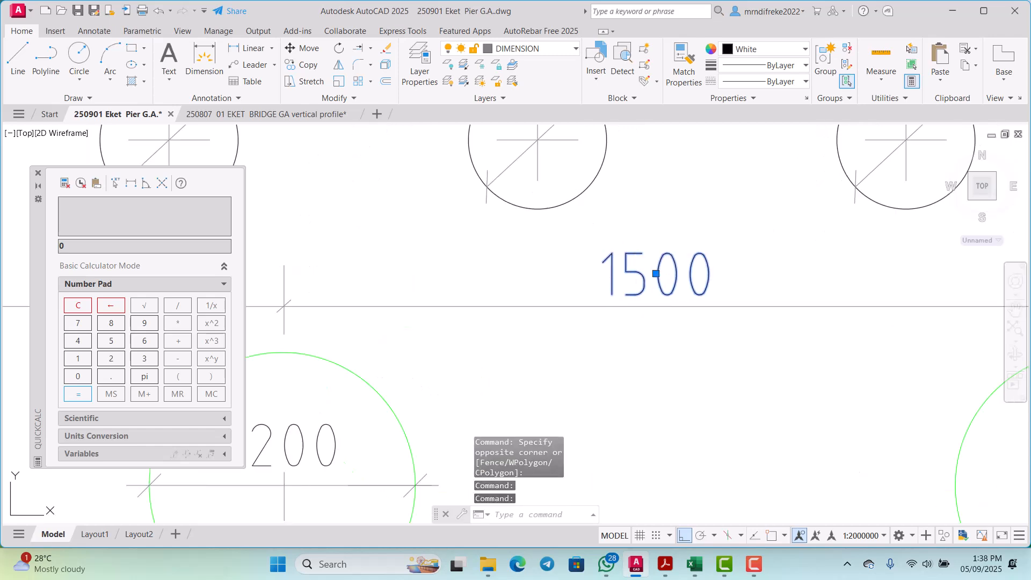
double_click(625, 285)
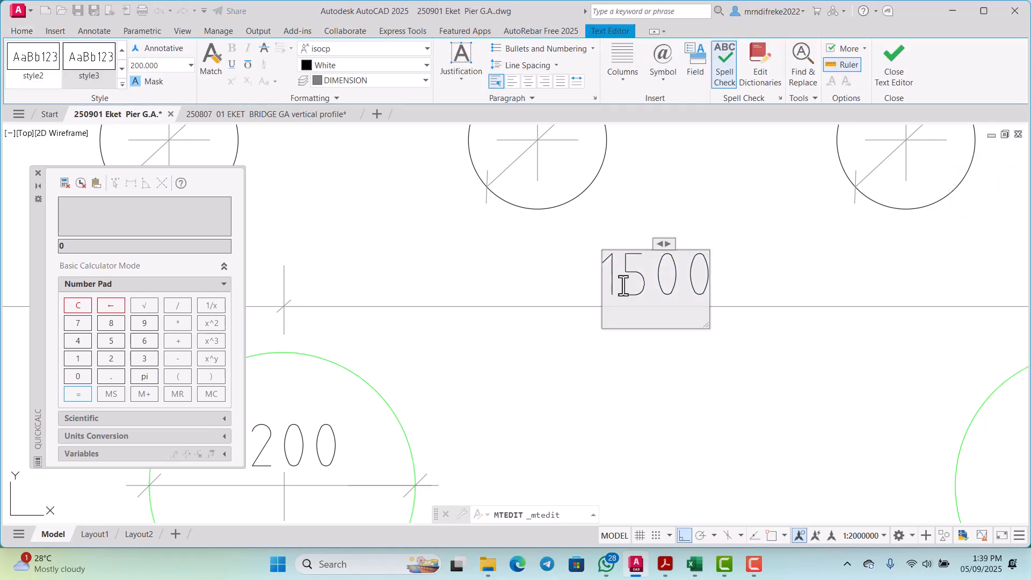
key("BackSpace")
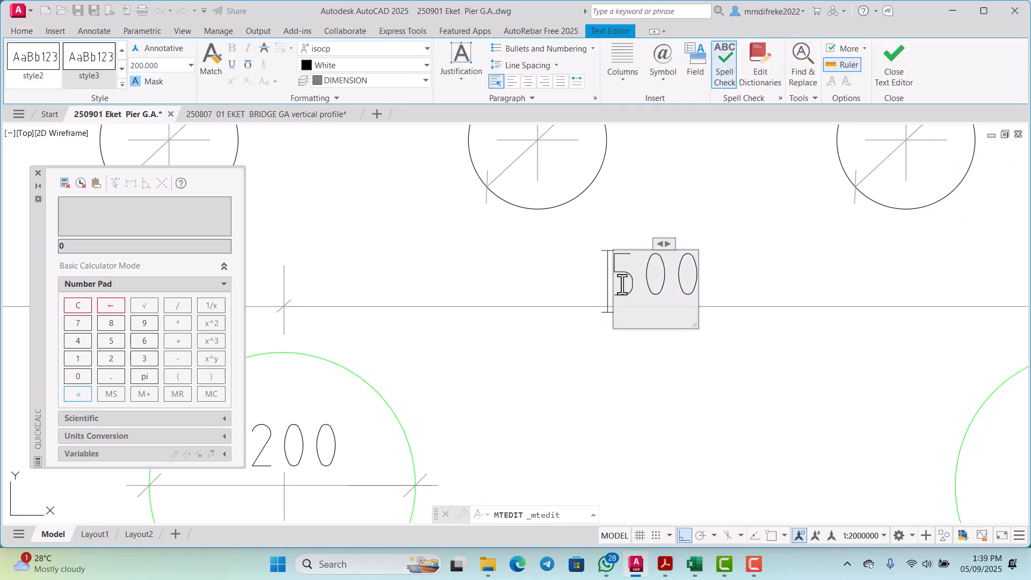
type("3")
scroll(622, 285, "down", 1)
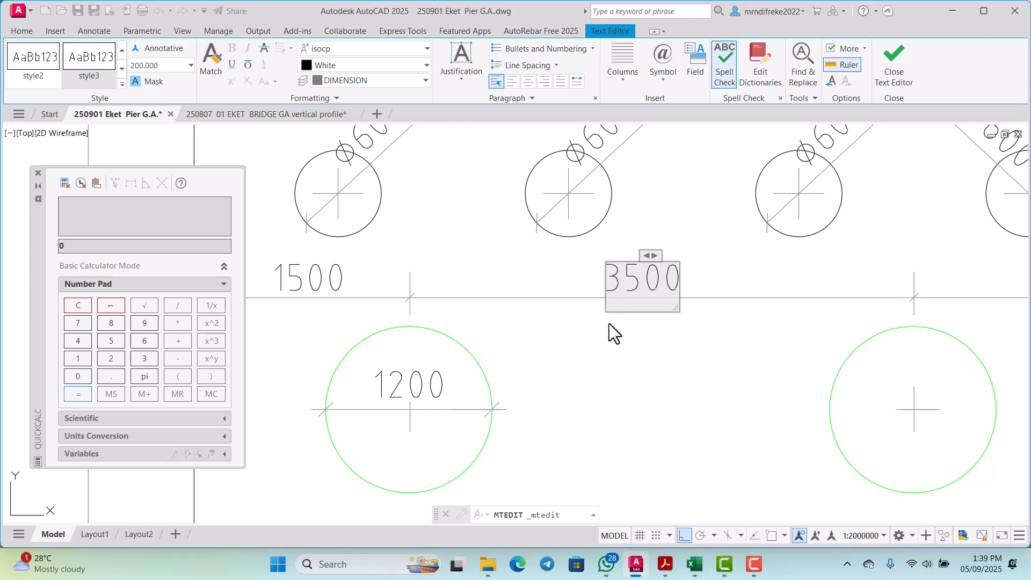
scroll(609, 323, "down", 2)
left_click(617, 336)
Step: Copy the 3500 dimension text horizontally to between the middle and right columns
scroll(645, 308, "up", 3)
left_click(496, 279)
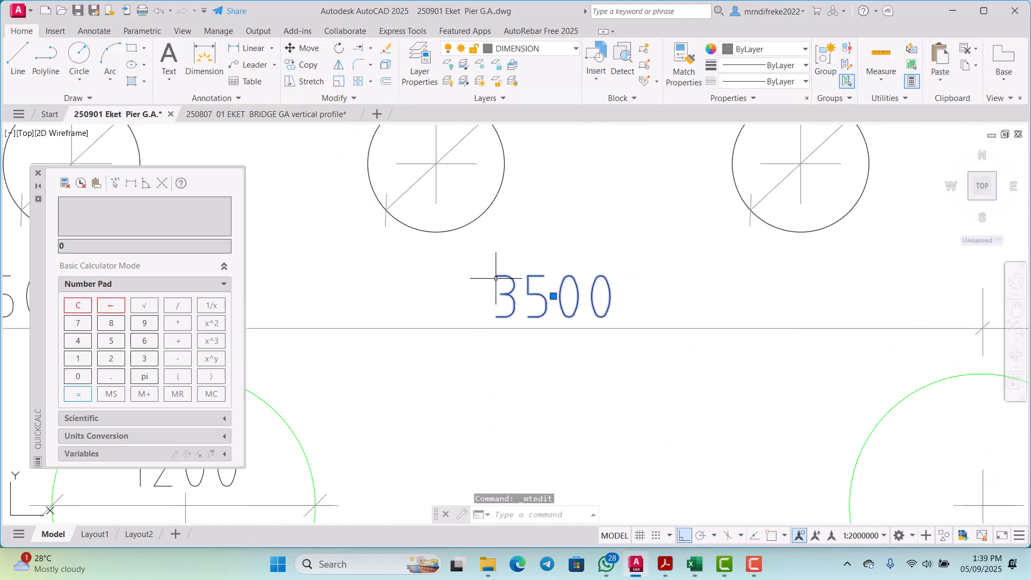
right_click(527, 279)
left_click(607, 335)
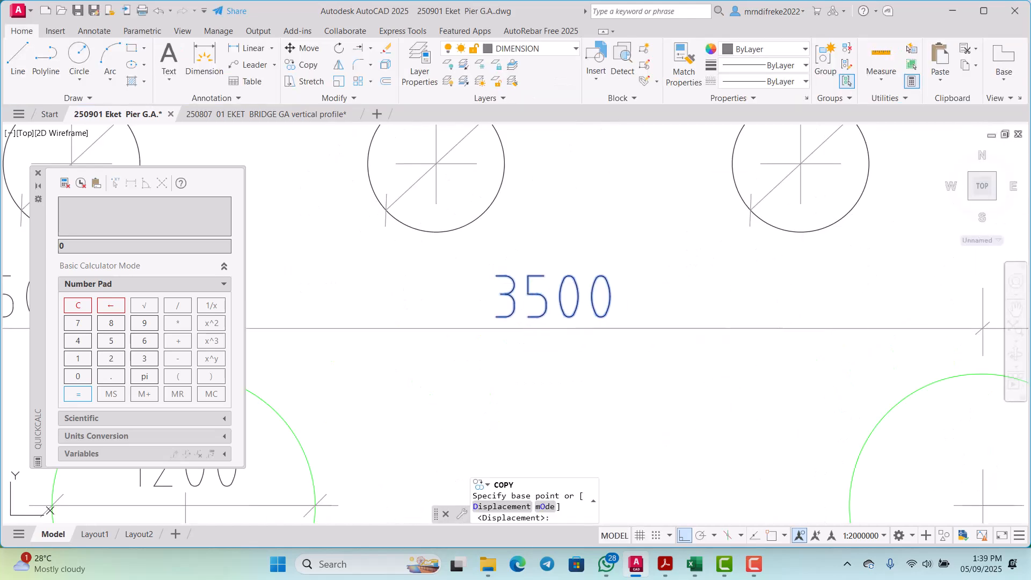
left_click(574, 313)
scroll(583, 319, "down", 4)
scroll(618, 322, "up", 1)
scroll(742, 320, "up", 2)
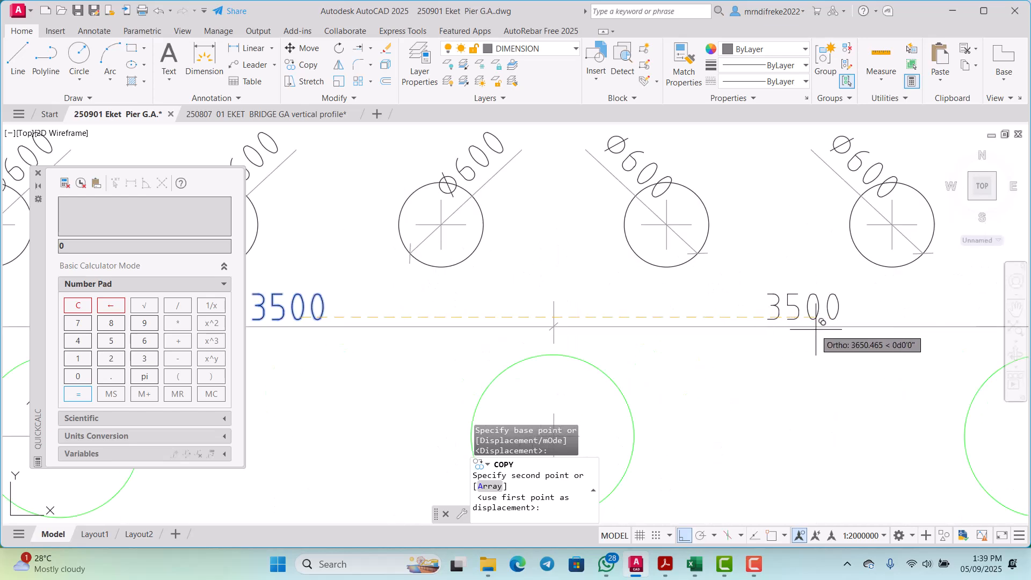
left_click(816, 329)
scroll(678, 350, "down", 4)
key("Escape")
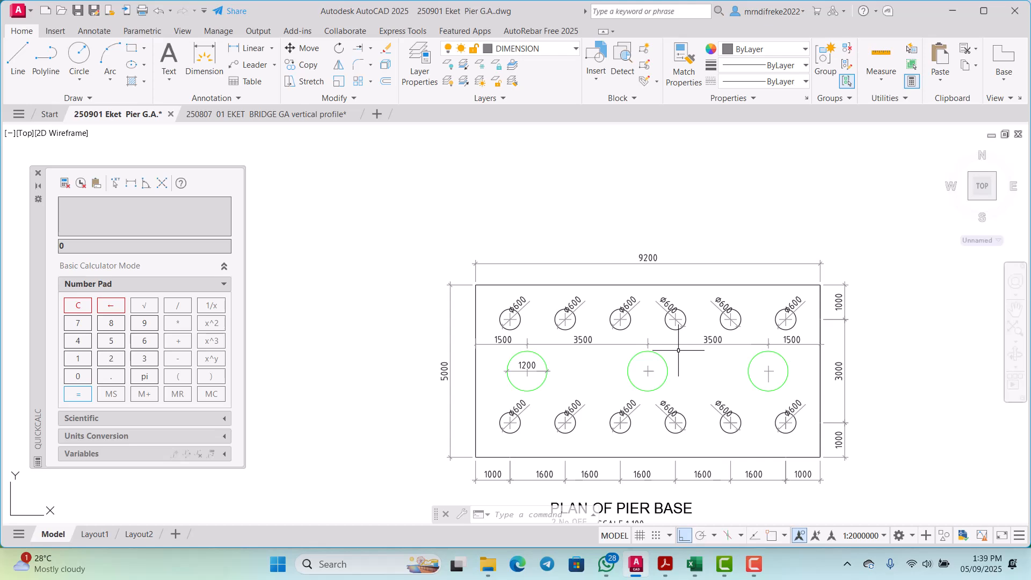
Step: Compare the column and pile dimensions of the pier base plan with those on the pier elevation
scroll(679, 351, "up", 4)
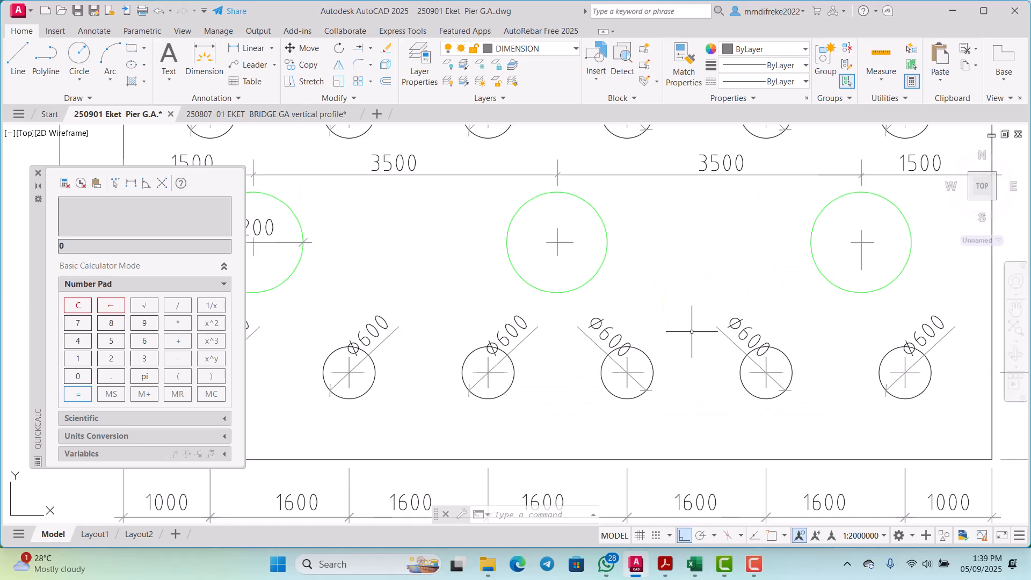
scroll(656, 345, "down", 1)
scroll(567, 366, "up", 2)
scroll(546, 292, "down", 6)
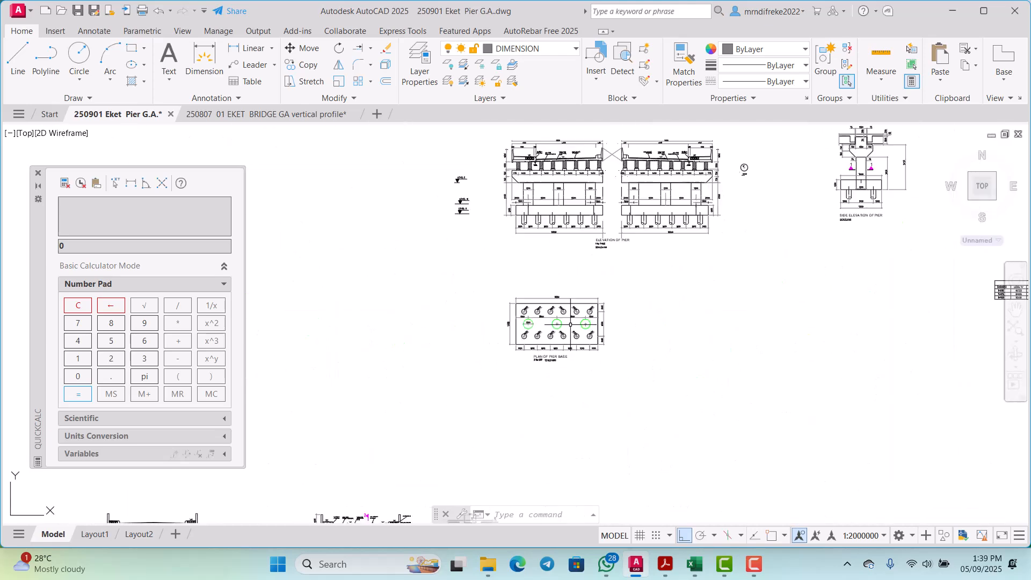
scroll(578, 230, "up", 5)
scroll(579, 230, "down", 4)
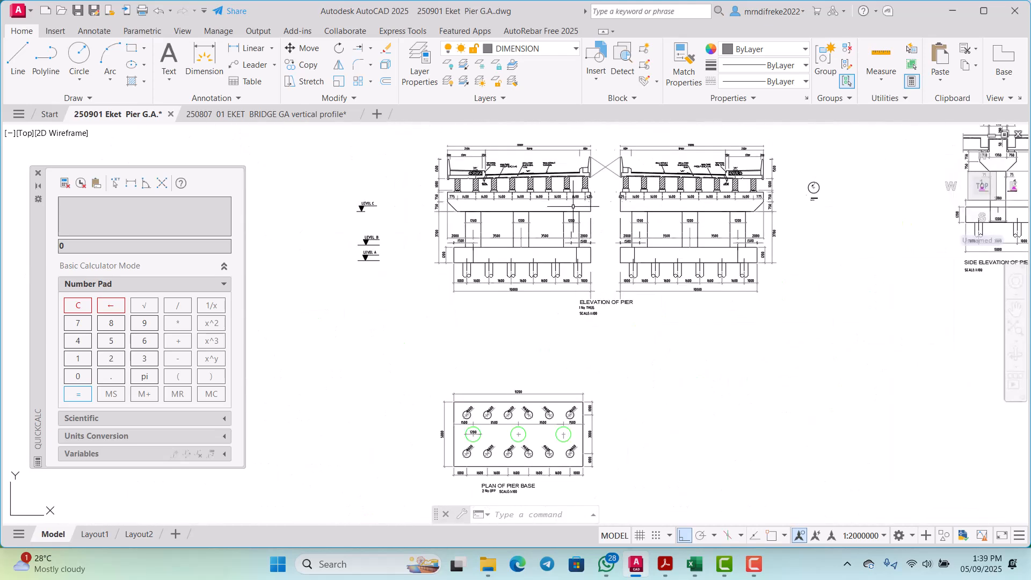
scroll(573, 206, "up", 6)
scroll(575, 231, "down", 4)
scroll(430, 277, "up", 6)
scroll(438, 295, "down", 6)
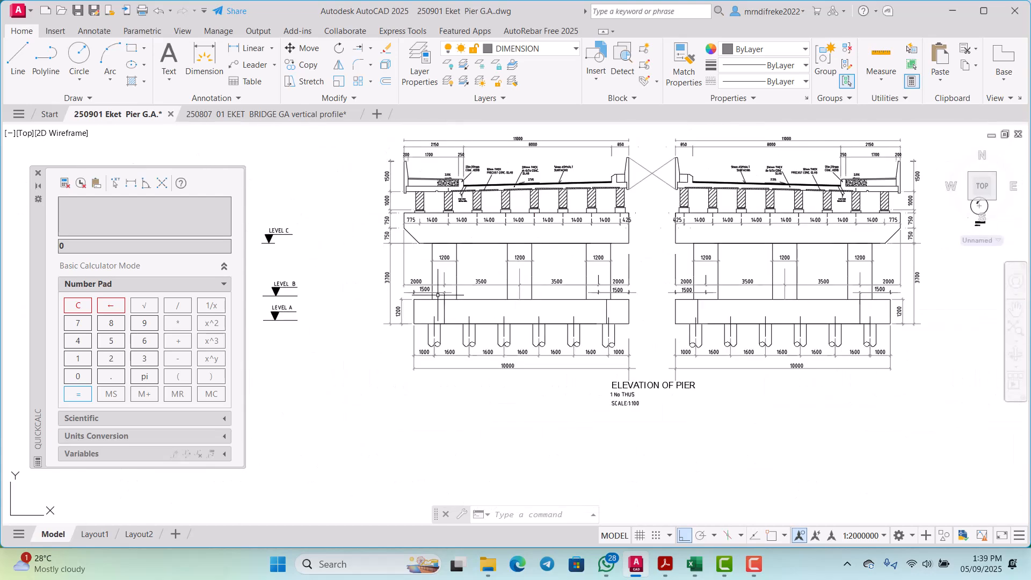
scroll(623, 290, "down", 3)
scroll(617, 269, "up", 5)
scroll(716, 234, "down", 6)
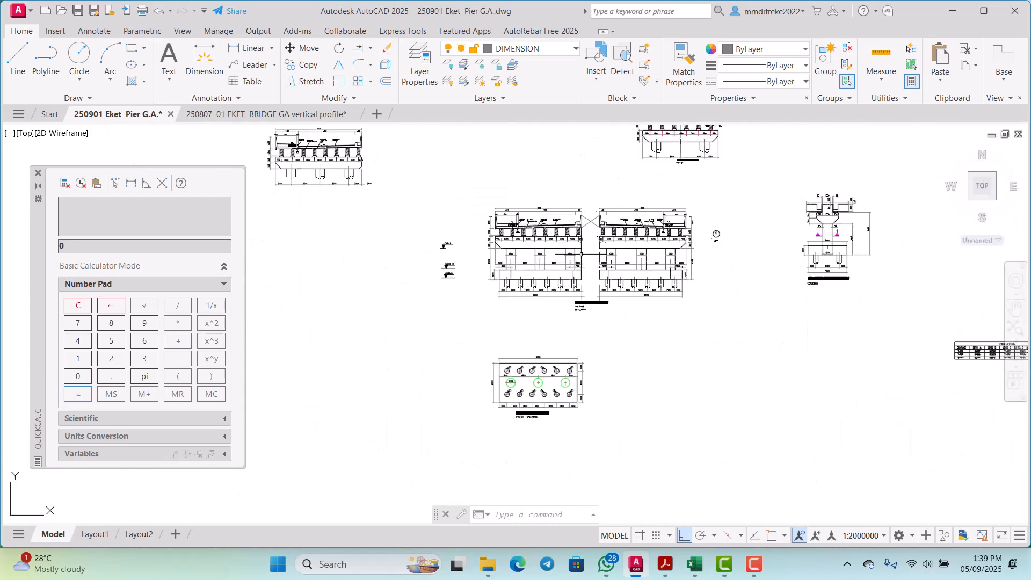
scroll(569, 409, "up", 7)
scroll(583, 395, "down", 3)
Step: Erase the line lying on the right edge of the pier base plan
scroll(584, 394, "up", 4)
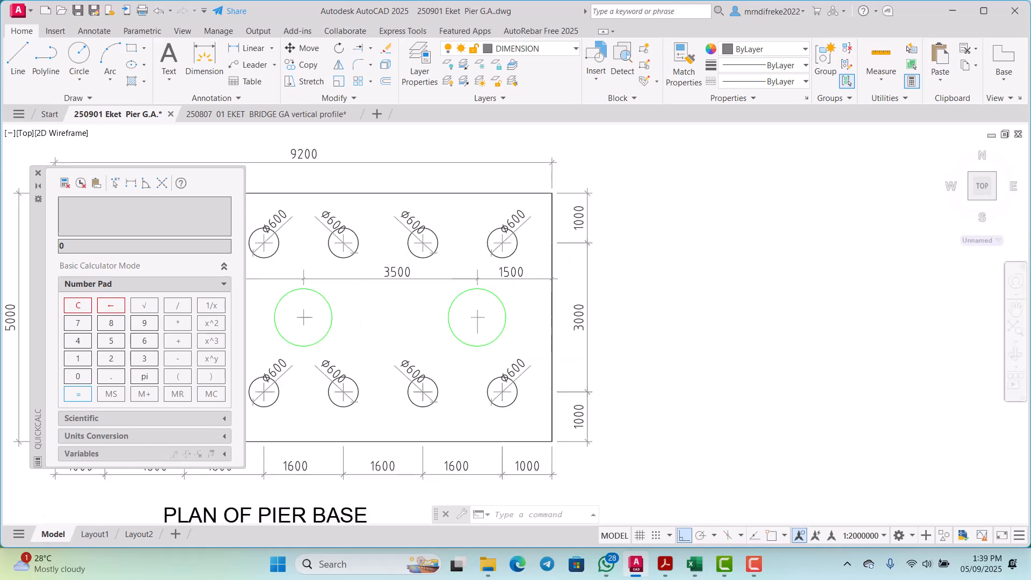
scroll(559, 306, "up", 4)
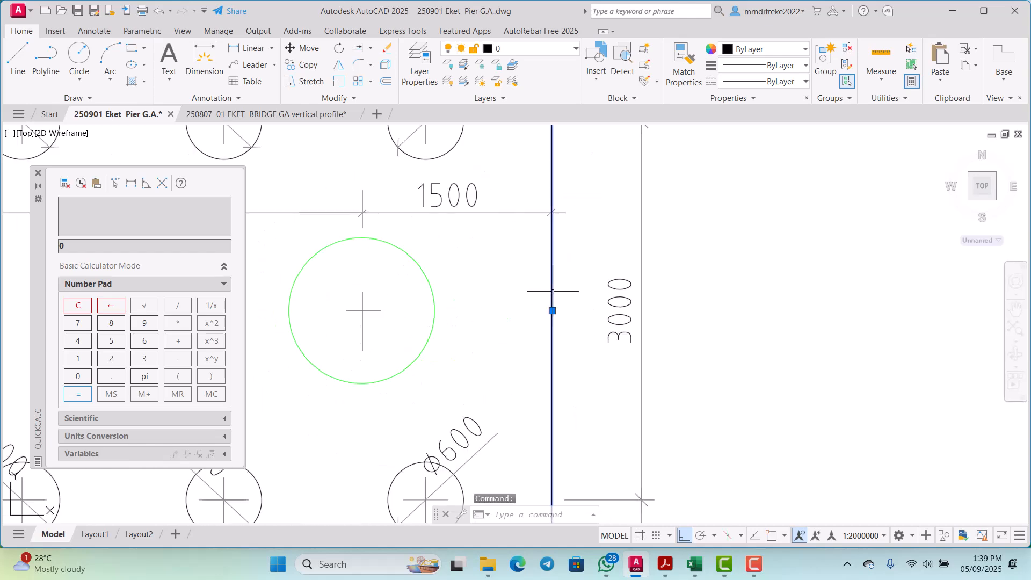
scroll(553, 291, "down", 7)
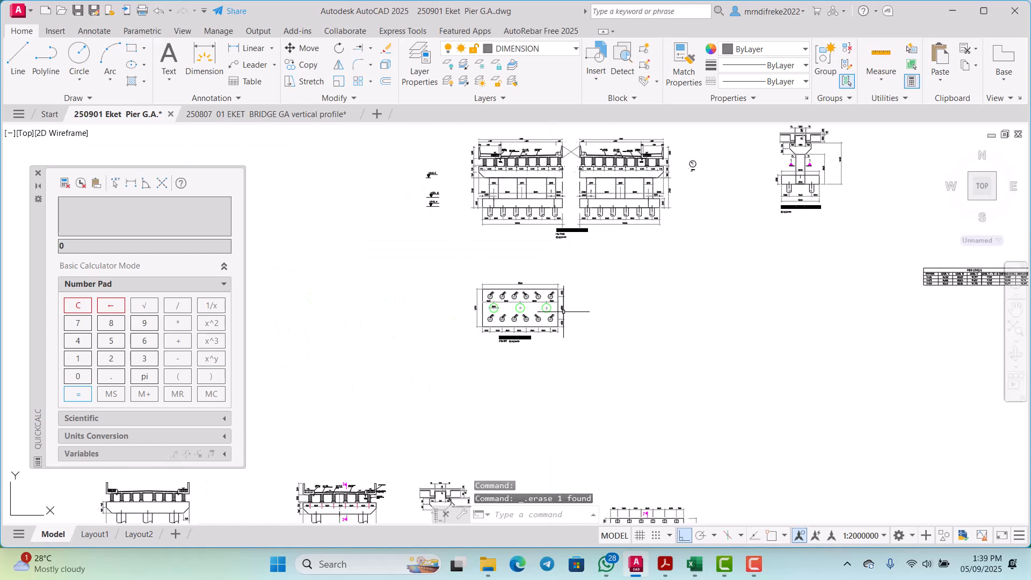
Step: Examine the pier elevation's overall dimensions and the gap between its two halves against the base plan
scroll(749, 204, "up", 1)
scroll(537, 226, "up", 5)
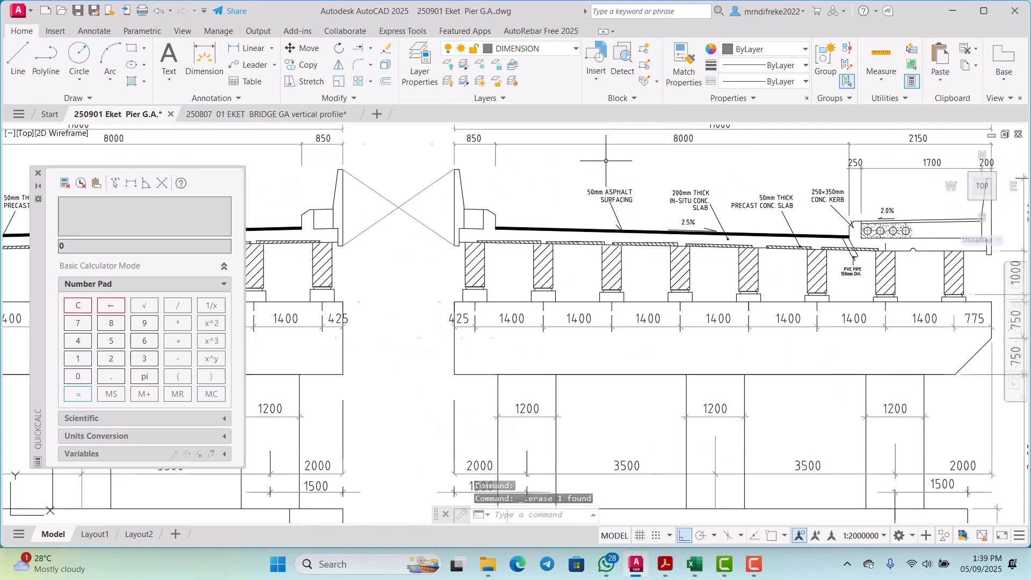
scroll(559, 301, "down", 7)
scroll(559, 311, "up", 3)
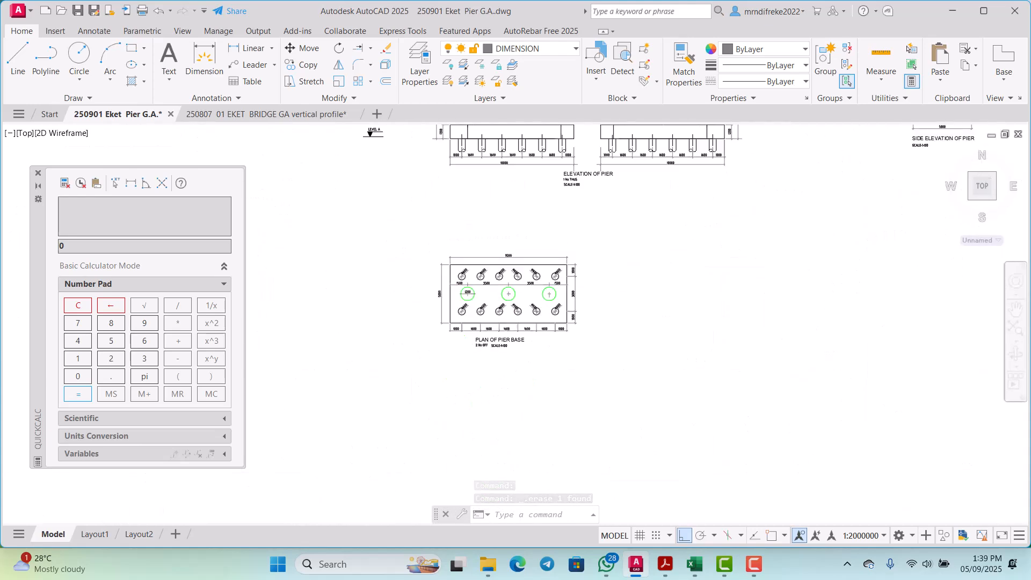
scroll(558, 311, "up", 3)
scroll(572, 322, "down", 3)
scroll(583, 287, "up", 5)
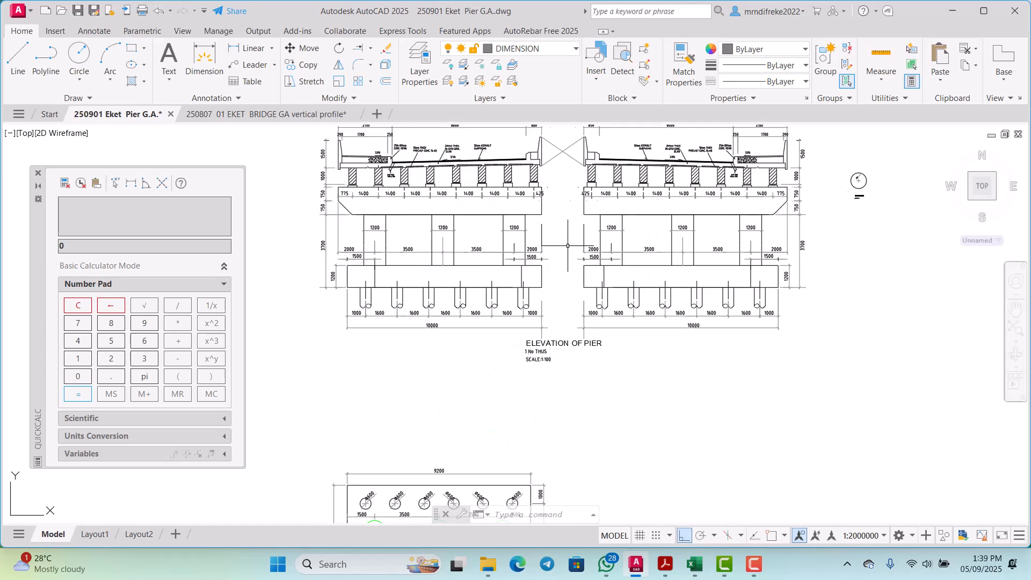
scroll(546, 177, "up", 3)
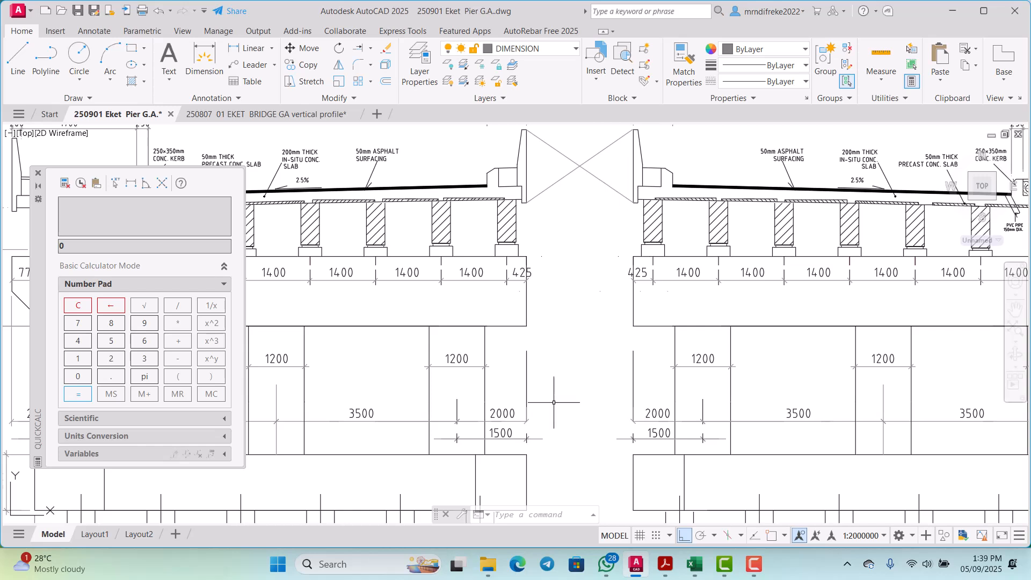
Step: Switch to the 250807 01 EKET BRIDGE GA vertical profile drawing and examine the width dimensions around the bridge plan's central void
mouse_move(640, 573)
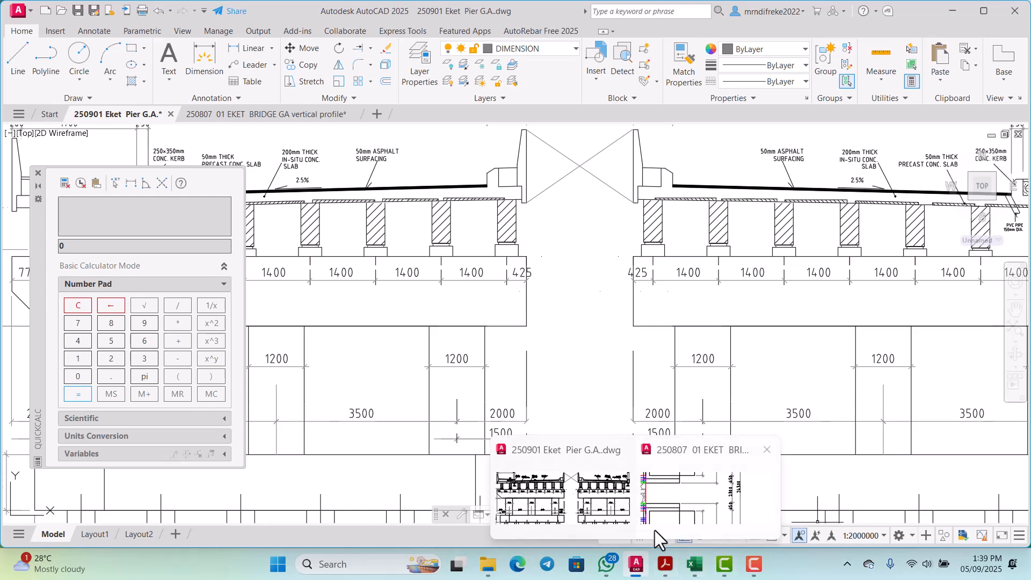
left_click(665, 518)
scroll(637, 303, "down", 6)
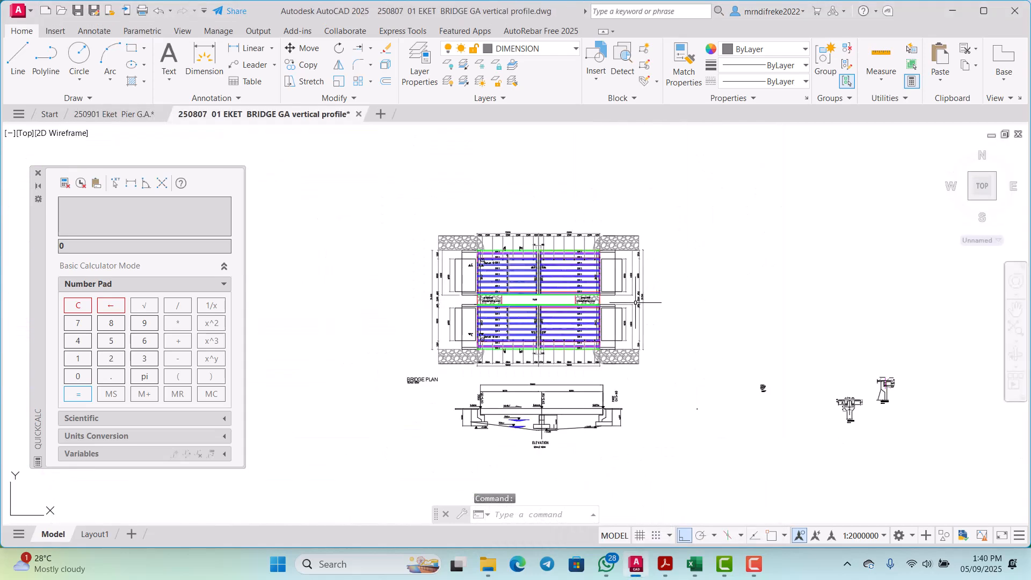
scroll(571, 276, "up", 8)
scroll(610, 277, "down", 2)
scroll(674, 231, "up", 4)
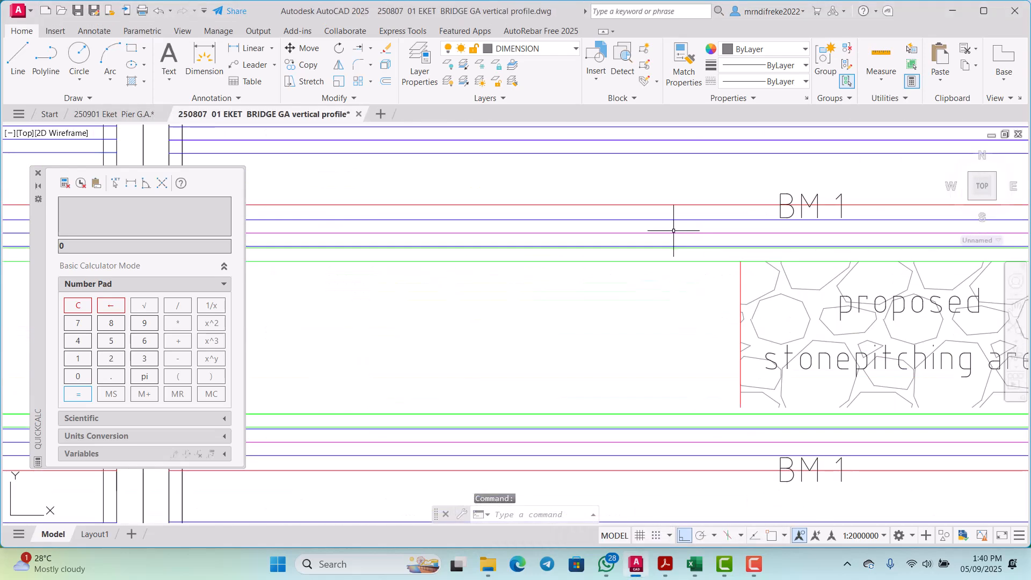
scroll(634, 257, "down", 4)
scroll(603, 271, "up", 4)
scroll(694, 289, "down", 4)
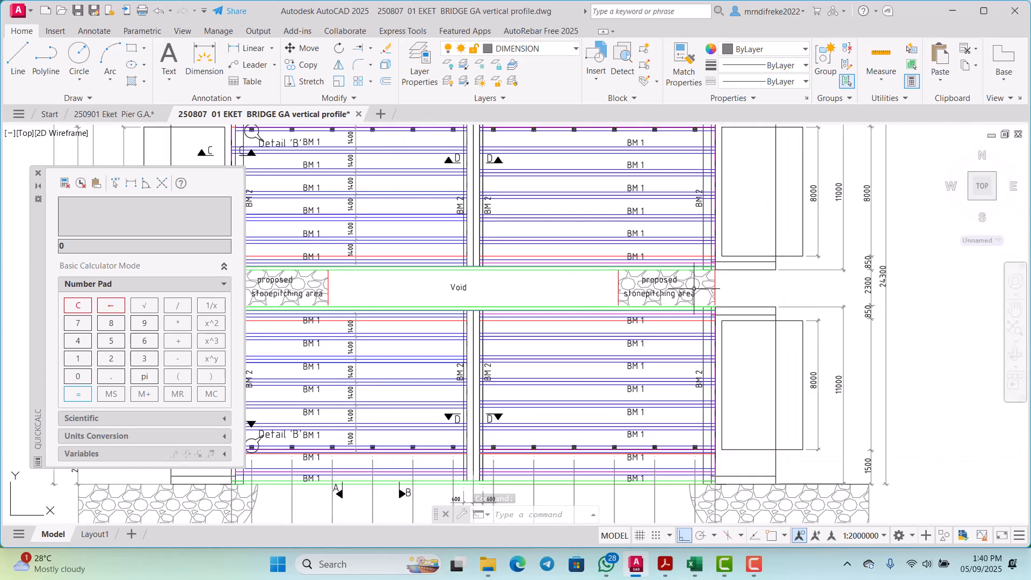
scroll(811, 288, "up", 4)
scroll(927, 253, "up", 2)
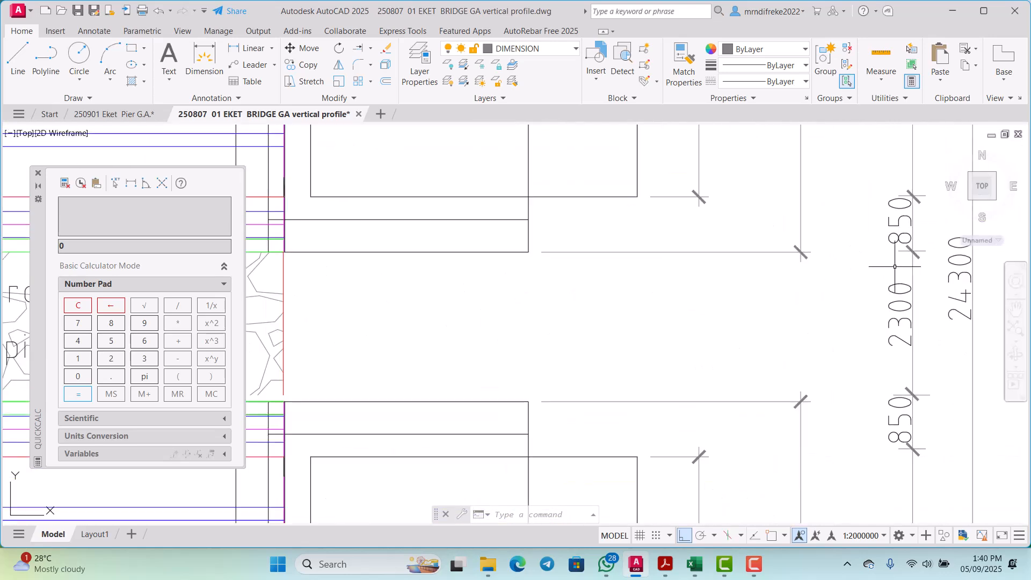
scroll(904, 352, "down", 5)
scroll(656, 310, "up", 5)
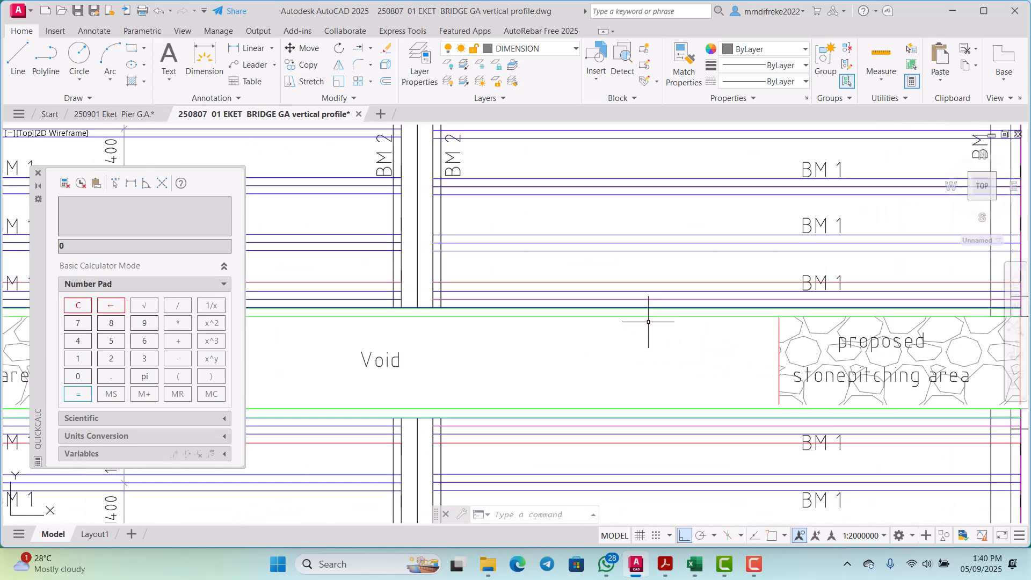
Step: Examine the bridge plan's central void and the width dimensions of the carriageways on both sides of it
scroll(664, 318, "down", 5)
scroll(669, 318, "up", 3)
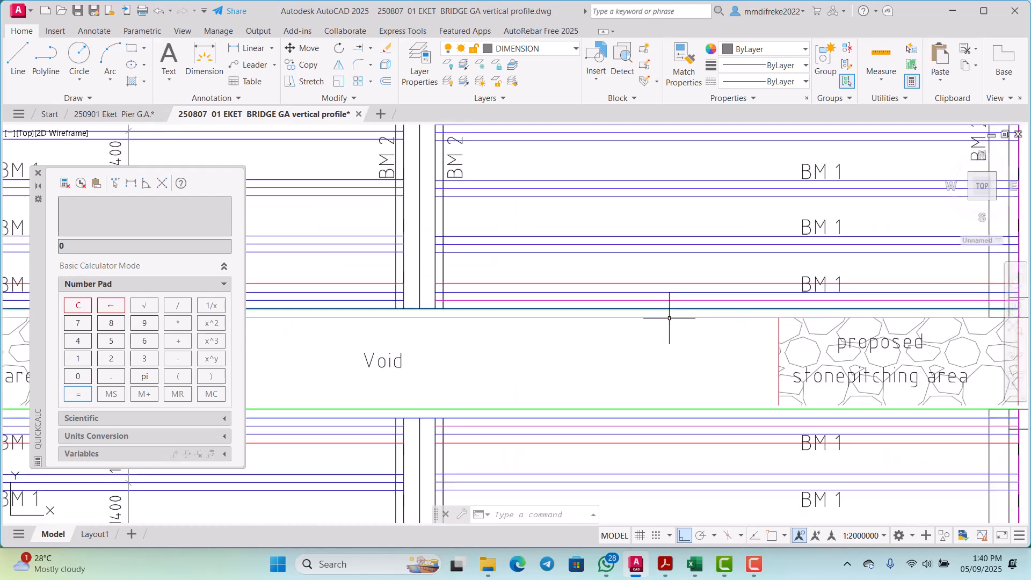
scroll(687, 343, "down", 3)
scroll(702, 370, "up", 3)
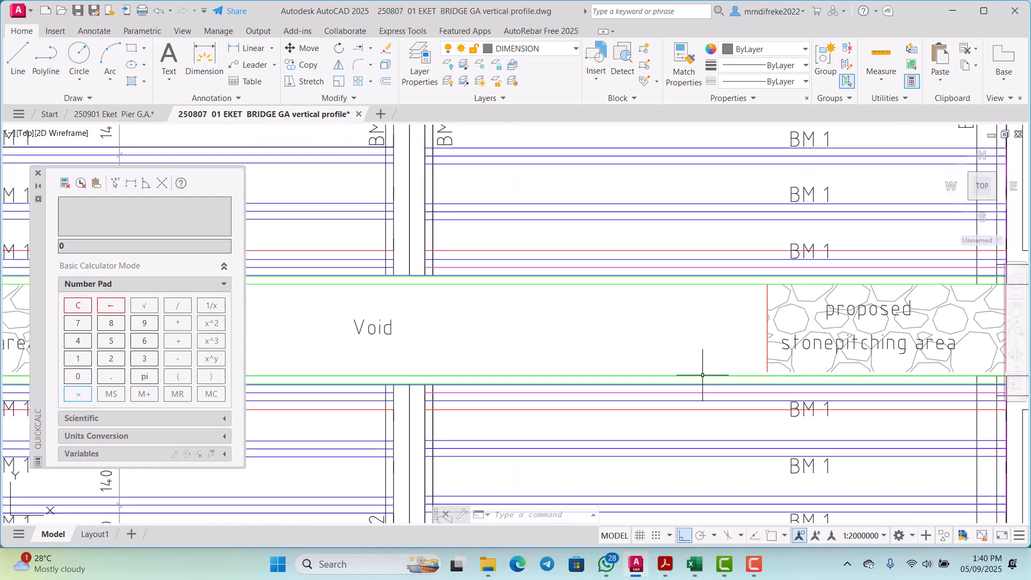
scroll(702, 375, "down", 3)
scroll(507, 347, "up", 3)
scroll(672, 341, "down", 3)
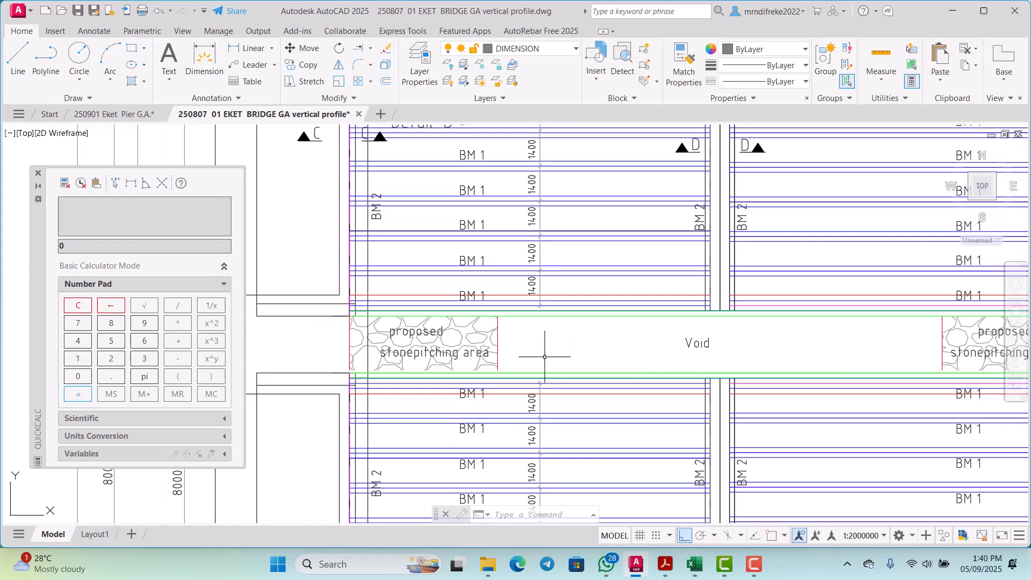
scroll(645, 343, "up", 3)
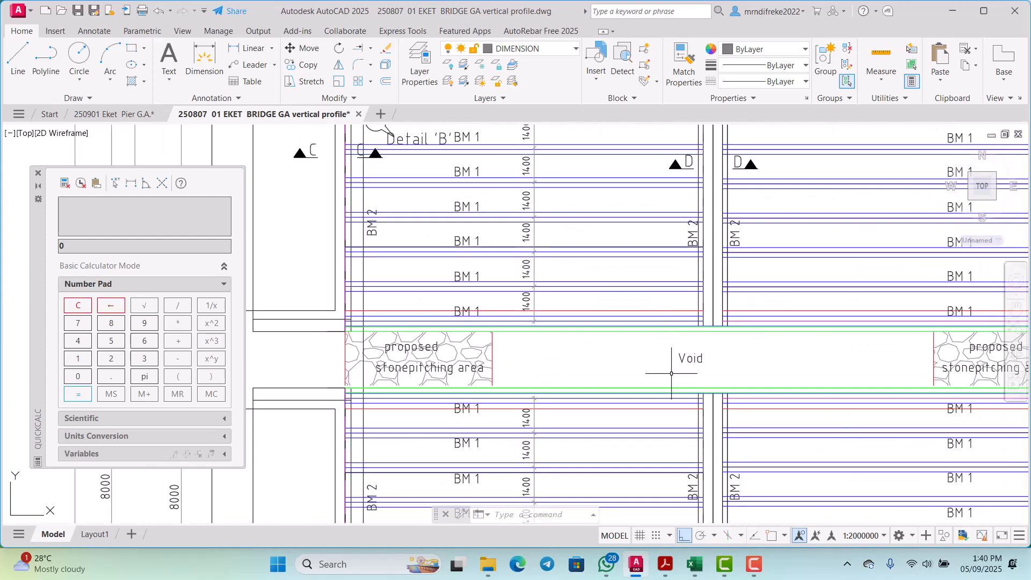
scroll(644, 371, "down", 3)
scroll(518, 349, "up", 4)
scroll(516, 368, "down", 2)
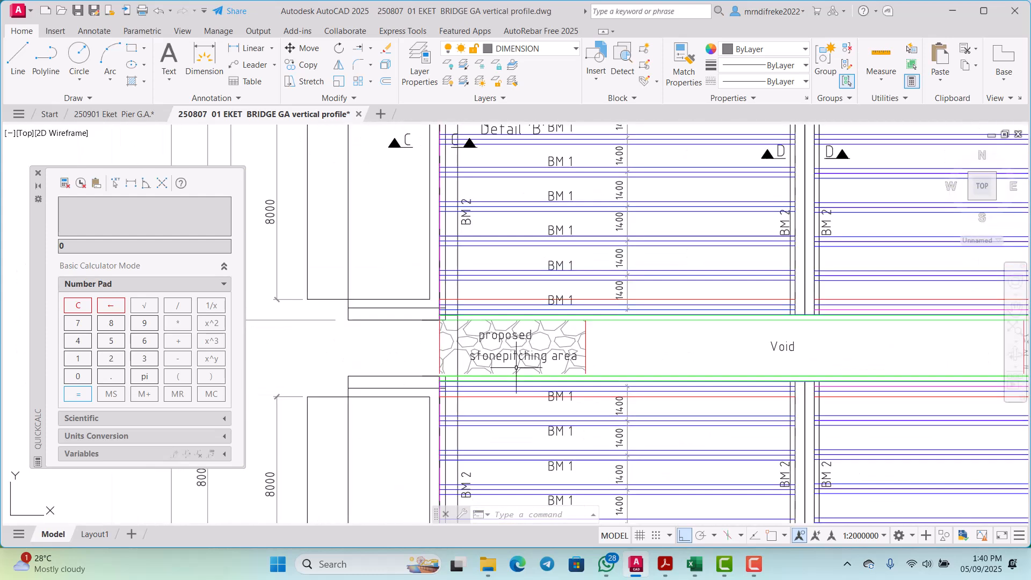
scroll(517, 369, "up", 1)
scroll(618, 355, "down", 4)
scroll(703, 340, "up", 4)
scroll(704, 340, "down", 1)
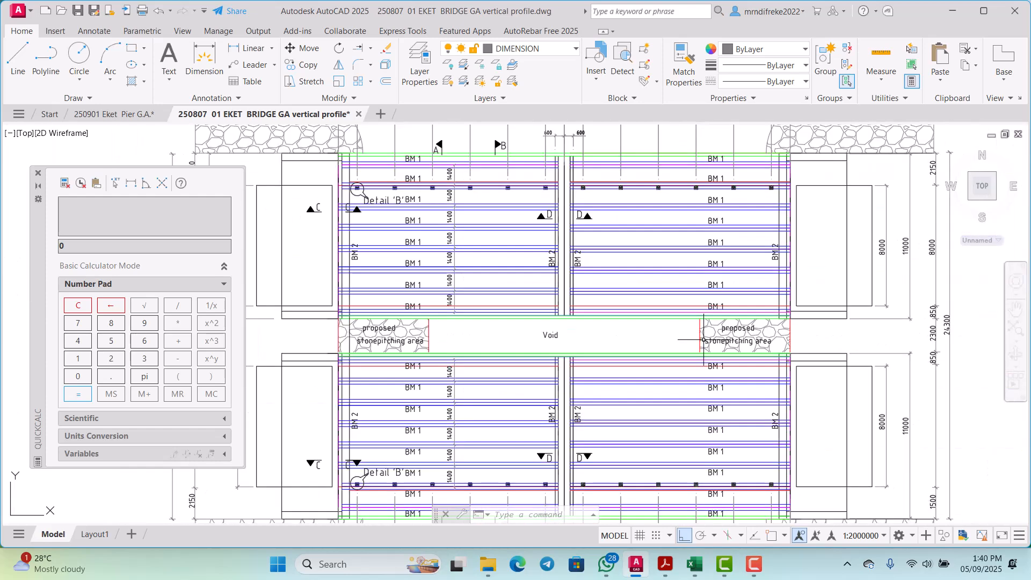
scroll(902, 331, "up", 4)
scroll(709, 365, "down", 2)
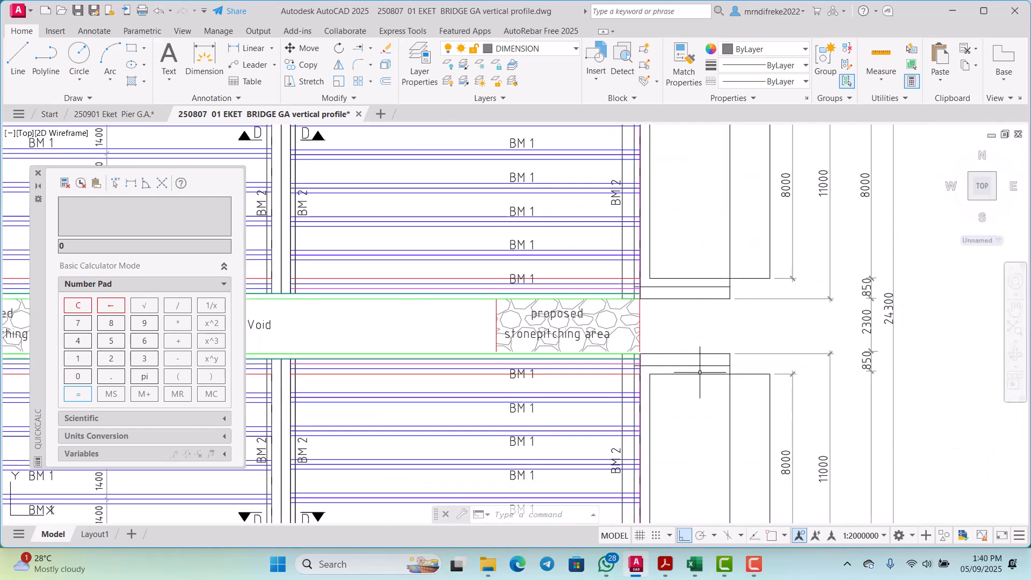
Step: Switch back to the 250901 Eket Pier G.A. drawing and go to the plan of pier base
mouse_move(631, 567)
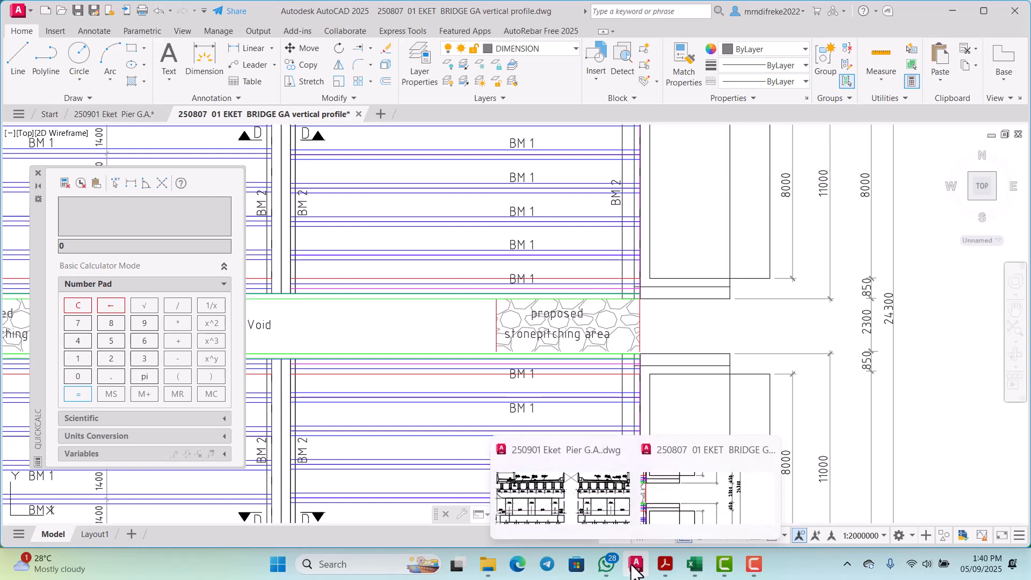
left_click(598, 512)
scroll(596, 322, "down", 5)
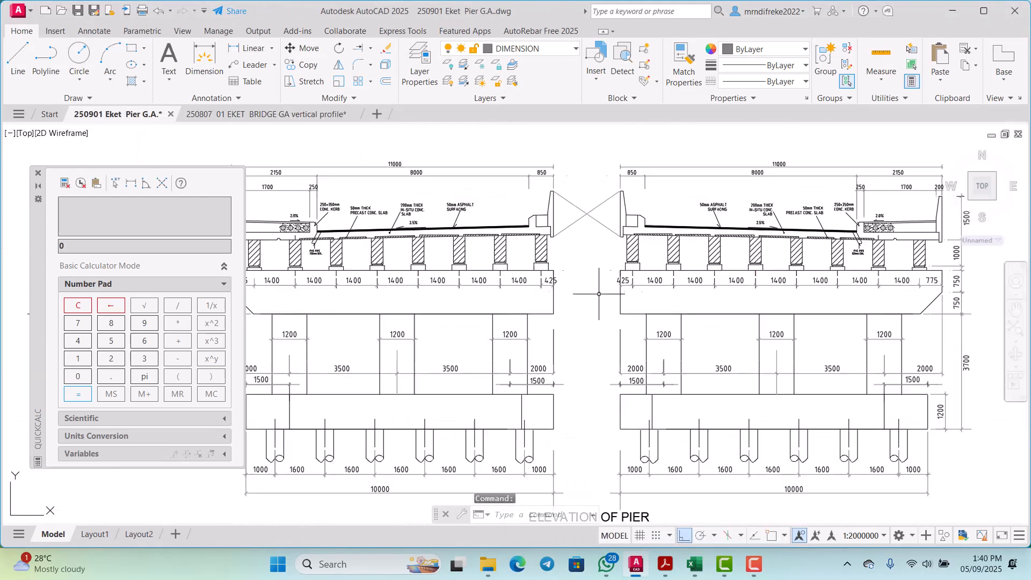
scroll(599, 368, "up", 10)
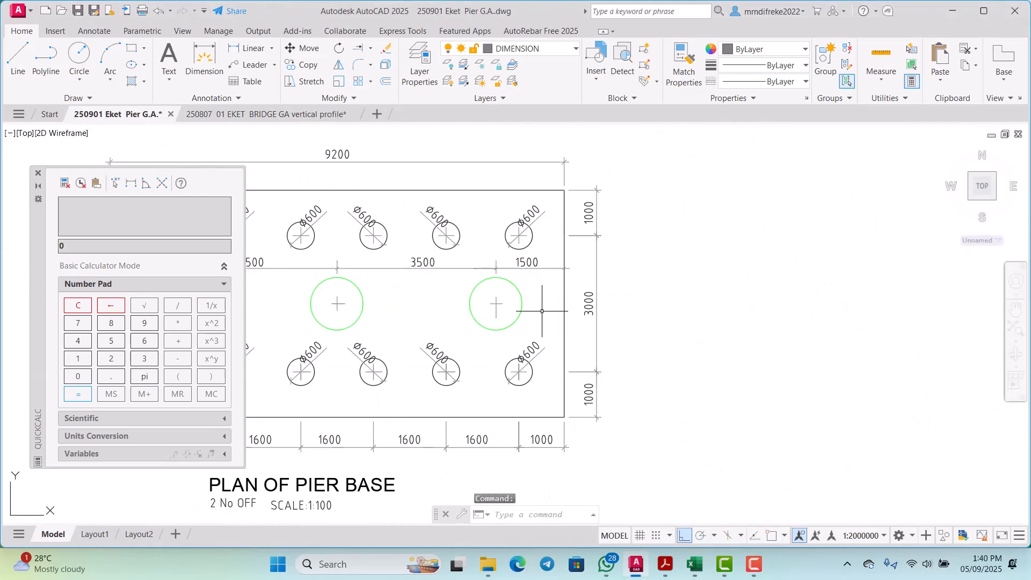
Step: Offset the right edge of the pier base plan outward by 2300
key("Return")
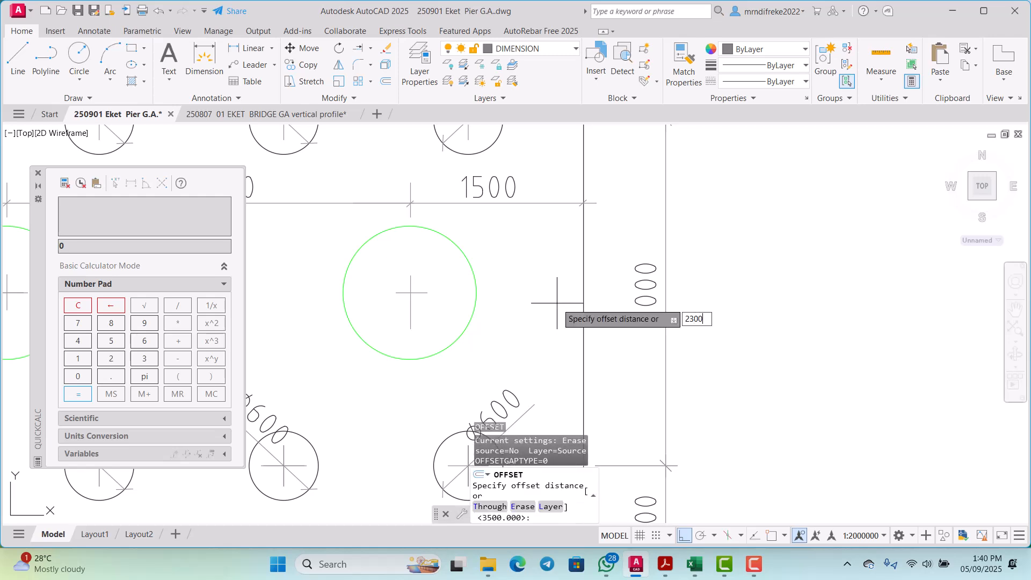
type("2300")
key("Return")
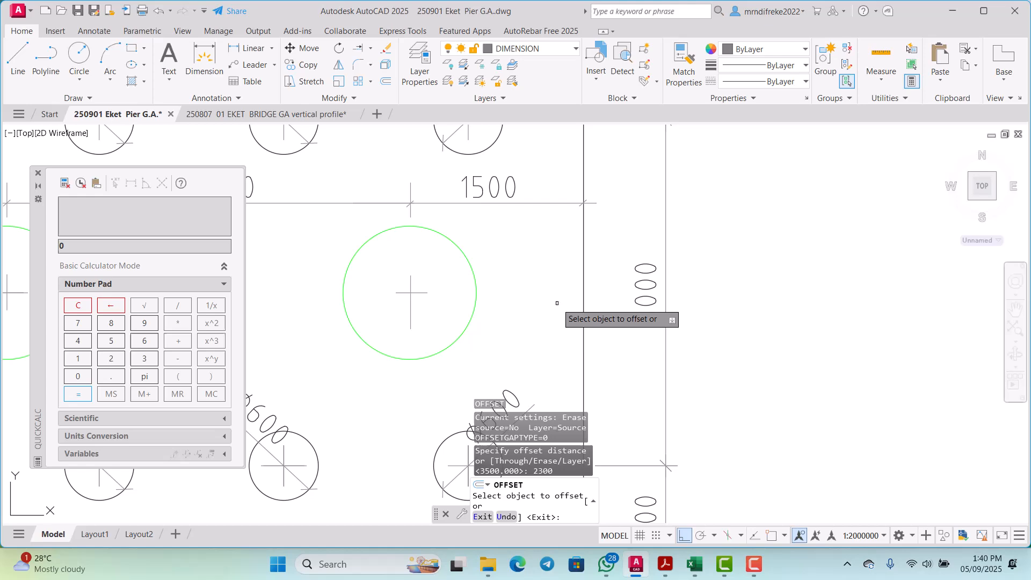
left_click(584, 277)
scroll(584, 278, "down", 6)
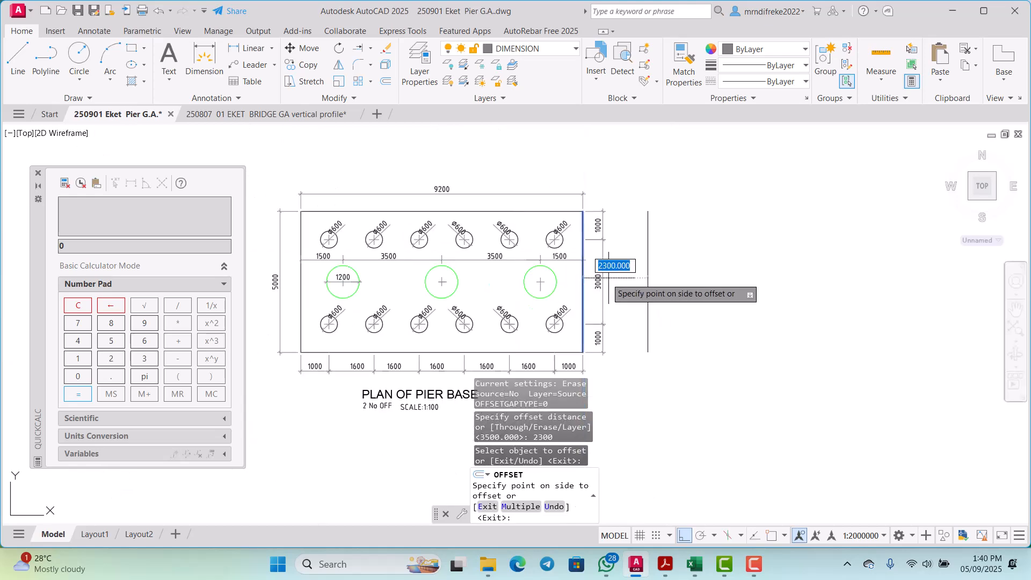
left_click(652, 273)
right_click(681, 265)
left_click(698, 268)
scroll(650, 277, "up", 4)
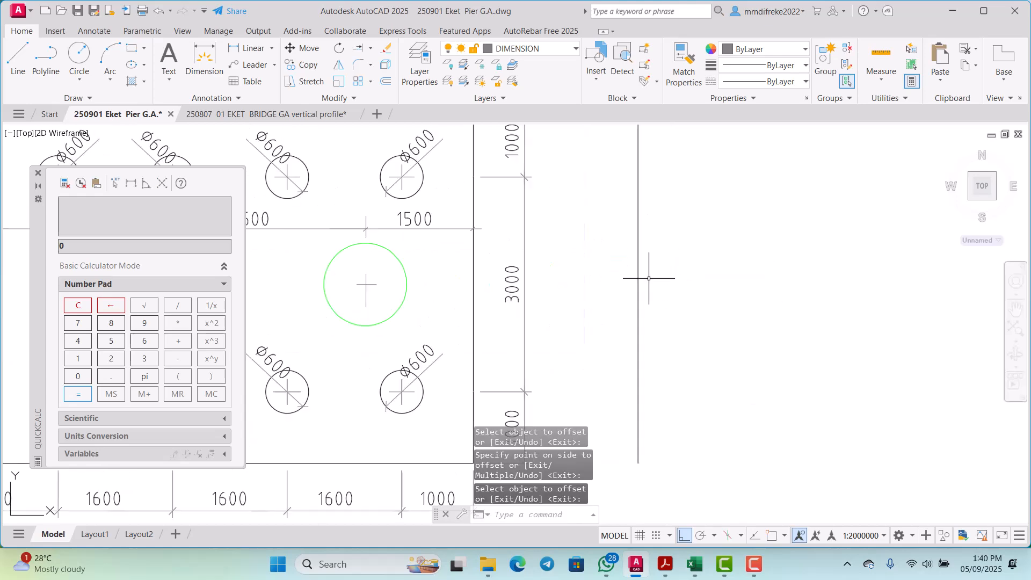
scroll(640, 267, "down", 7)
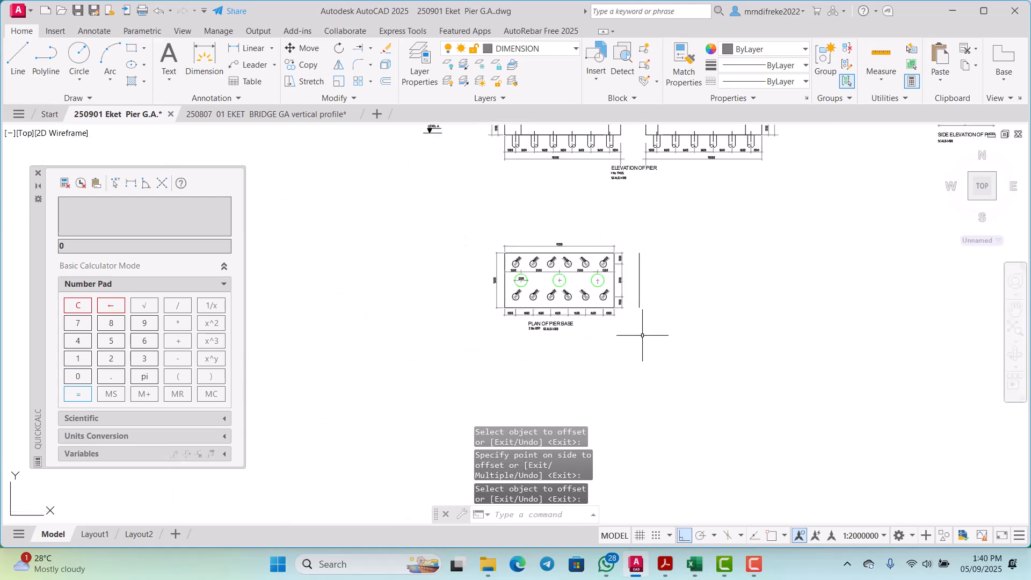
scroll(621, 339, "up", 2)
left_click(680, 363)
left_click(391, 168)
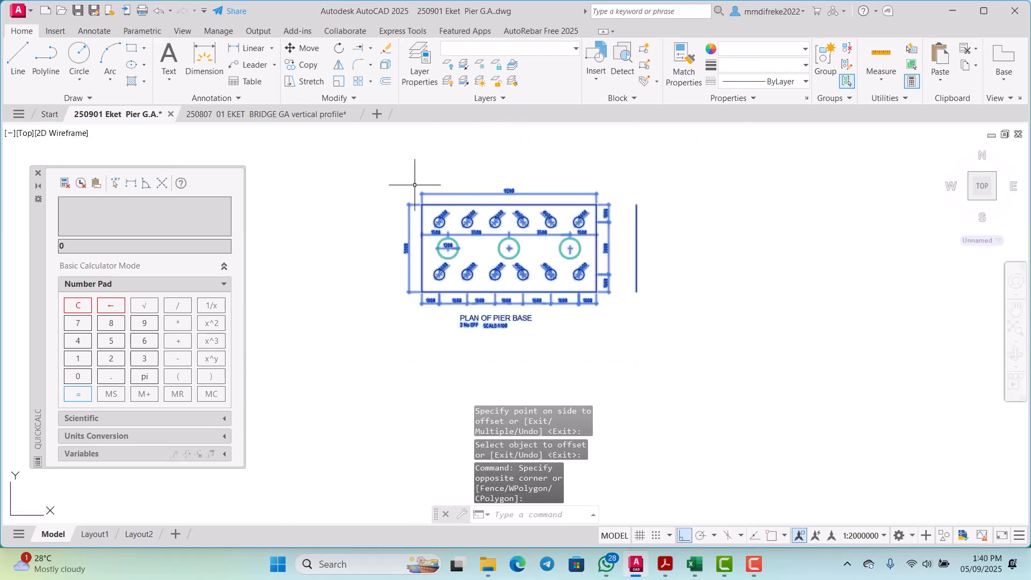
scroll(533, 204, "up", 4)
key("Escape")
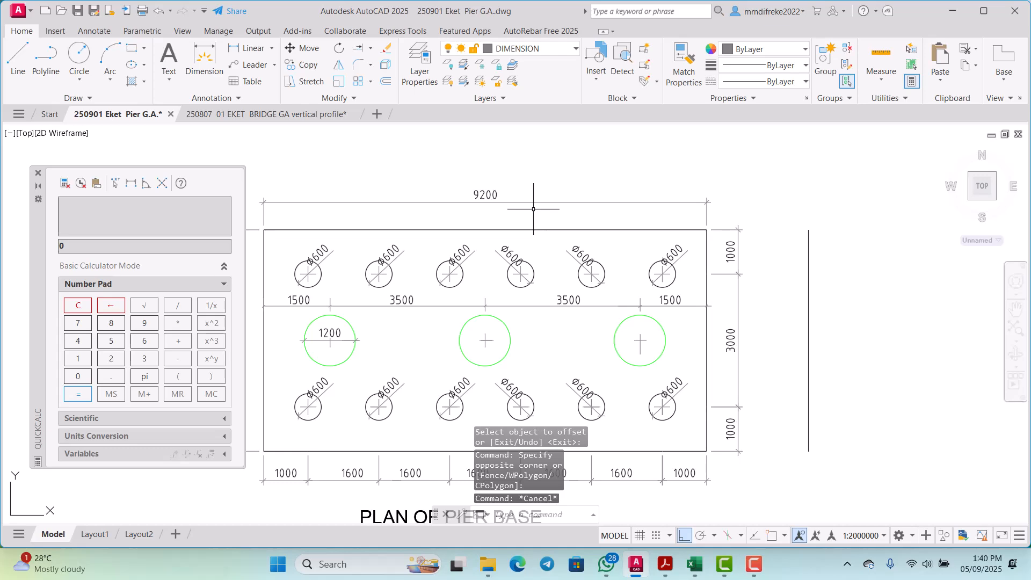
Step: Change the overall length dimension text above the pier base plan to 10000
scroll(534, 209, "down", 1)
scroll(501, 209, "up", 3)
left_click(501, 210)
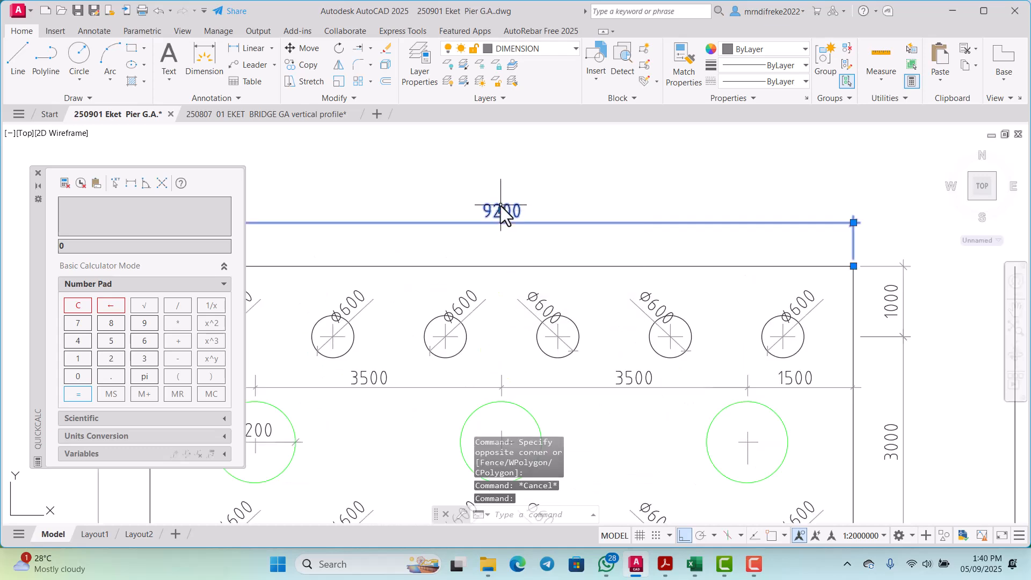
key("Return")
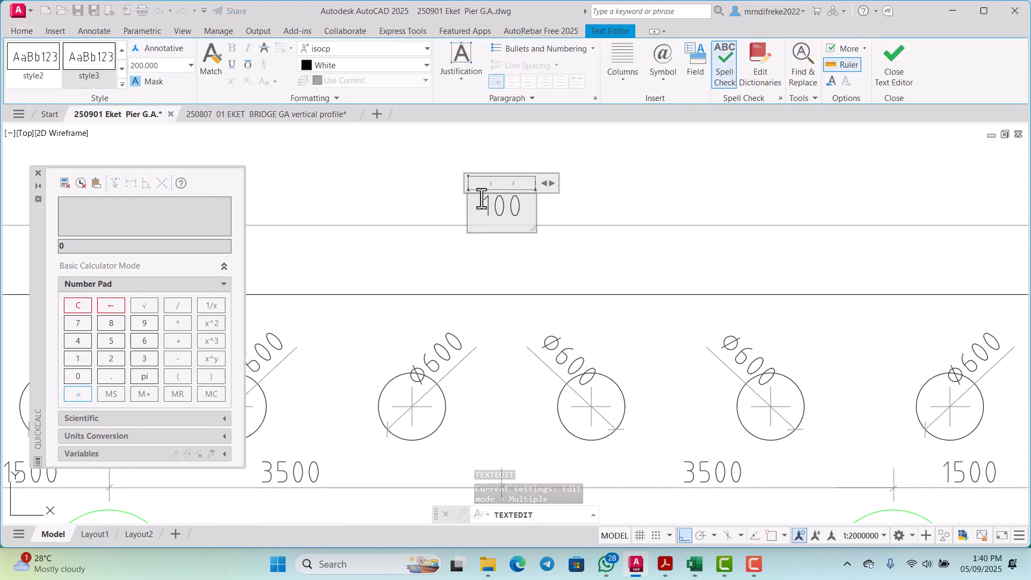
scroll(481, 198, "down", 2)
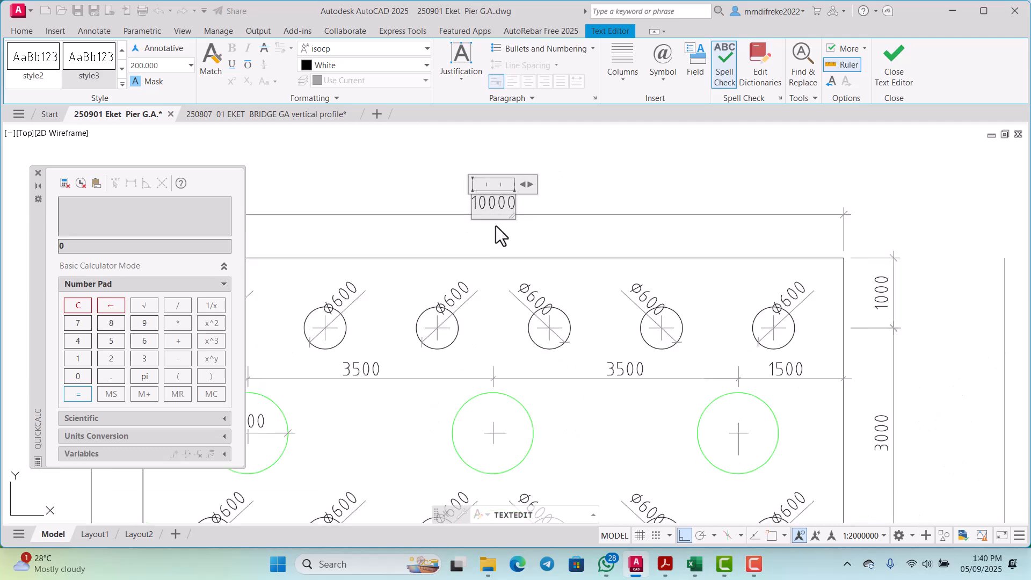
left_click(500, 227)
scroll(522, 237, "down", 2)
scroll(526, 238, "up", 2)
right_click(561, 195)
left_click(591, 217)
scroll(656, 304, "down", 3)
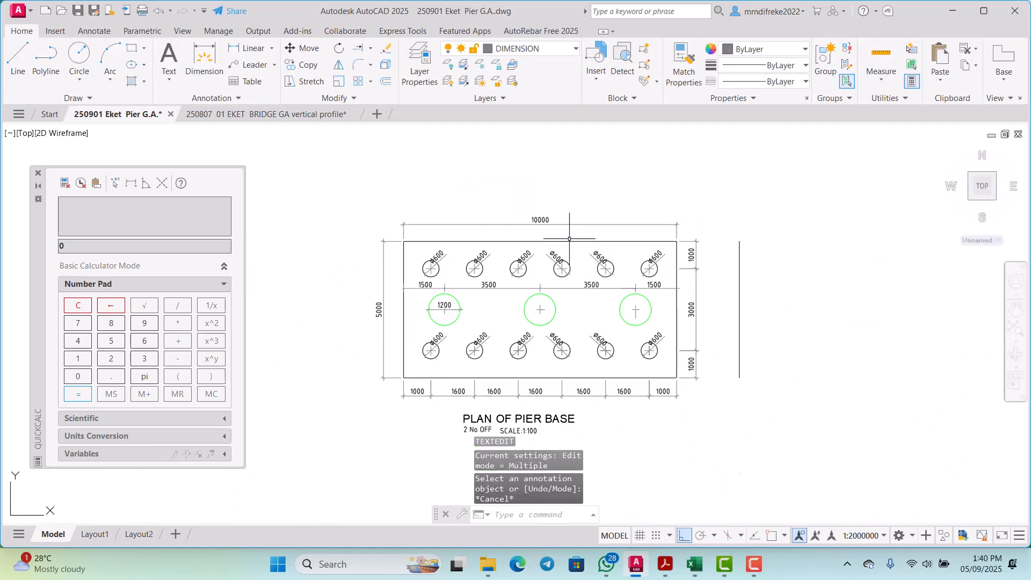
Step: Compare the column spacing and edge dimensions of the pier base plan with the pier elevation above it
scroll(656, 304, "up", 5)
scroll(656, 304, "down", 2)
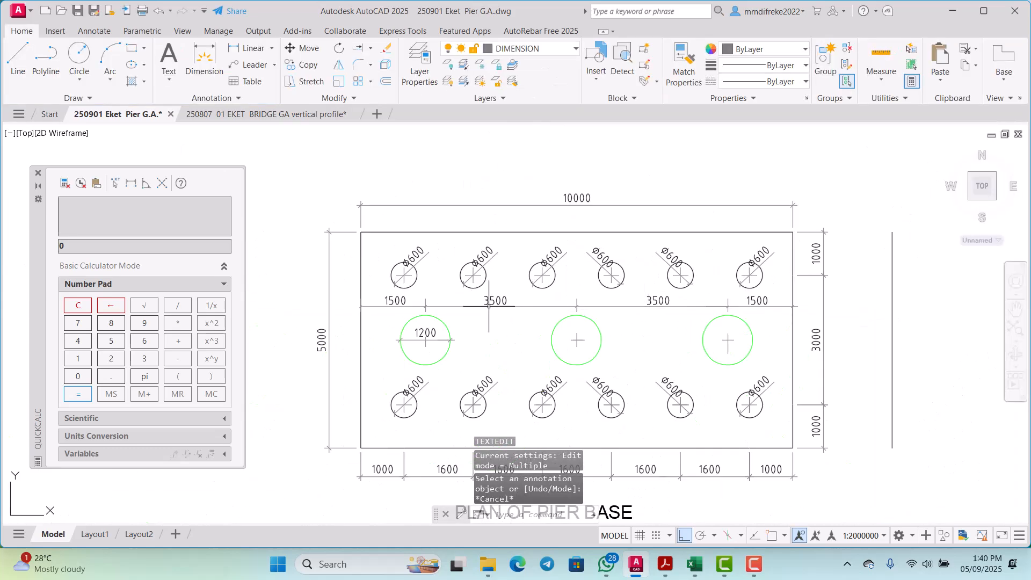
scroll(490, 309, "up", 2)
scroll(535, 316, "down", 2)
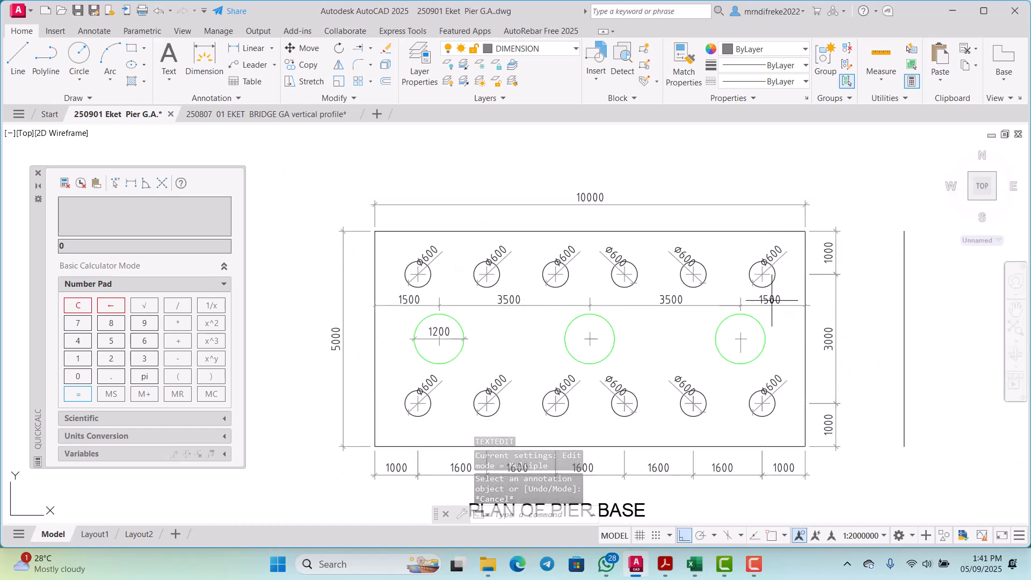
scroll(580, 312, "down", 5)
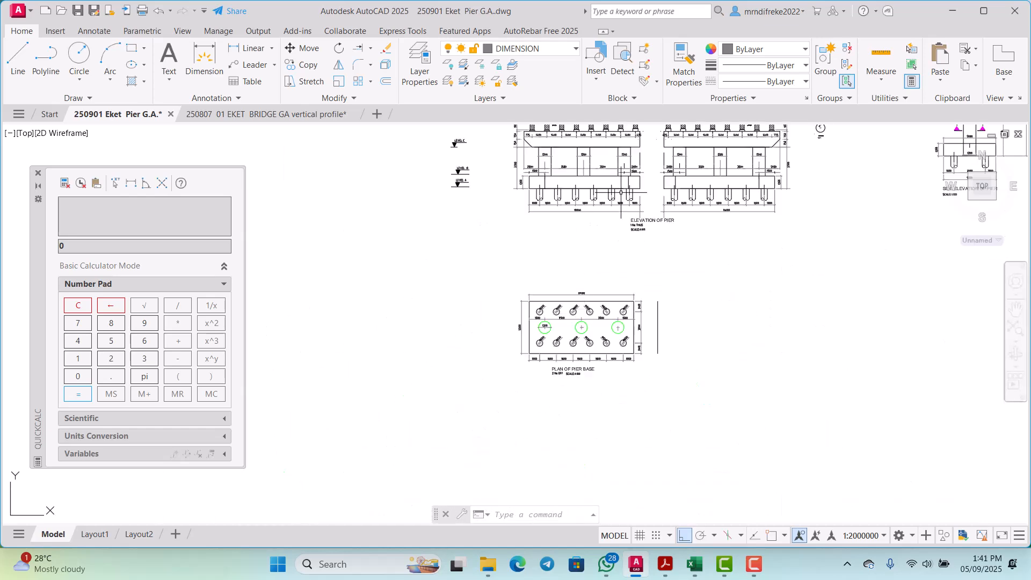
scroll(544, 241, "up", 3)
scroll(544, 241, "up", 2)
scroll(532, 242, "down", 4)
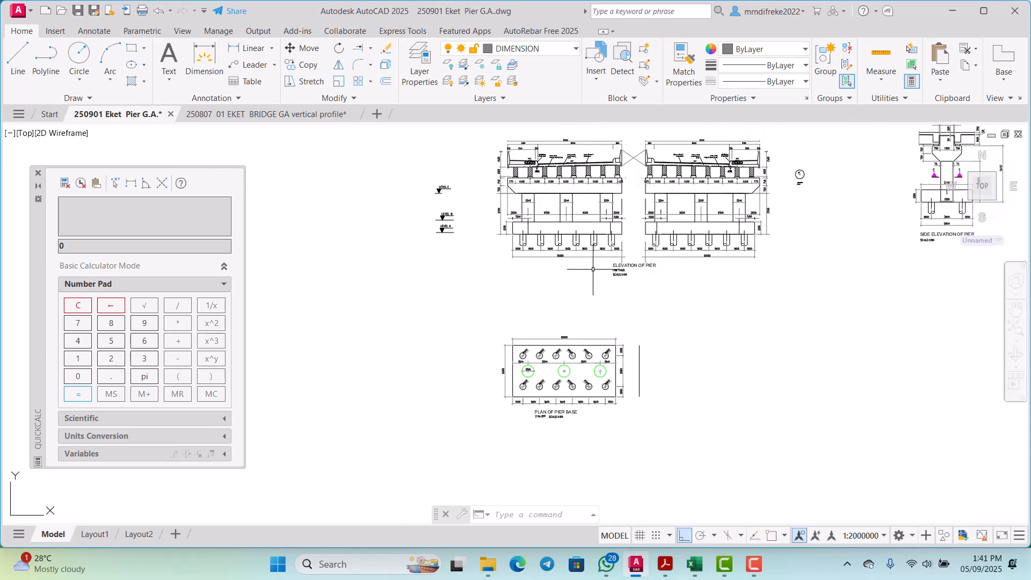
scroll(599, 349, "up", 2)
scroll(599, 349, "up", 2)
scroll(605, 272, "down", 4)
scroll(642, 326, "up", 4)
Step: Try to mirror the whole pier base plan from a point on the offset line beyond its right edge
left_click(664, 339)
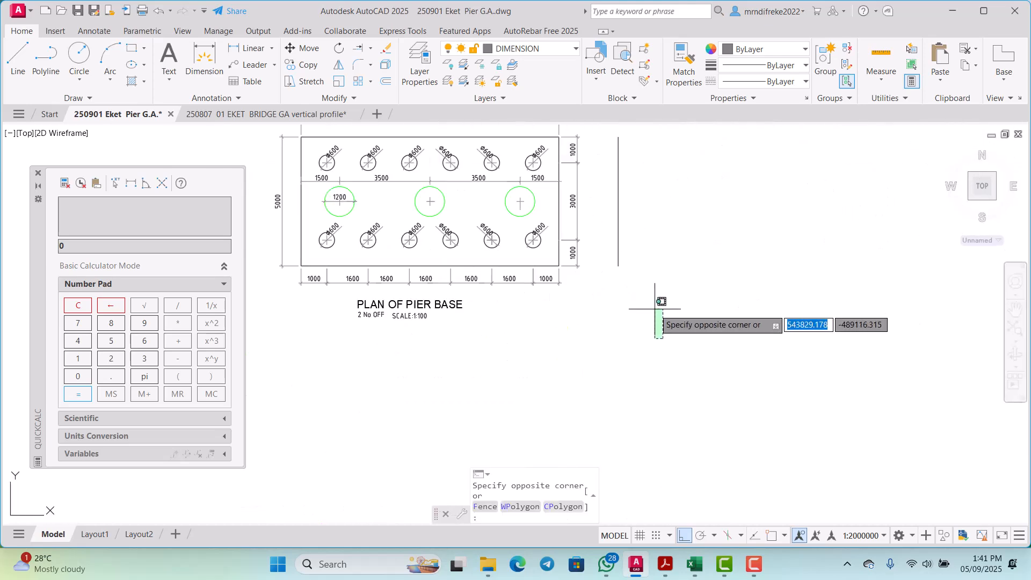
scroll(654, 310, "down", 4)
left_click(490, 208)
scroll(571, 253, "up", 8)
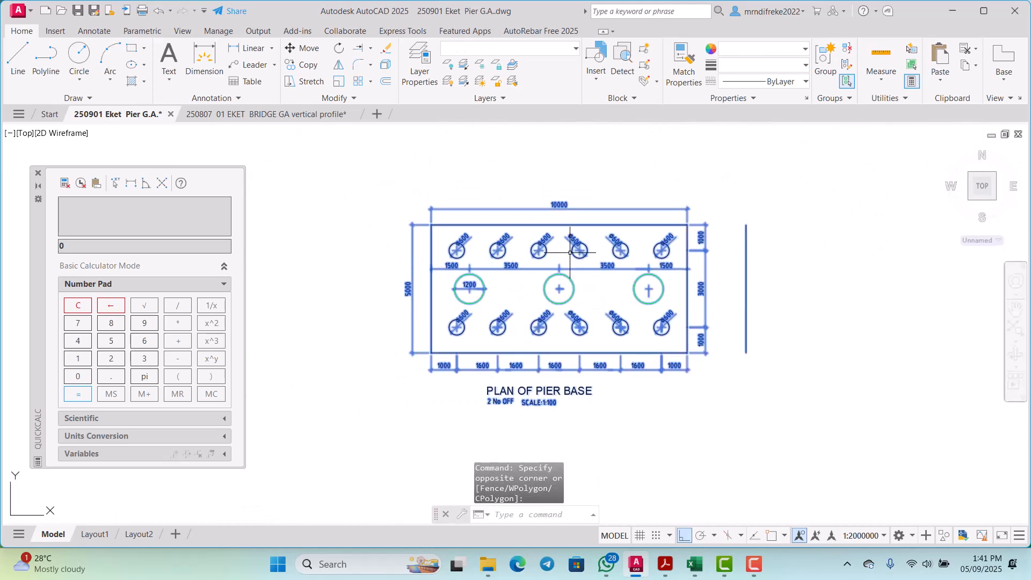
scroll(544, 232, "down", 2)
scroll(582, 248, "down", 2)
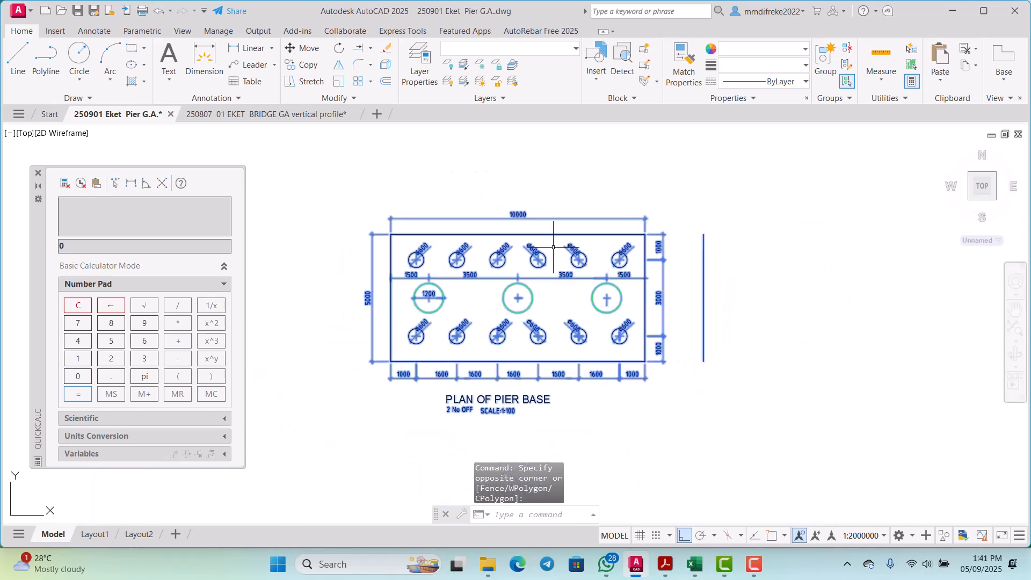
scroll(582, 244, "up", 2)
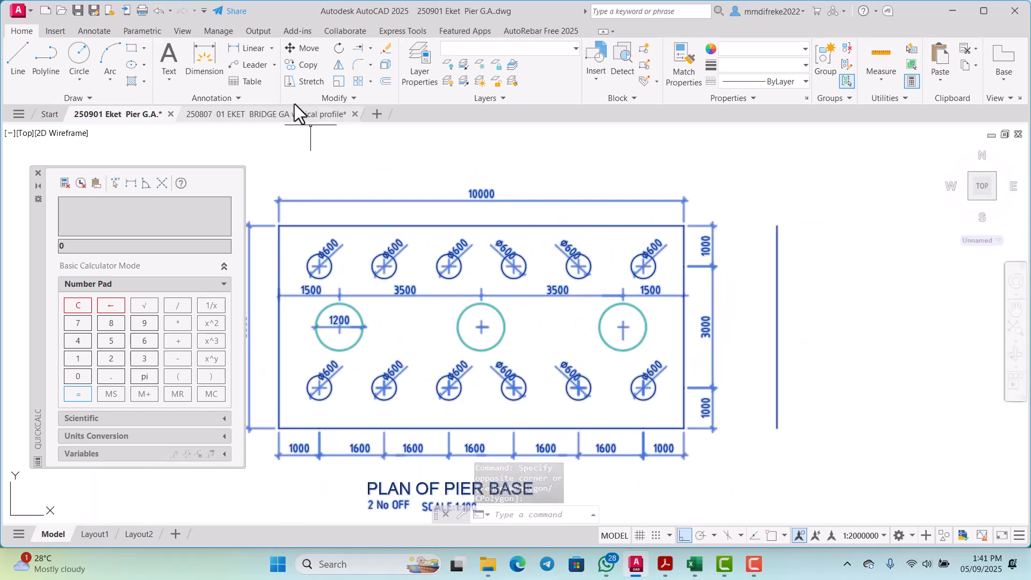
left_click(340, 66)
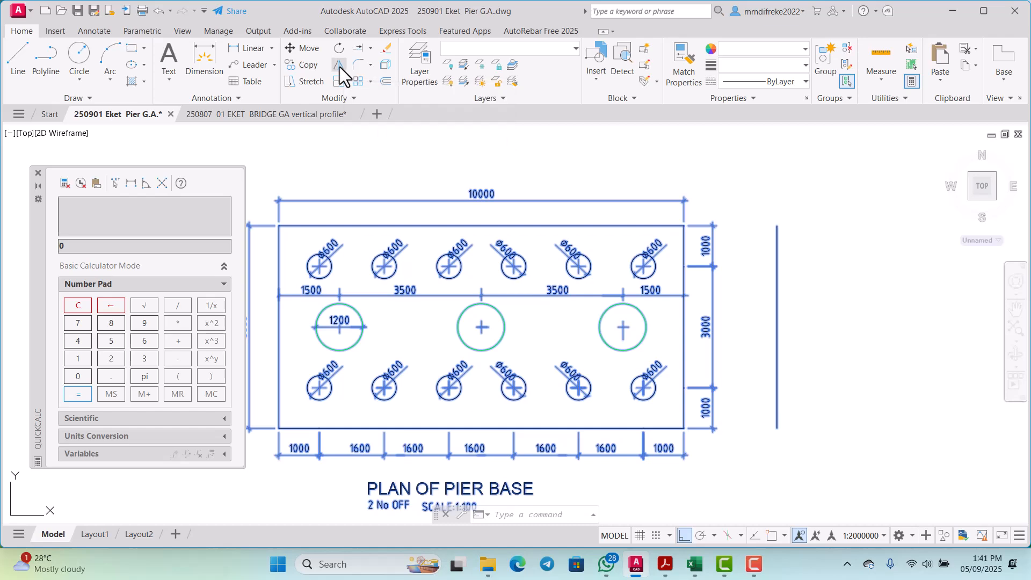
left_click(777, 336)
scroll(779, 336, "down", 4)
left_click(797, 349)
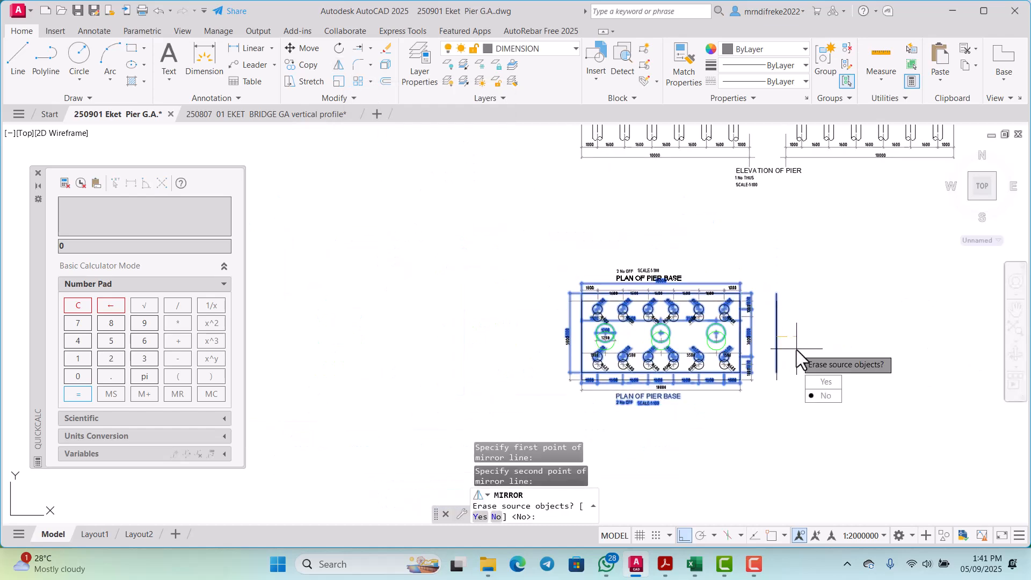
key("Return")
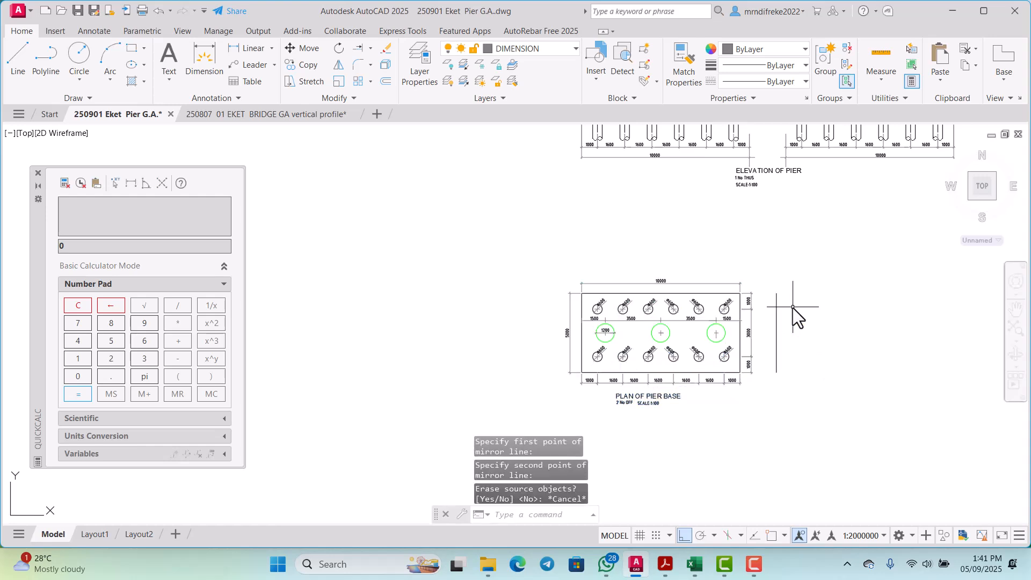
Step: Mirror the whole pier base plan about the vertical offset line beyond its right edge, keeping the source objects
left_click(824, 409)
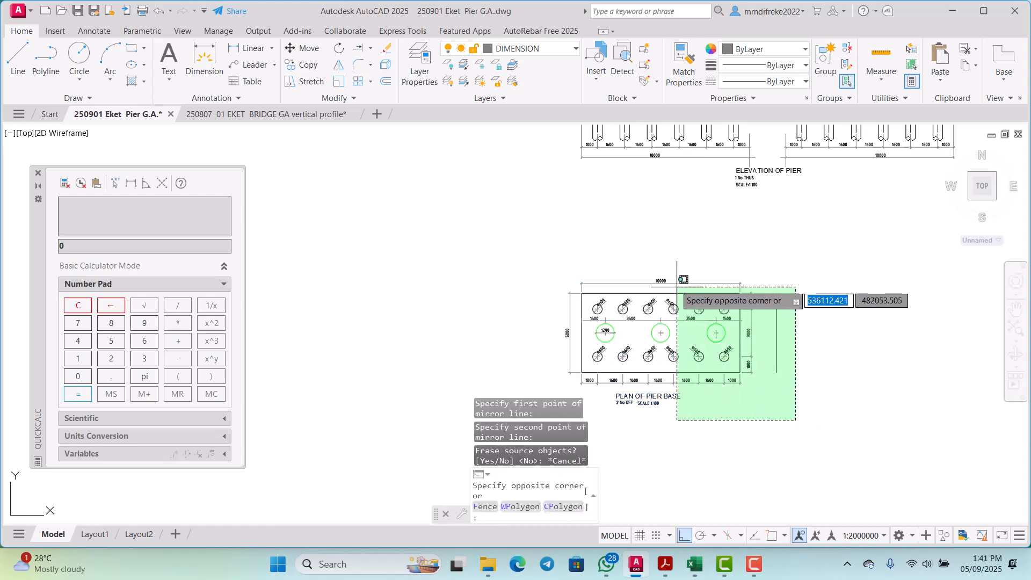
left_click(568, 247)
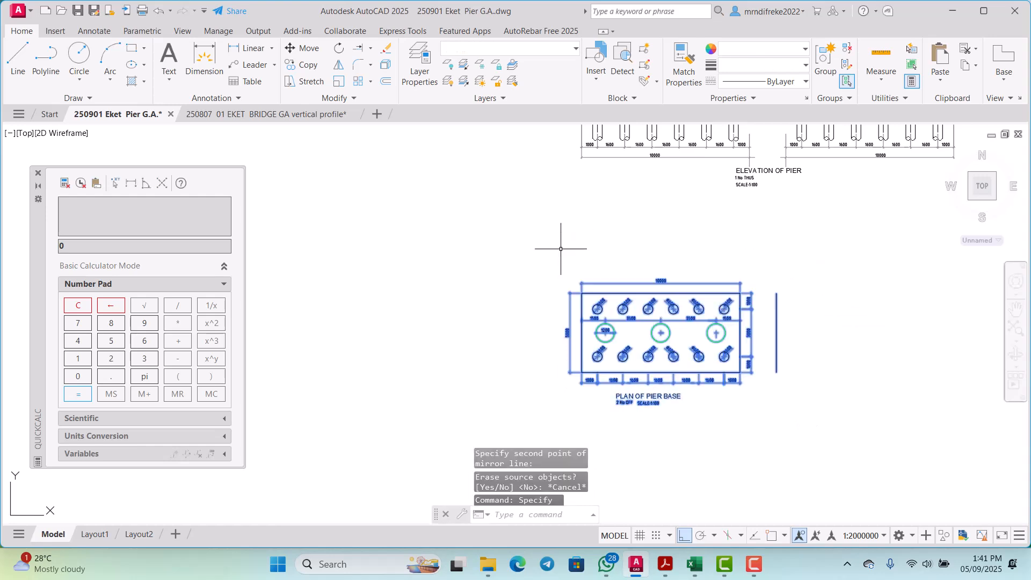
left_click(337, 66)
scroll(778, 370, "up", 2)
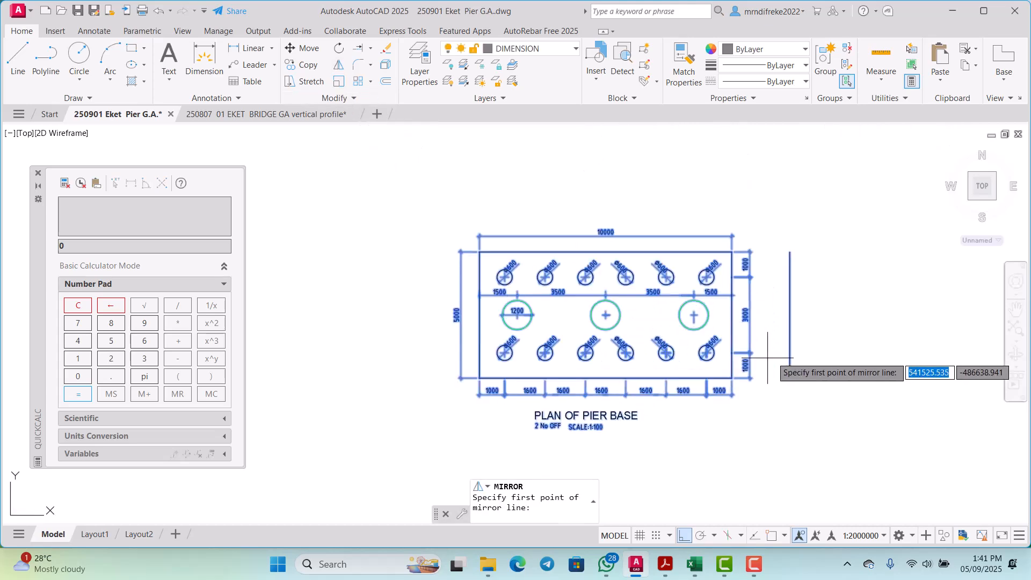
left_click(789, 329)
left_click(815, 388)
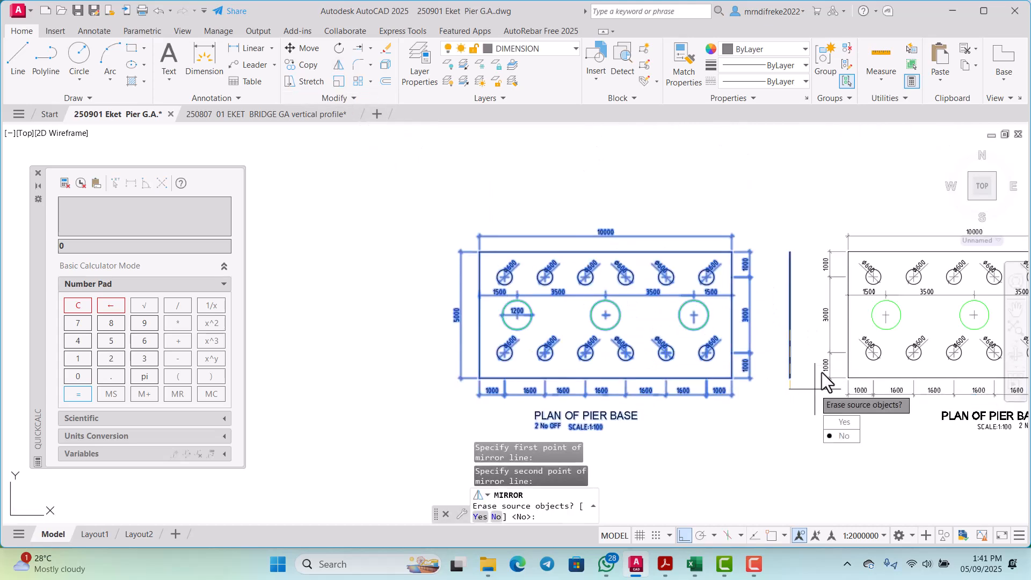
key("Return")
Step: Delete the duplicate vertical line overlapping the offset line between the two pier base plans
scroll(779, 370, "up", 6)
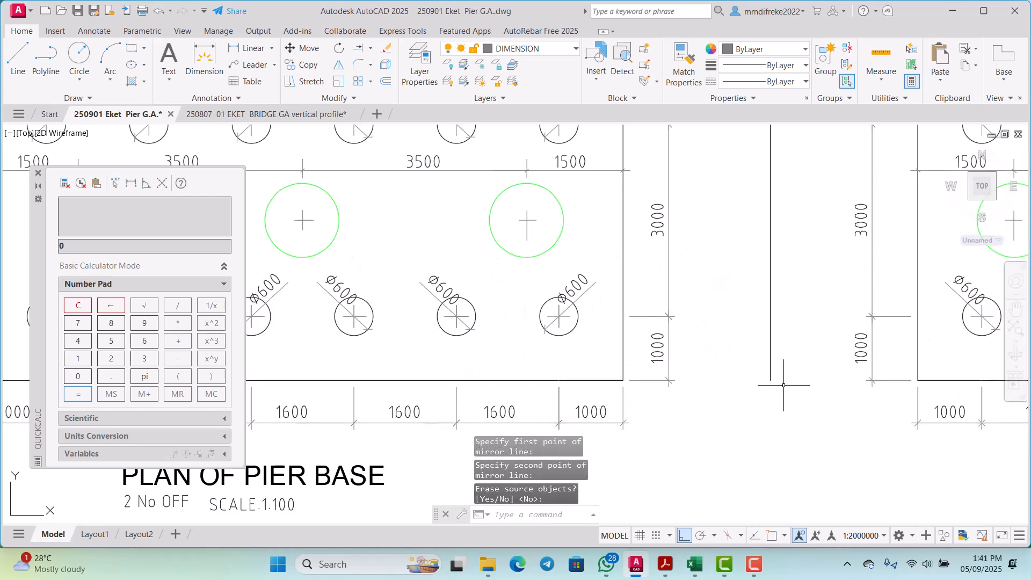
scroll(732, 381, "up", 2)
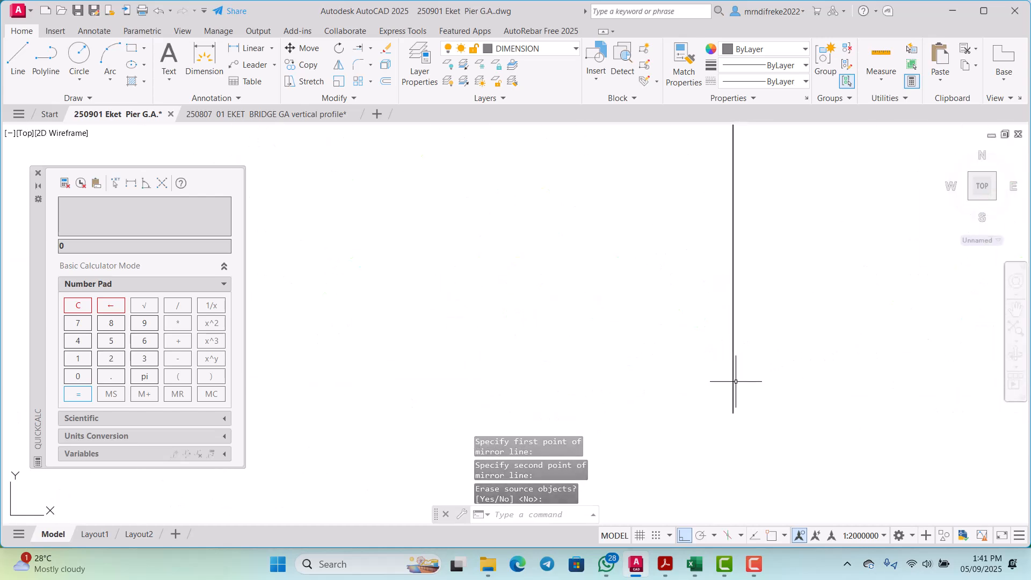
left_click(732, 376)
key("Delete")
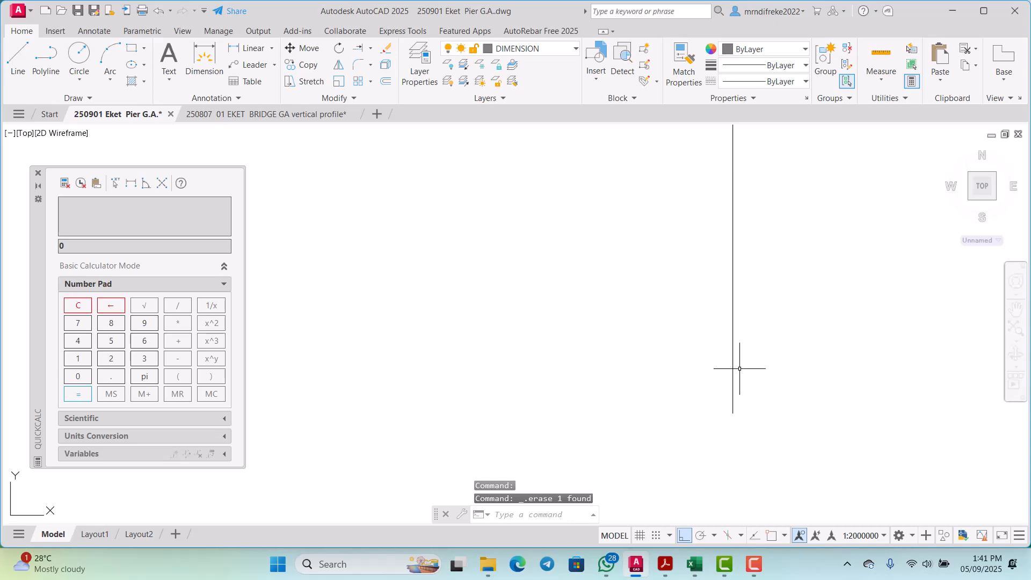
Step: Delete the 3000 and upper 1000 vertical dimensions beside the left edge of the mirrored pier base plan
scroll(740, 369, "down", 4)
scroll(808, 336, "down", 4)
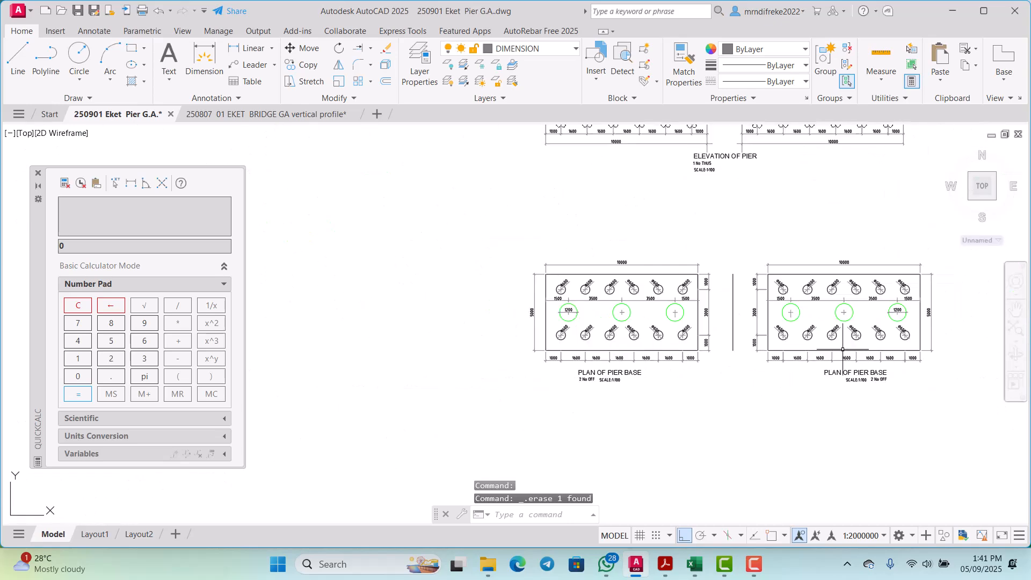
scroll(792, 346, "up", 4)
scroll(740, 339, "up", 6)
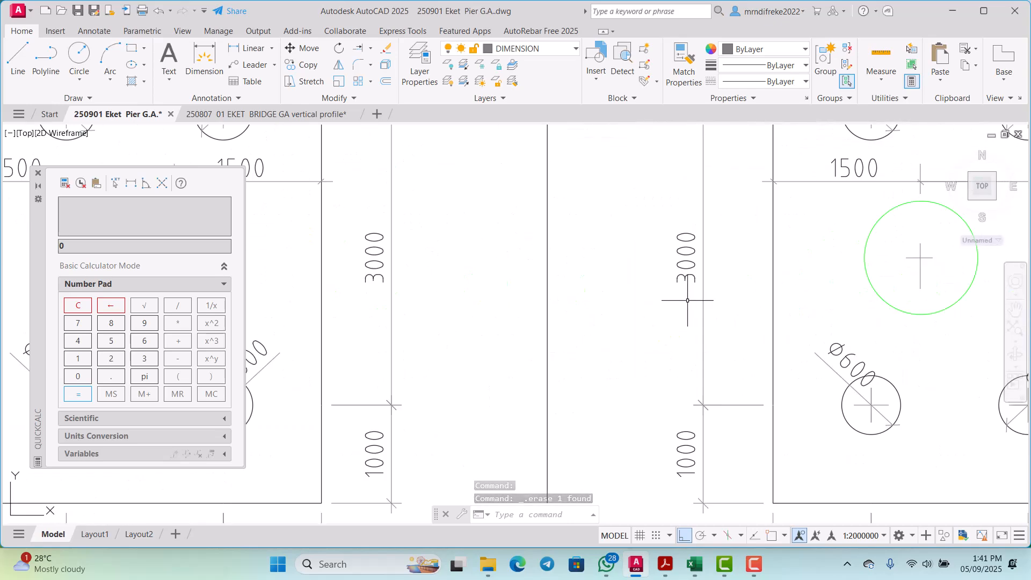
scroll(712, 306, "down", 1)
left_click(710, 303)
left_click(675, 262)
scroll(674, 290, "down", 5)
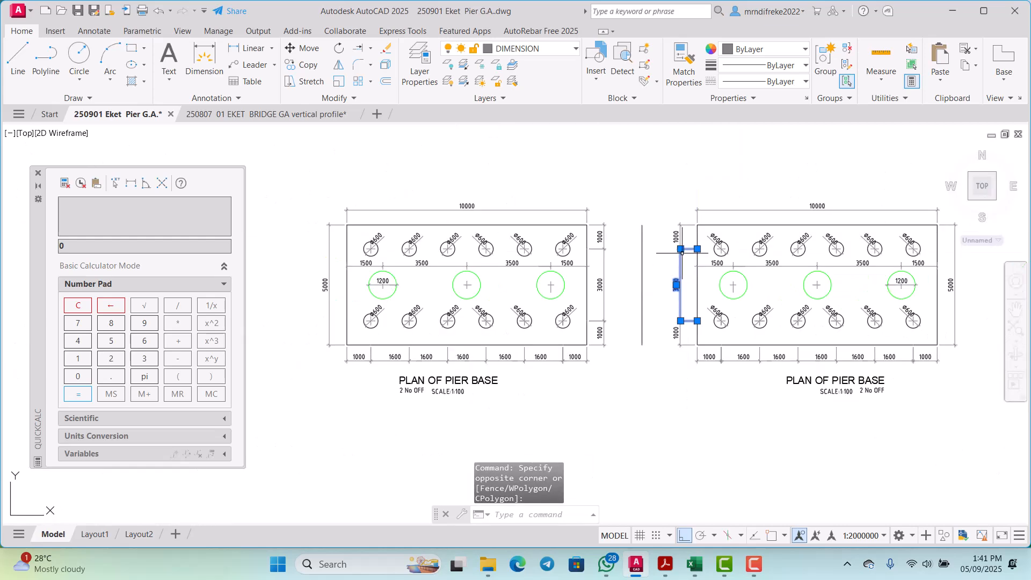
scroll(687, 250, "up", 5)
left_click(685, 267)
left_click(651, 196)
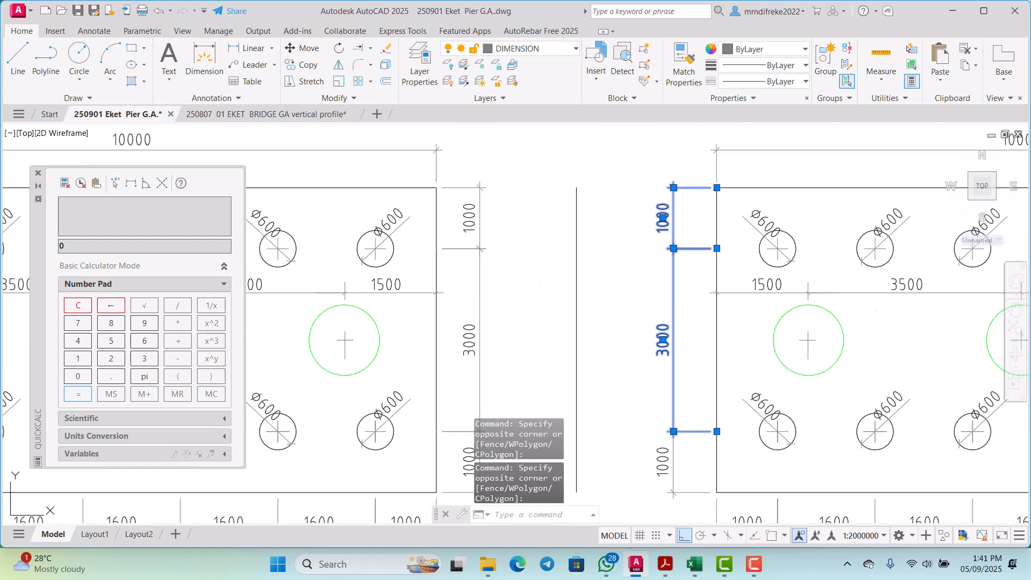
key("Delete")
Step: Delete the remaining lower 1000 vertical dimension beside the left edge of the mirrored pier base plan
scroll(645, 226, "down", 4)
scroll(644, 226, "up", 5)
left_click(654, 242)
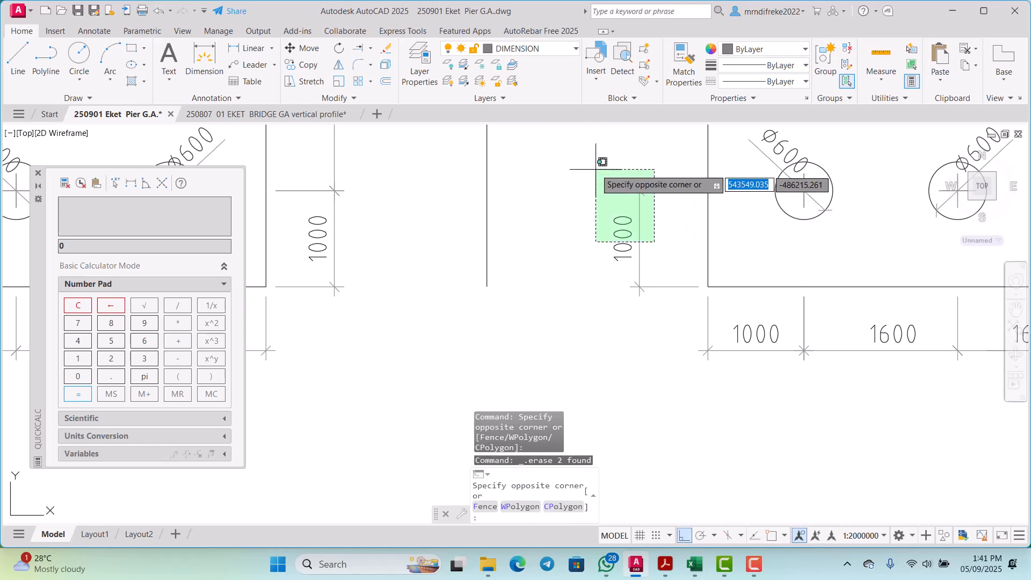
left_click(597, 169)
key("Delete")
Step: Draw a short horizontal marker line across the vertical offset line between the two pier base plans
scroll(596, 300, "down", 5)
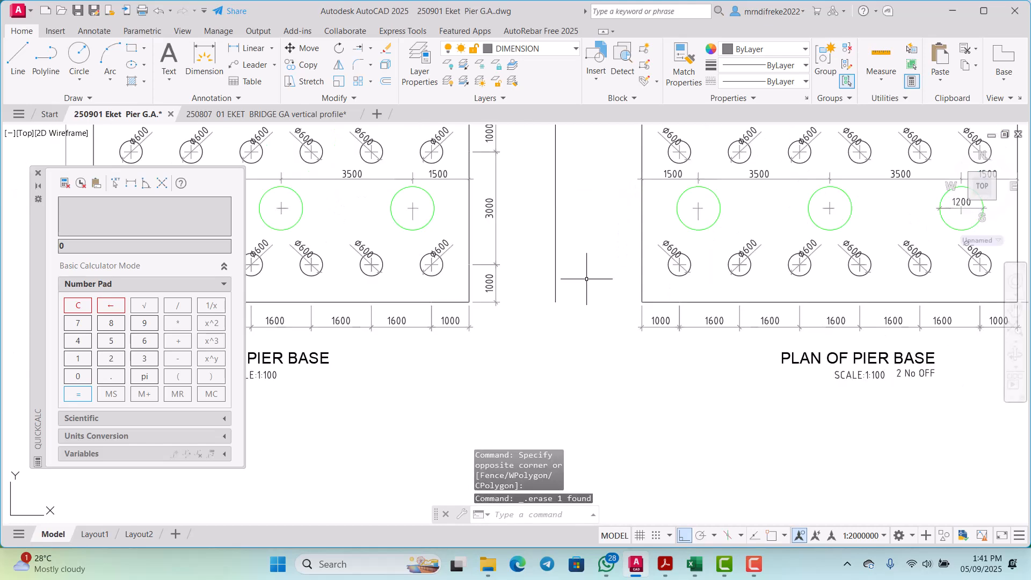
scroll(586, 278, "down", 2)
scroll(574, 267, "up", 2)
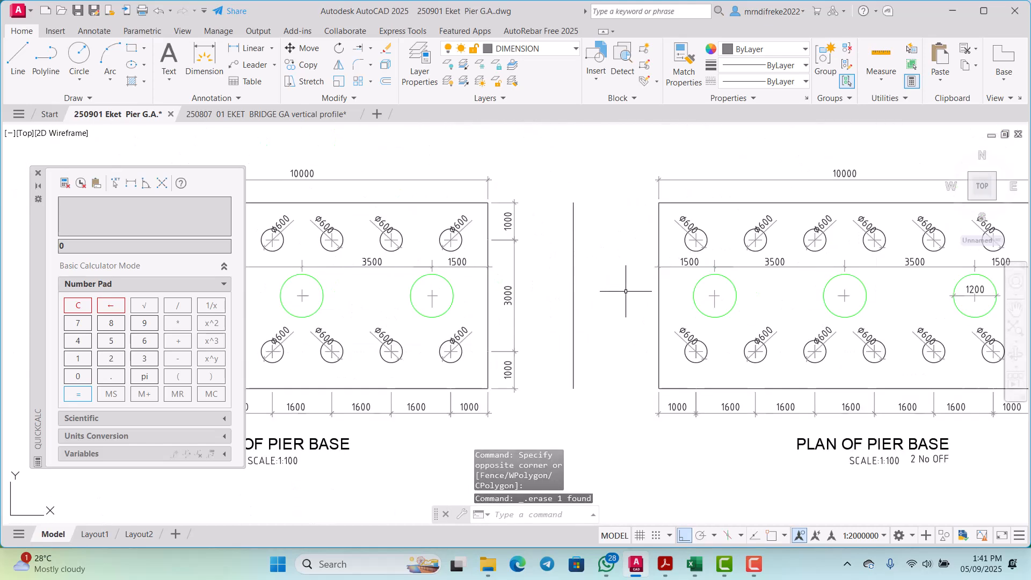
scroll(625, 291, "up", 3)
scroll(639, 290, "down", 3)
scroll(617, 267, "up", 2)
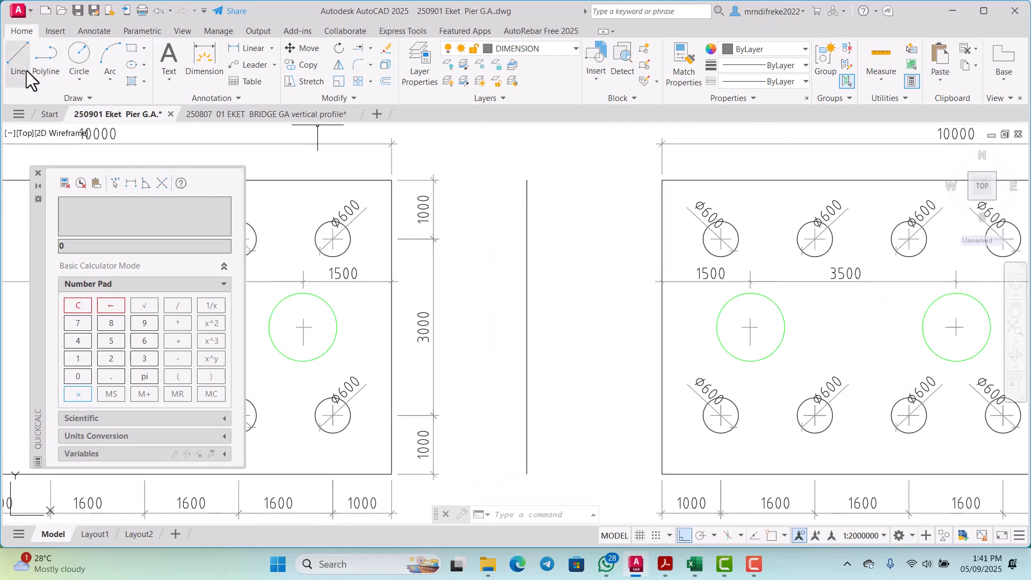
left_click(511, 345)
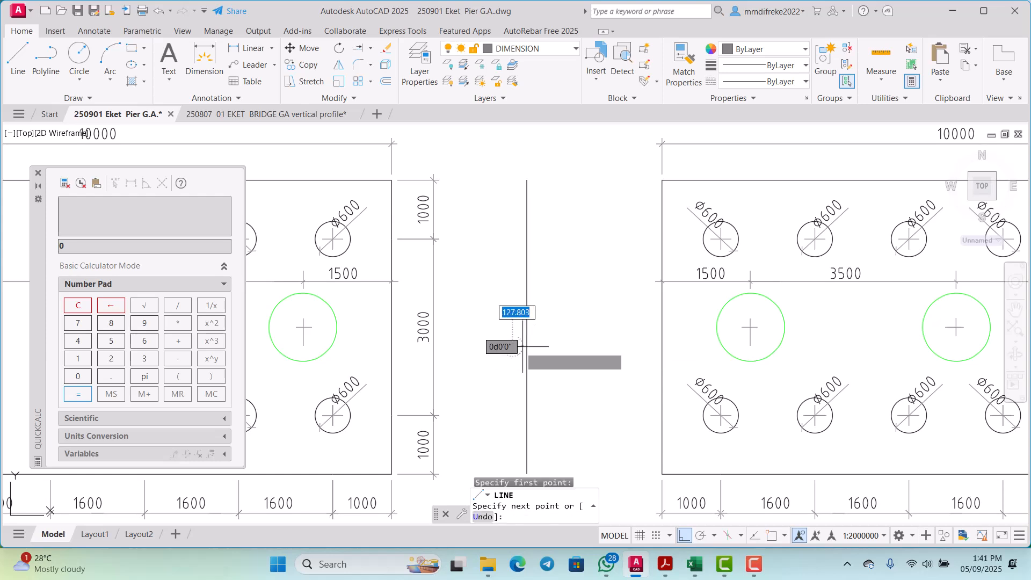
scroll(528, 347, "up", 2)
left_click(556, 346)
key("Escape")
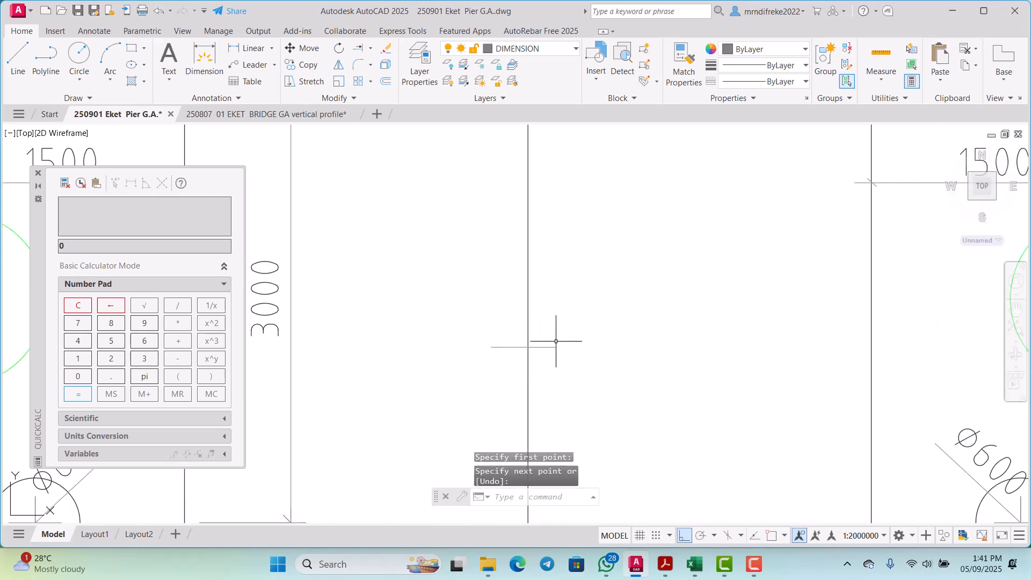
Step: Copy the short horizontal marker line sideways so that it crosses the left edge of the mirrored pier base plan
left_click(520, 351)
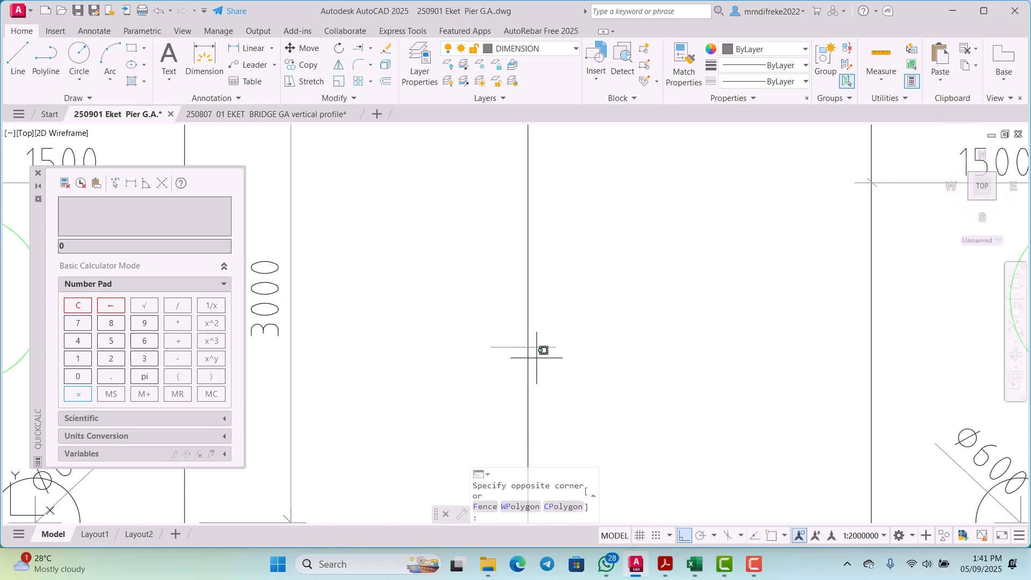
left_click(541, 322)
right_click(565, 291)
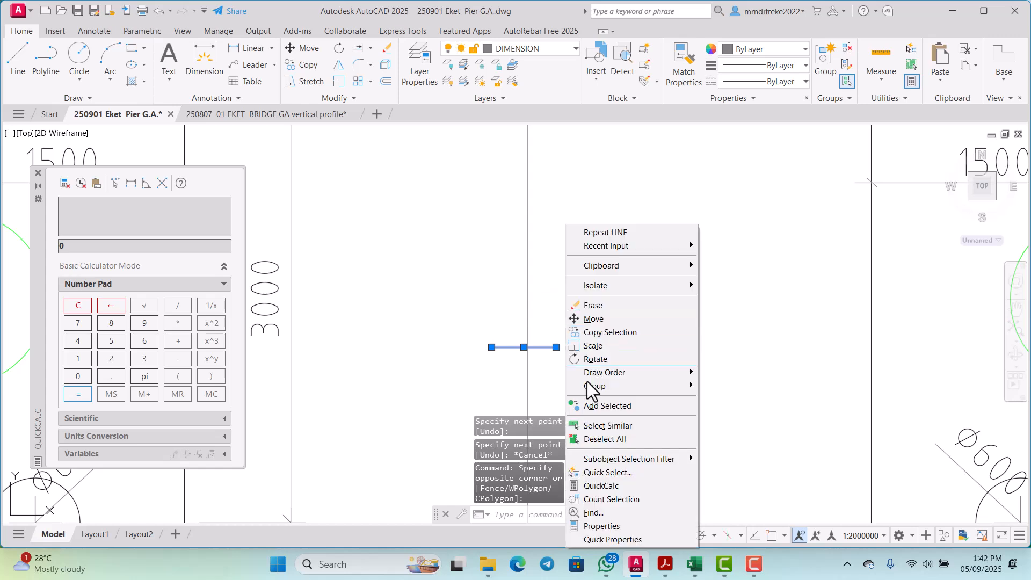
left_click(591, 337)
left_click(594, 345)
middle_click_drag(884, 385, 793, 375)
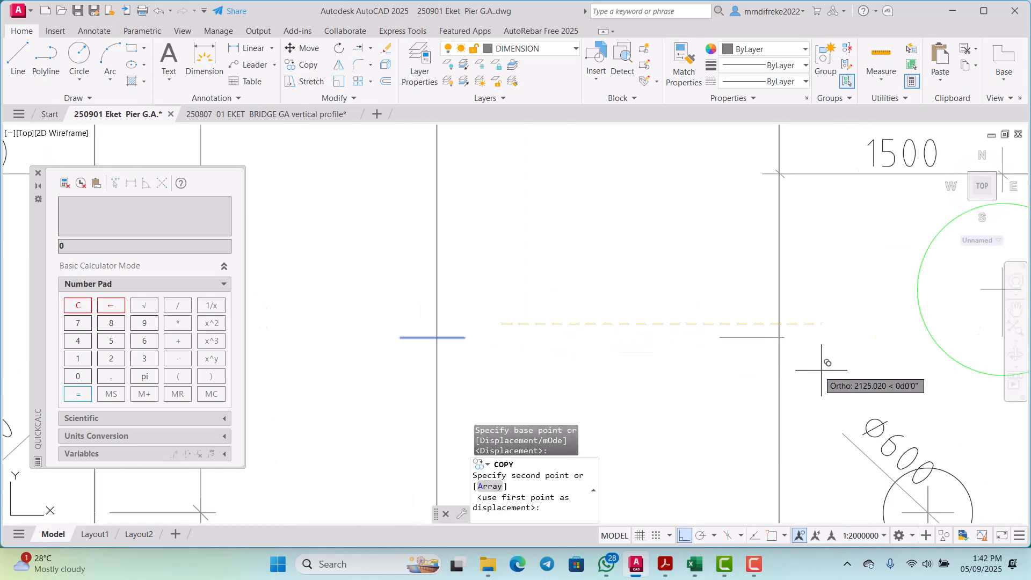
left_click(849, 371)
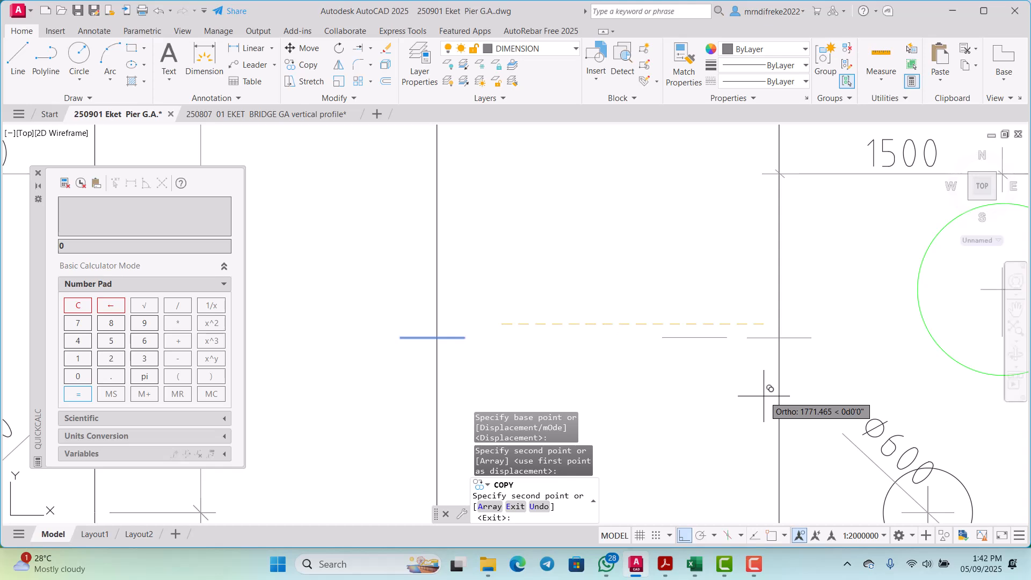
key("Escape")
Step: Start moving the mirrored pier base plan toward the offset line, using object snap to take the marker's crossing with its left edge as base point
scroll(816, 393, "down", 8)
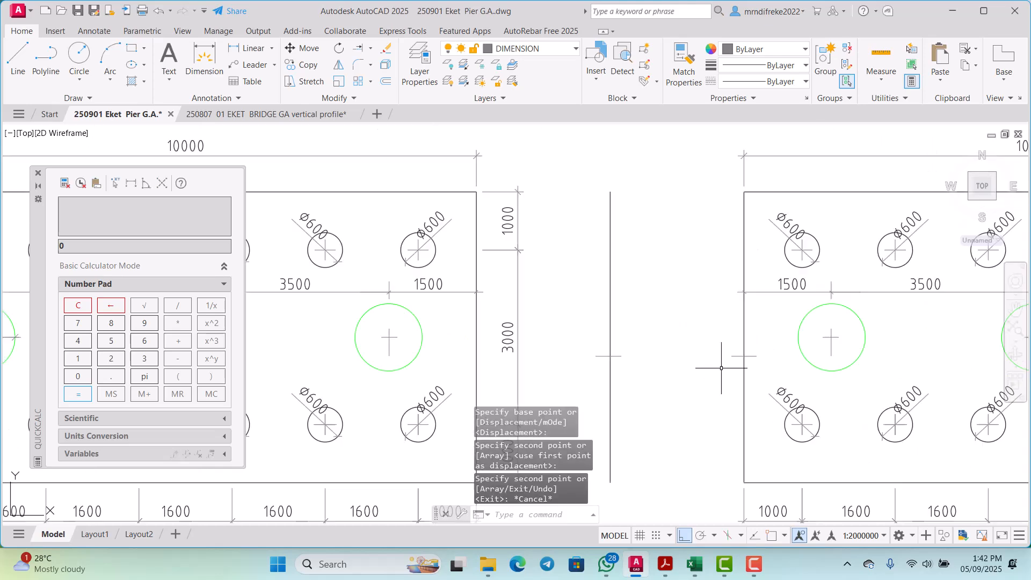
left_click(868, 394)
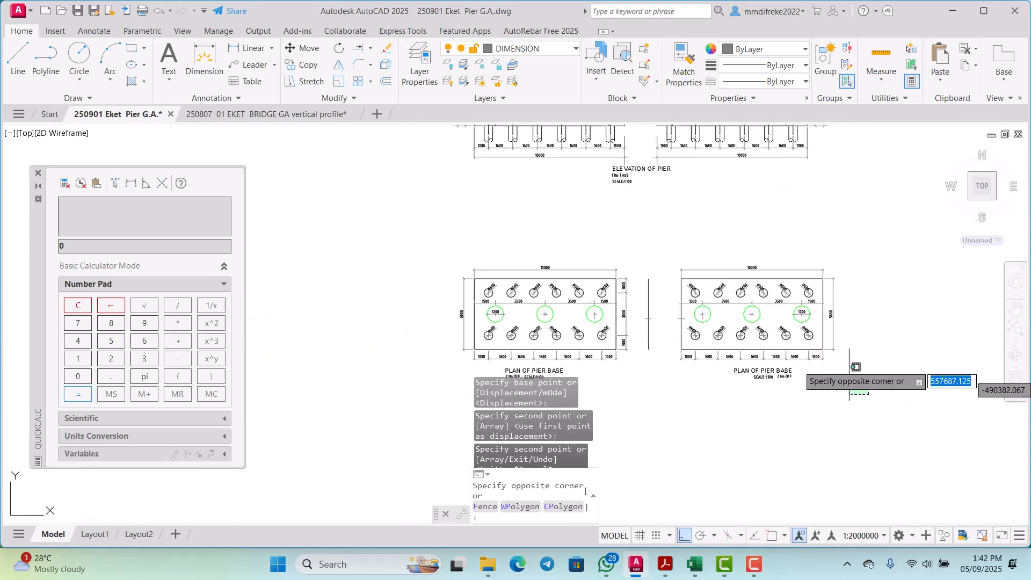
left_click(676, 248)
scroll(678, 322, "up", 4)
right_click(674, 322)
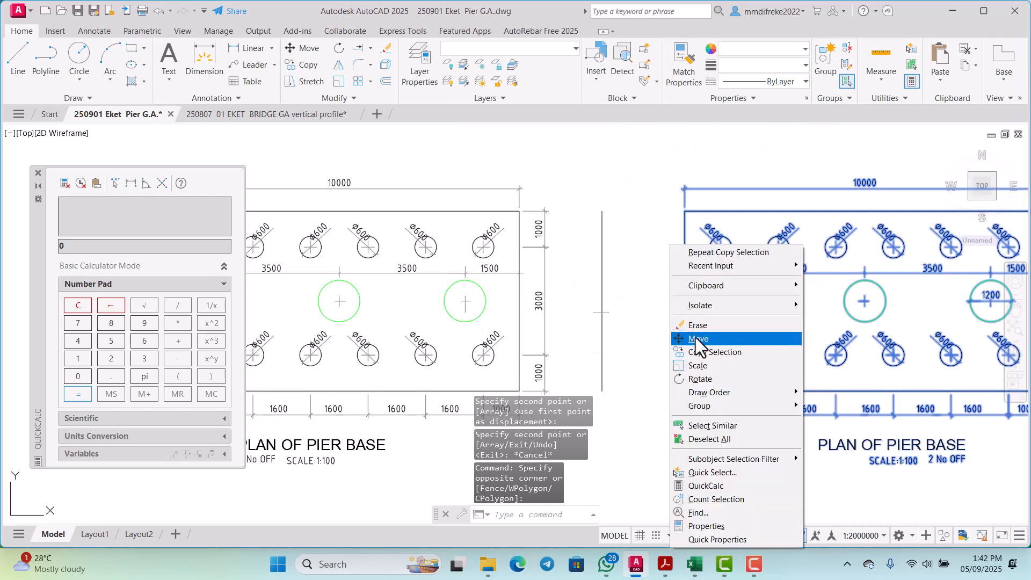
left_click(695, 337)
scroll(669, 293, "up", 5)
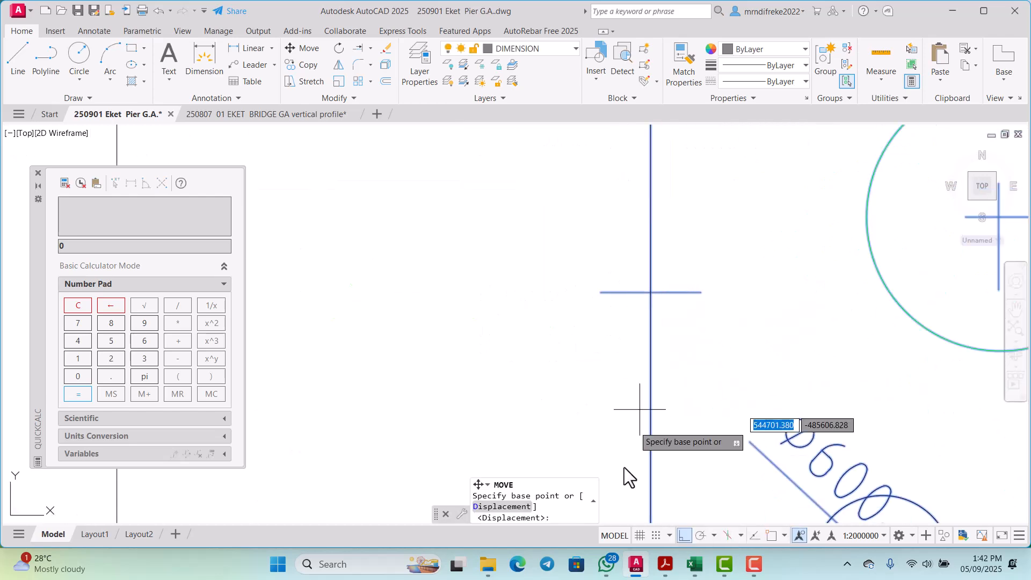
left_click(771, 536)
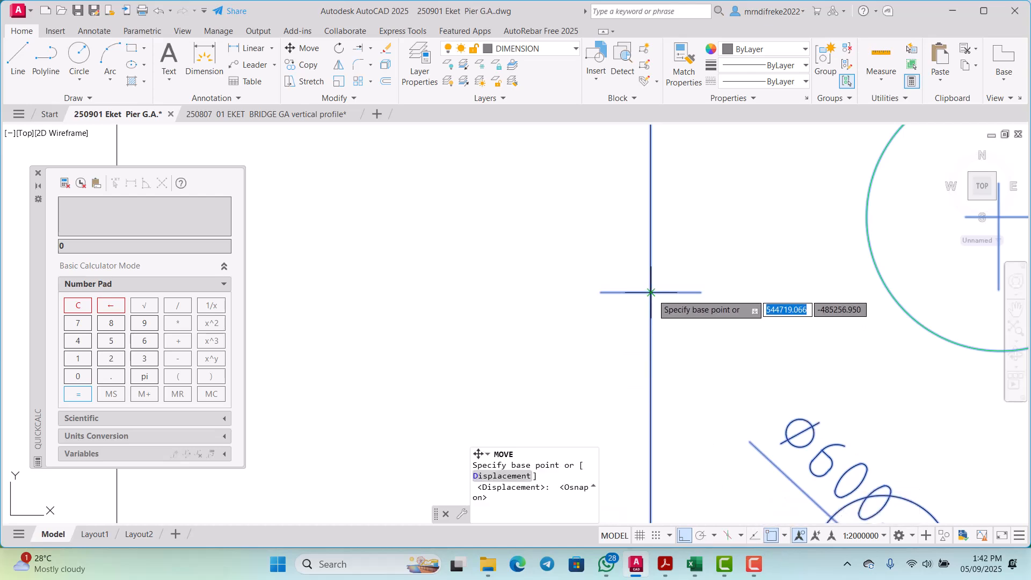
scroll(666, 301, "down", 6)
scroll(570, 298, "up", 2)
scroll(569, 299, "up", 2)
scroll(649, 311, "down", 2)
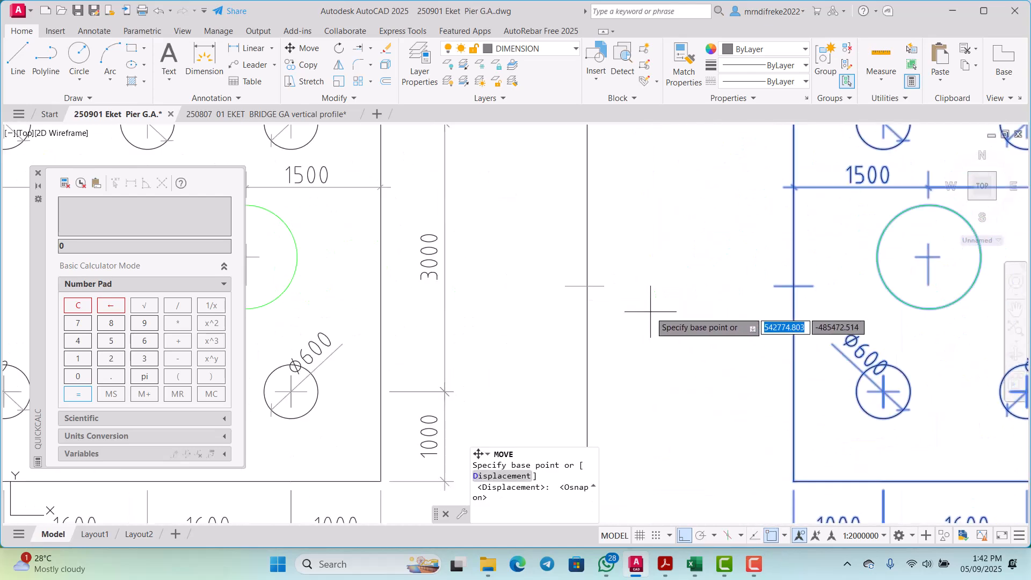
scroll(811, 288, "up", 5)
left_click(827, 278)
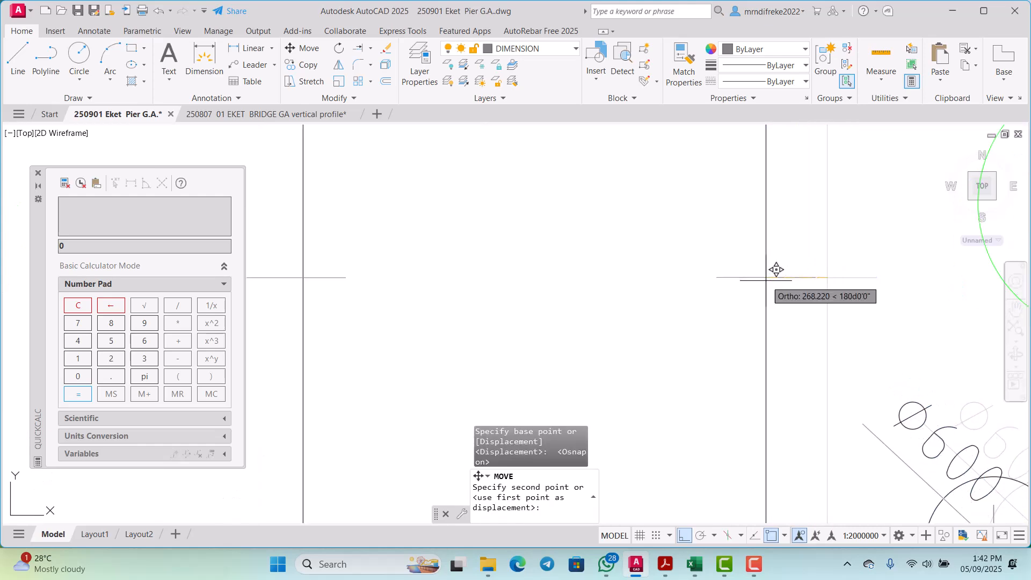
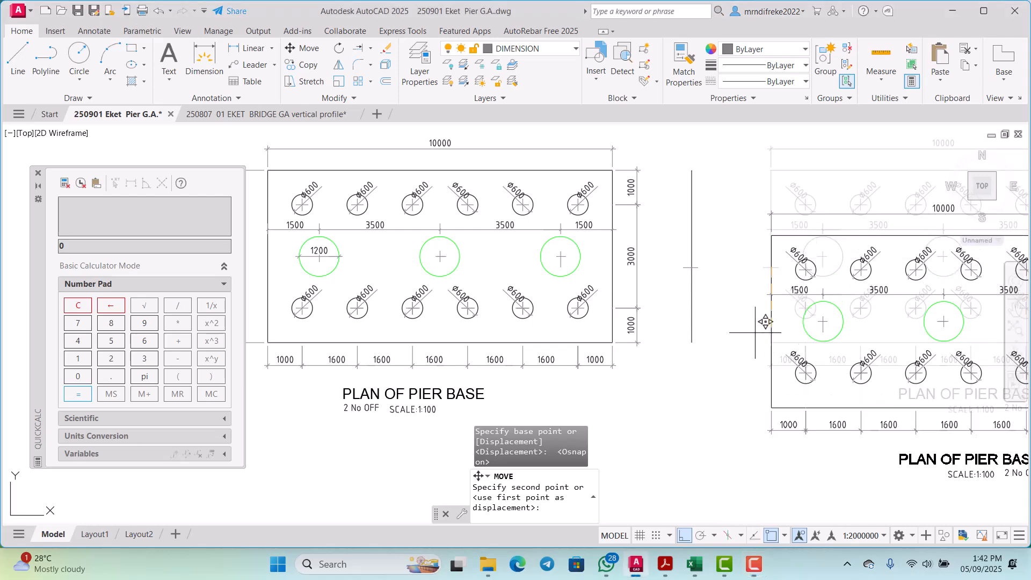
Step: Finish moving the mirrored pier base plan by placing its left edge at the marker's crossing with the vertical offset line
scroll(782, 256, "up", 8)
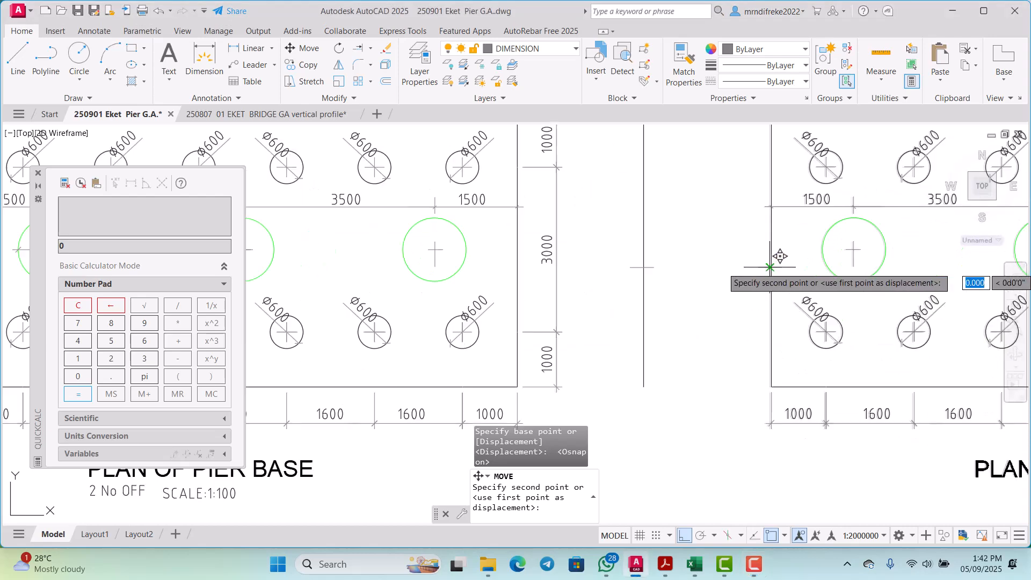
scroll(769, 245, "down", 5)
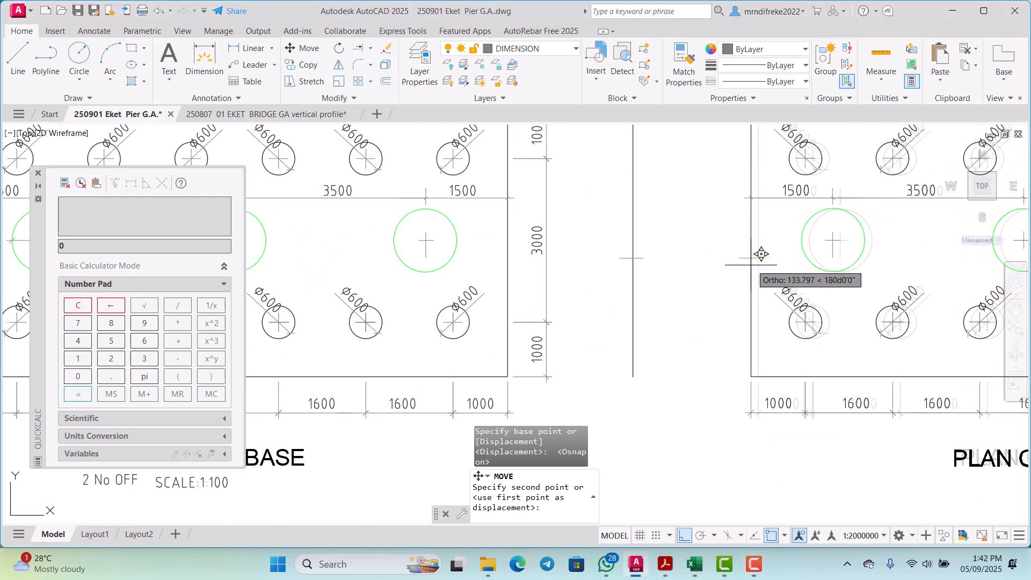
scroll(652, 249, "up", 5)
middle_click_drag(639, 252, 617, 253)
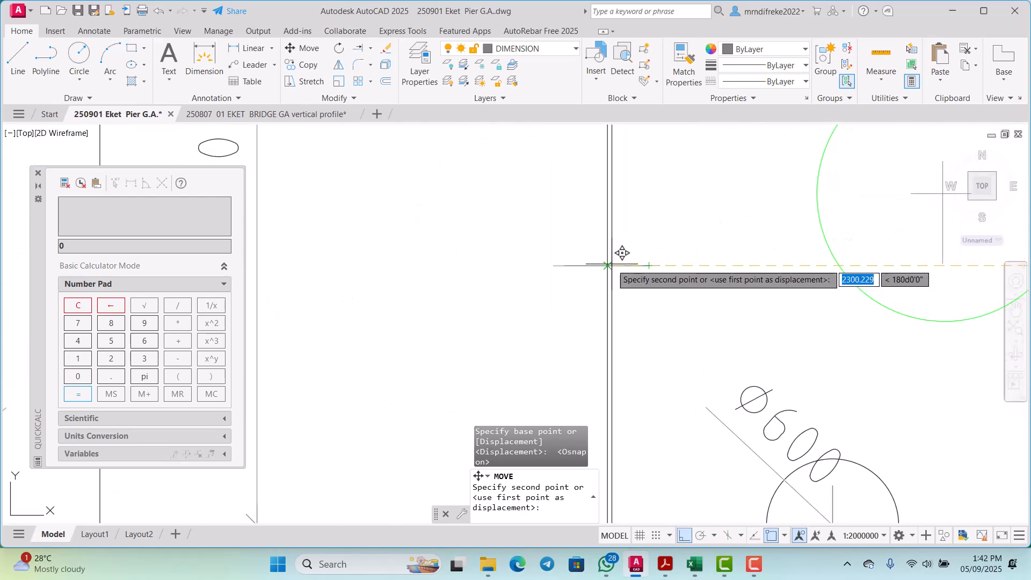
left_click(626, 262)
scroll(626, 262, "down", 5)
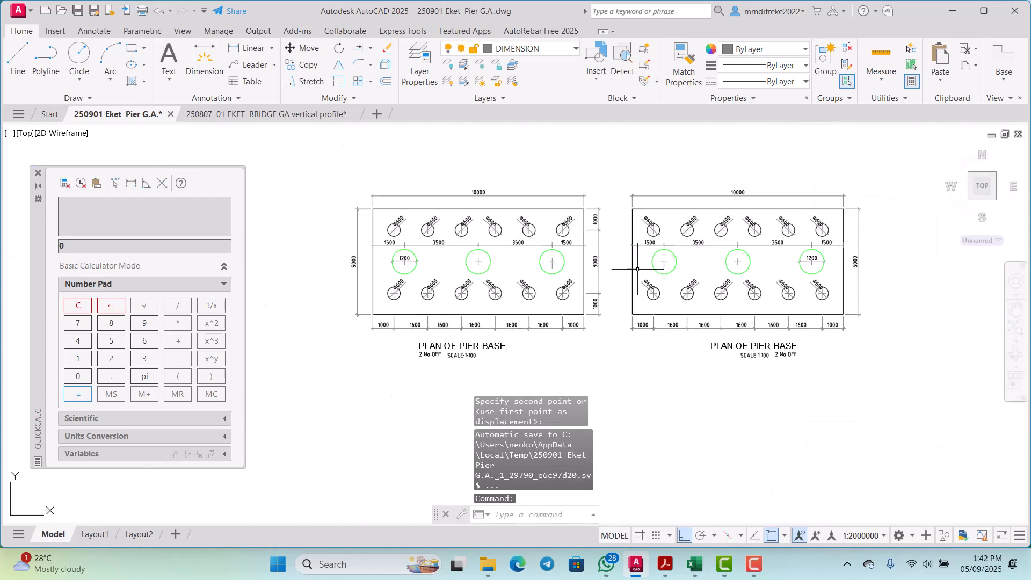
Step: Delete the two overlapping short horizontal marker lines crossing the left edge of the mirrored pier base plan
scroll(621, 279, "up", 6)
scroll(620, 279, "down", 5)
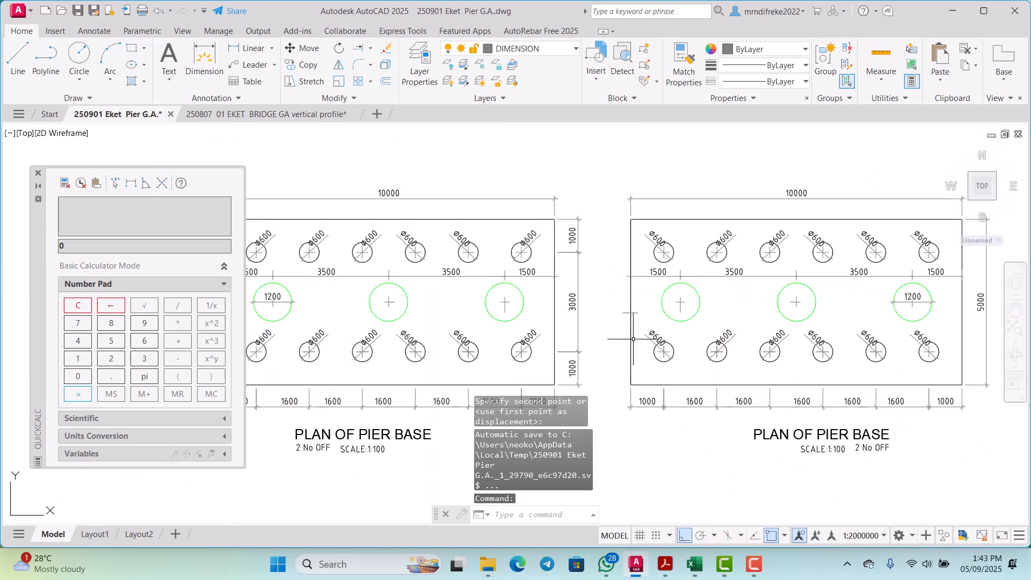
scroll(626, 277, "up", 5)
left_click(640, 277)
left_click(634, 255)
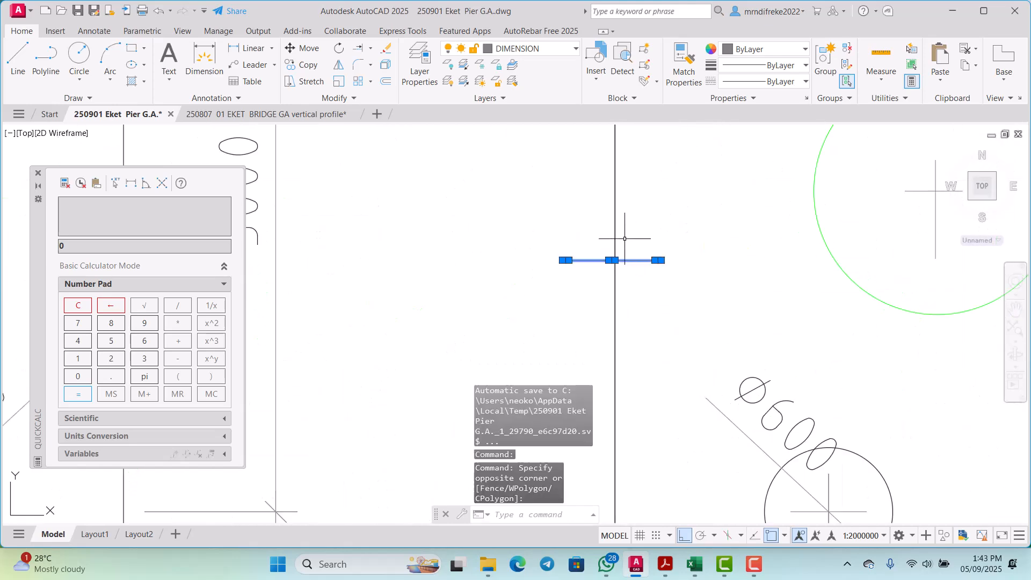
key("Delete")
scroll(625, 239, "down", 5)
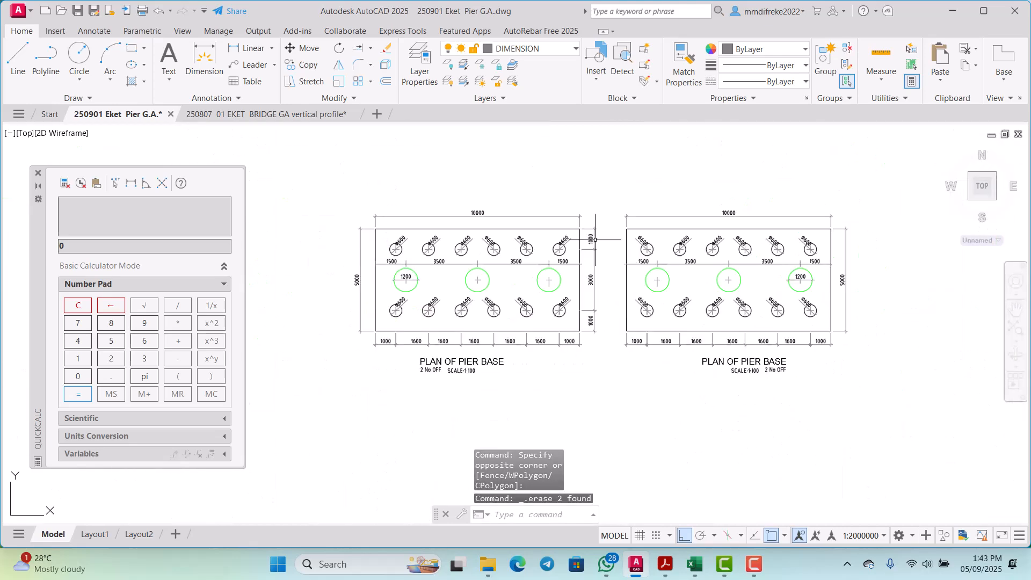
Step: With Ortho off, draw a diagonal line from the original plan's upper right corner to the mirrored plan's lower left corner
scroll(594, 237, "up", 2)
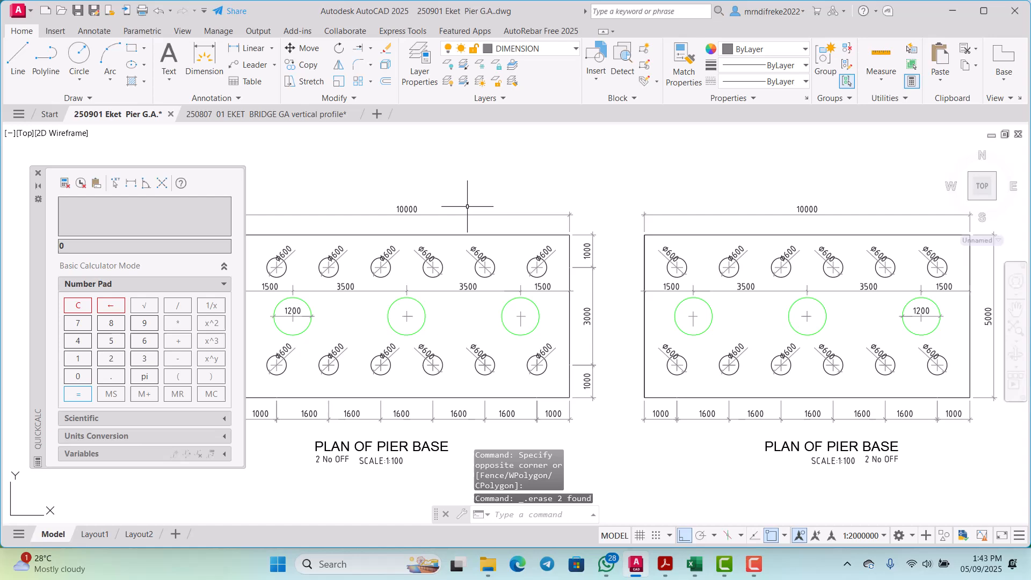
left_click(19, 65)
scroll(558, 235, "up", 5)
left_click(604, 230)
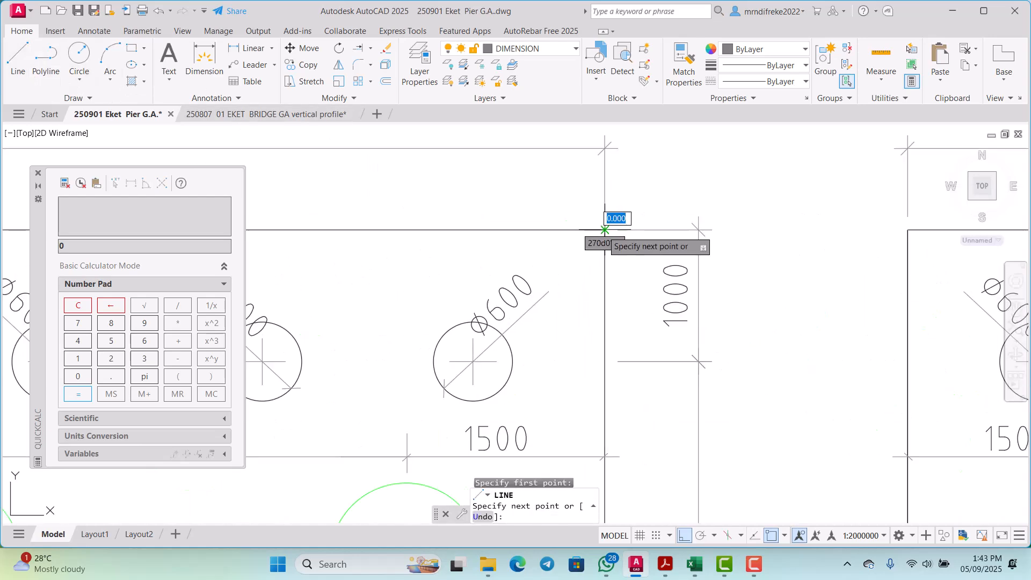
scroll(605, 229, "down", 5)
scroll(586, 236, "up", 2)
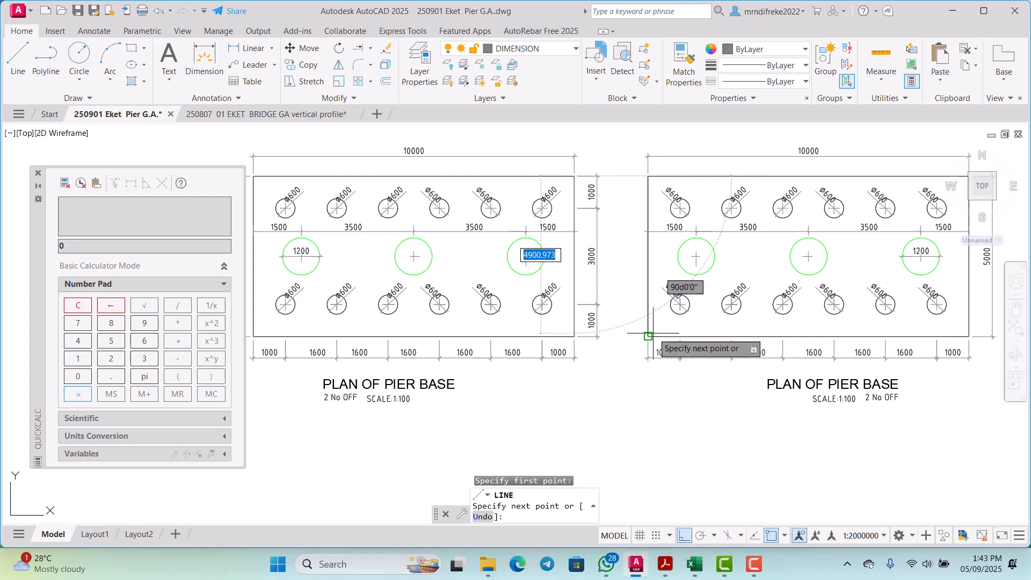
left_click(687, 531)
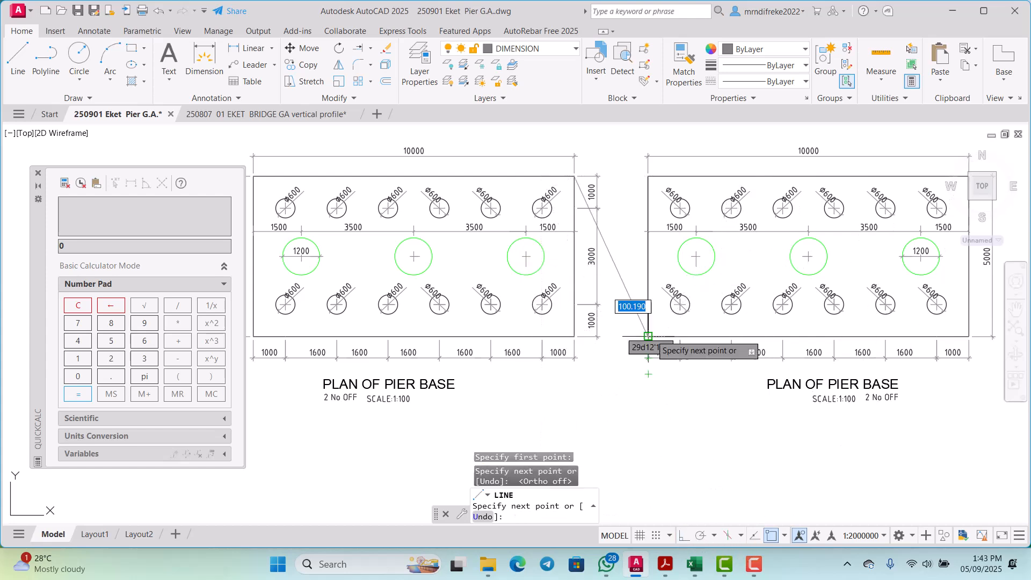
key("Escape")
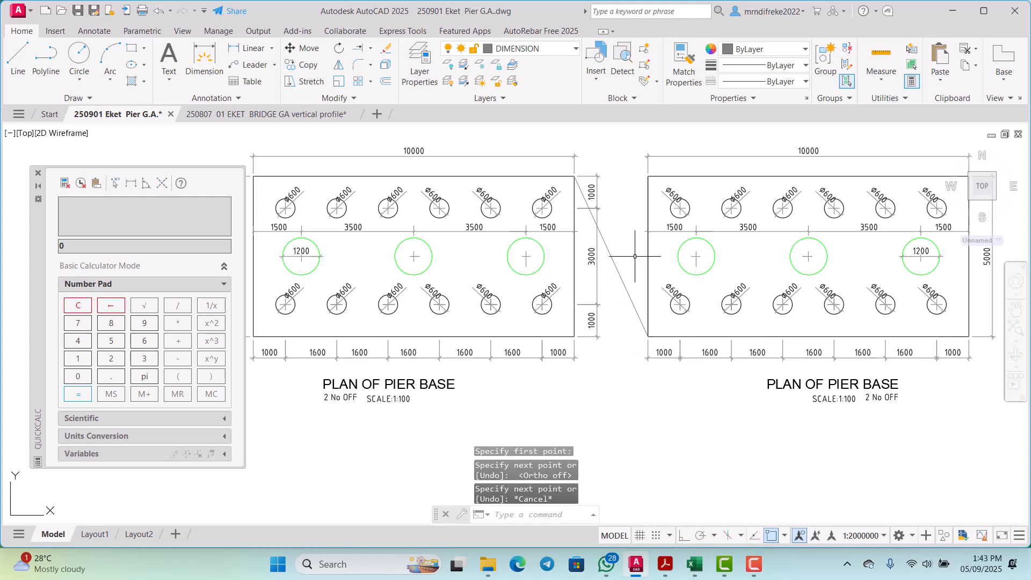
Step: Draw the opposite diagonal from the mirrored plan's upper left corner to the original plan's lower right corner
right_click(637, 216)
left_click(662, 227)
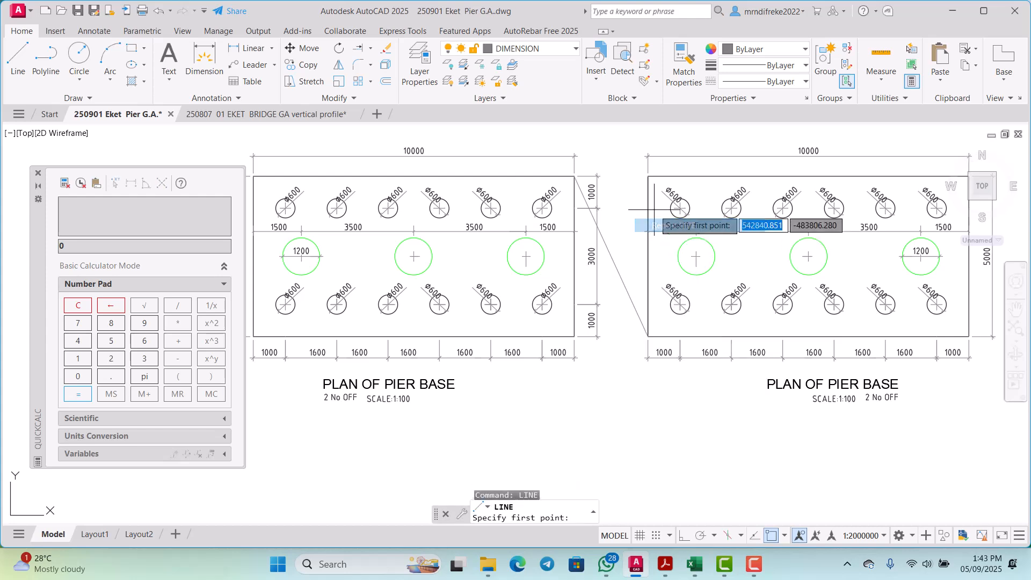
left_click(647, 184)
scroll(580, 340, "up", 4)
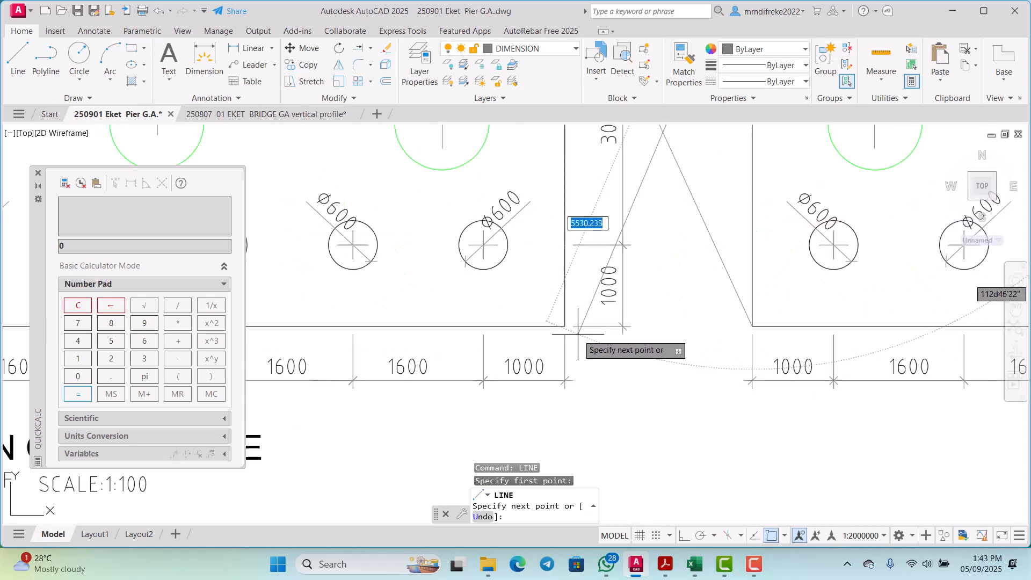
left_click(565, 316)
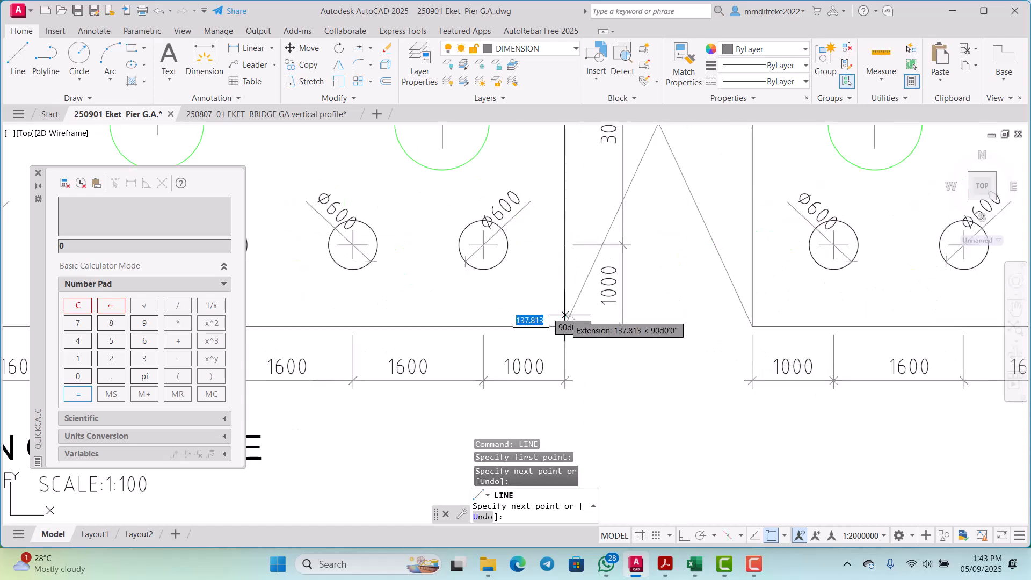
key("Escape")
scroll(574, 316, "down", 6)
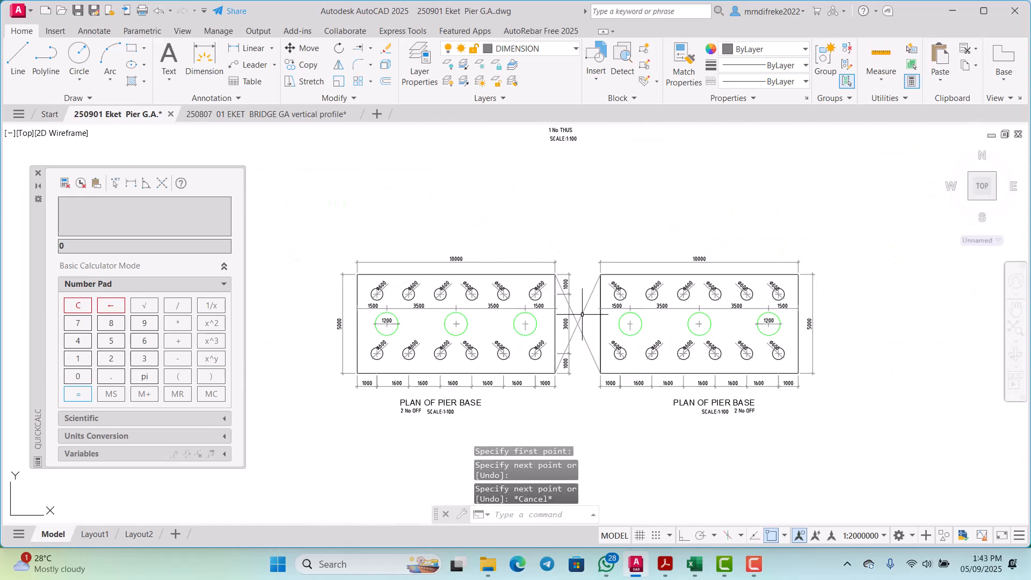
Step: Move the 1000, 3000 and 1000 vertical dimensions from the gap to the right side of the mirrored plan, with Ortho on and object snap off
scroll(590, 319, "up", 3)
scroll(593, 316, "down", 4)
scroll(597, 313, "up", 4)
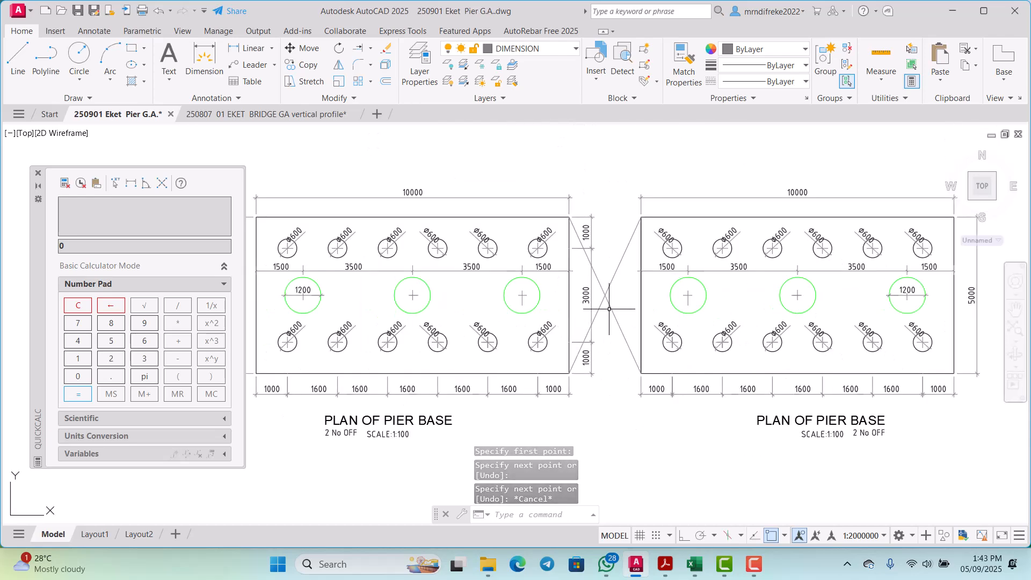
scroll(603, 309, "down", 3)
scroll(603, 309, "up", 5)
left_click(622, 288)
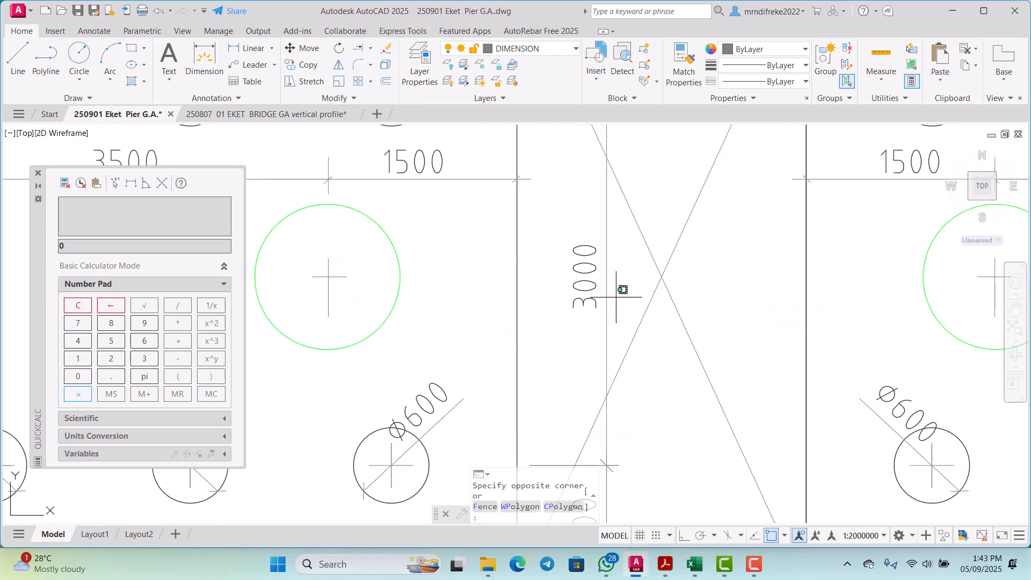
left_click(566, 246)
scroll(589, 266, "down", 4)
left_click(598, 214)
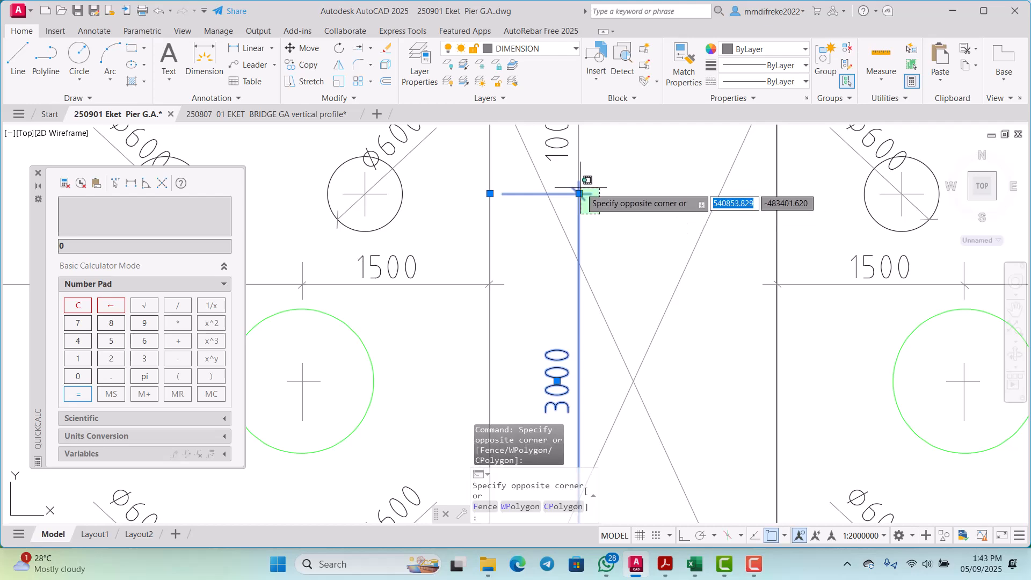
scroll(590, 215, "down", 5)
scroll(586, 218, "up", 5)
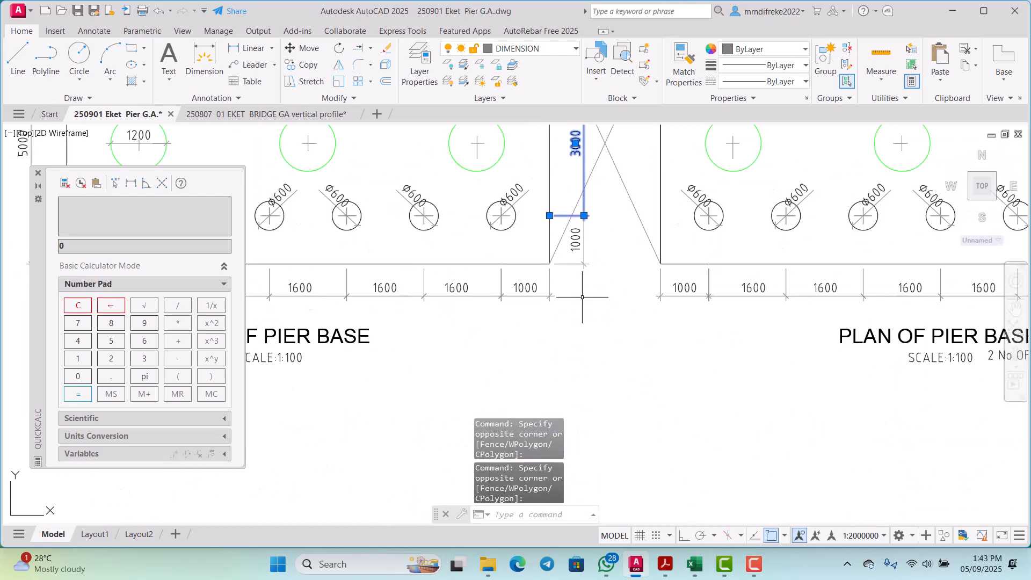
left_click(604, 282)
left_click(562, 236)
scroll(559, 233, "down", 8)
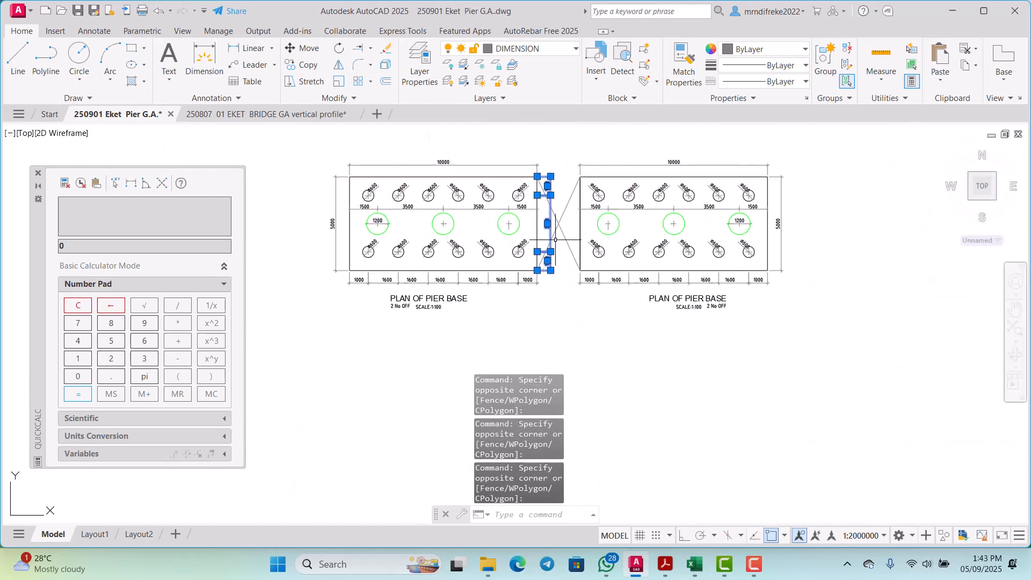
scroll(535, 228, "up", 3)
scroll(535, 229, "down", 4)
scroll(488, 240, "up", 5)
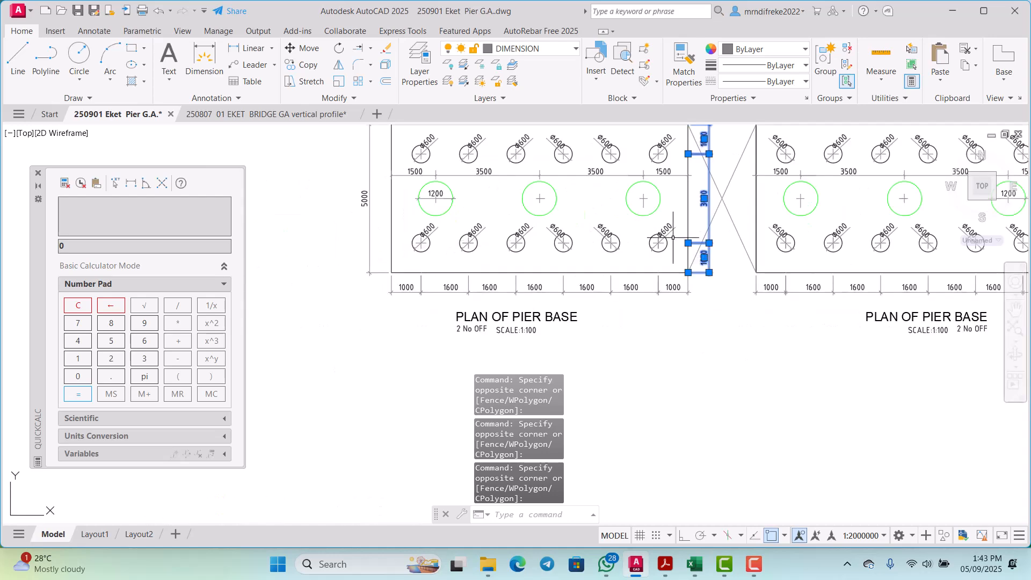
scroll(673, 237, "down", 3)
scroll(673, 238, "up", 3)
right_click(689, 243)
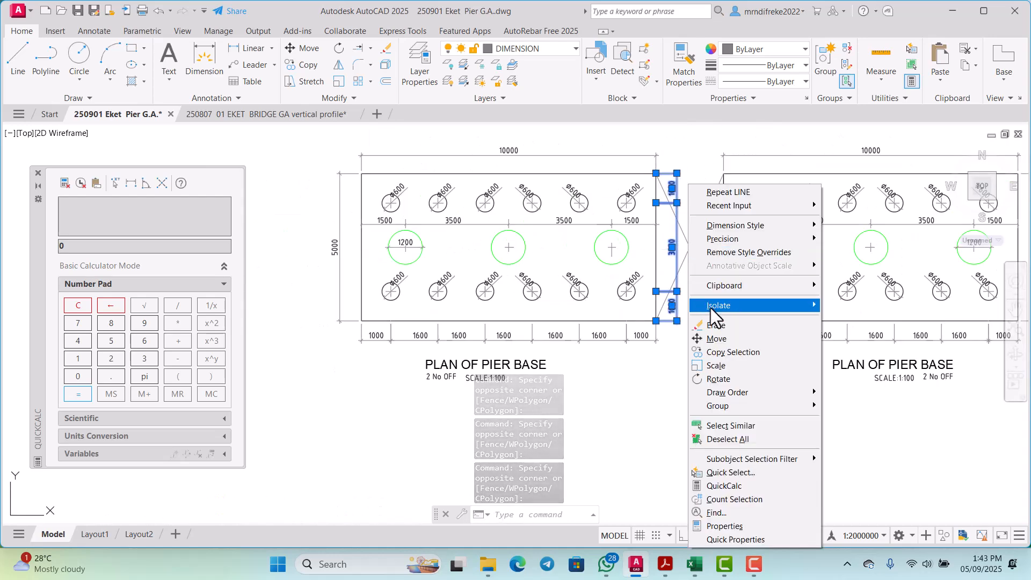
left_click(713, 338)
left_click(714, 337)
scroll(714, 338, "down", 4)
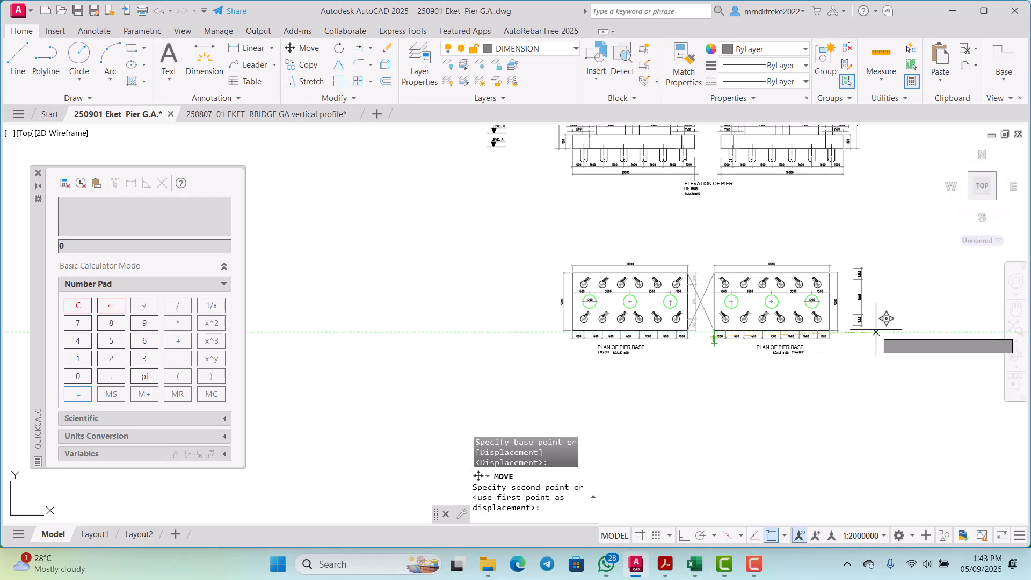
scroll(876, 332, "up", 4)
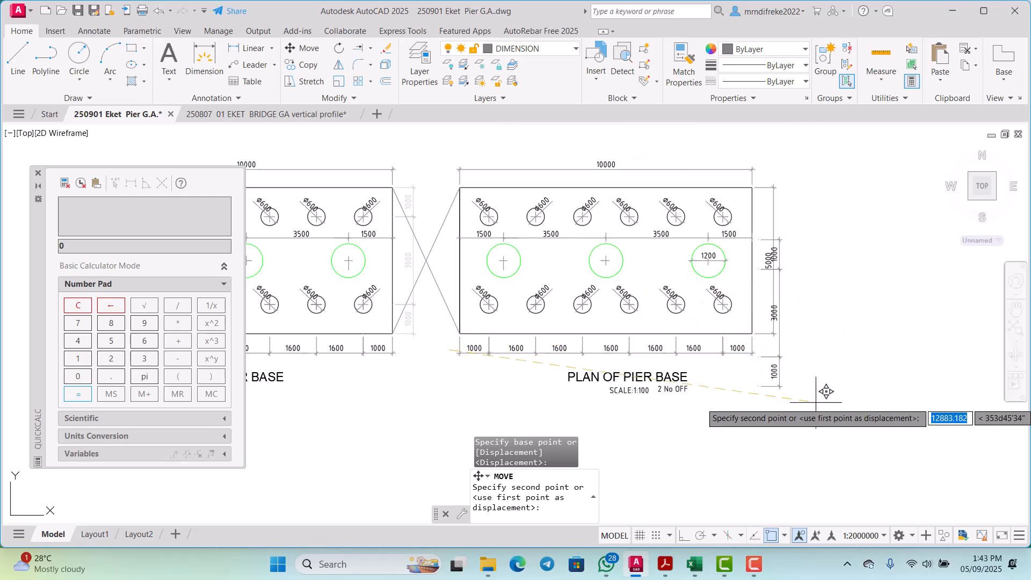
left_click(686, 536)
left_click(772, 536)
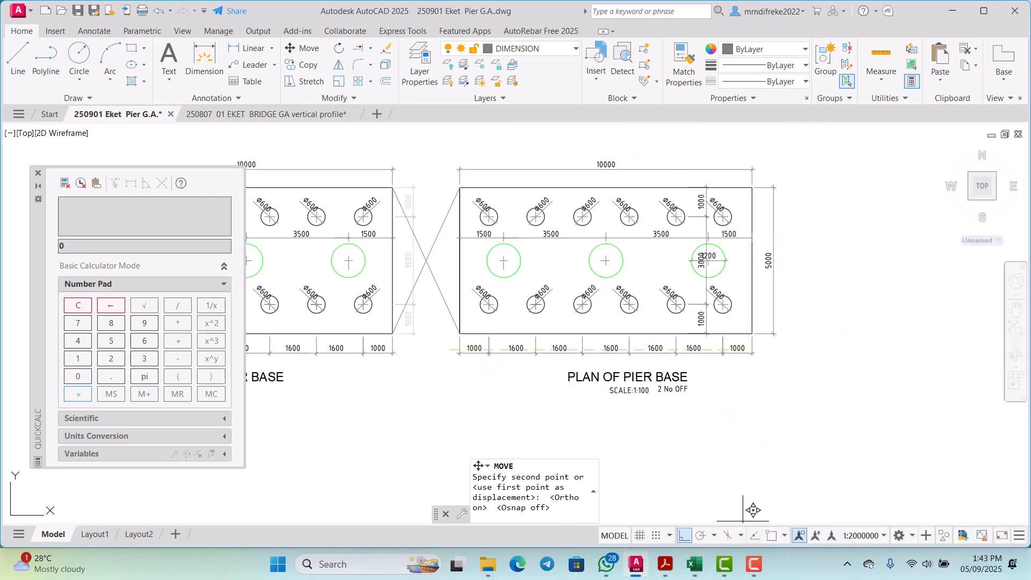
scroll(823, 308, "up", 2)
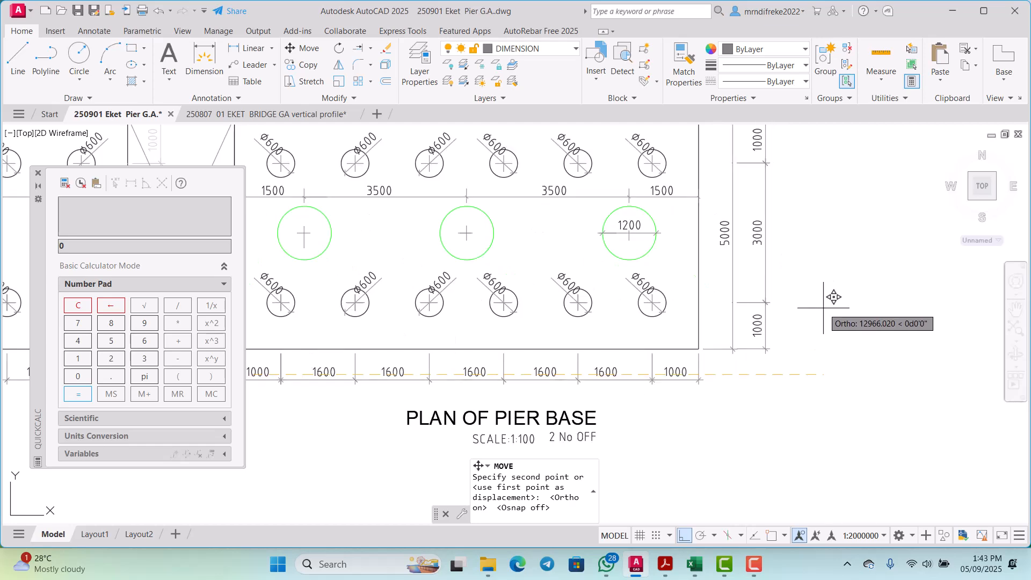
left_click(832, 292)
scroll(831, 299, "down", 4)
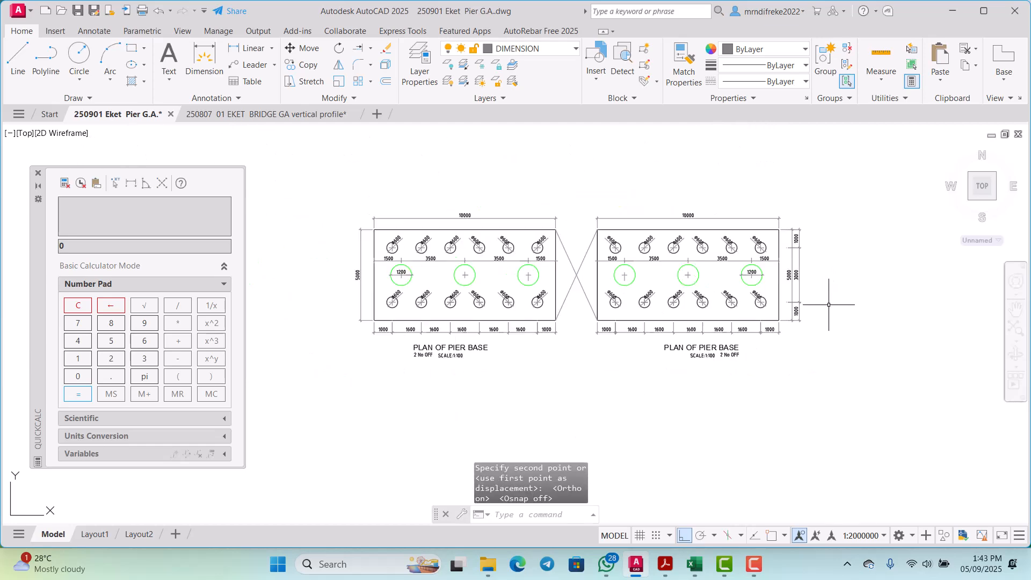
Step: Delete the 5000 overall vertical dimension beside the right edge of the mirrored pier base plan
scroll(822, 301, "up", 6)
left_click(750, 273)
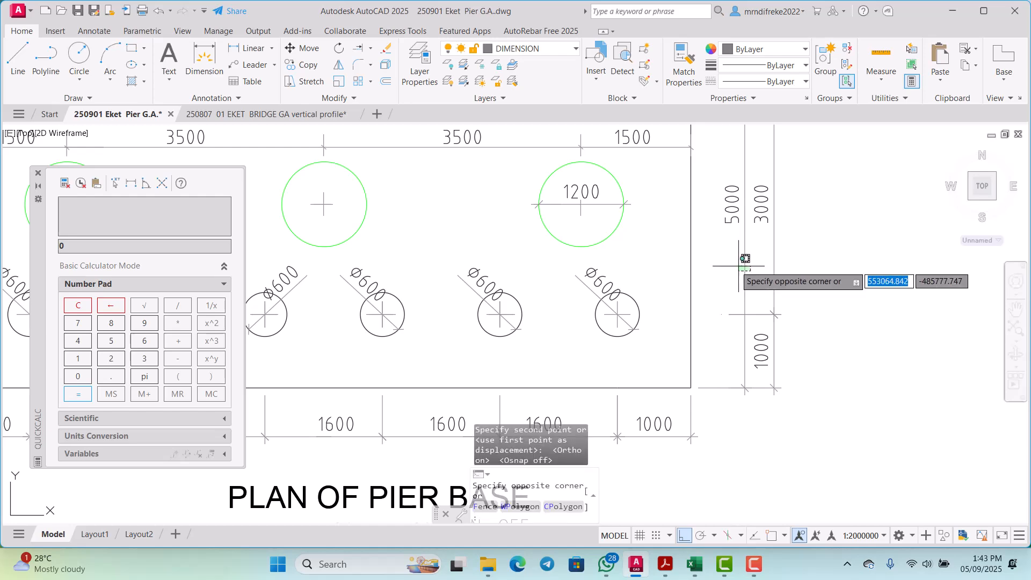
left_click(724, 261)
key("Delete")
scroll(724, 260, "down", 6)
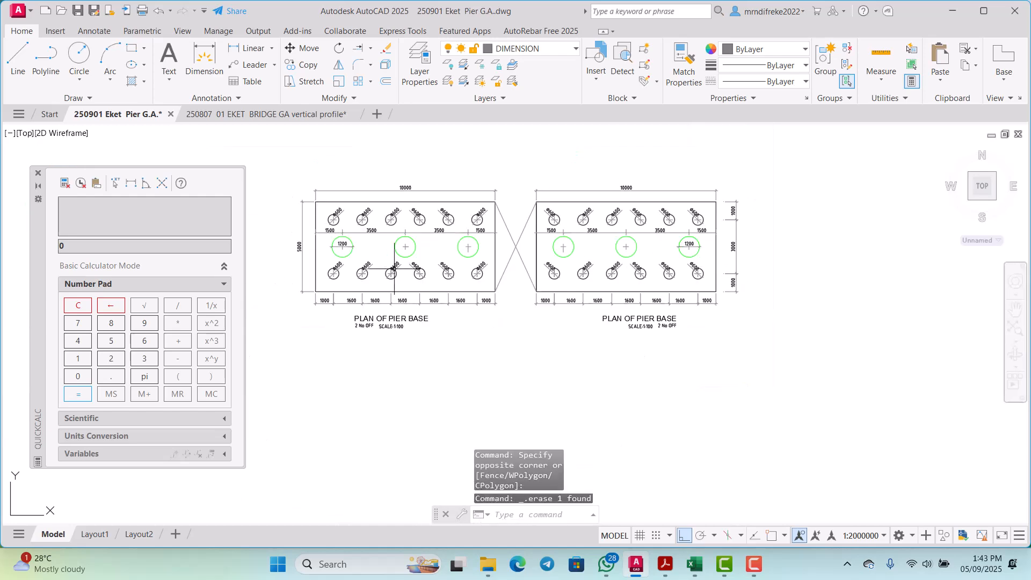
Step: Delete the PLAN OF PIER BASE title, the SCALE:1:100 text and the 2 No OFF note below the mirrored plan
scroll(326, 246, "up", 8)
scroll(459, 235, "down", 7)
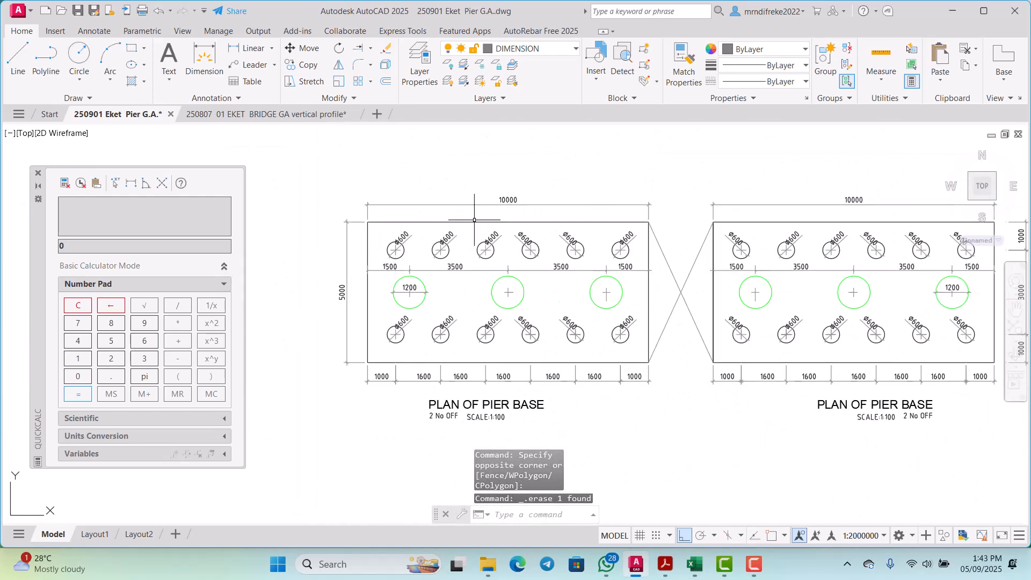
scroll(459, 235, "up", 2)
scroll(403, 235, "up", 7)
scroll(403, 236, "down", 8)
scroll(667, 341, "up", 6)
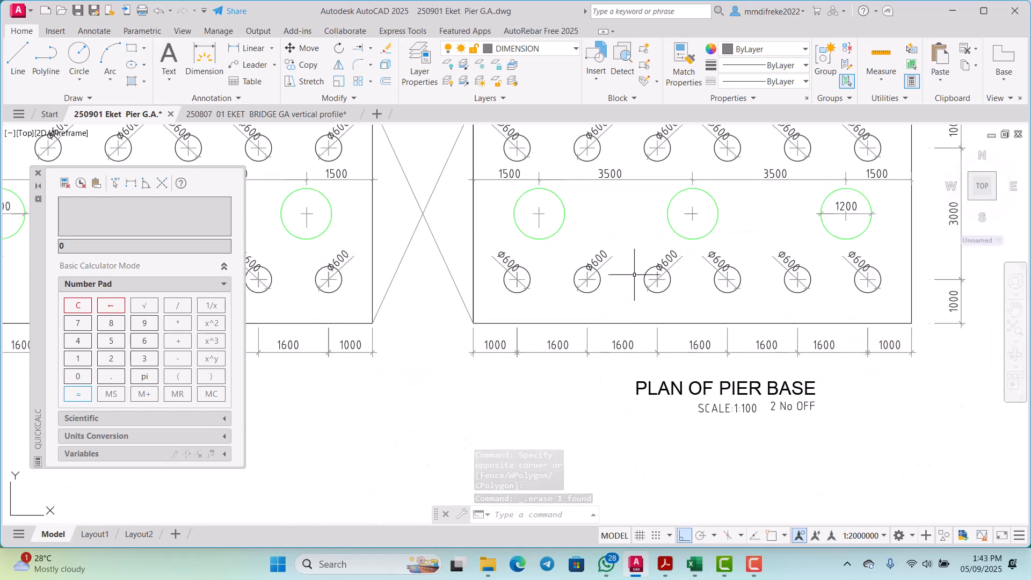
scroll(667, 341, "down", 4)
scroll(698, 384, "up", 4)
left_click(719, 350)
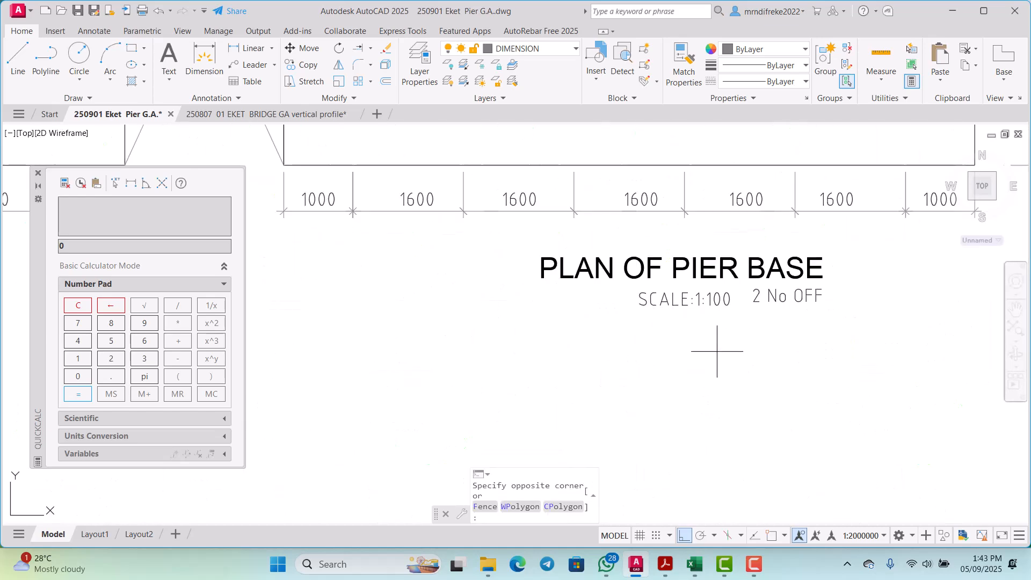
left_click(670, 256)
key("Delete")
left_click(806, 316)
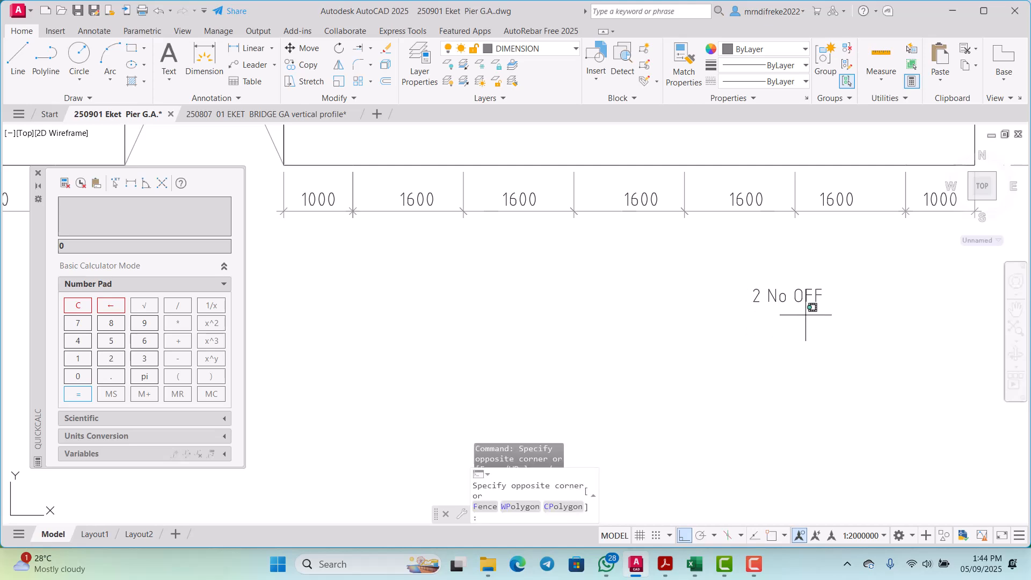
left_click(729, 249)
key("Delete")
scroll(719, 268, "down", 6)
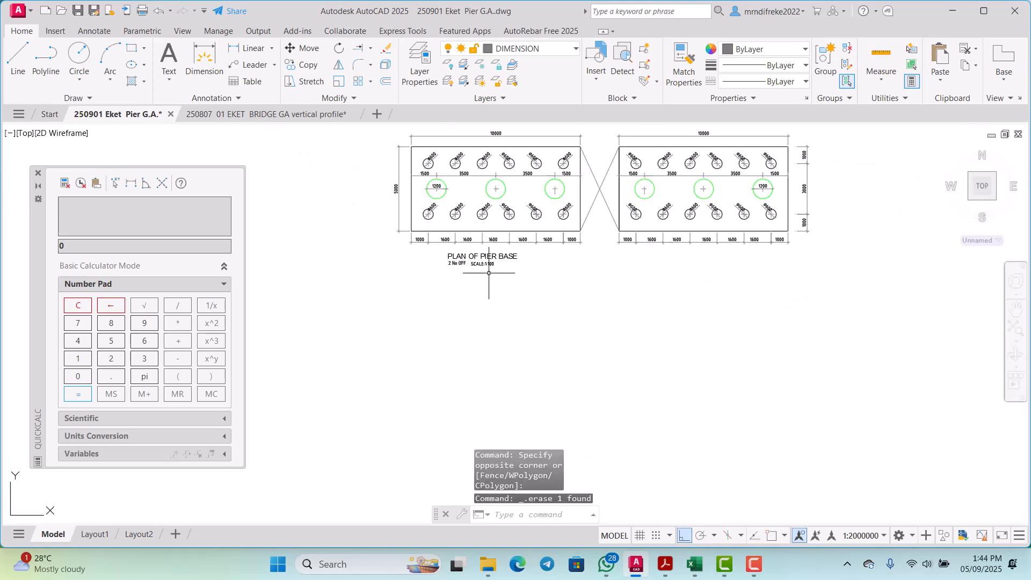
Step: Move the PLAN OF PIER BASE title, the SCALE:1:100 text and the 2 No OFF note horizontally to below the gap between both plans
scroll(489, 273, "up", 4)
left_click(505, 269)
left_click(476, 214)
right_click(448, 321)
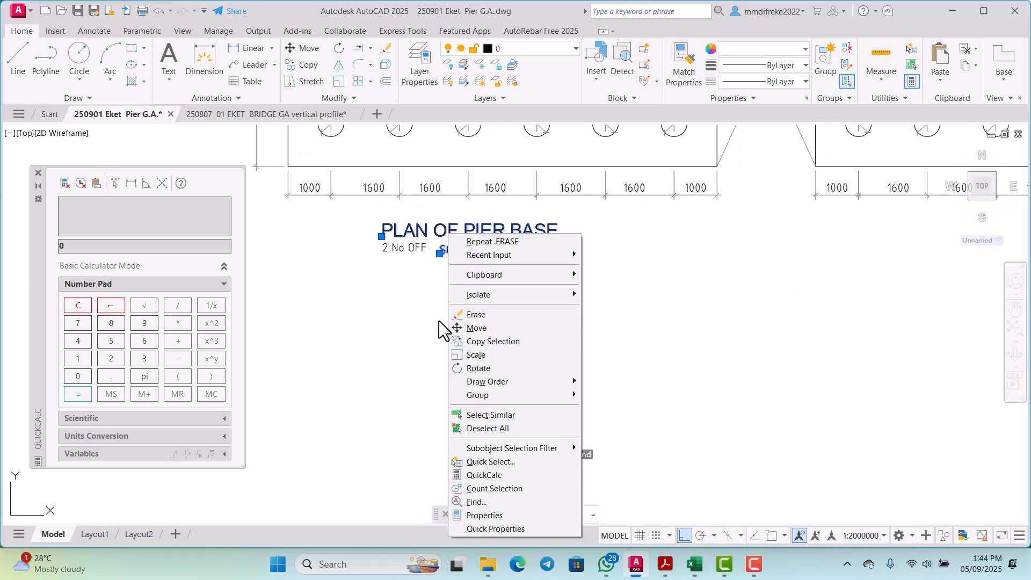
left_click(425, 283)
left_click(380, 216)
right_click(430, 319)
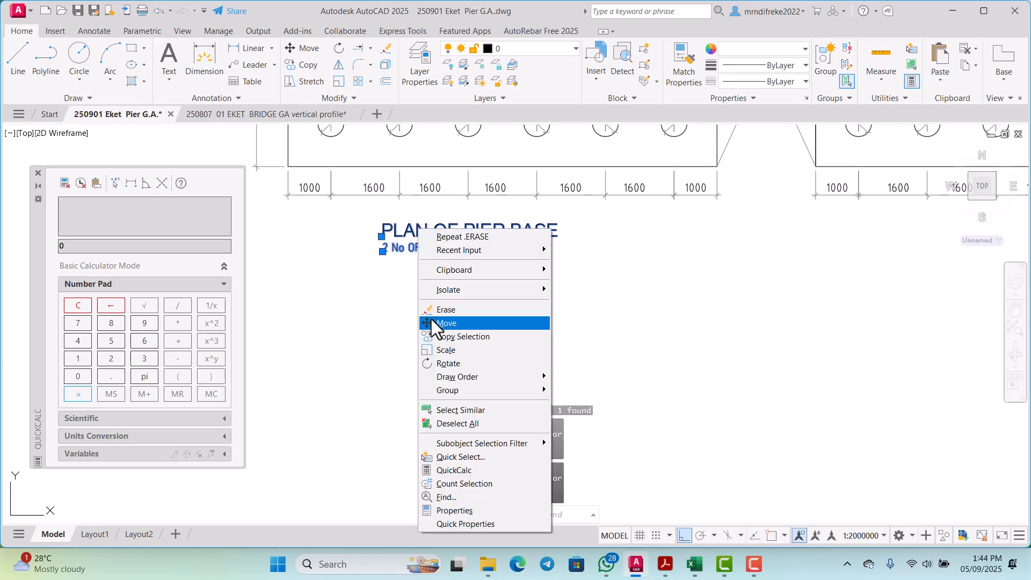
left_click(446, 323)
scroll(457, 322, "down", 2)
left_click(462, 323)
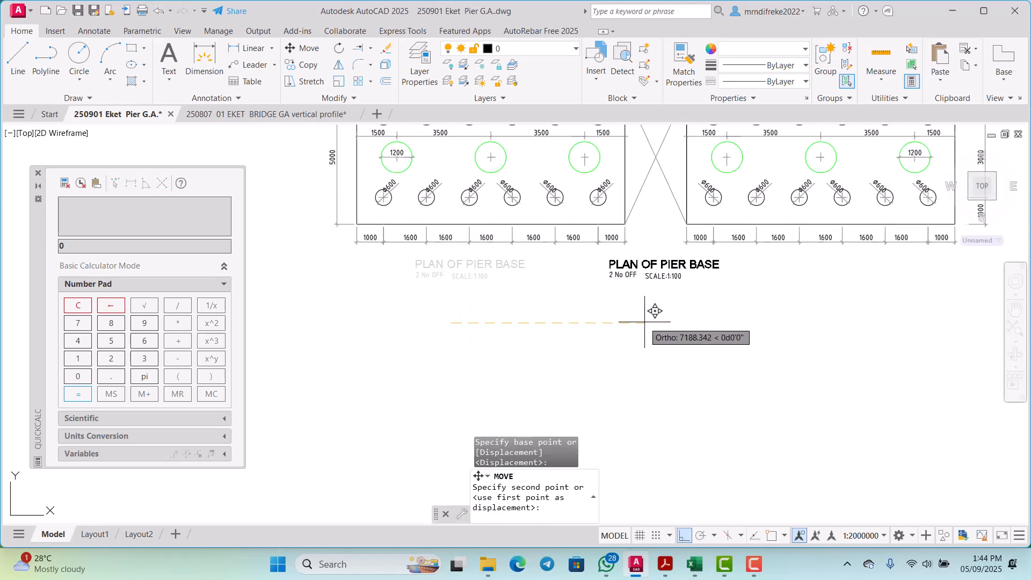
scroll(652, 298, "up", 4)
Step: Change the 2 No OFF note under the pier base title to "1 No THUS" and finish text editing
left_click(584, 274)
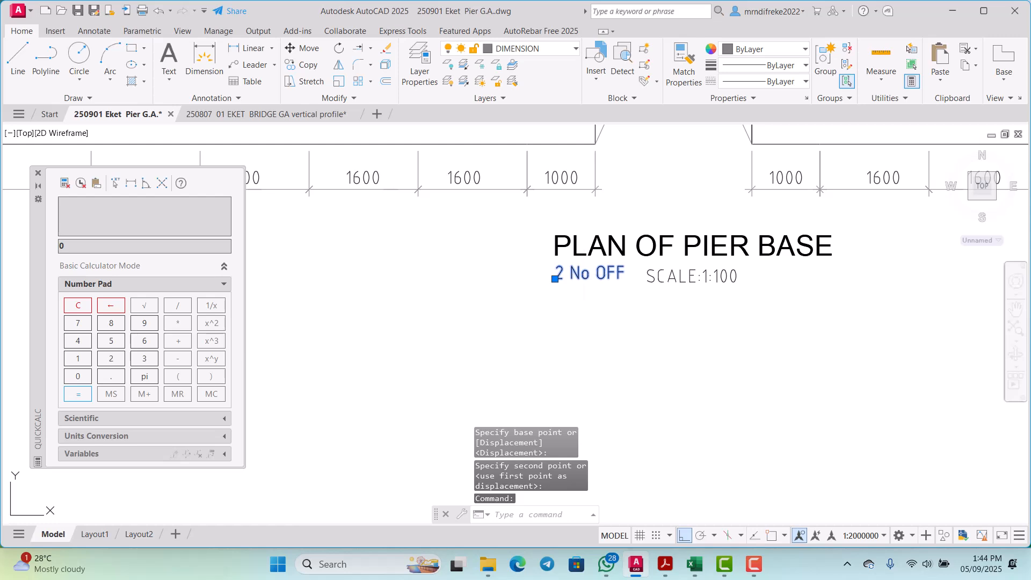
scroll(569, 275, "up", 3)
double_click(561, 271)
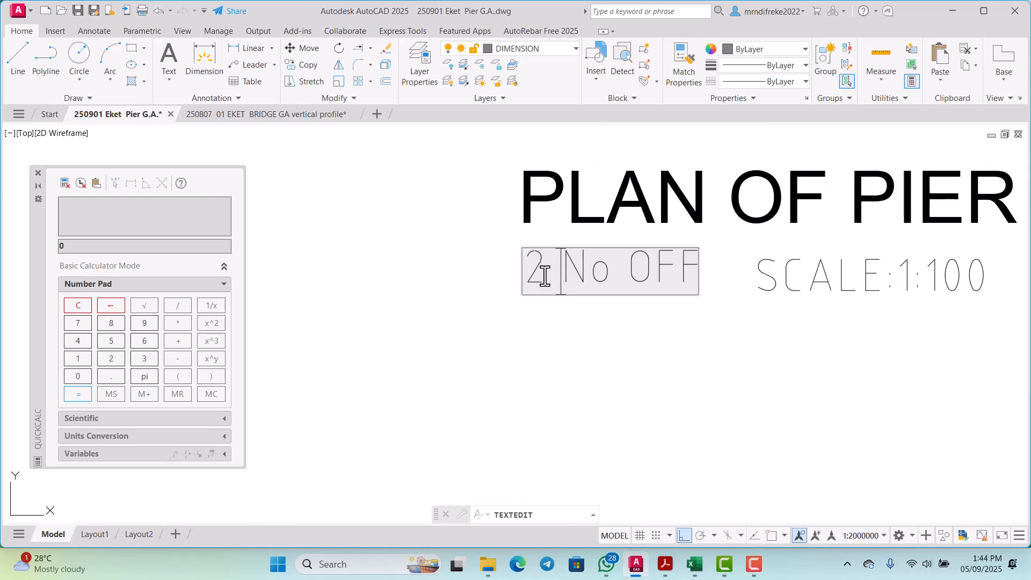
type("1 No ")
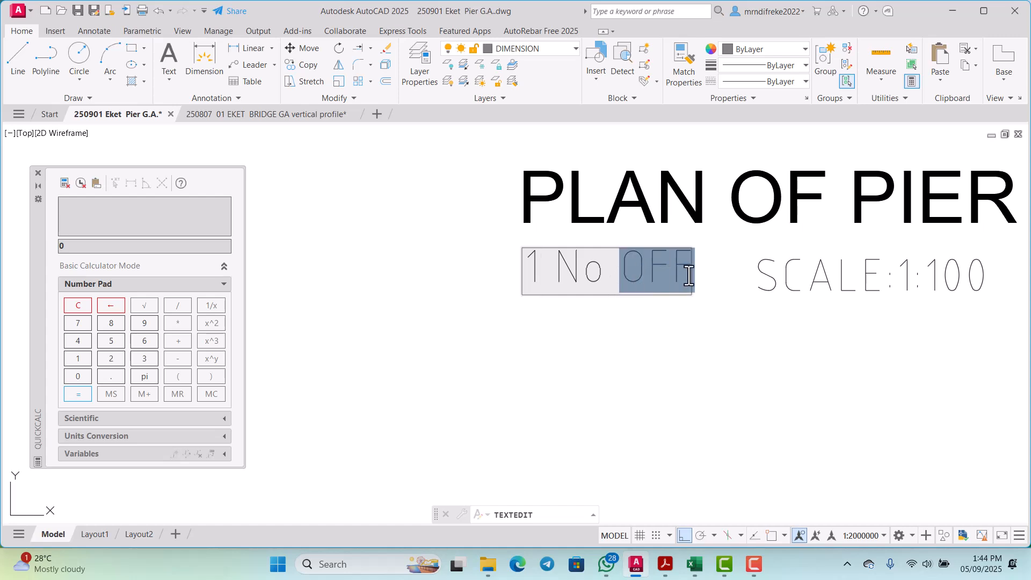
type("TH")
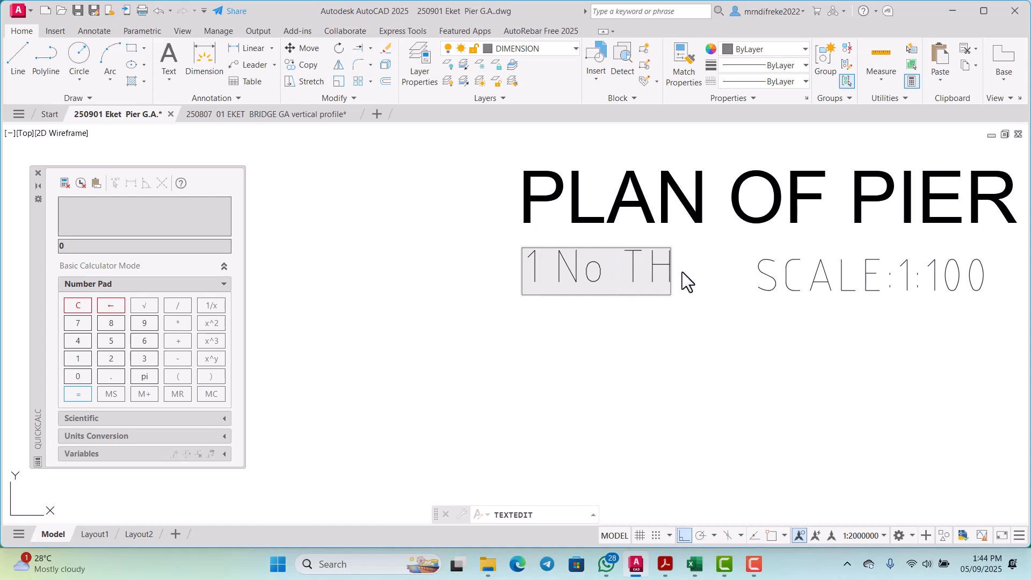
type("US")
key("Return")
scroll(671, 349, "down", 6)
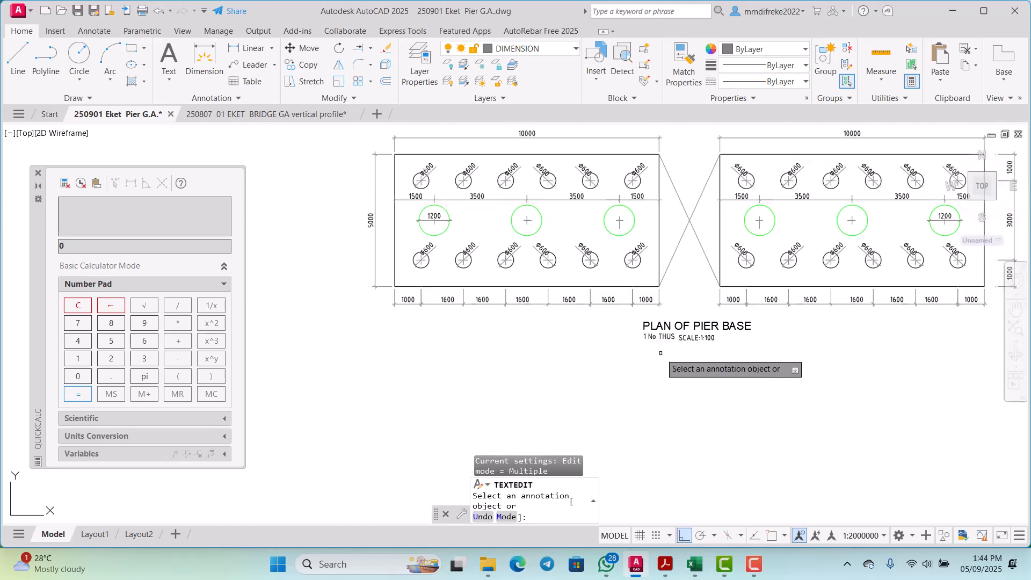
right_click(681, 287)
left_click(689, 295)
Step: Check the combined pier base plan in model space and switch to the Layout1 sheet
scroll(660, 313, "down", 7)
scroll(633, 289, "up", 9)
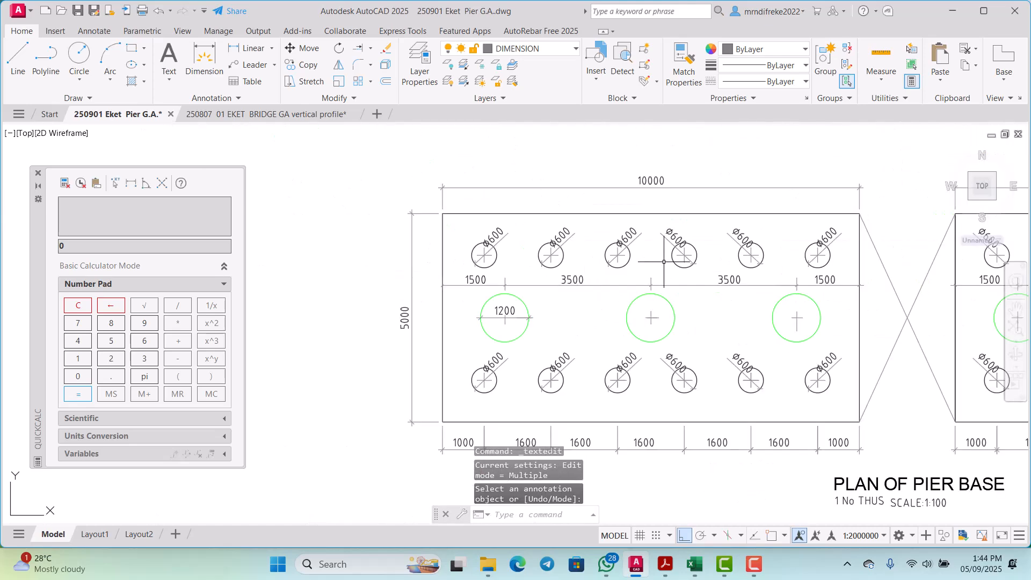
scroll(664, 261, "down", 7)
scroll(629, 252, "up", 3)
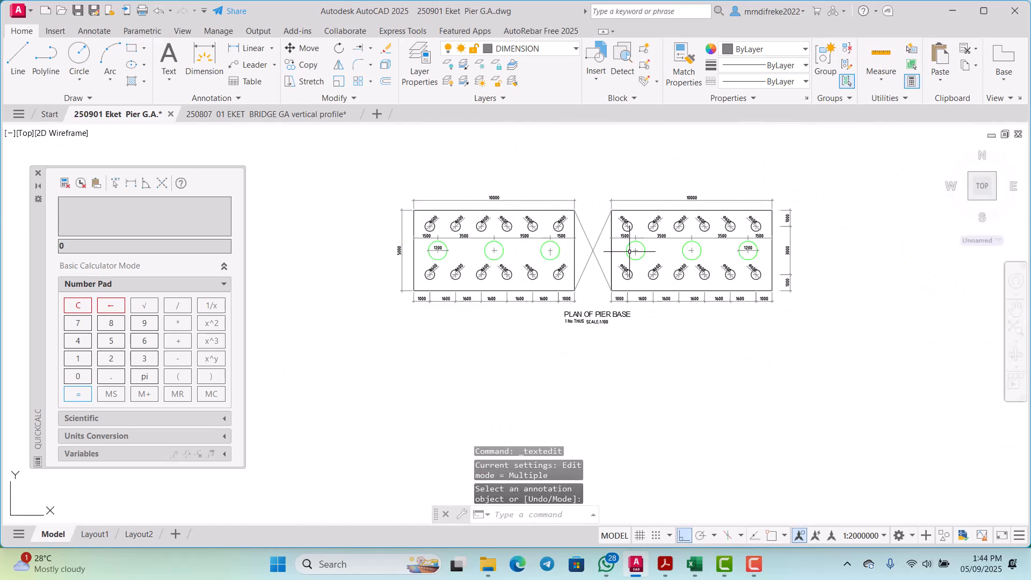
scroll(618, 253, "down", 3)
scroll(591, 242, "up", 3)
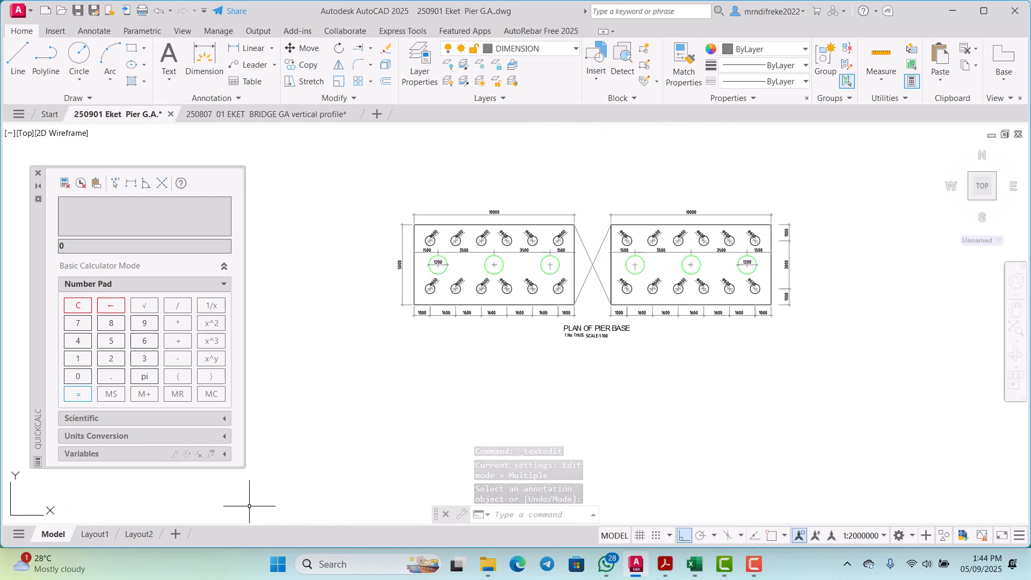
left_click(102, 536)
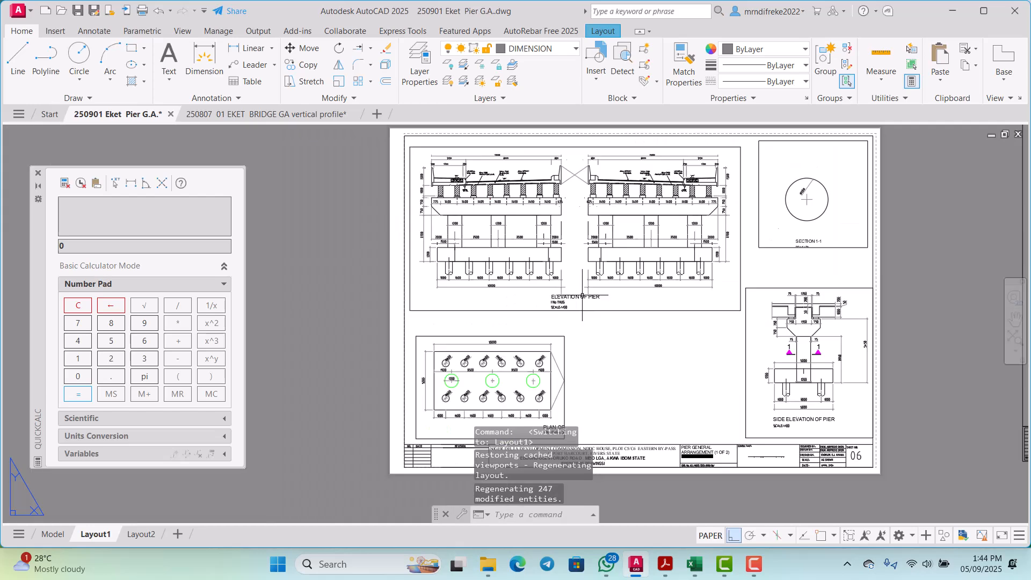
Step: Stretch the lower right corner of the pier base plan viewport about 133 to the right to show both plans and the full title
scroll(585, 285, "up", 4)
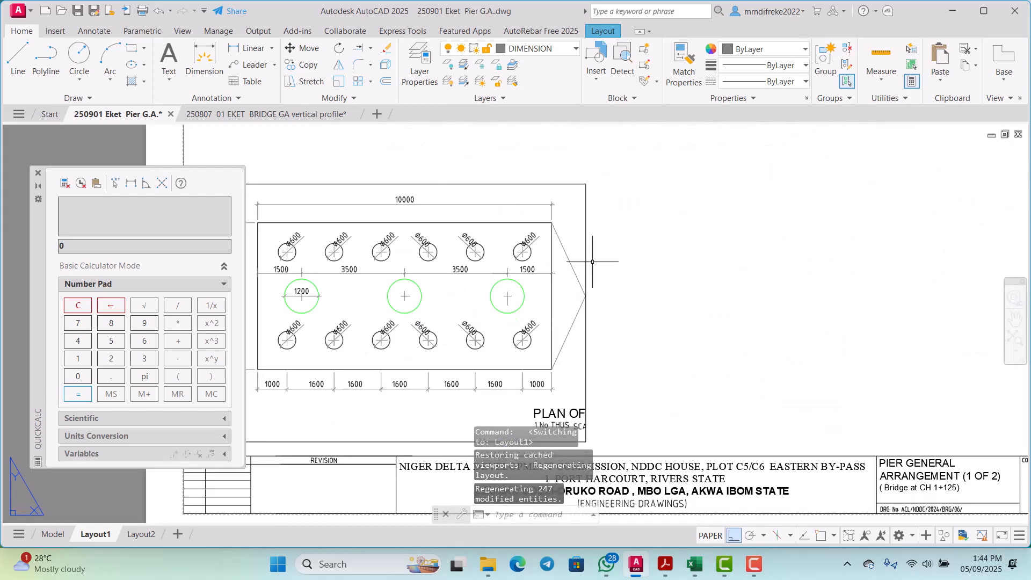
scroll(592, 261, "down", 3)
scroll(591, 242, "up", 3)
scroll(588, 231, "down", 2)
scroll(586, 224, "up", 2)
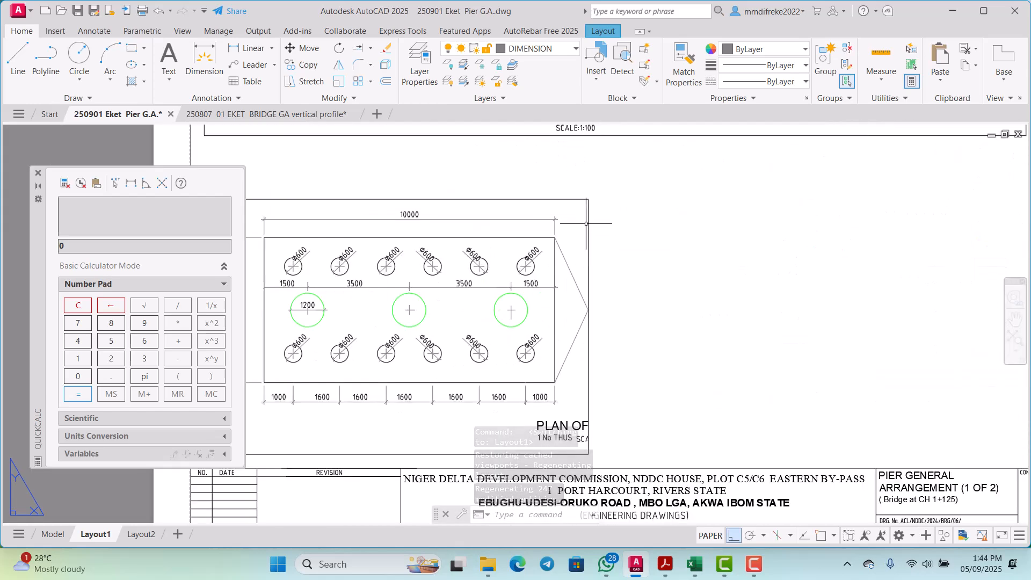
scroll(586, 223, "down", 4)
scroll(582, 263, "up", 6)
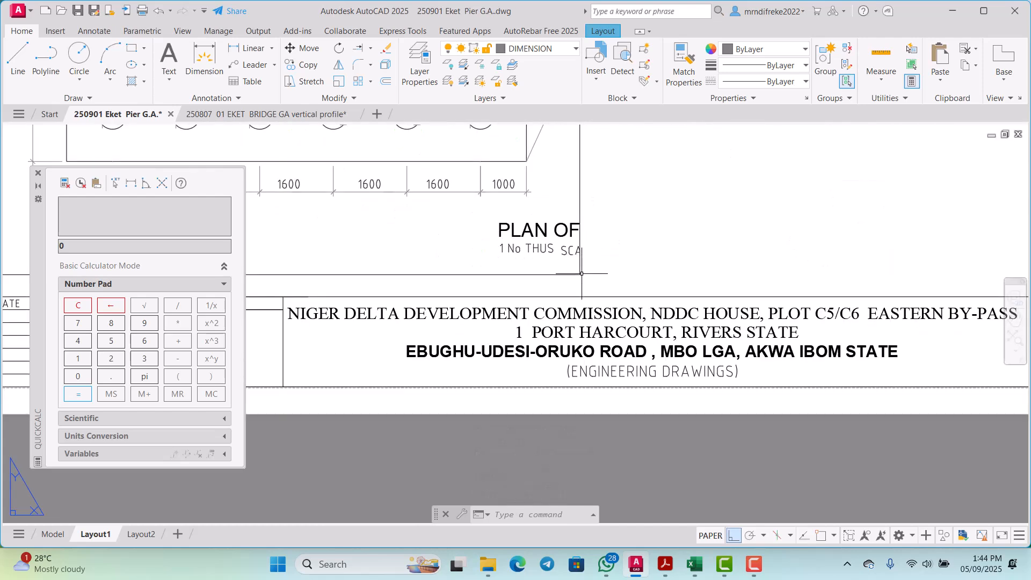
left_click(580, 271)
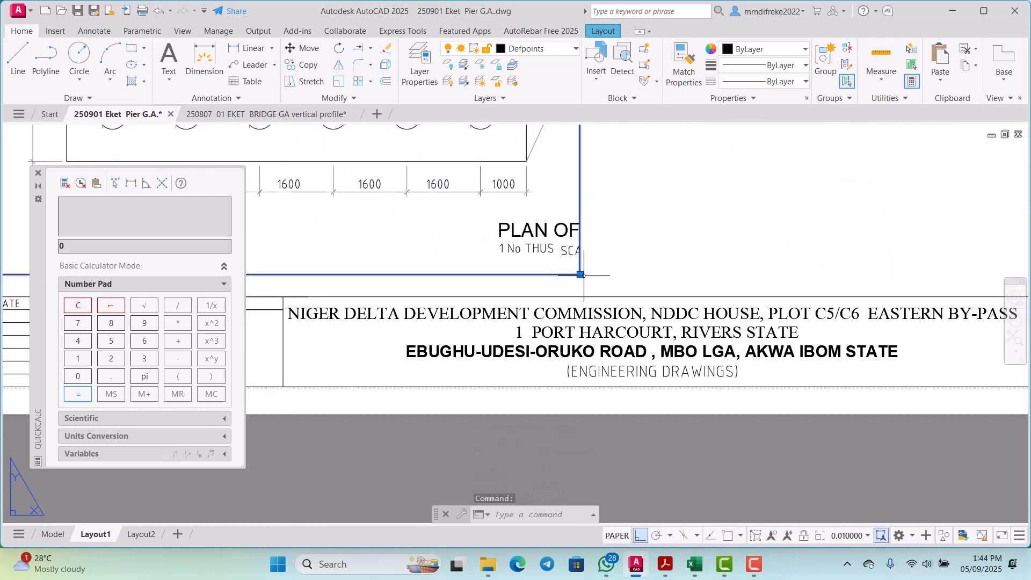
left_click(580, 275)
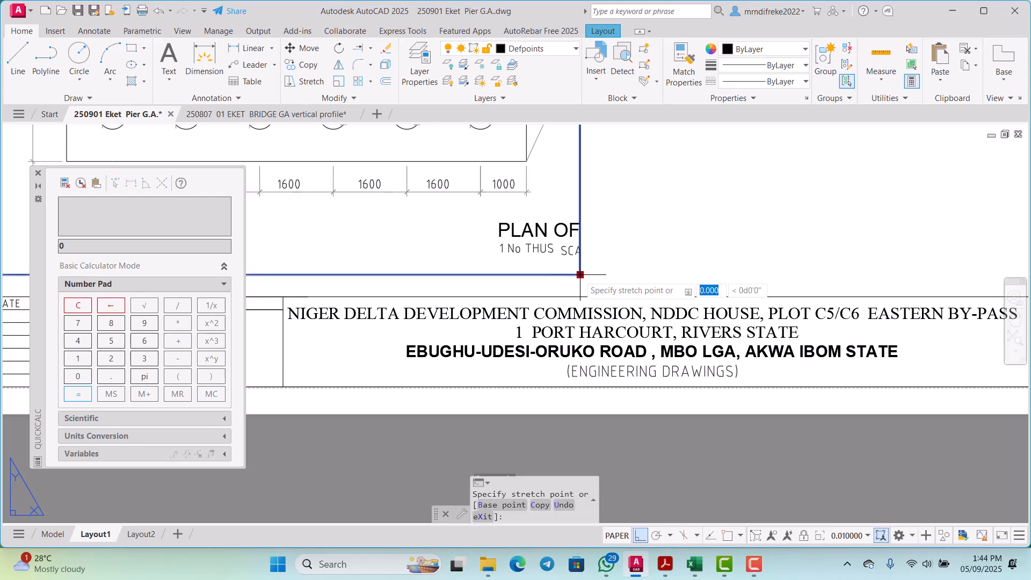
scroll(580, 275, "down", 5)
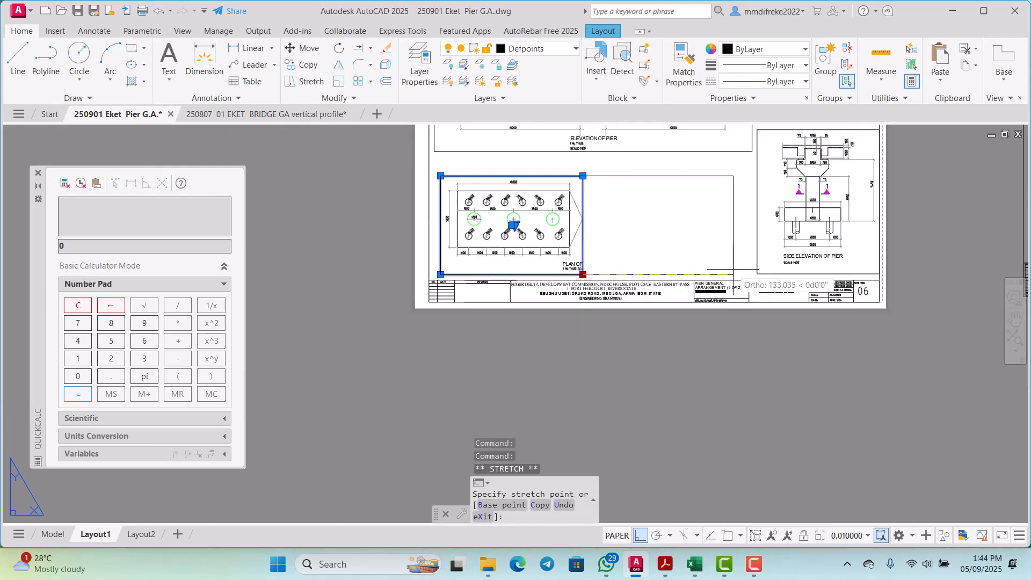
left_click(736, 274)
scroll(599, 226, "up", 3)
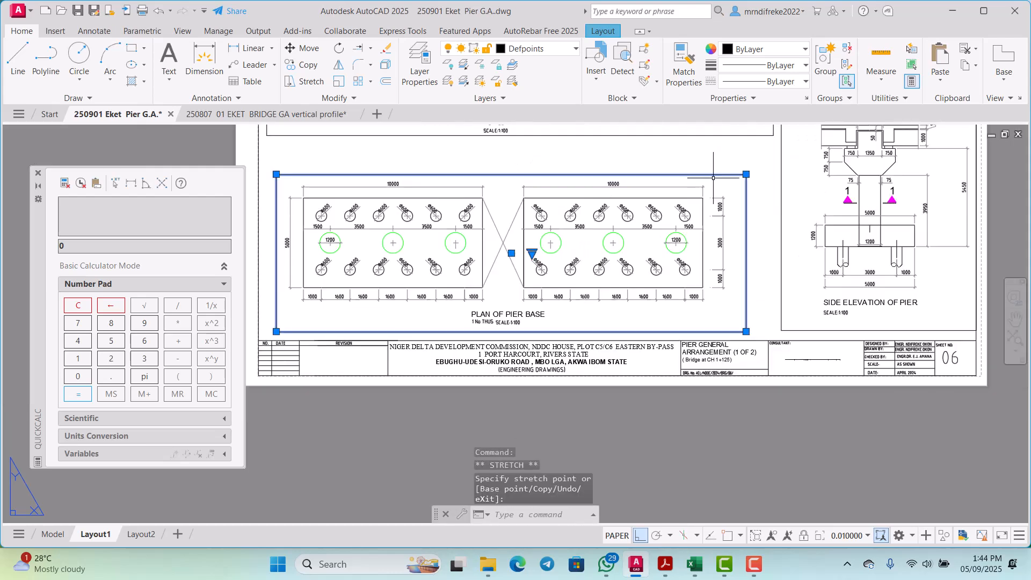
scroll(618, 214, "down", 3)
scroll(641, 168, "up", 2)
scroll(641, 169, "up", 2)
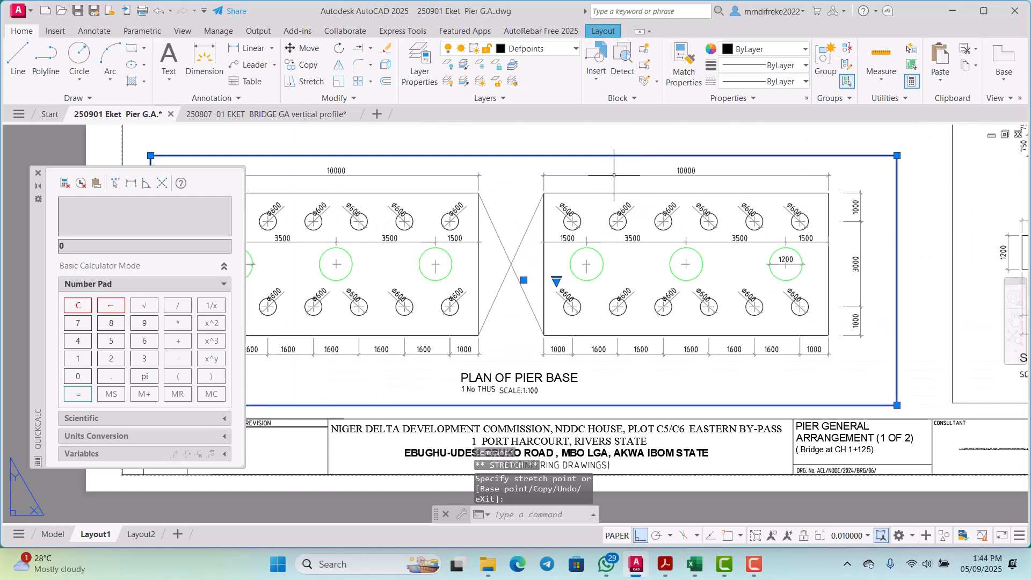
key("Escape")
Step: Examine the widened pier base plan viewport, its dimensions and title against the pier elevations on the sheet
scroll(614, 175, "down", 5)
scroll(647, 225, "up", 4)
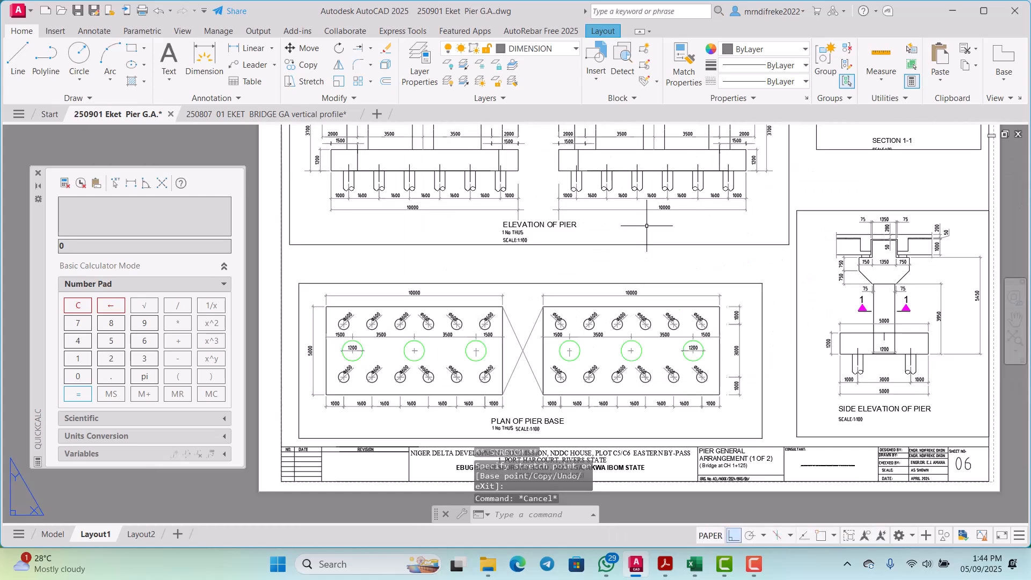
scroll(706, 276, "down", 2)
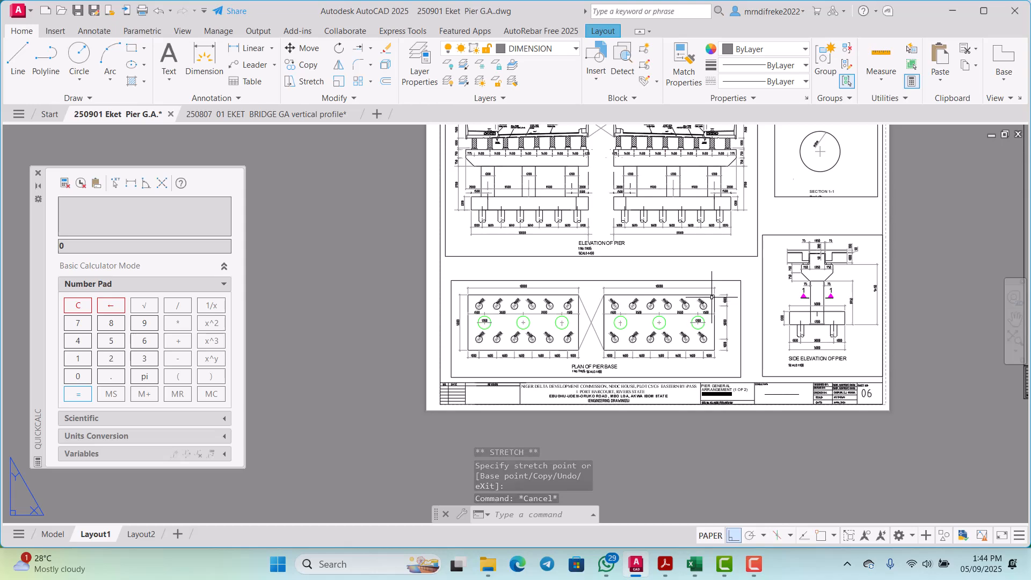
scroll(712, 297, "up", 5)
scroll(671, 295, "down", 3)
scroll(672, 296, "up", 4)
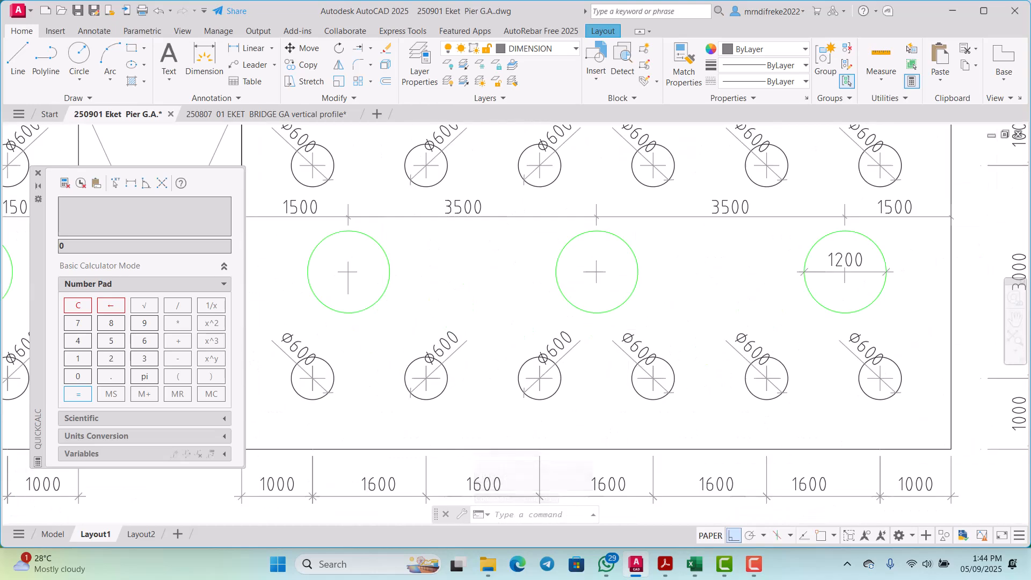
scroll(534, 368, "down", 3)
scroll(592, 353, "up", 3)
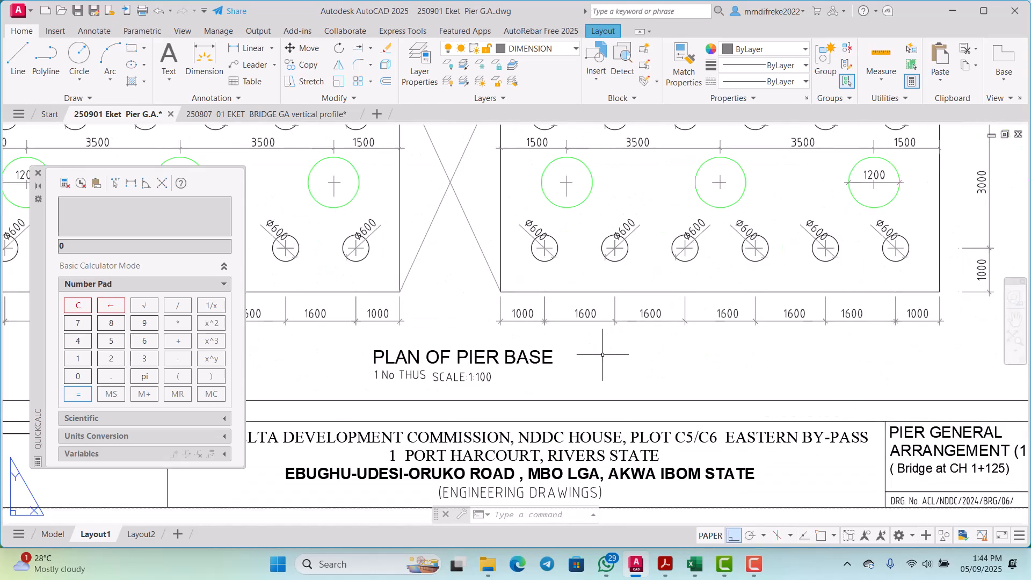
scroll(593, 350, "down", 5)
scroll(770, 238, "down", 2)
scroll(763, 239, "up", 2)
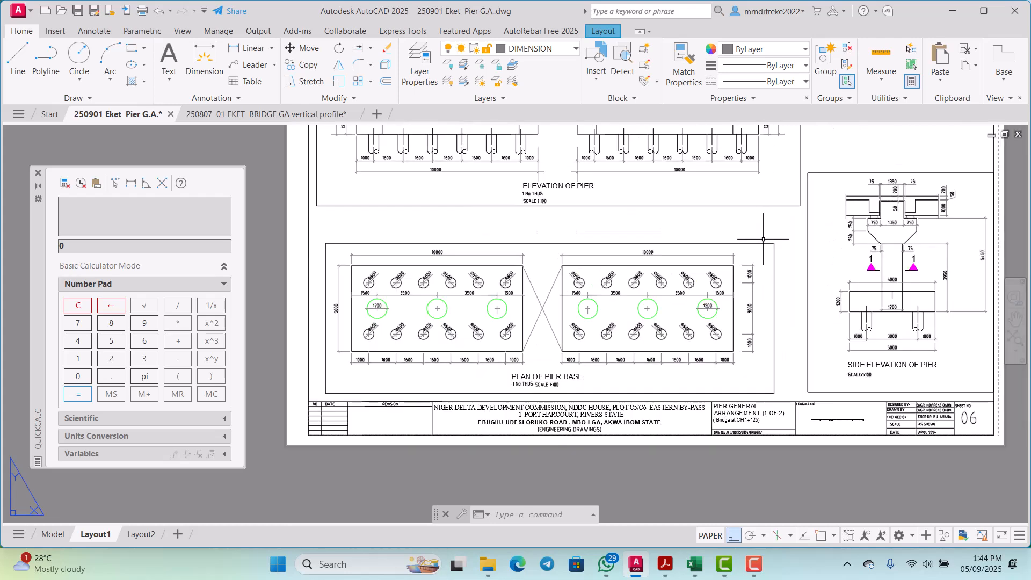
scroll(744, 280, "down", 2)
scroll(747, 270, "up", 2)
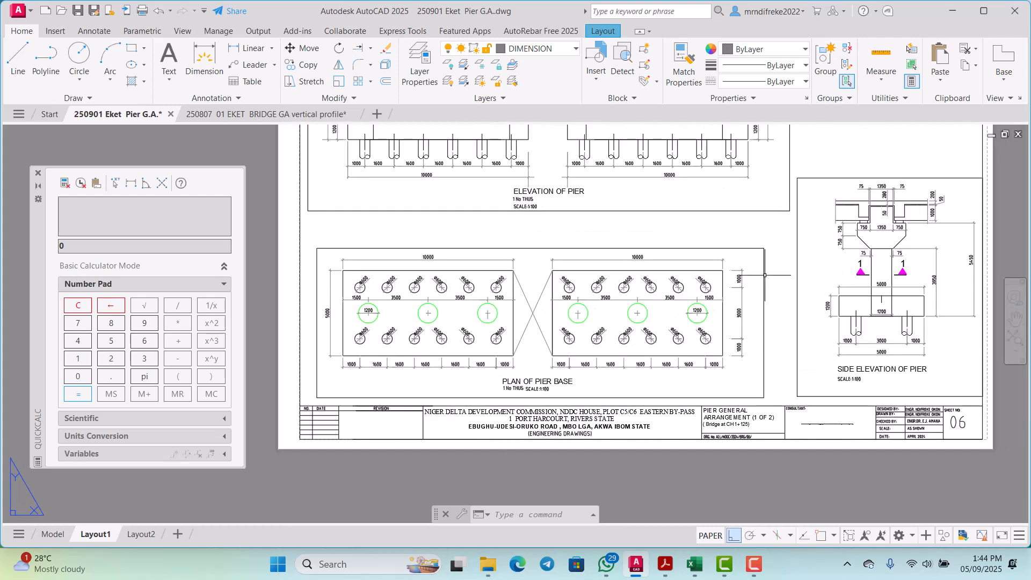
left_click(775, 276)
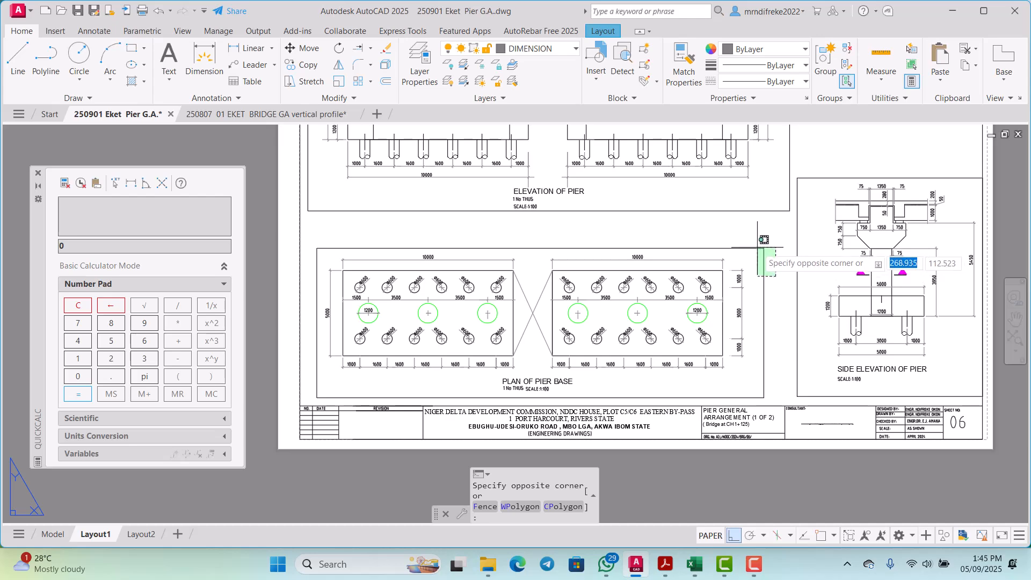
left_click(757, 244)
scroll(757, 244, "down", 2)
scroll(755, 252, "up", 3)
scroll(731, 236, "down", 3)
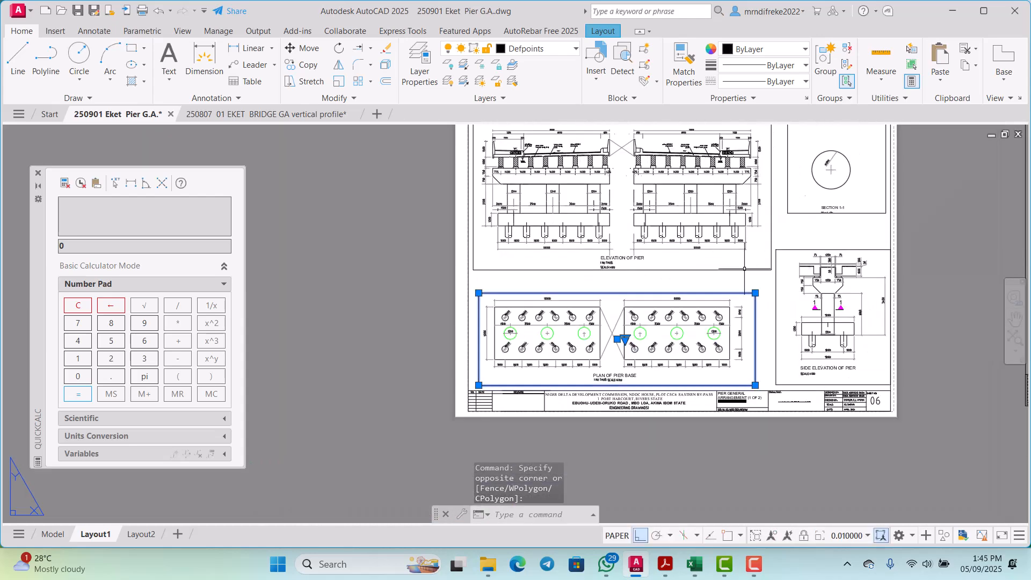
scroll(750, 286, "up", 2)
scroll(751, 286, "down", 3)
scroll(745, 238, "up", 2)
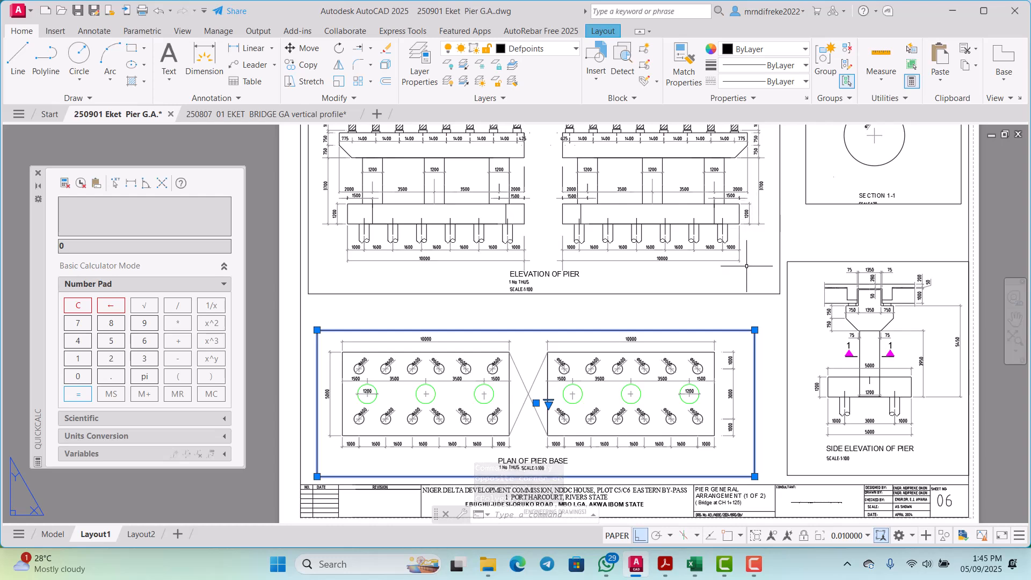
scroll(747, 266, "down", 2)
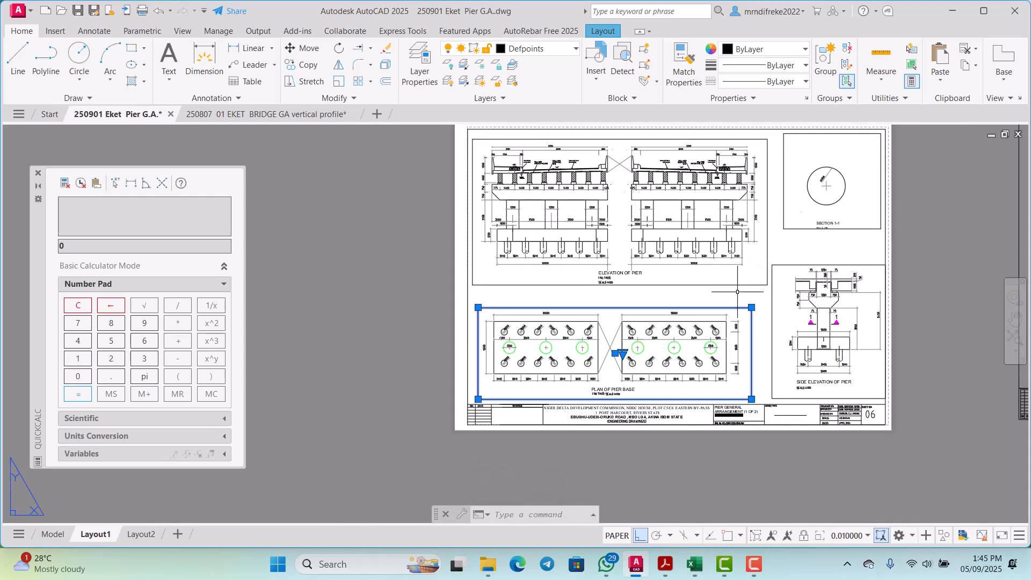
key("Escape")
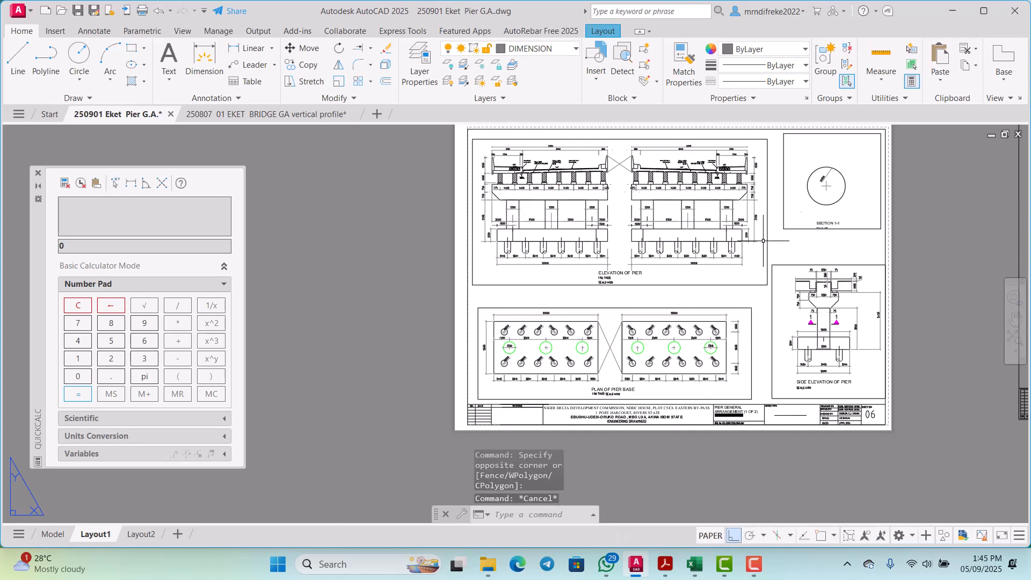
Step: Review the overall arrangement of the Layout1 sheet and the pile and column details in the pier base plan
scroll(611, 191, "up", 4)
scroll(612, 192, "down", 4)
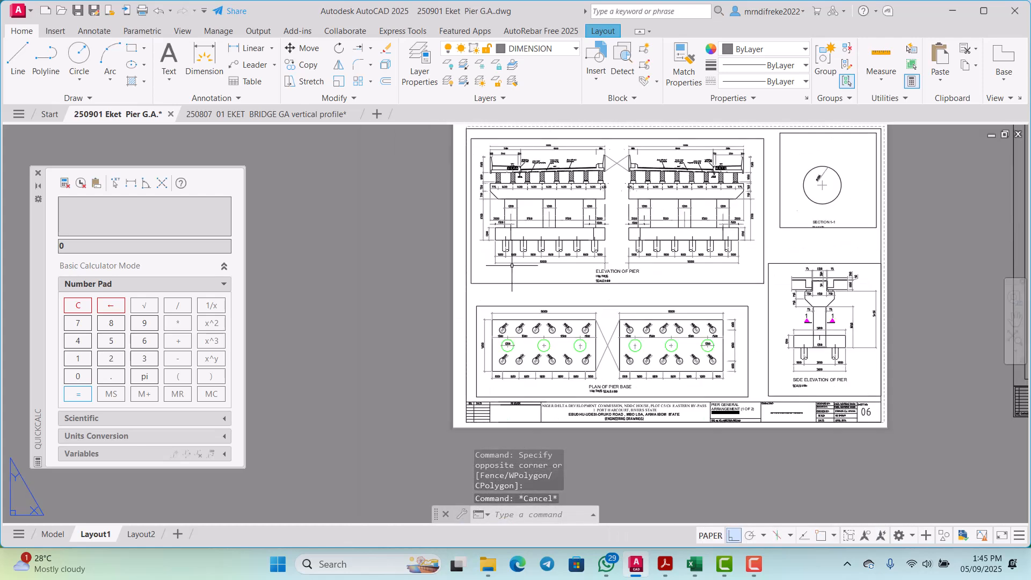
scroll(516, 301, "up", 8)
scroll(516, 267, "down", 1)
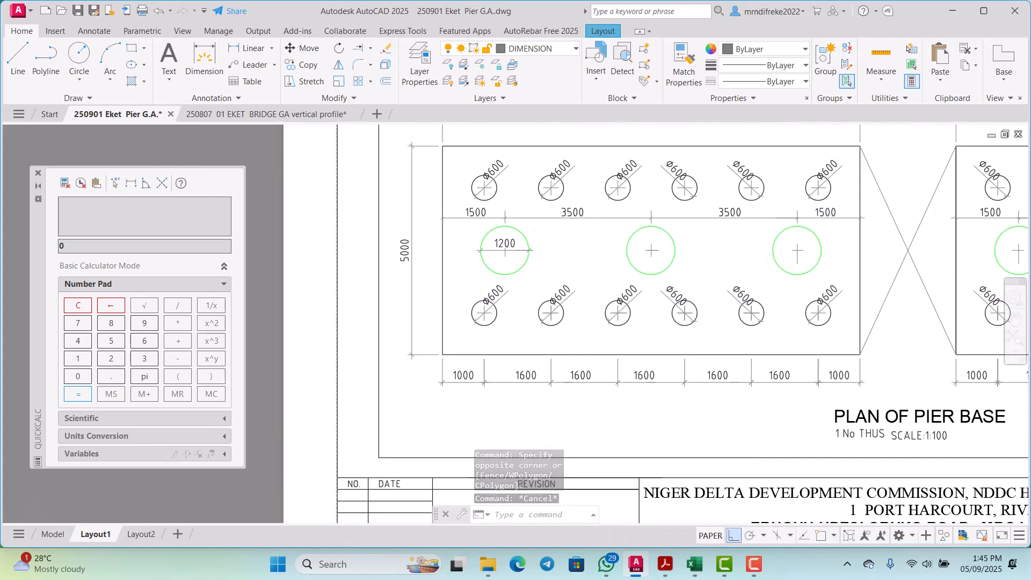
scroll(516, 274, "down", 1)
scroll(852, 281, "up", 1)
scroll(664, 265, "down", 1)
scroll(664, 264, "up", 1)
scroll(750, 313, "down", 3)
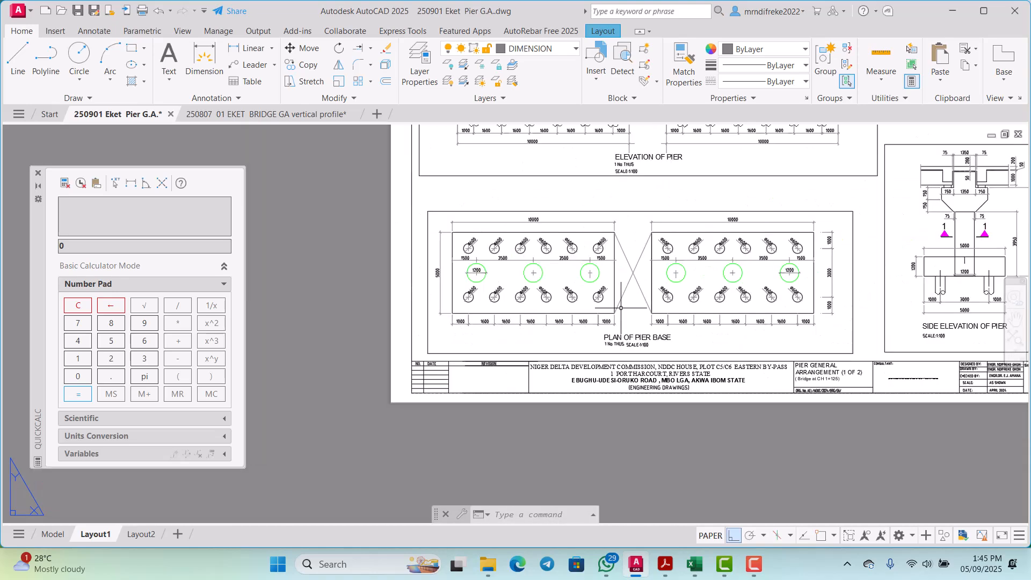
scroll(621, 308, "up", 3)
scroll(754, 340, "down", 1)
scroll(774, 292, "down", 4)
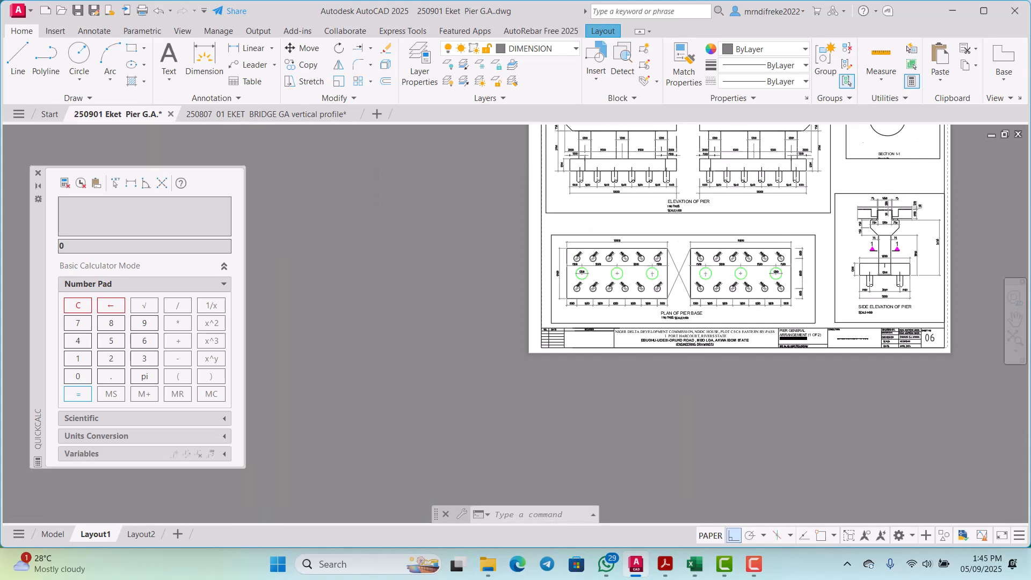
Step: Compare the pile, column and spacing dimensions of the pier elevation with those of the pier base plan on the Layout1 sheet
scroll(763, 220, "up", 1)
scroll(774, 226, "up", 1)
scroll(779, 229, "up", 2)
scroll(782, 231, "down", 4)
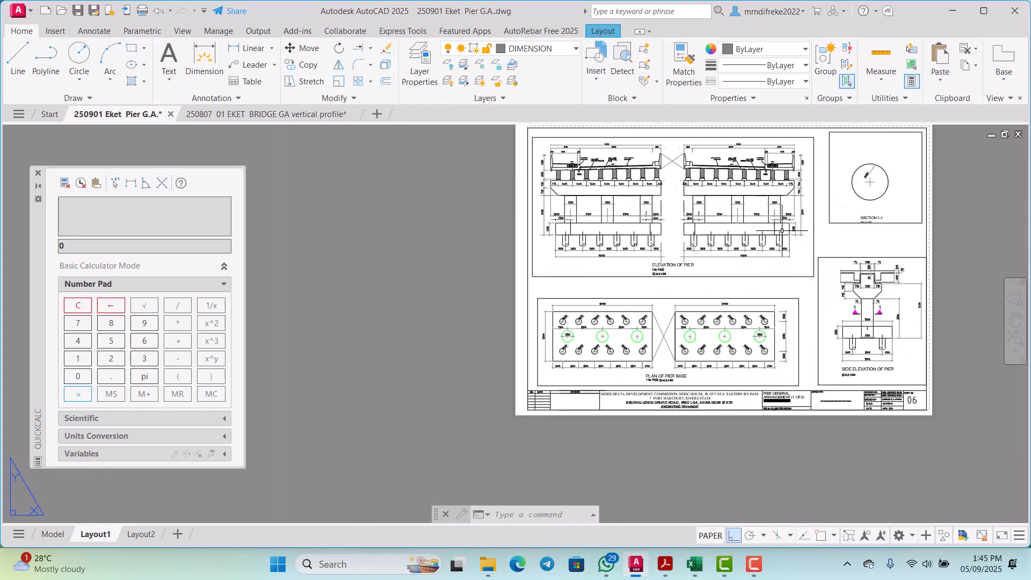
scroll(782, 231, "up", 5)
scroll(791, 197, "down", 1)
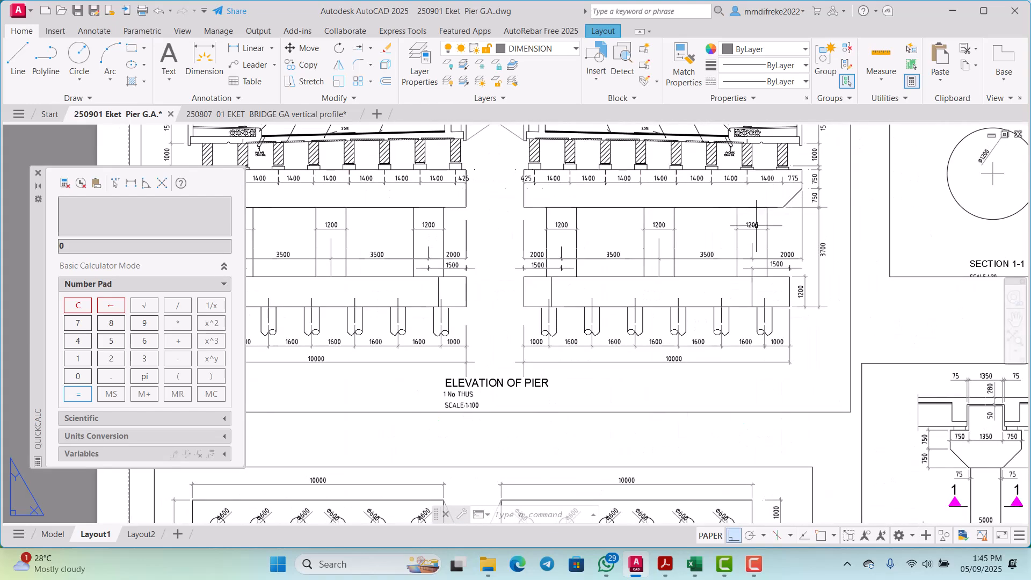
scroll(756, 225, "down", 4)
scroll(688, 376, "up", 7)
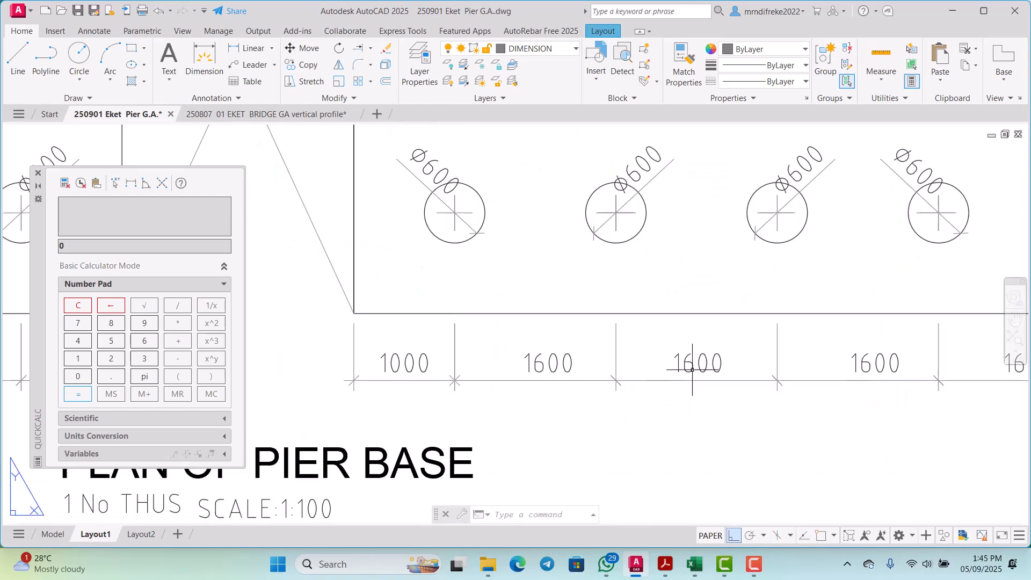
scroll(695, 321, "down", 2)
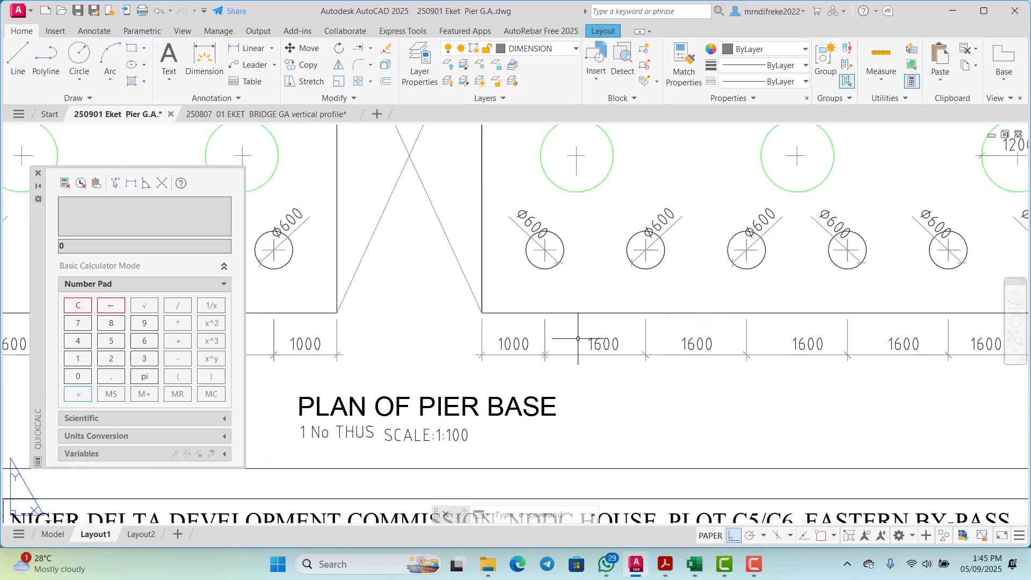
scroll(585, 330, "down", 3)
scroll(569, 285, "up", 6)
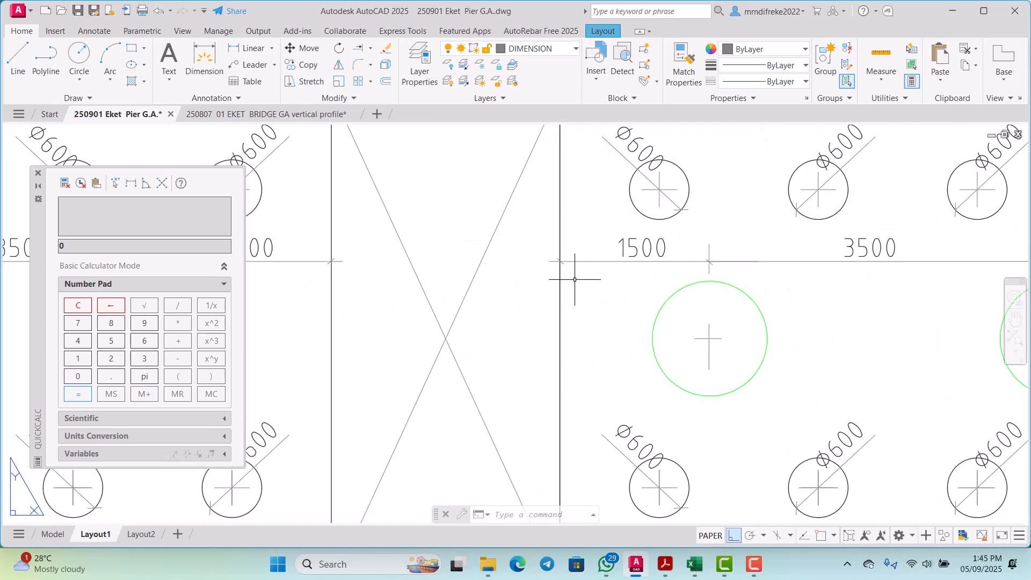
Step: Switch to model space and inspect the combined pier base plan's title, the gap between the two bases, and the pile and column spacings
left_click(56, 535)
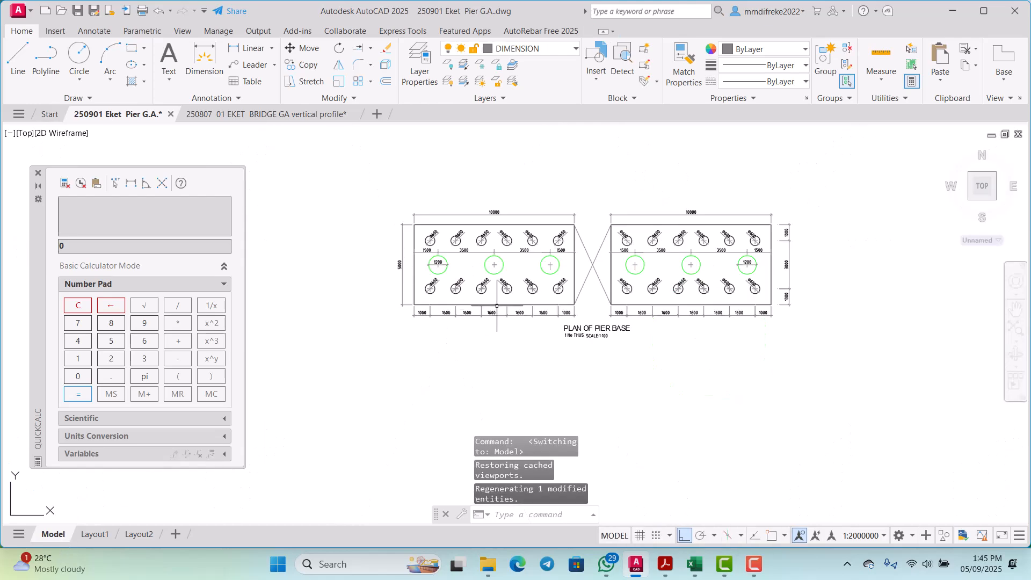
scroll(556, 332, "up", 3)
scroll(590, 350, "up", 2)
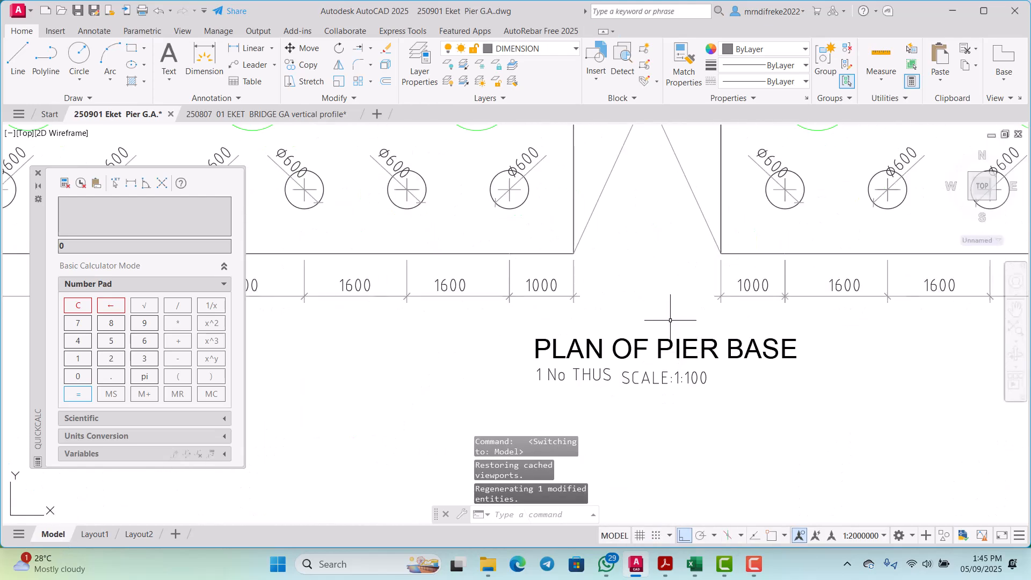
scroll(661, 317, "down", 4)
scroll(542, 175, "up", 5)
scroll(559, 193, "down", 4)
scroll(626, 202, "up", 3)
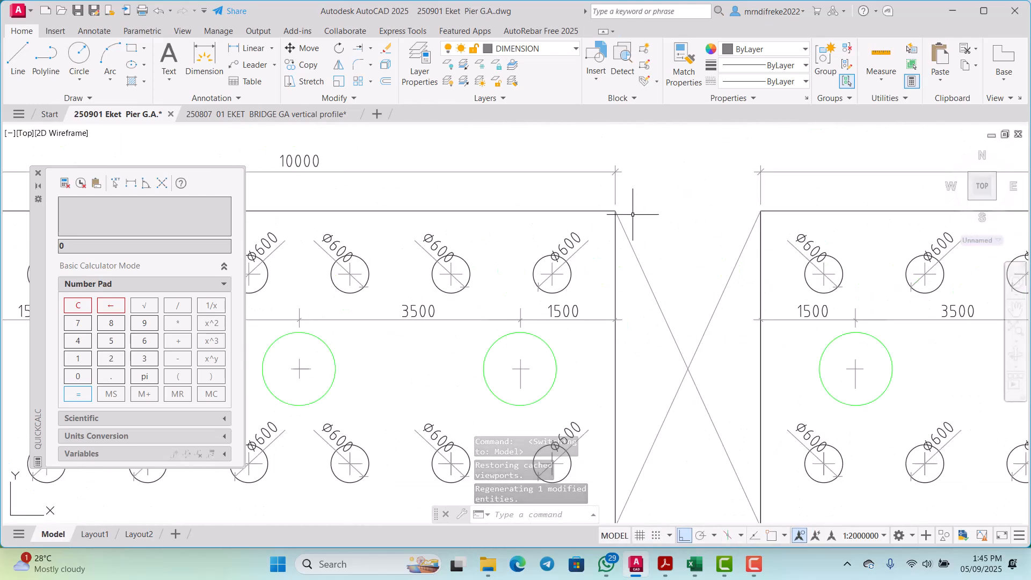
scroll(602, 220, "down", 3)
scroll(703, 237, "up", 4)
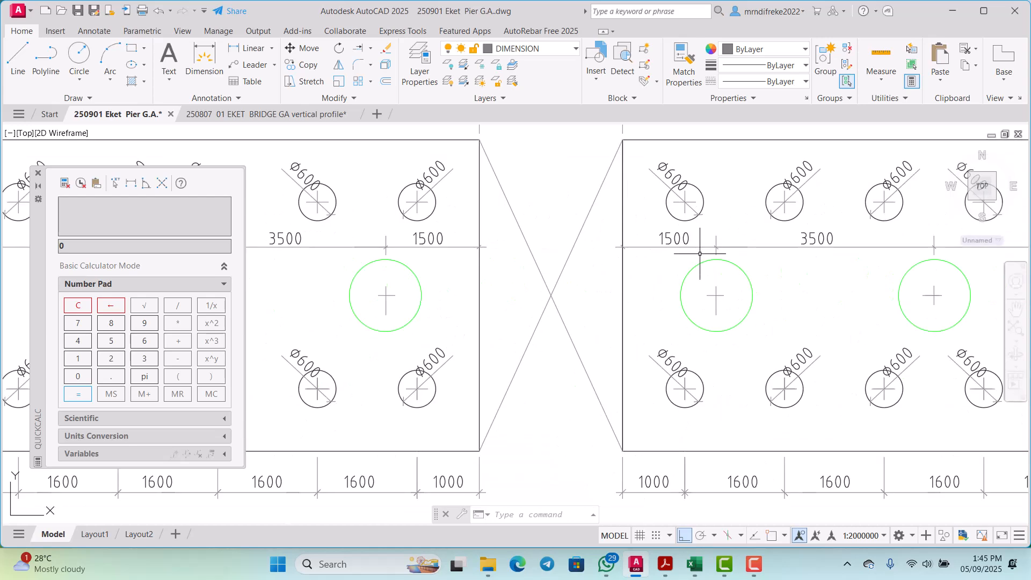
scroll(671, 253, "down", 2)
scroll(670, 256, "down", 3)
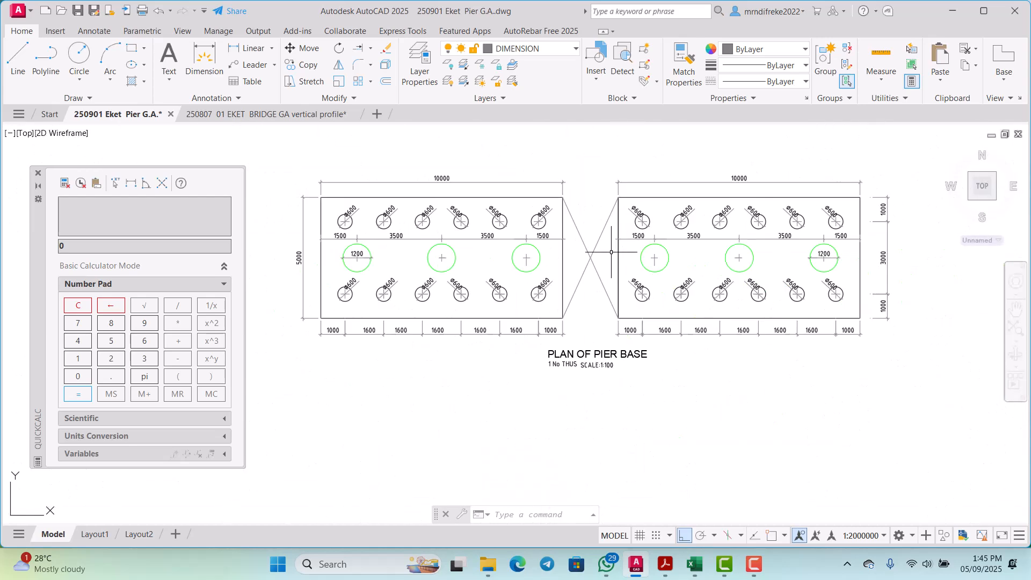
scroll(357, 259, "up", 3)
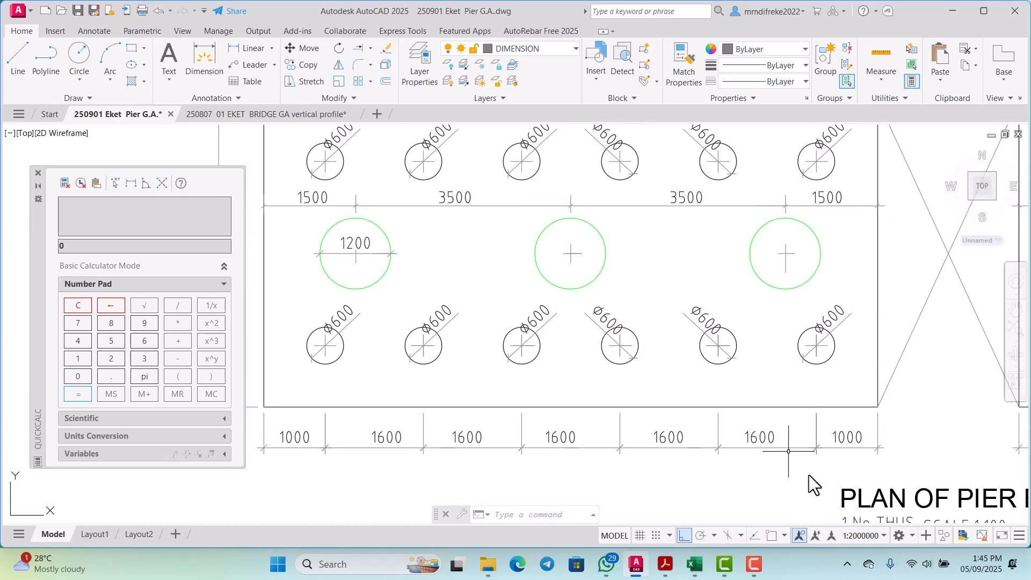